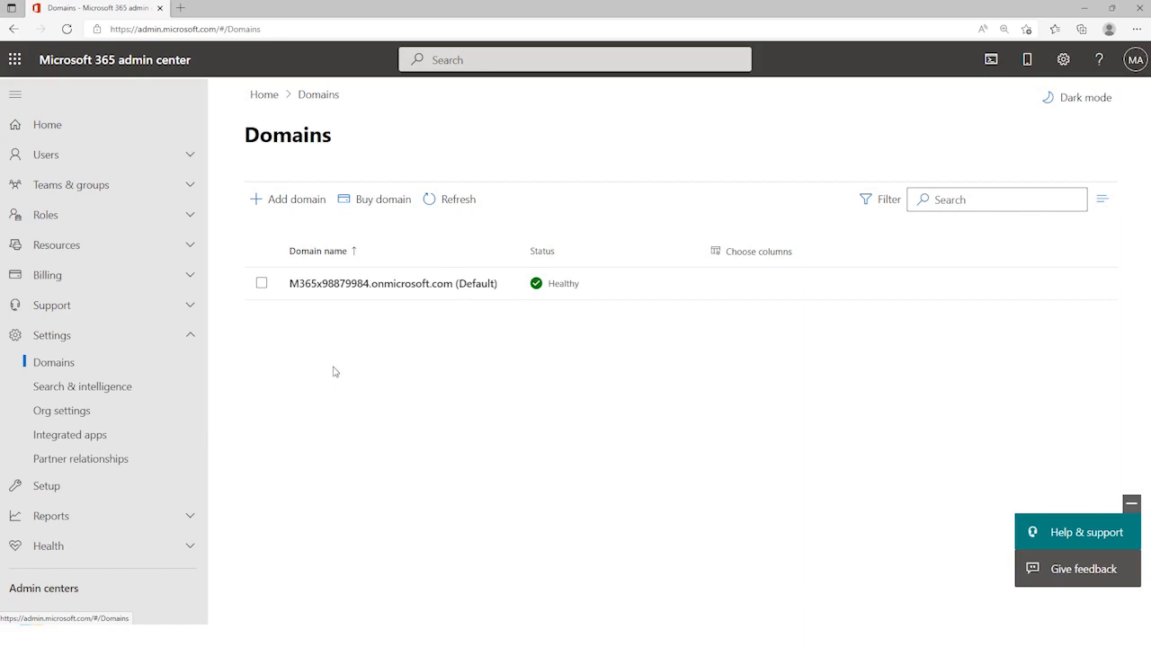
# Step: Add the domain ms100demo.site and choose to verify it by adding a TXT record to the domain's DNS records
pyautogui.click(308, 201)
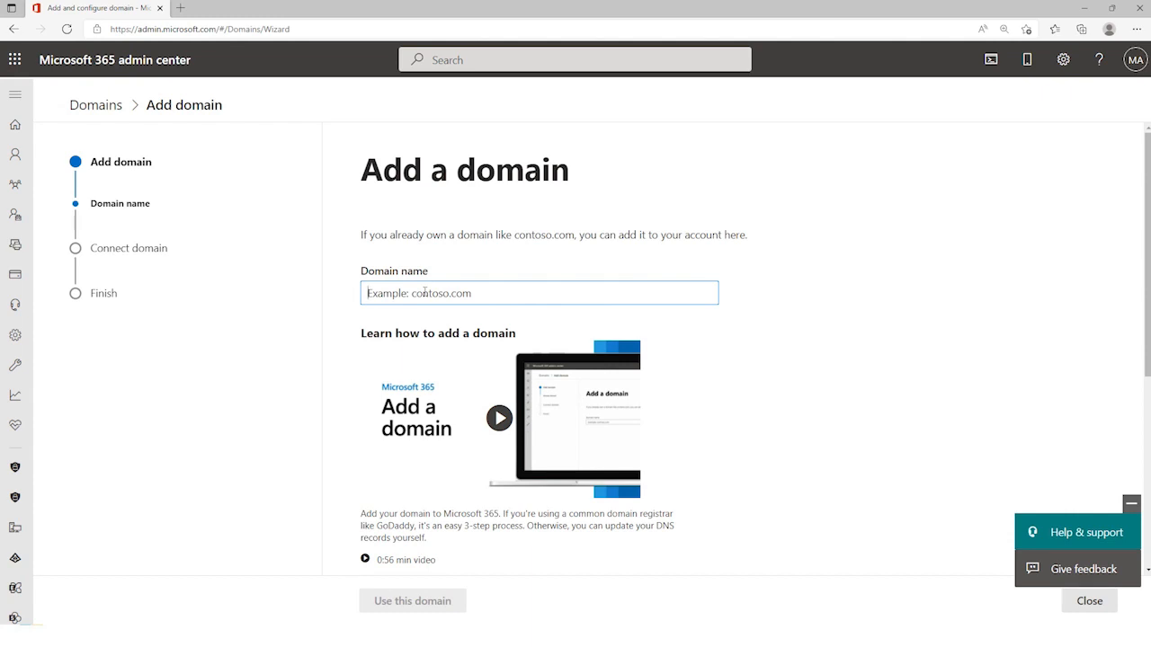
pyautogui.write('ms100demo.site')
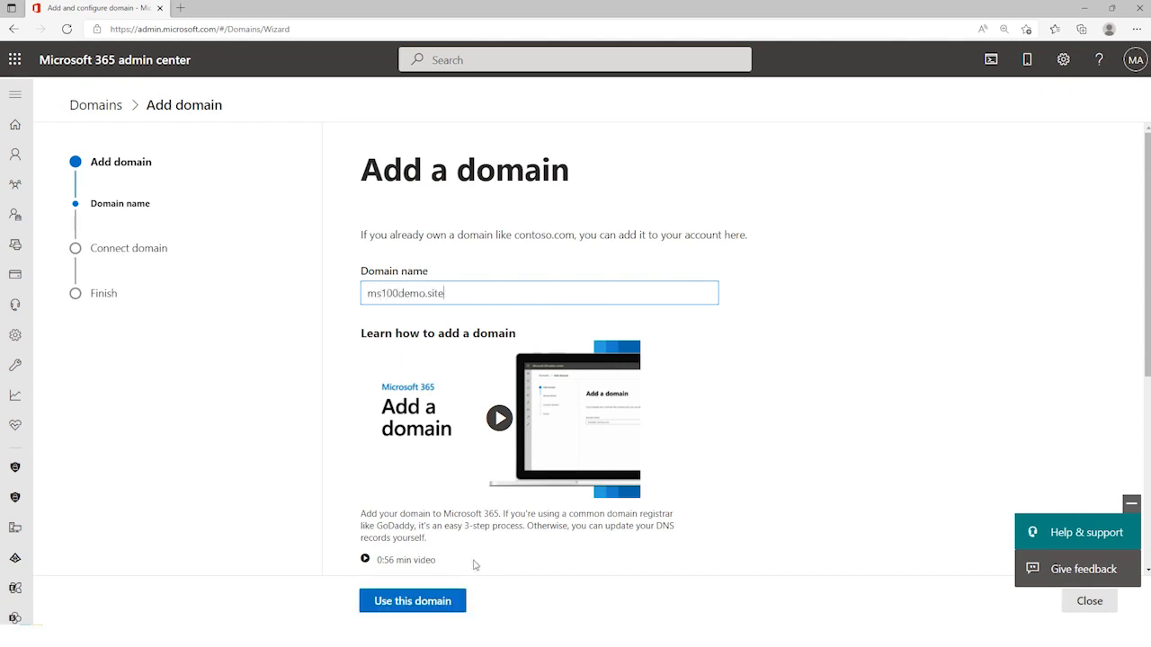
pyautogui.click(437, 600)
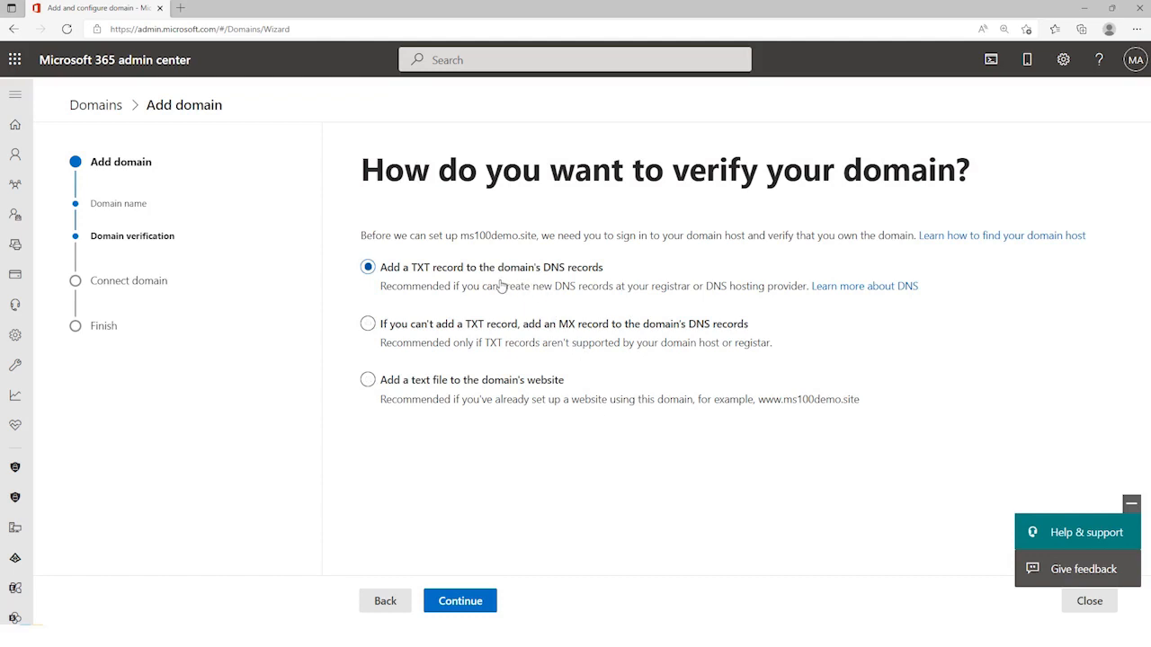
pyautogui.click(479, 601)
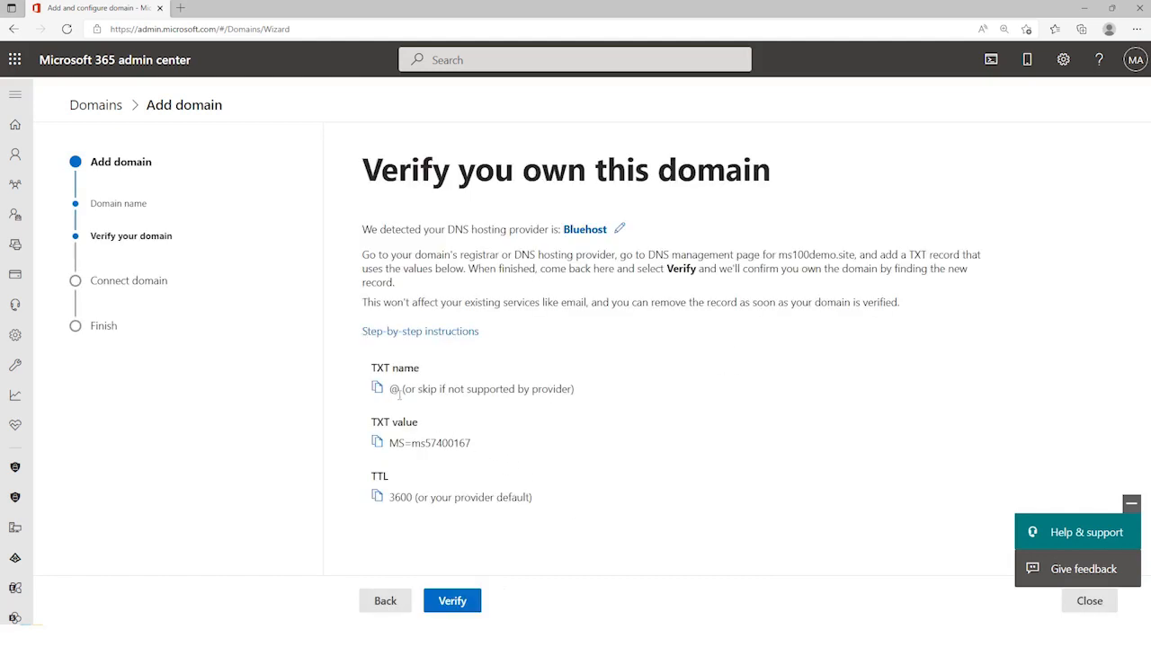
# Step: Copy the domain verification TXT value, switch to Bluehost and save a TXT record with host @, that value and a 4-hour TTL
pyautogui.click(378, 443)
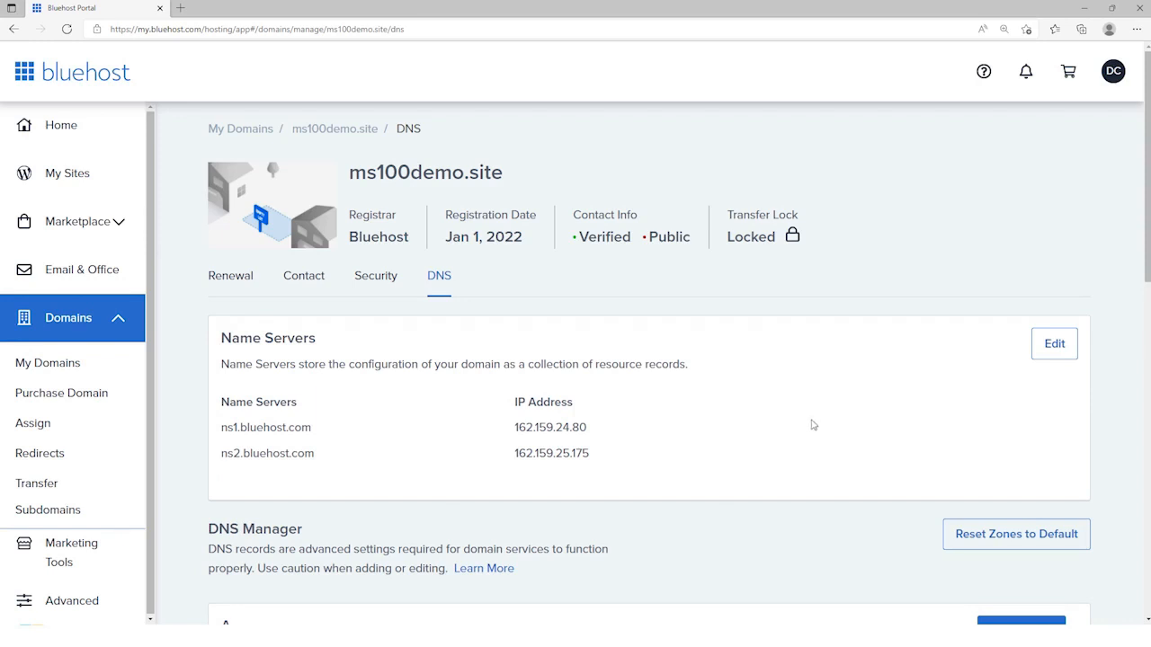
pyautogui.scroll(-1, 781, 417)
pyautogui.scroll(-7, 781, 417)
pyautogui.scroll(-2, 782, 417)
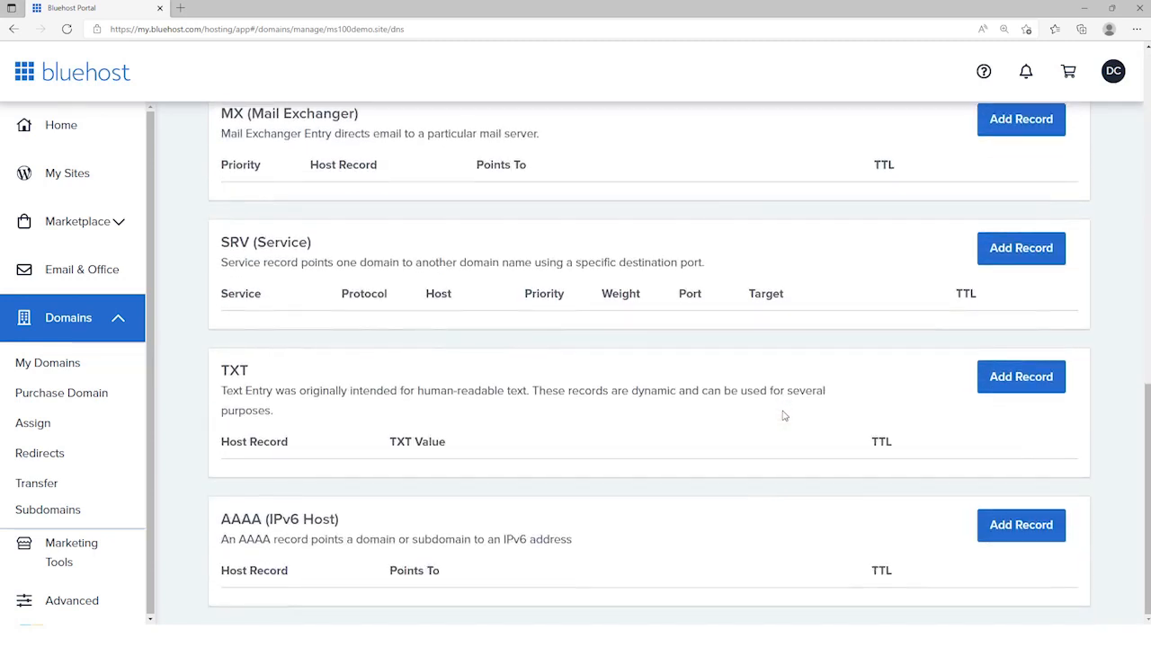
pyautogui.click(1021, 385)
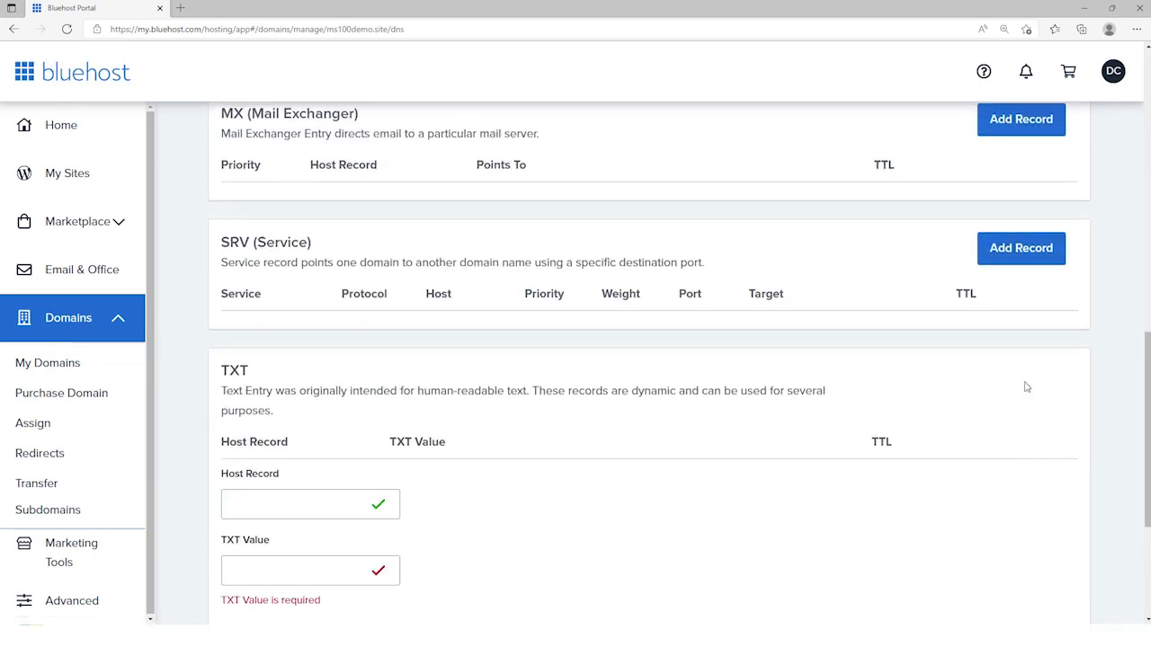
pyautogui.click(250, 502)
pyautogui.write('@')
pyautogui.click(257, 570)
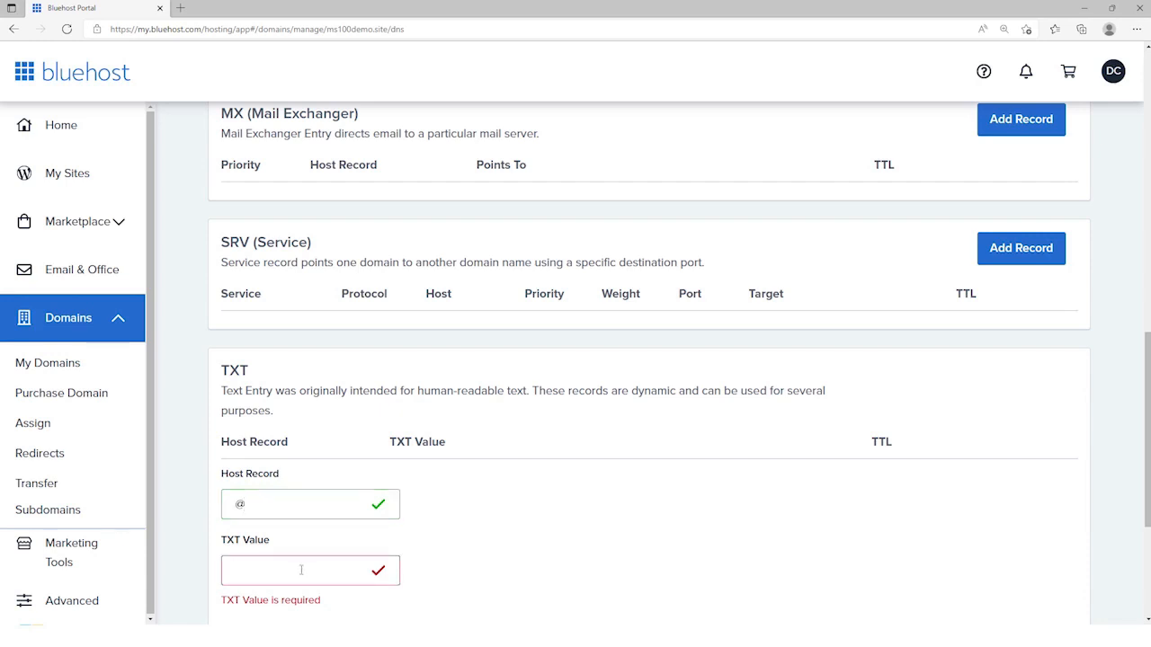
pyautogui.hotkey('ctrl', 'v')
pyautogui.scroll(-3, 507, 577)
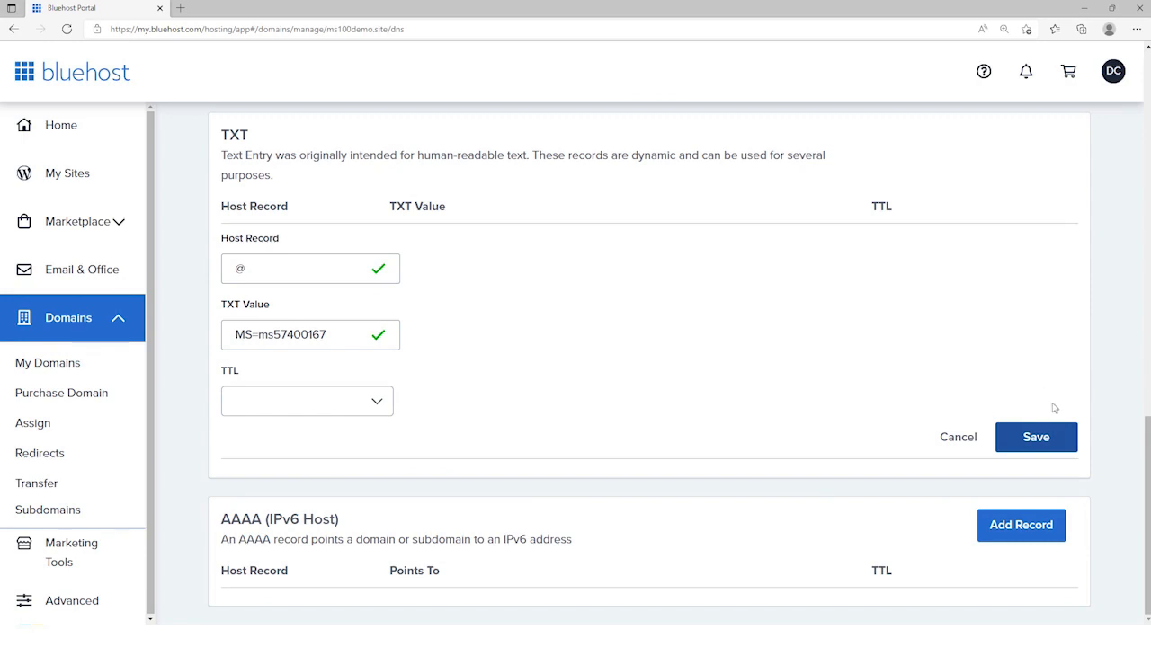
pyautogui.click(1036, 438)
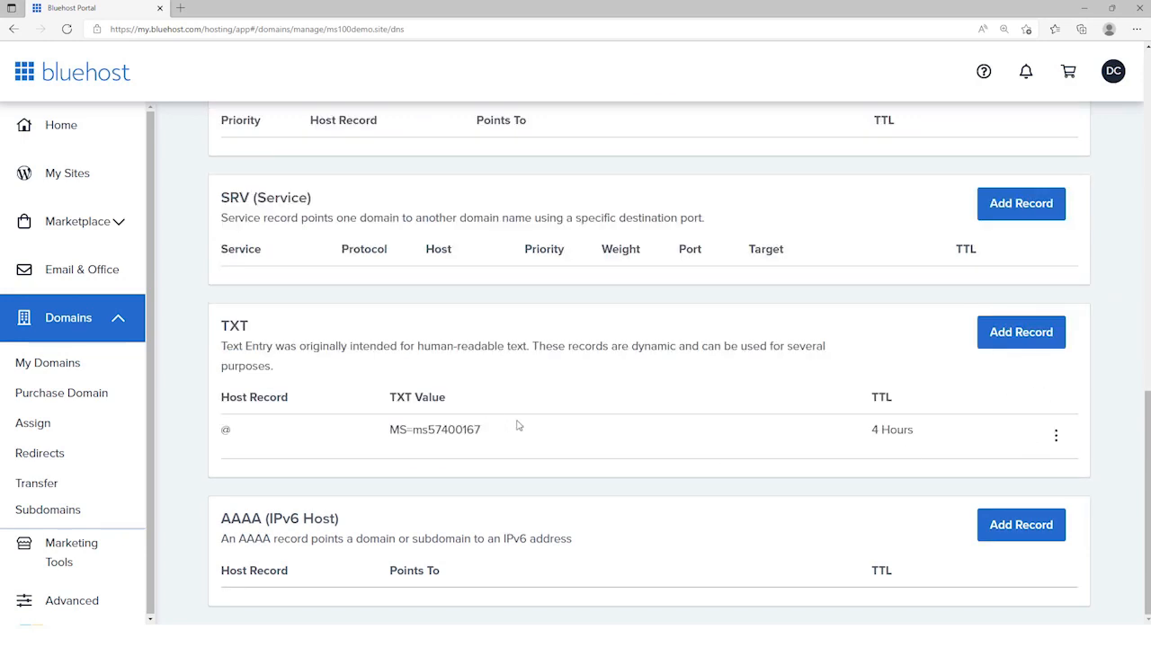
# Step: Switch to the Microsoft 365 admin center, verify ownership of ms100demo.site and continue with adding your own DNS records
pyautogui.hotkey('alt', 'Tab')
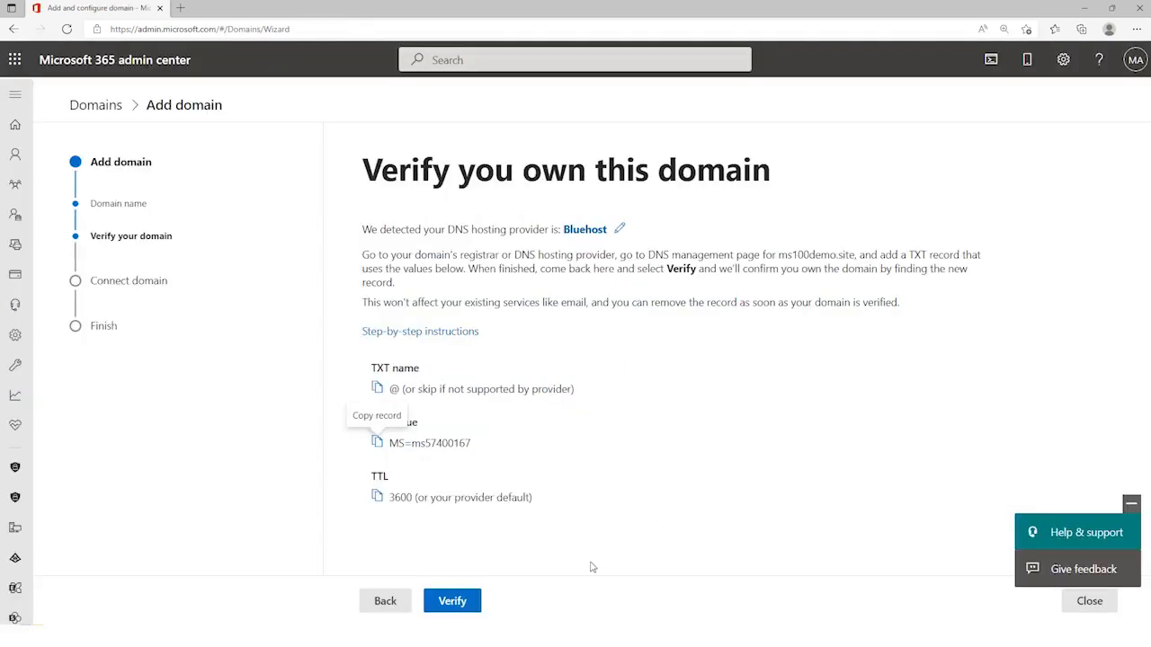
pyautogui.click(456, 601)
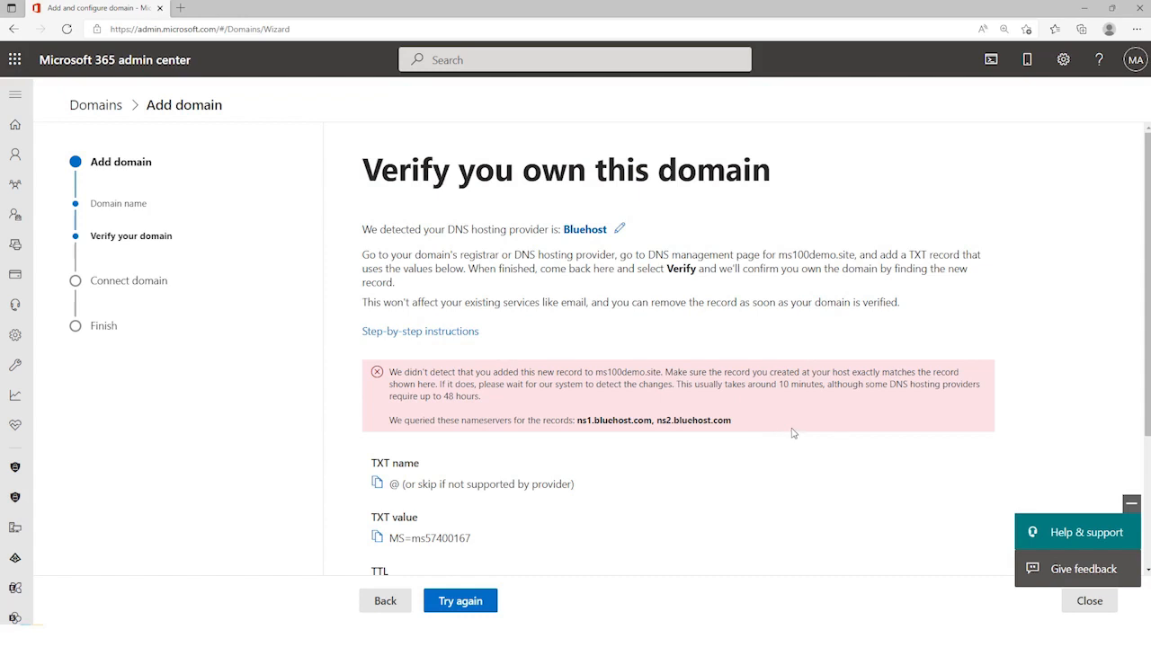
pyautogui.click(466, 609)
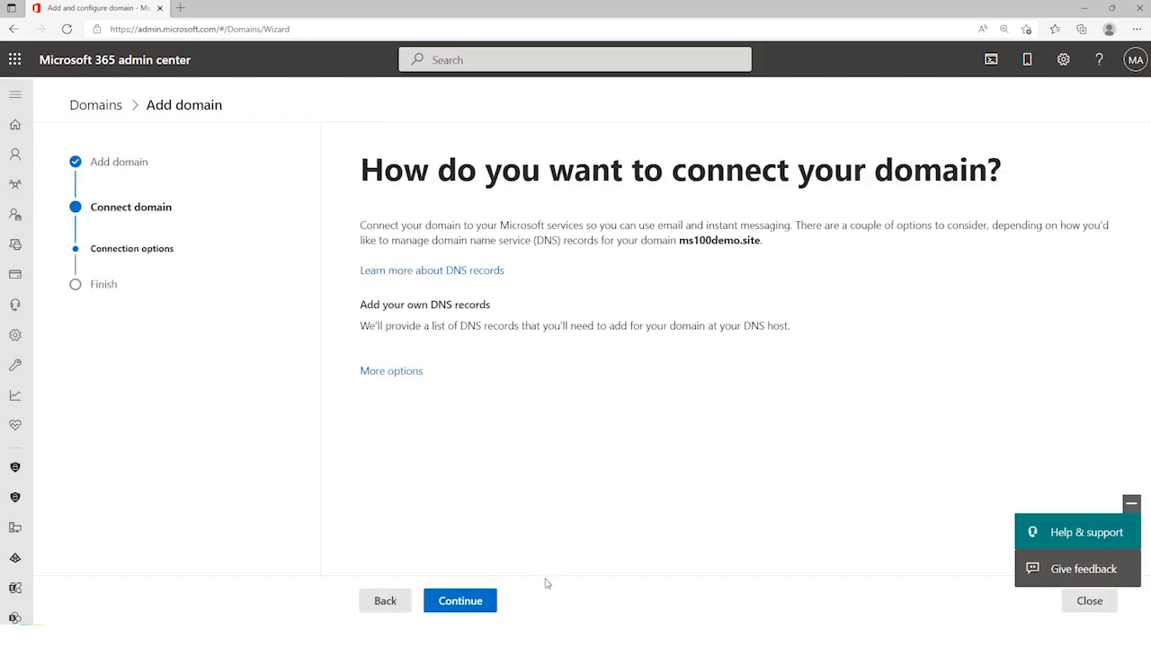
pyautogui.click(469, 602)
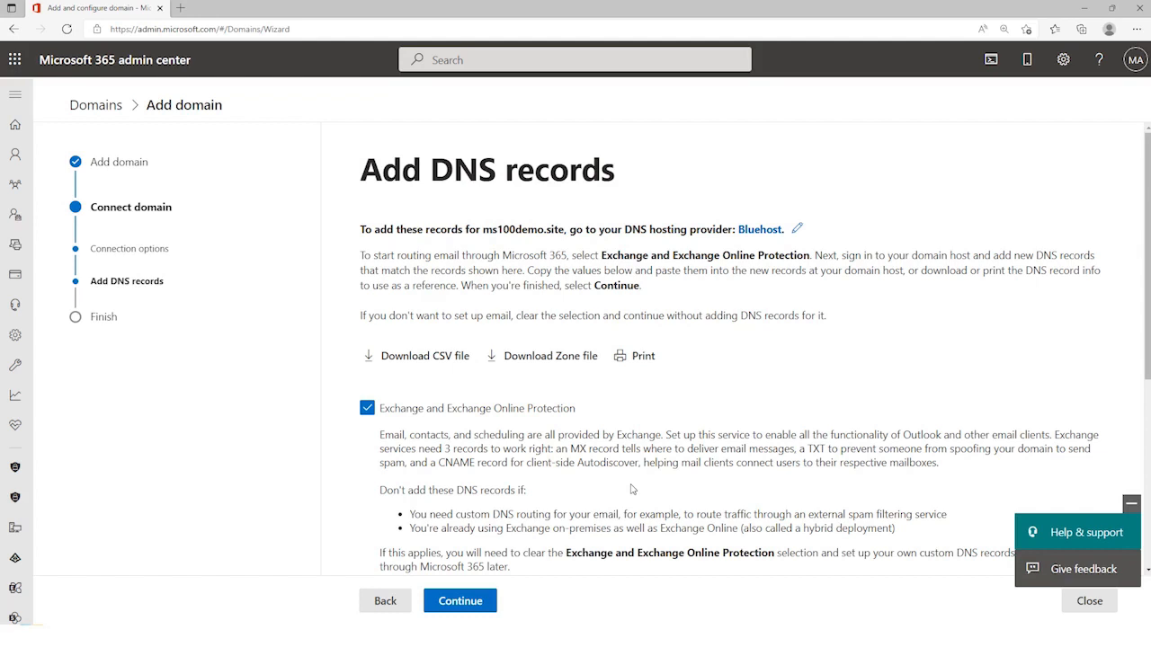
# Step: Show the expected MX record for Exchange and Exchange Online Protection and copy its points-to address
pyautogui.scroll(-3, 633, 485)
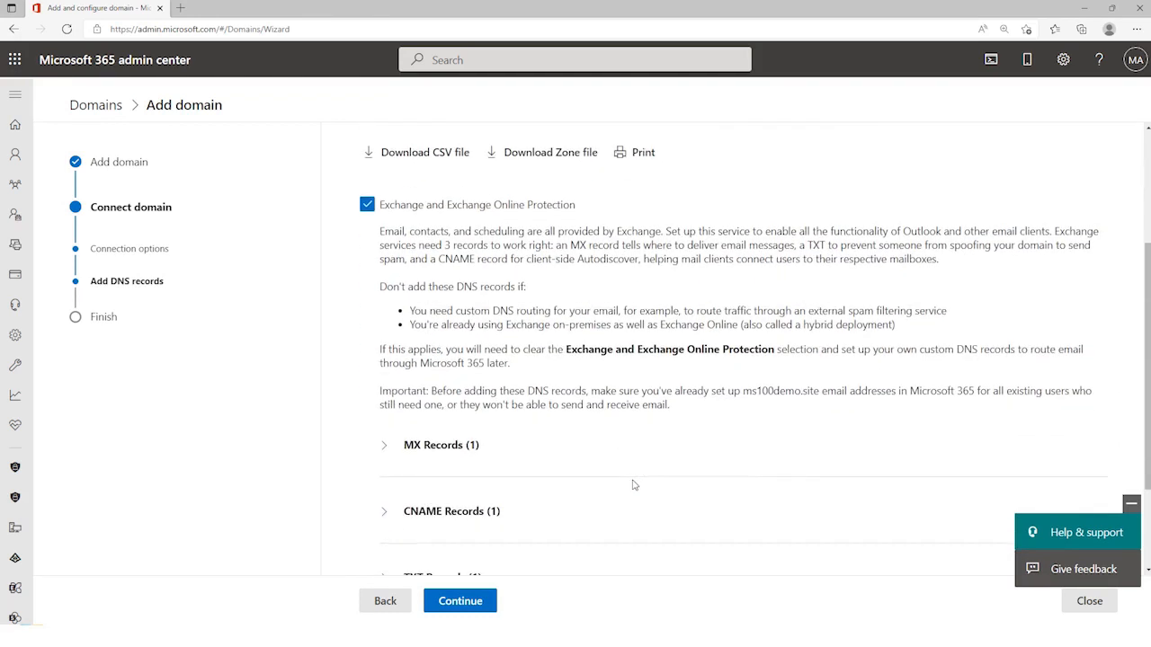
pyautogui.scroll(-1, 633, 484)
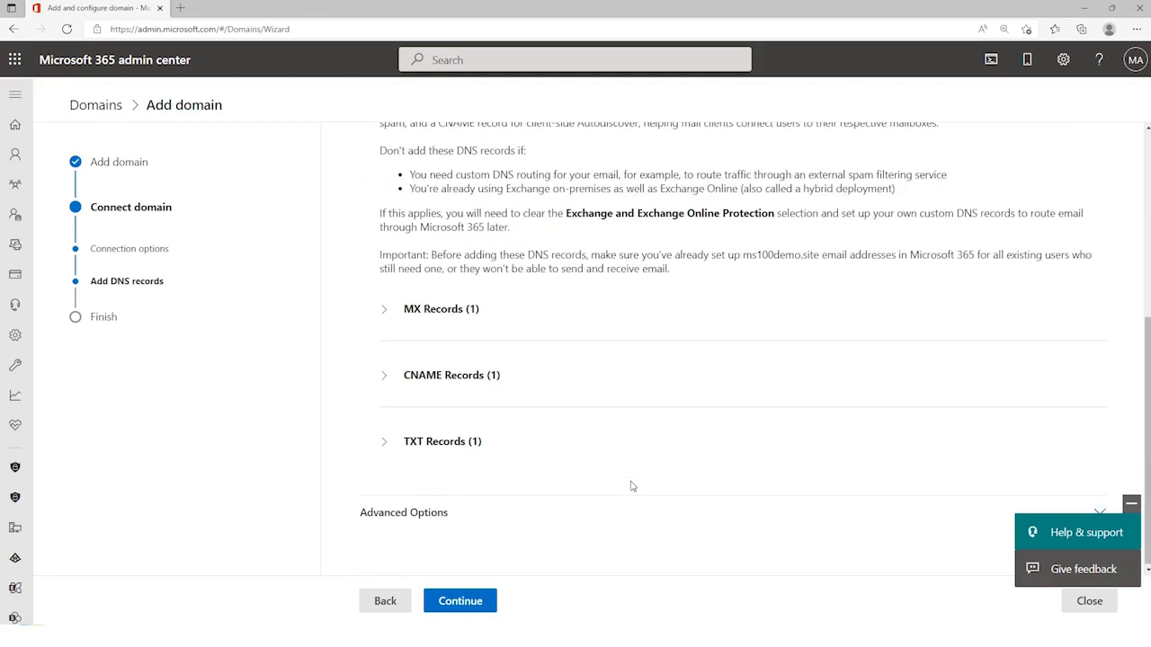
pyautogui.click(383, 311)
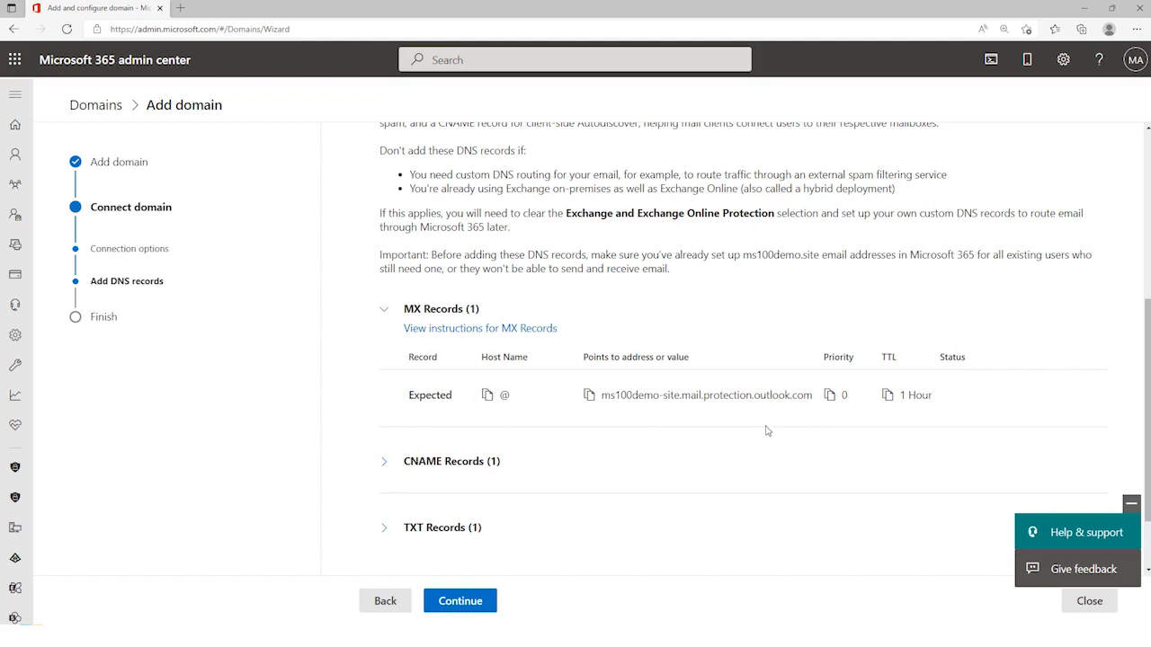
pyautogui.click(828, 396)
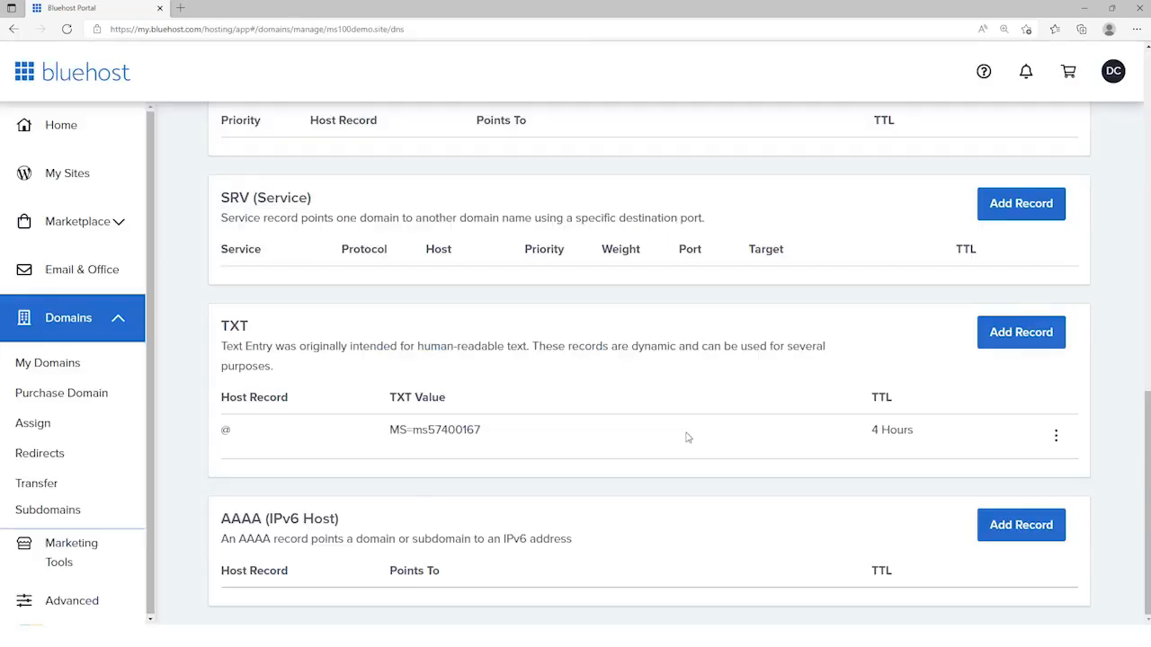
# Step: In Bluehost, save an MX record with priority 0, host @, pointing to ms100demo-site.mail.protection.outlook.com, with a 4-hour TTL
pyautogui.scroll(3, 686, 437)
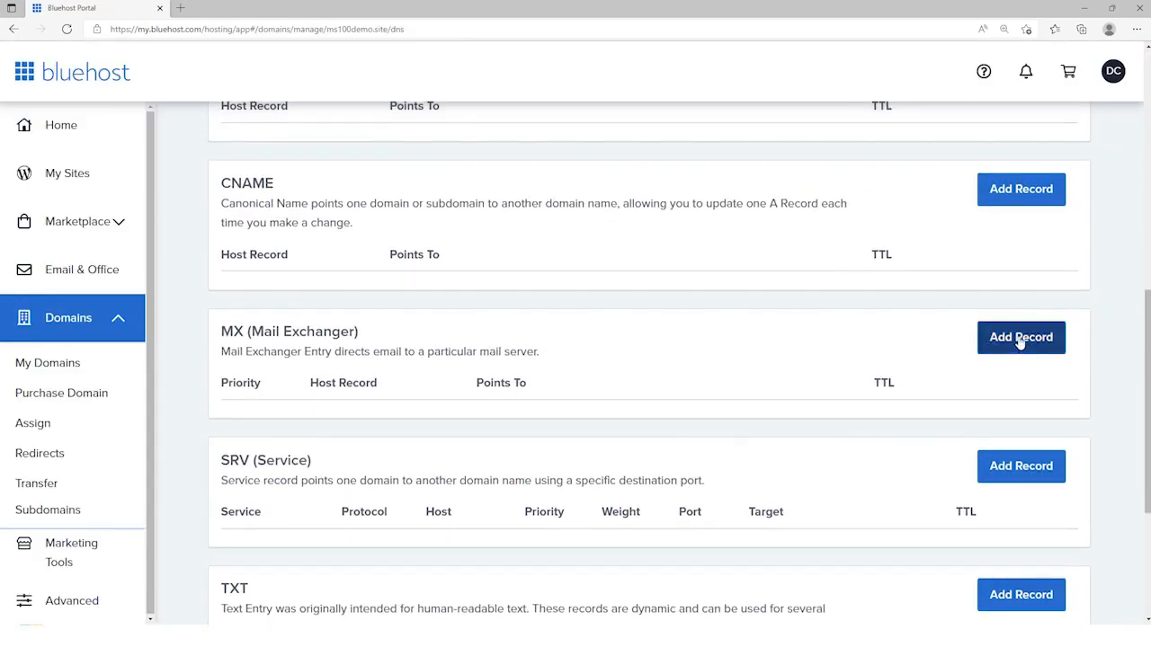
pyautogui.click(1021, 339)
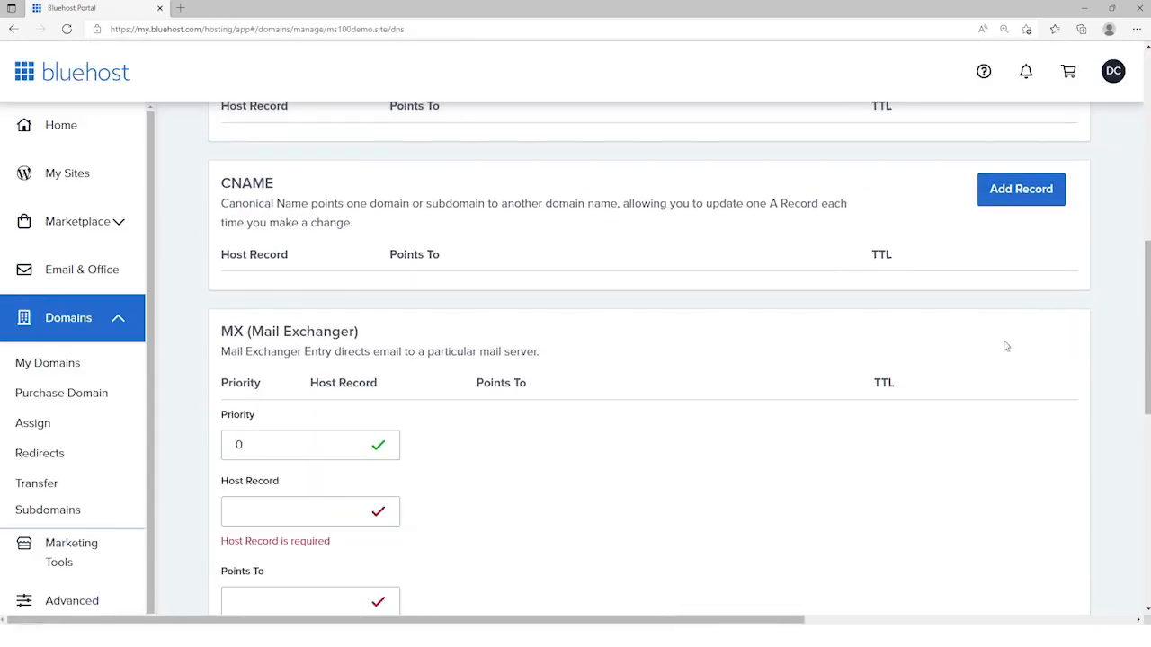
pyautogui.click(285, 506)
pyautogui.write('@')
pyautogui.click(300, 574)
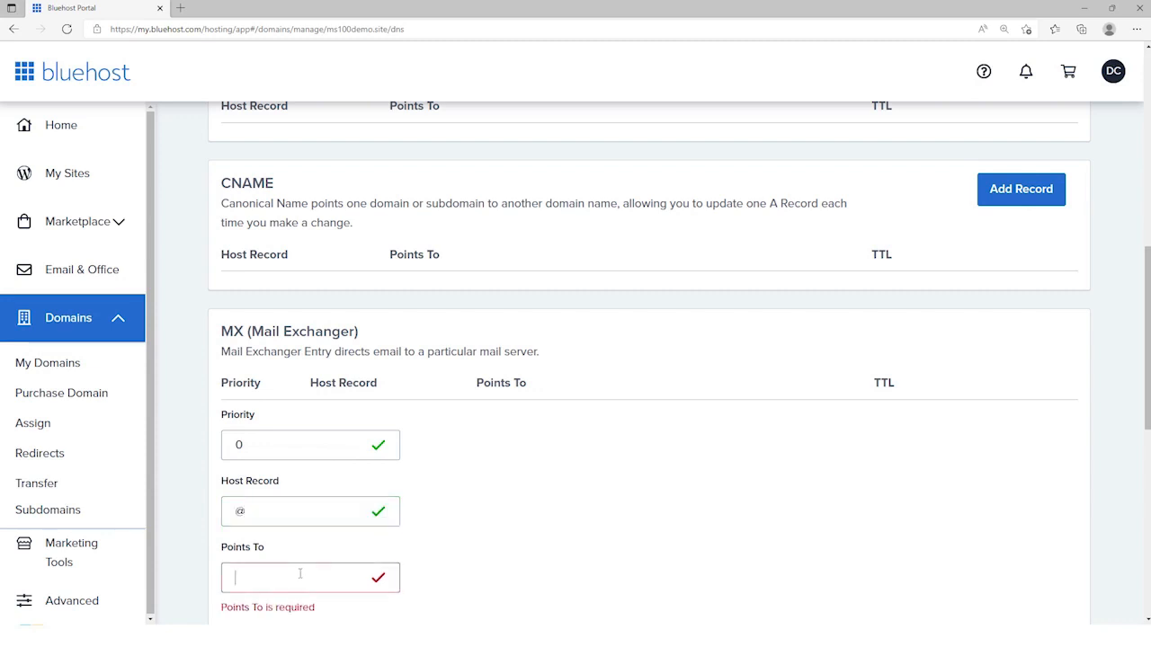
pyautogui.hotkey('ctrl', 'v')
pyautogui.scroll(-3, 493, 547)
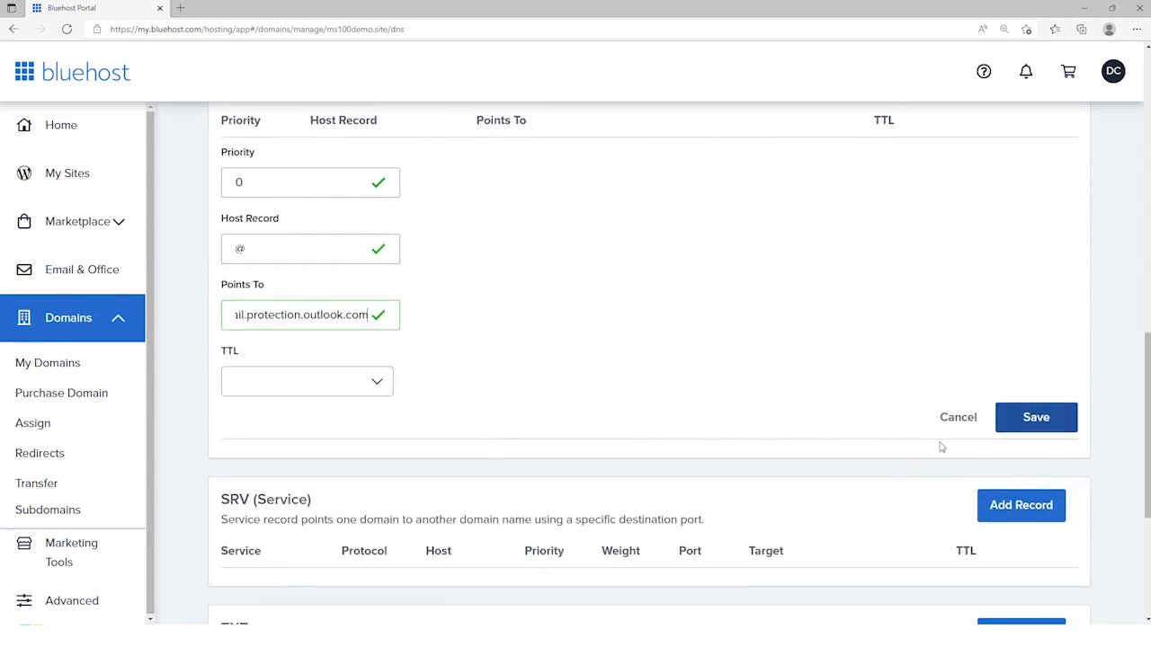
pyautogui.click(1034, 418)
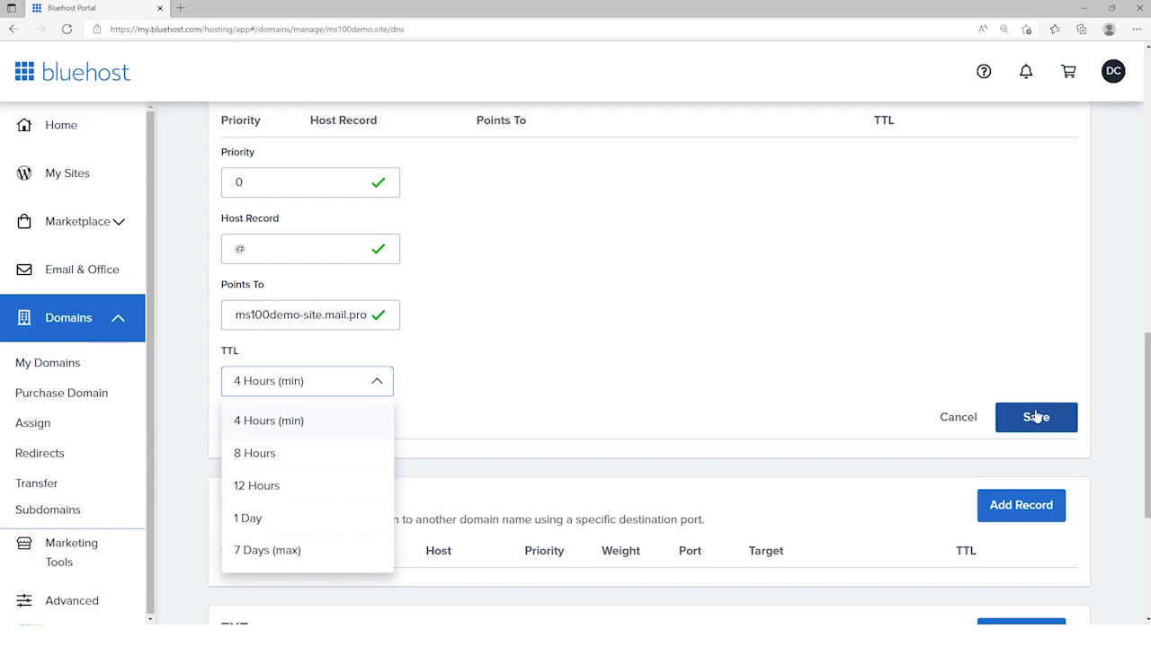
pyautogui.click(1035, 417)
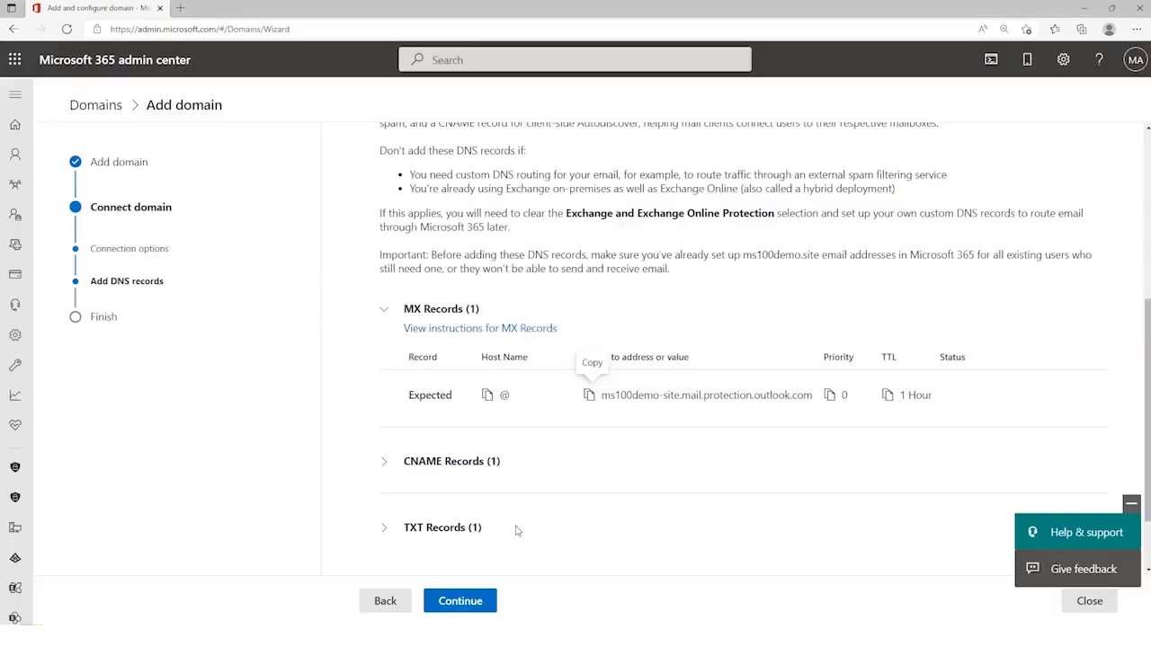
# Step: In the Microsoft 365 admin center, show the expected CNAME record and copy its points-to address
pyautogui.click(384, 462)
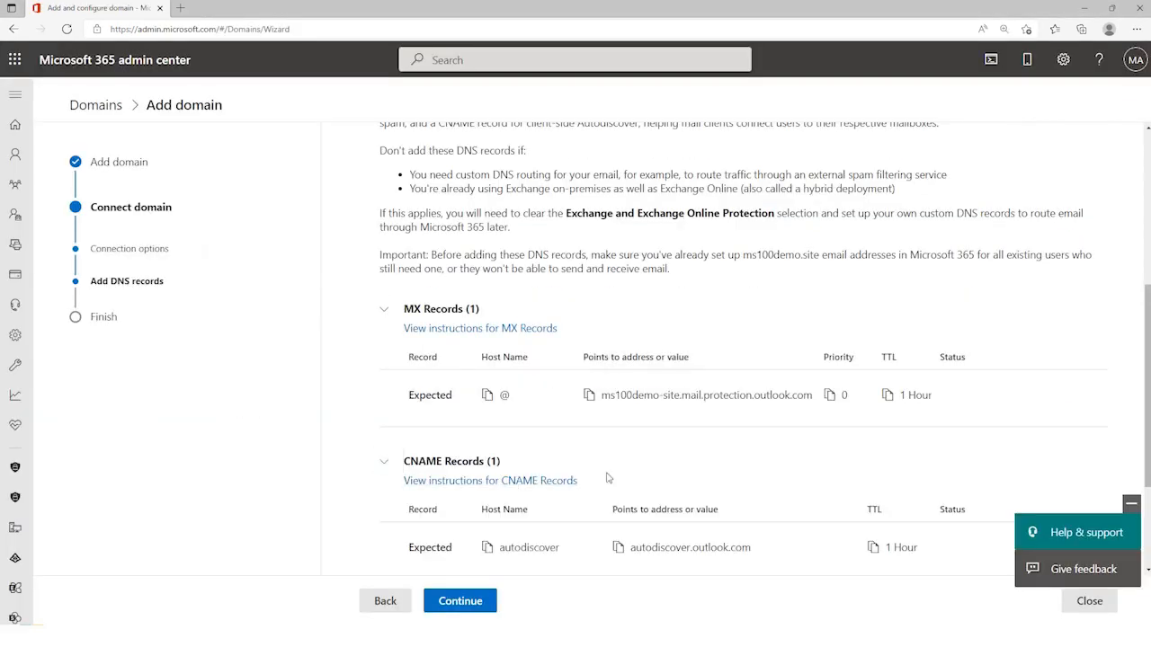
pyautogui.scroll(-2, 610, 476)
pyautogui.click(617, 375)
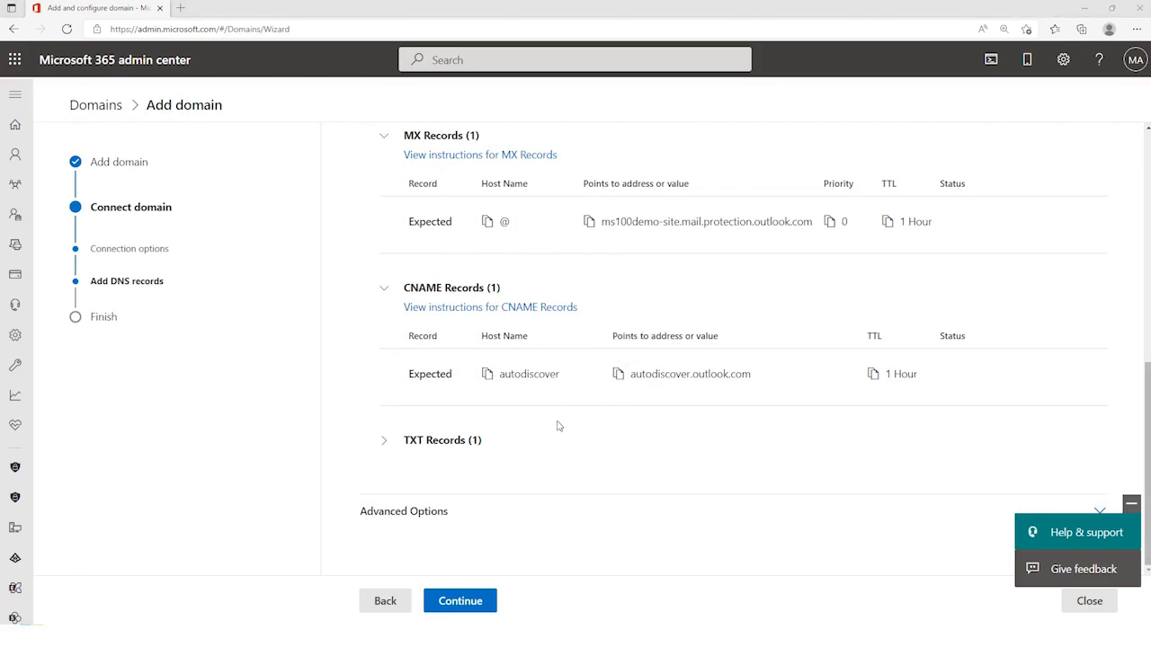
# Step: In Bluehost, save a CNAME record with host autodiscover, pointing to autodiscover.outlook.com, with a 4-hour TTL
pyautogui.hotkey('alt', 'Tab')
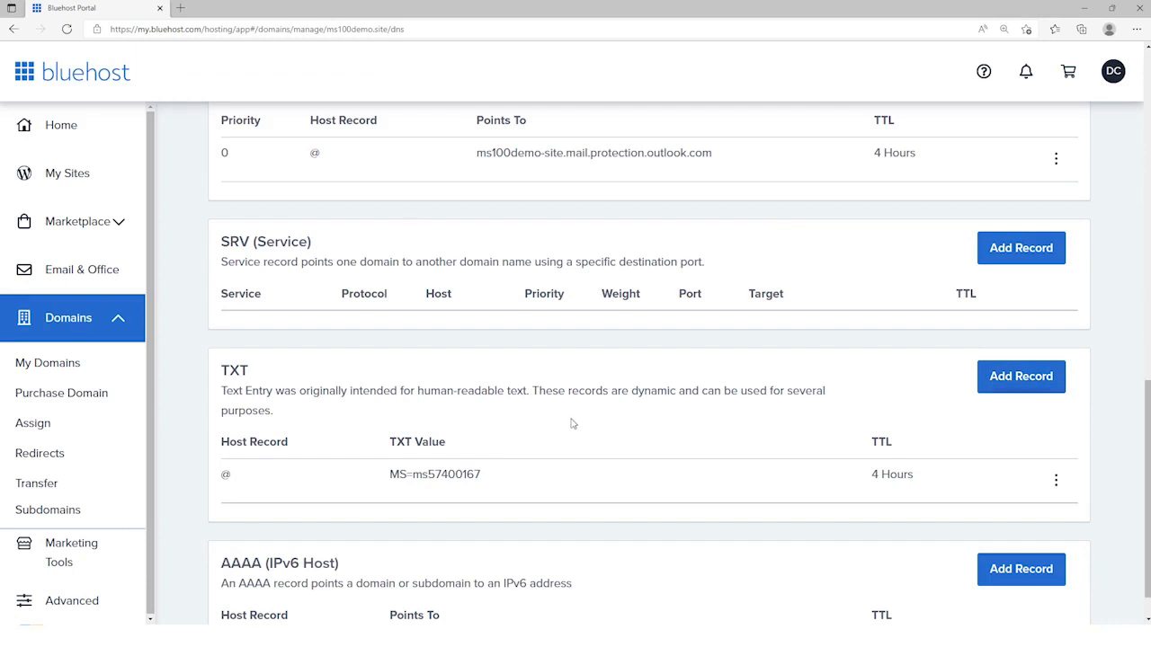
pyautogui.scroll(3, 571, 422)
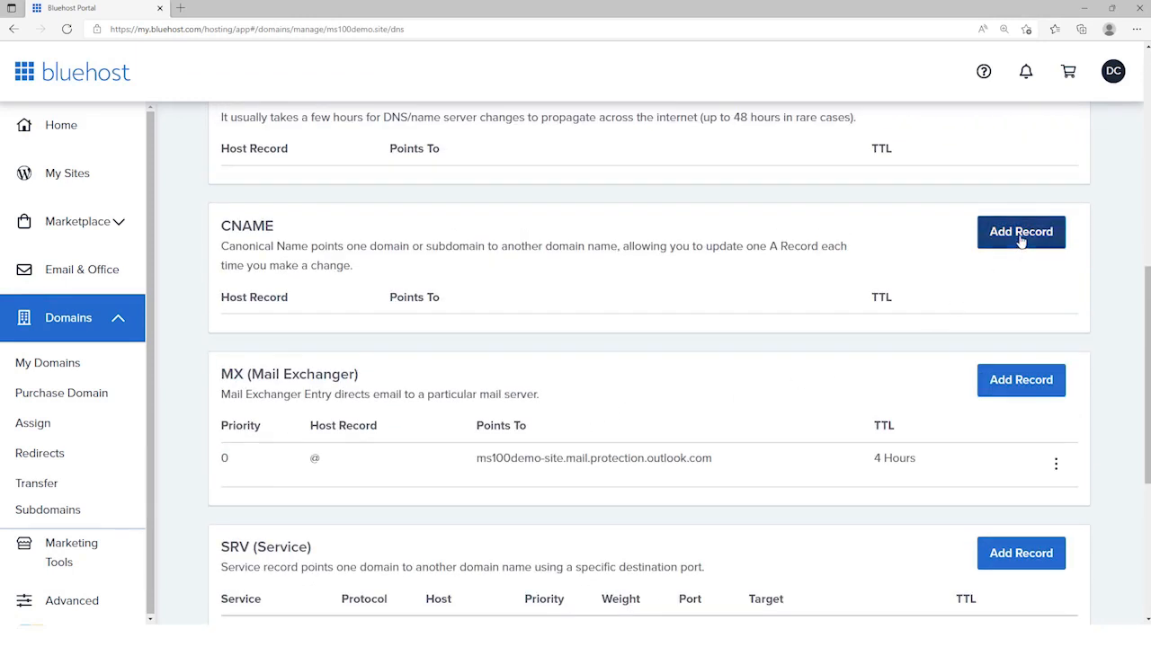
pyautogui.click(1020, 232)
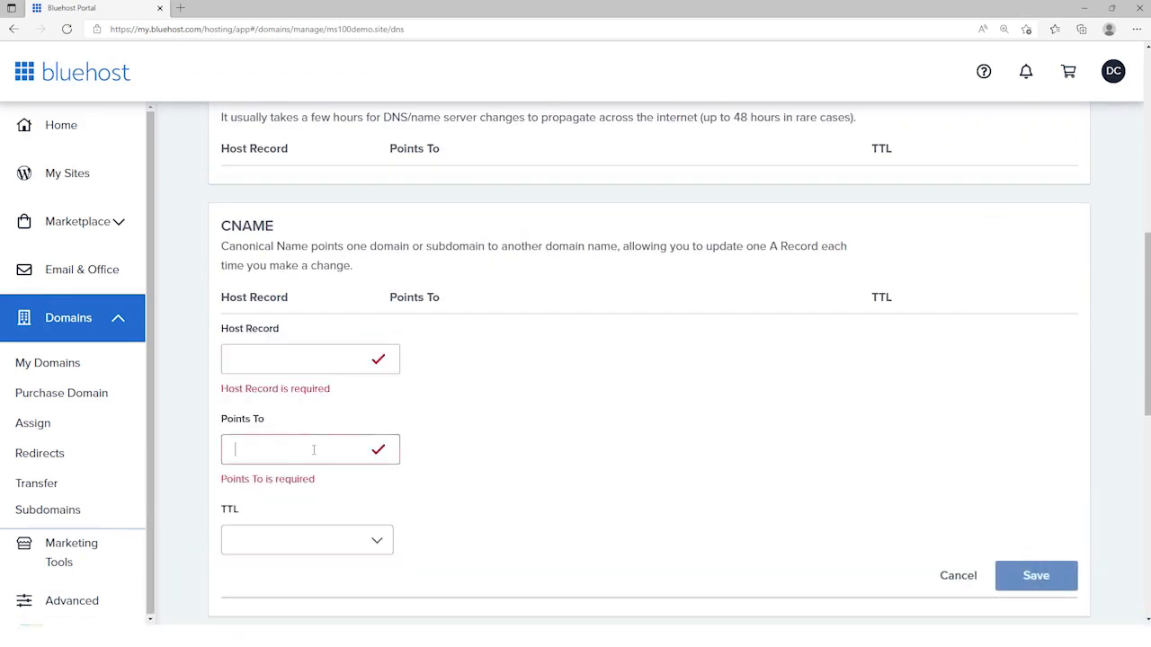
pyautogui.hotkey('ctrl', 'v')
pyautogui.doubleClick(279, 449)
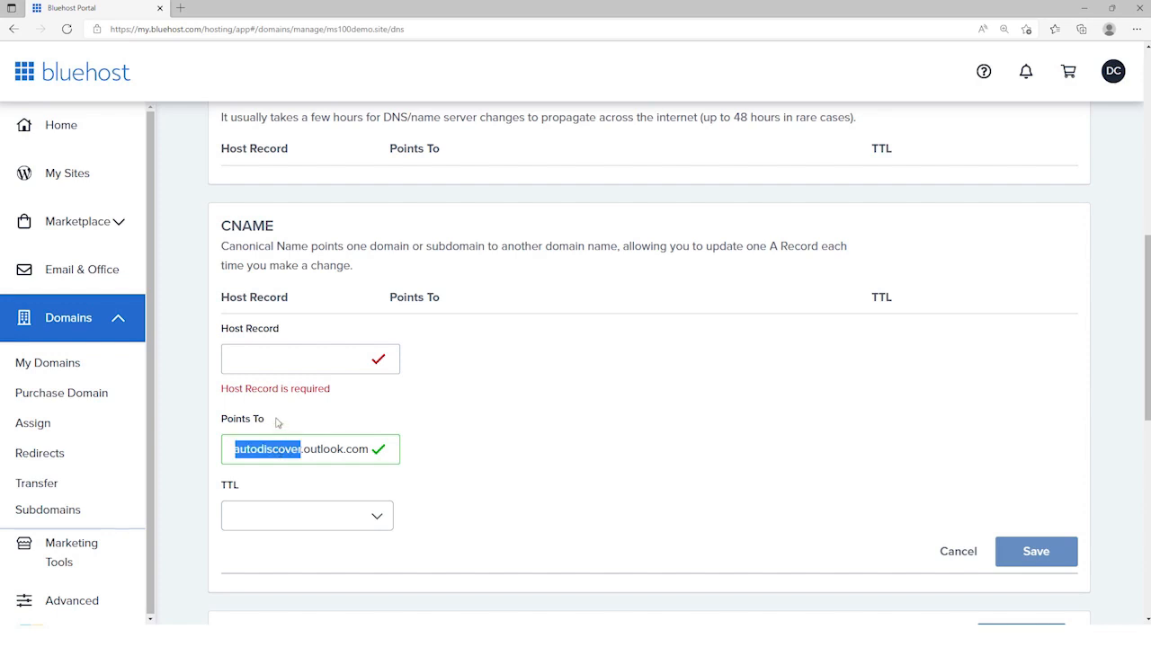
pyautogui.click(286, 360)
pyautogui.hotkey('ctrl', 'v')
pyautogui.press('Tab')
pyautogui.press('Tab')
pyautogui.press('Tab')
pyautogui.press('Tab')
pyautogui.press('Tab')
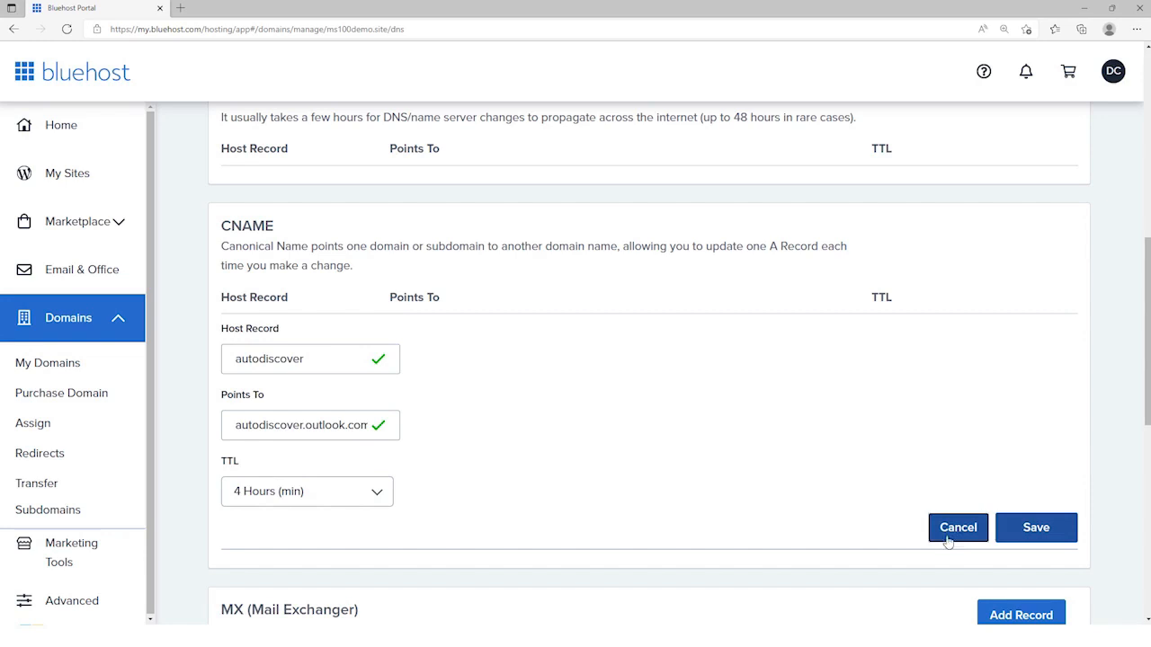
pyautogui.click(1025, 529)
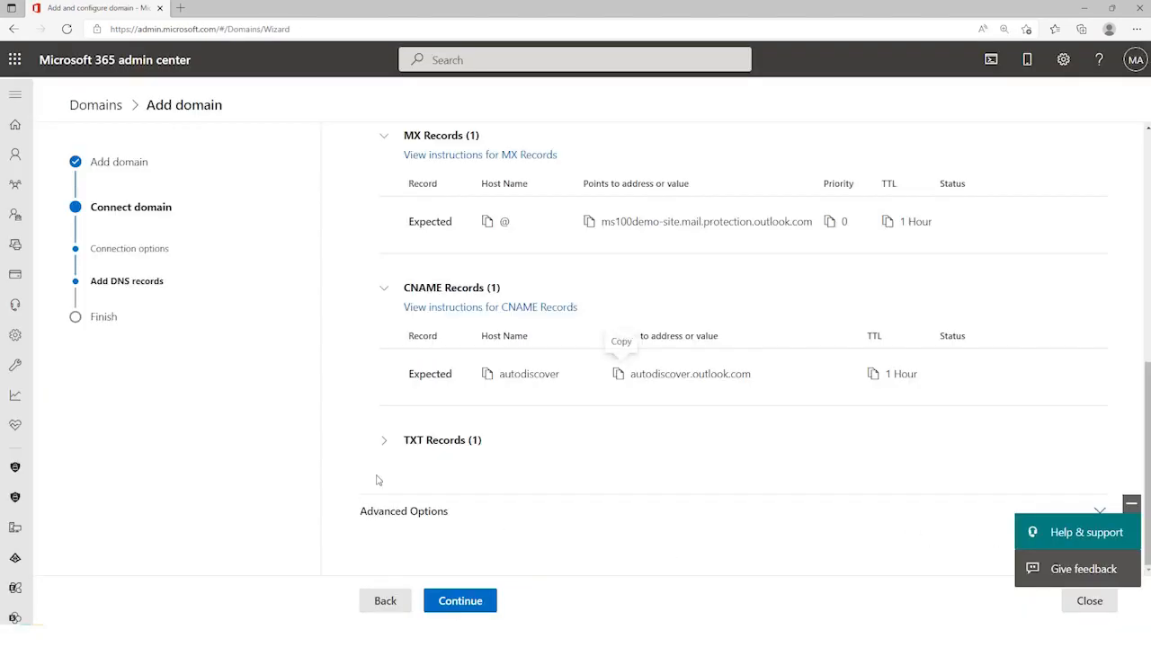
# Step: Show the expected TXT record and copy its TXT value
pyautogui.click(382, 441)
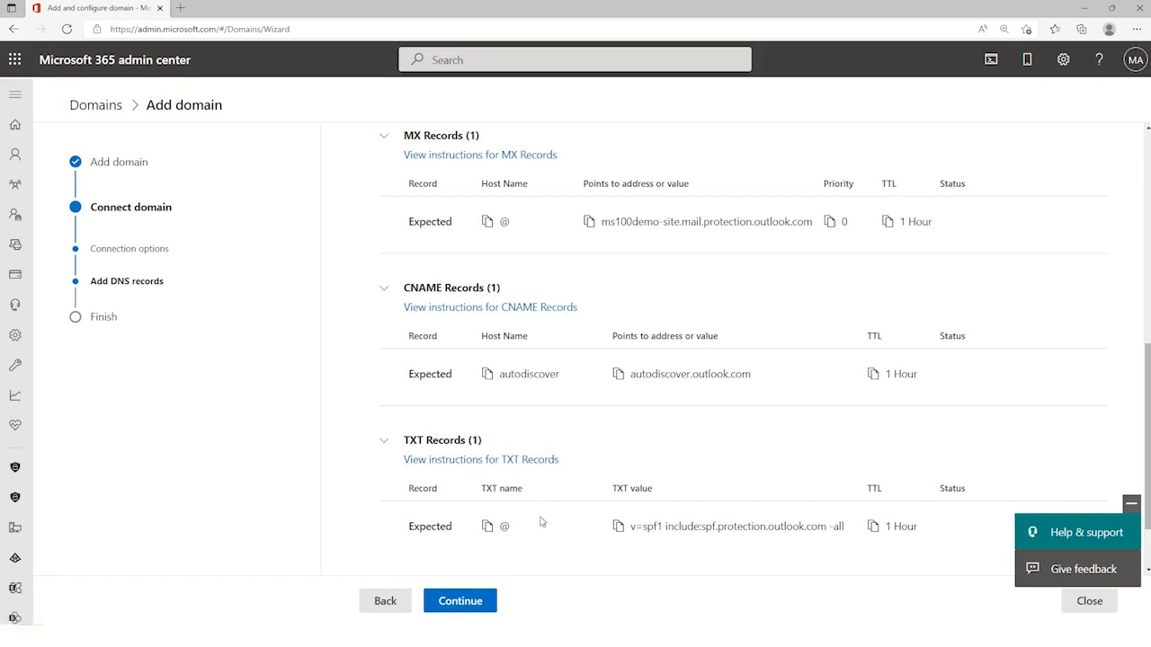
pyautogui.click(617, 526)
# Step: In Bluehost, save a TXT record with host @, value v=spf1 include:spf.protection.outlook.com -all, and a 4-hour TTL
pyautogui.hotkey('alt', 'Tab')
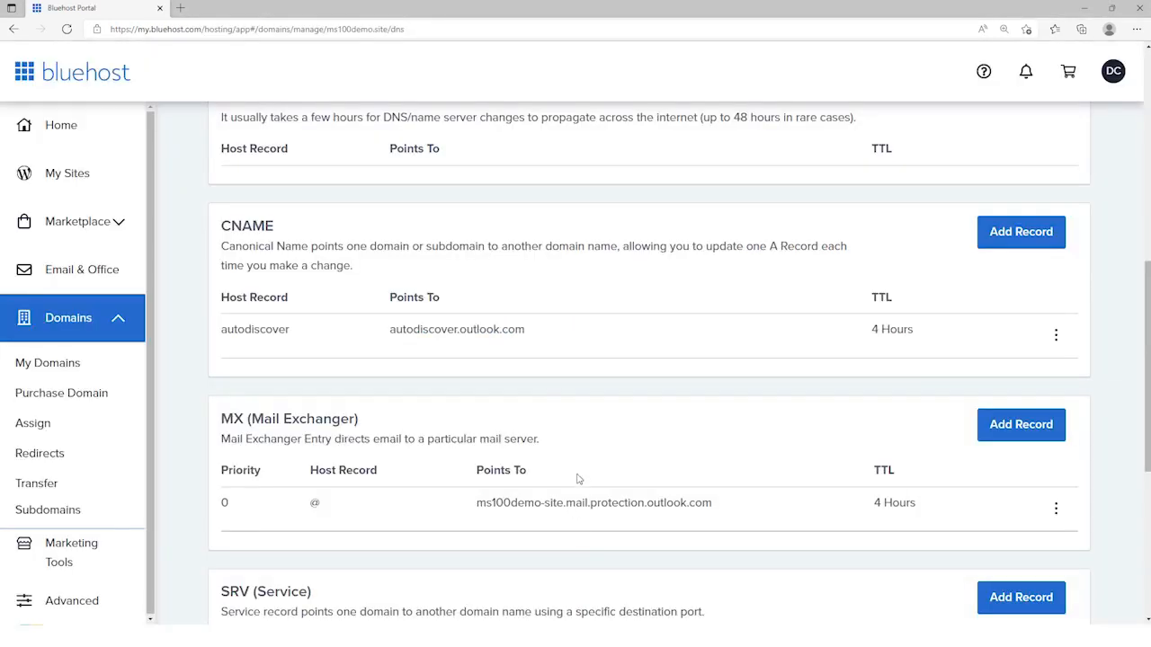
pyautogui.scroll(2, 580, 476)
pyautogui.scroll(-4, 580, 477)
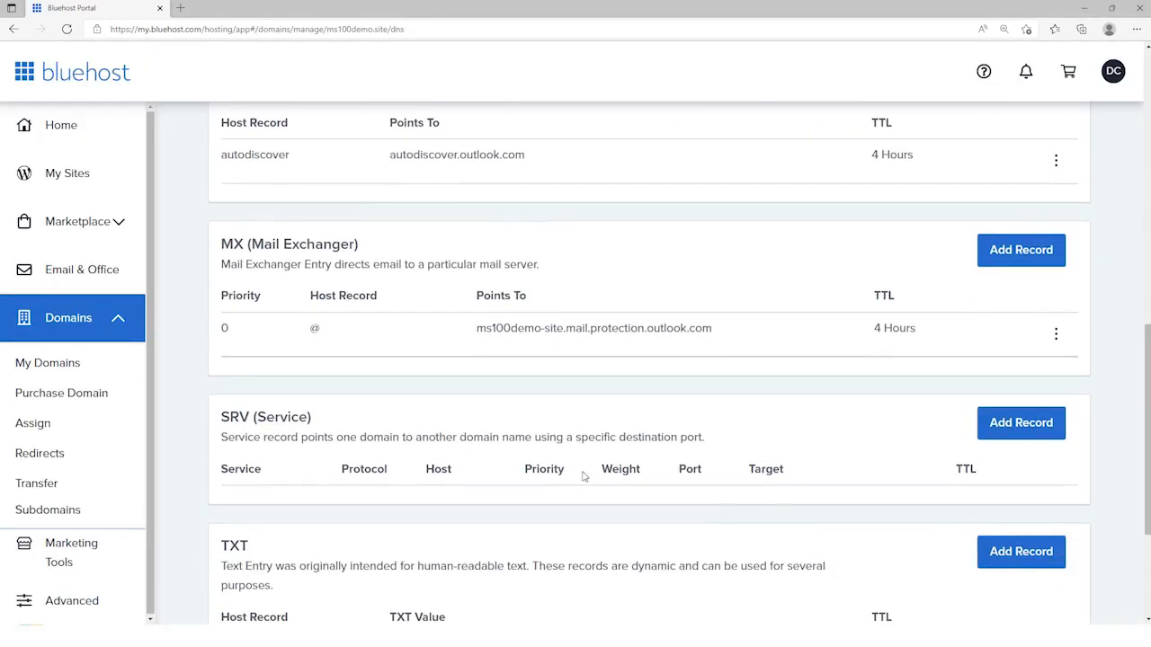
pyautogui.click(1016, 553)
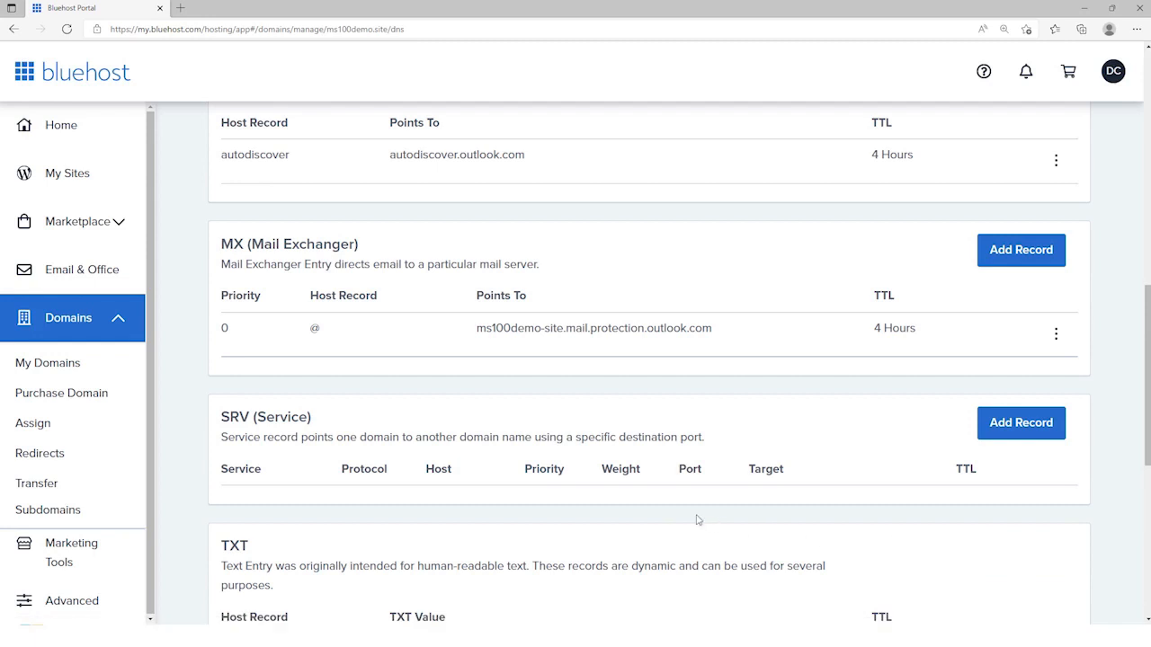
pyautogui.scroll(-4, 489, 503)
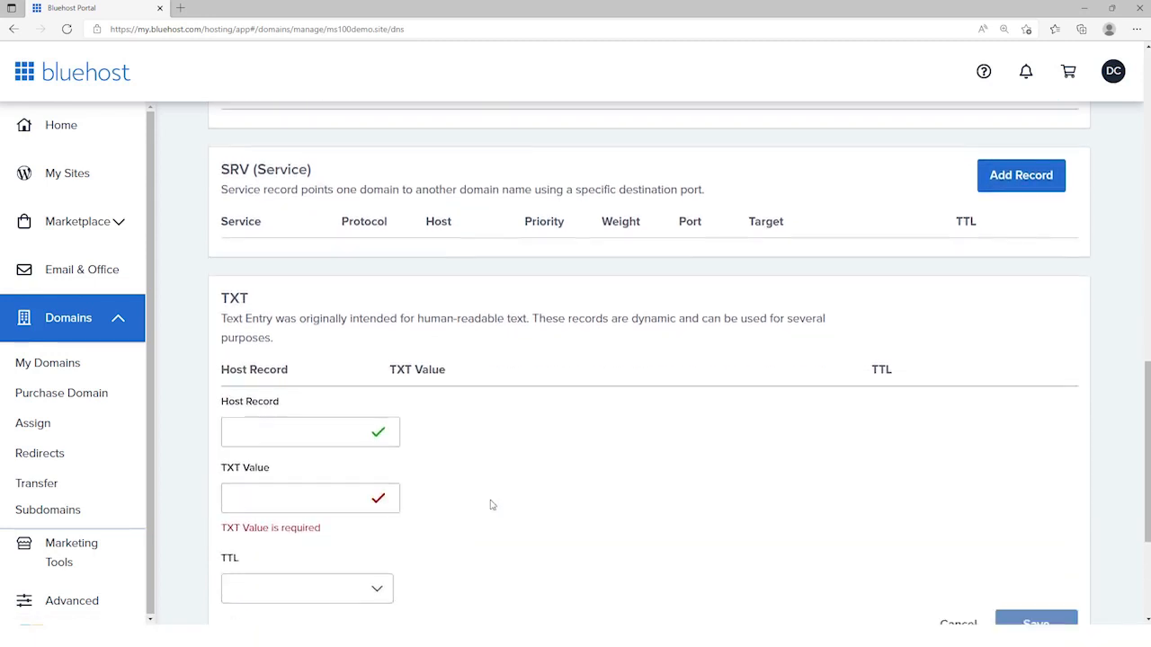
pyautogui.write('@')
pyautogui.click(293, 393)
pyautogui.hotkey('ctrl', 'v')
pyautogui.click(374, 463)
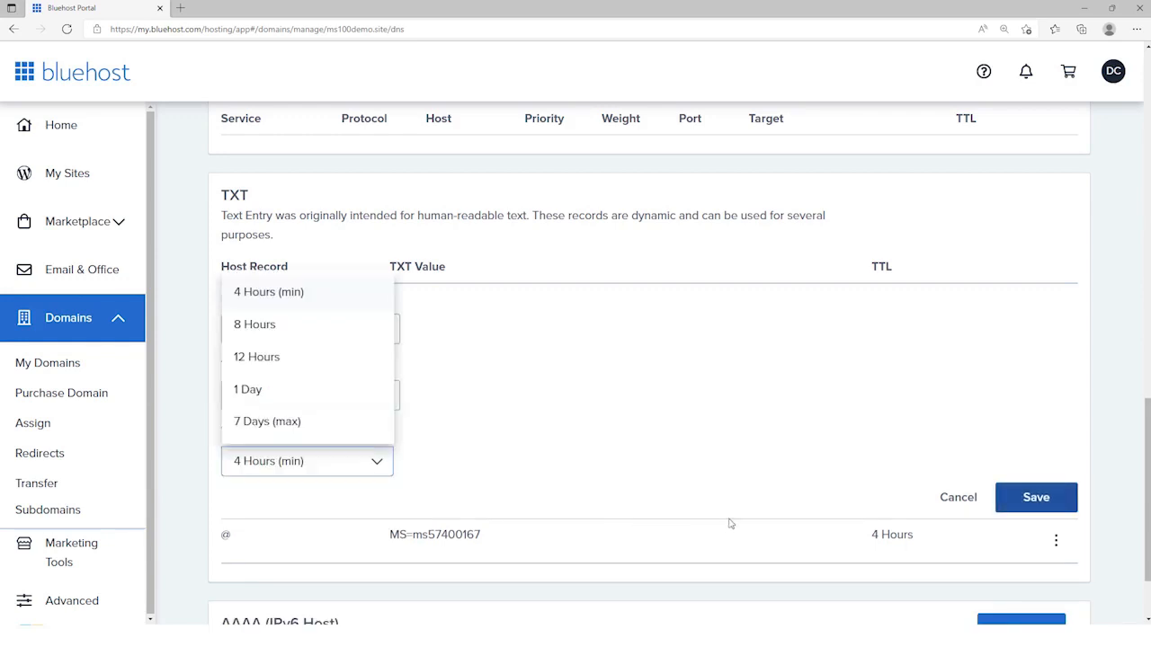
pyautogui.click(1045, 493)
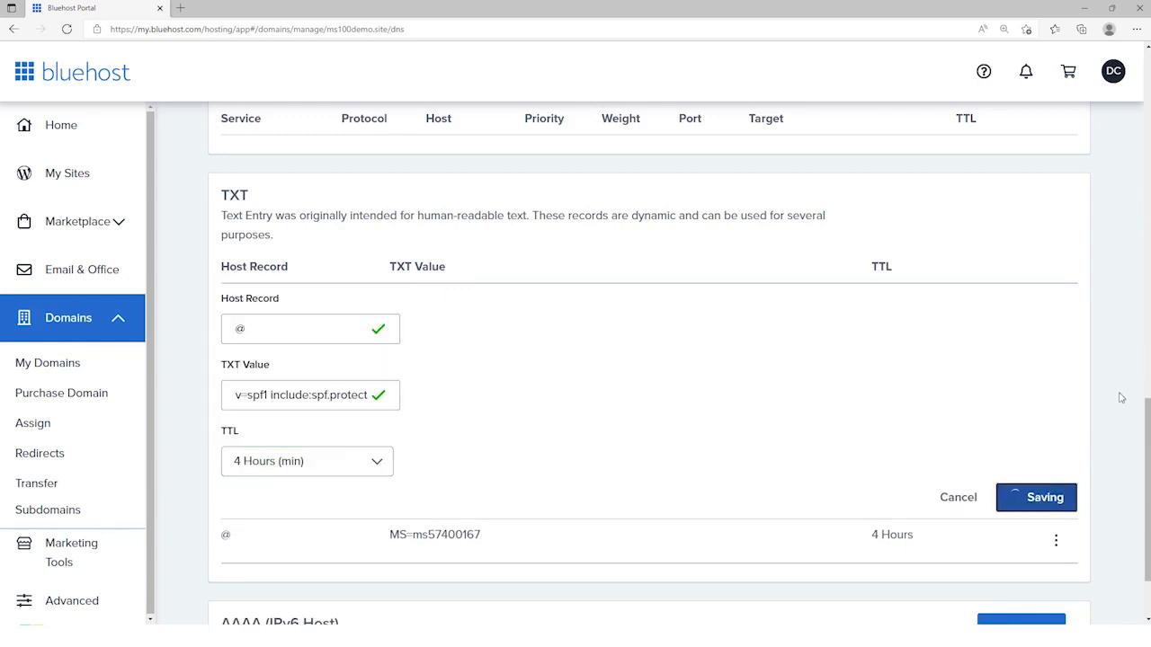
# Step: In the Microsoft 365 admin center, submit the added DNS records for verification, repeating the check to complete the domain connection
pyautogui.hotkey('alt', 'Tab')
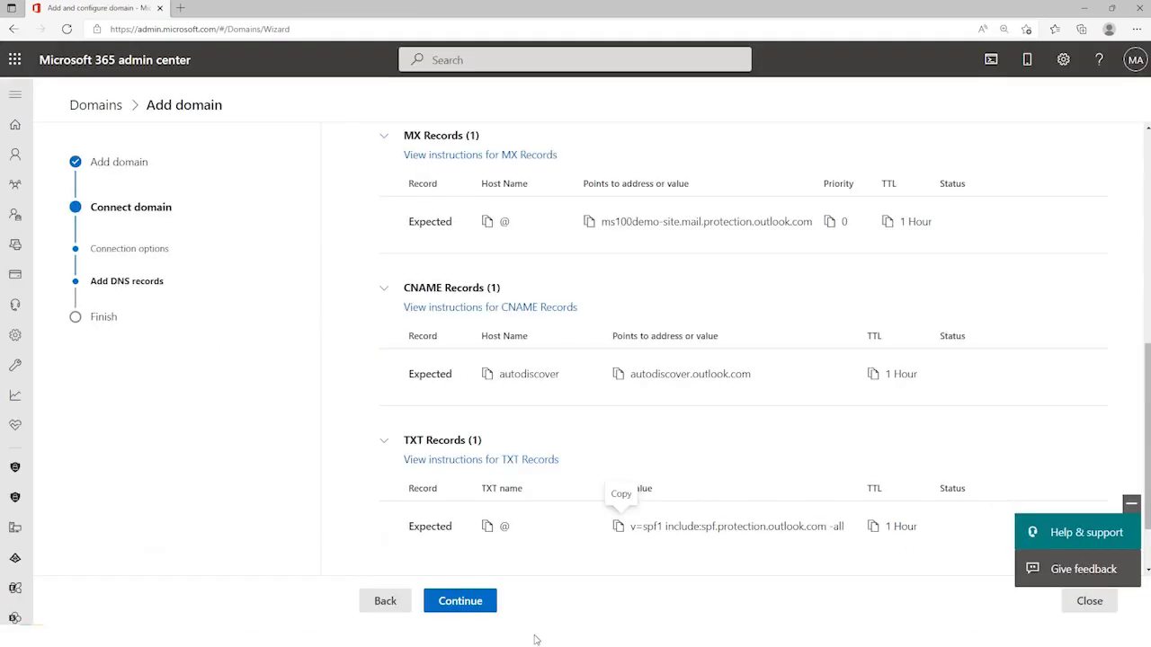
pyautogui.click(461, 601)
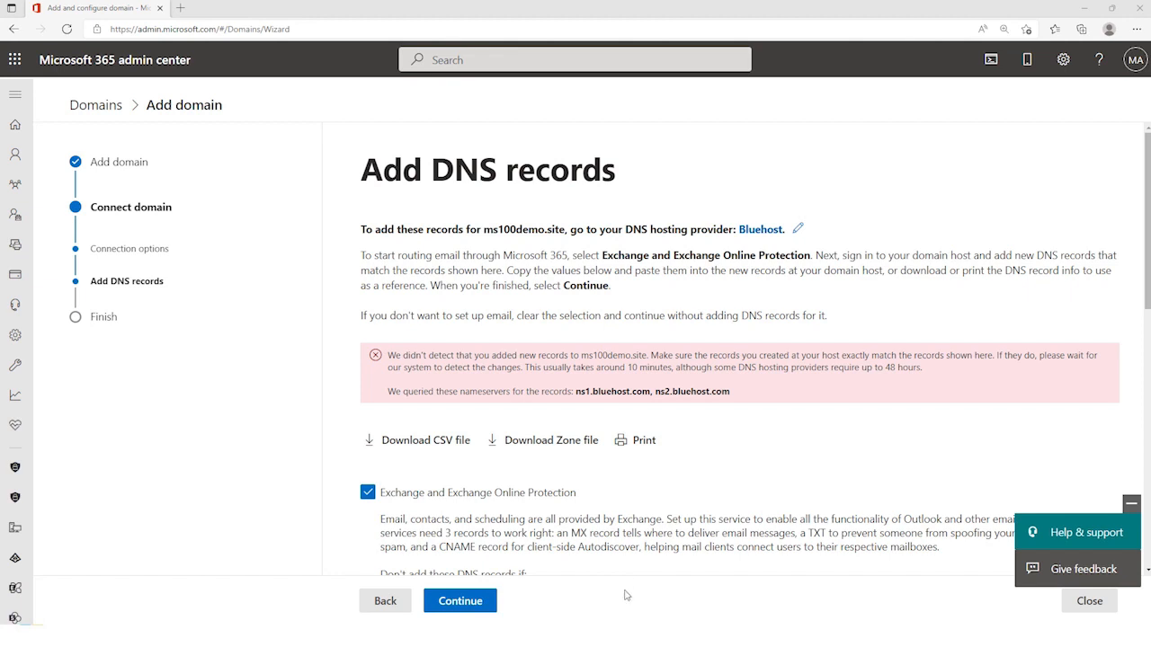
pyautogui.click(467, 607)
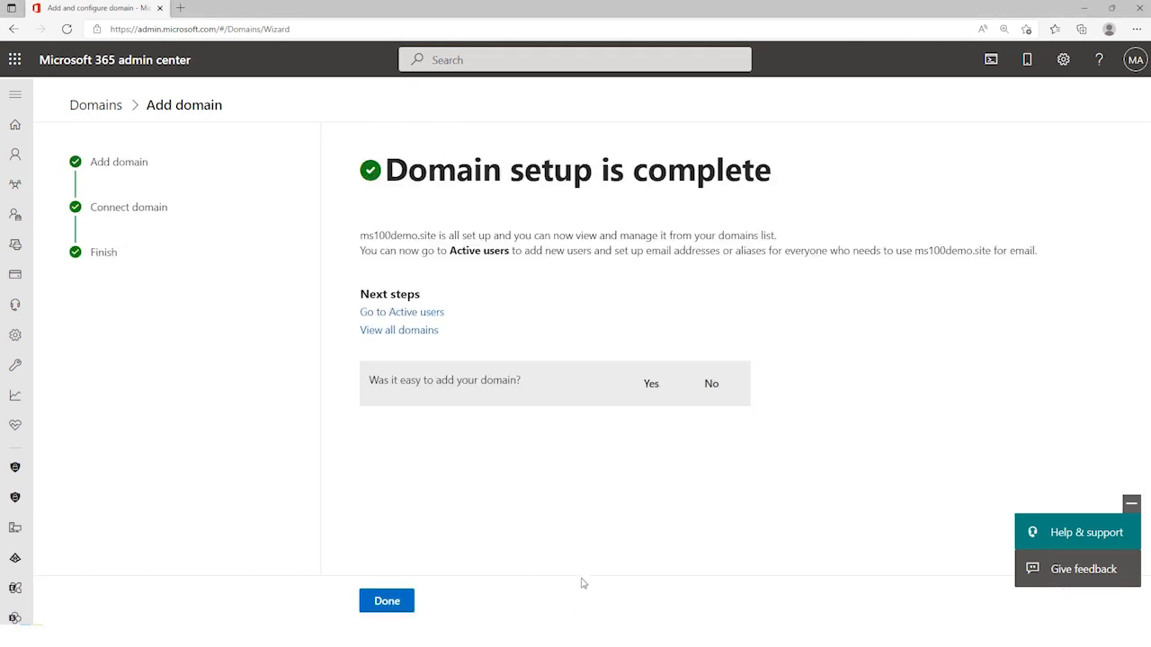
# Step: Rate adding the domain as easy, dismiss the feedback comment form, and finish the domain wizard
pyautogui.click(652, 388)
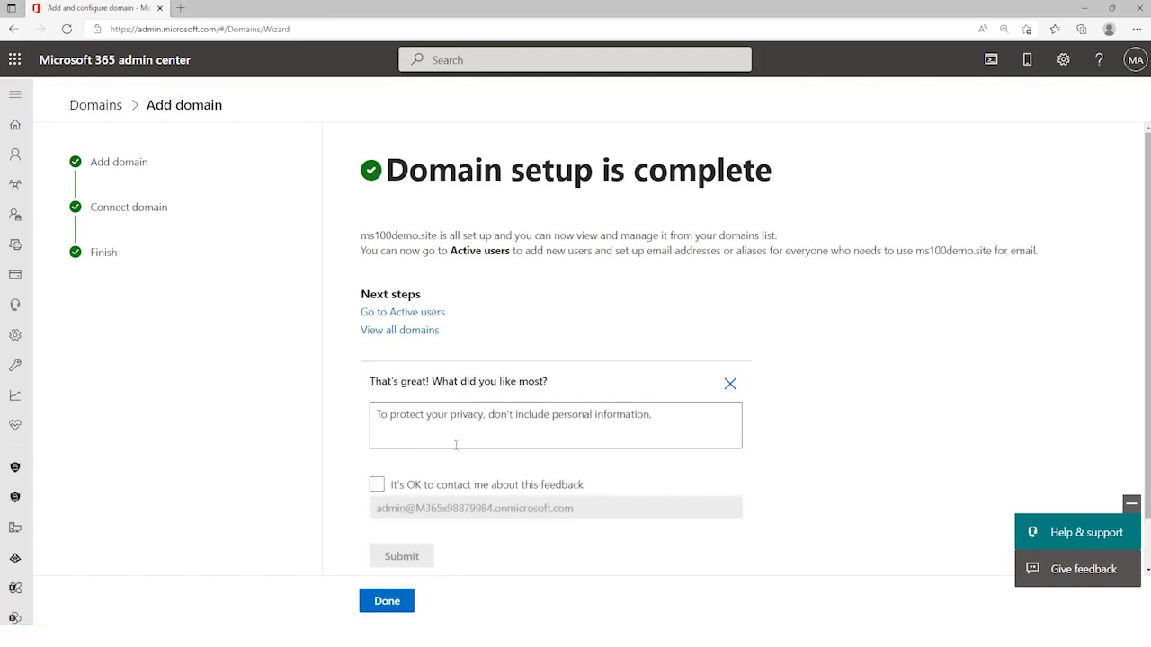
pyautogui.click(731, 384)
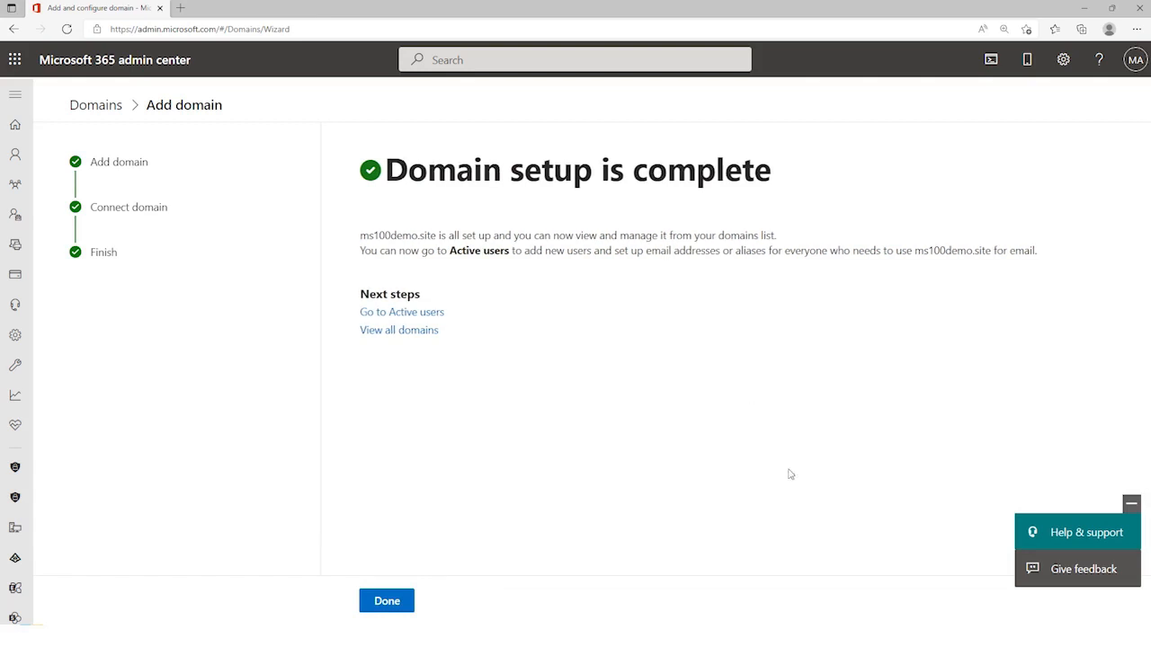
pyautogui.click(397, 595)
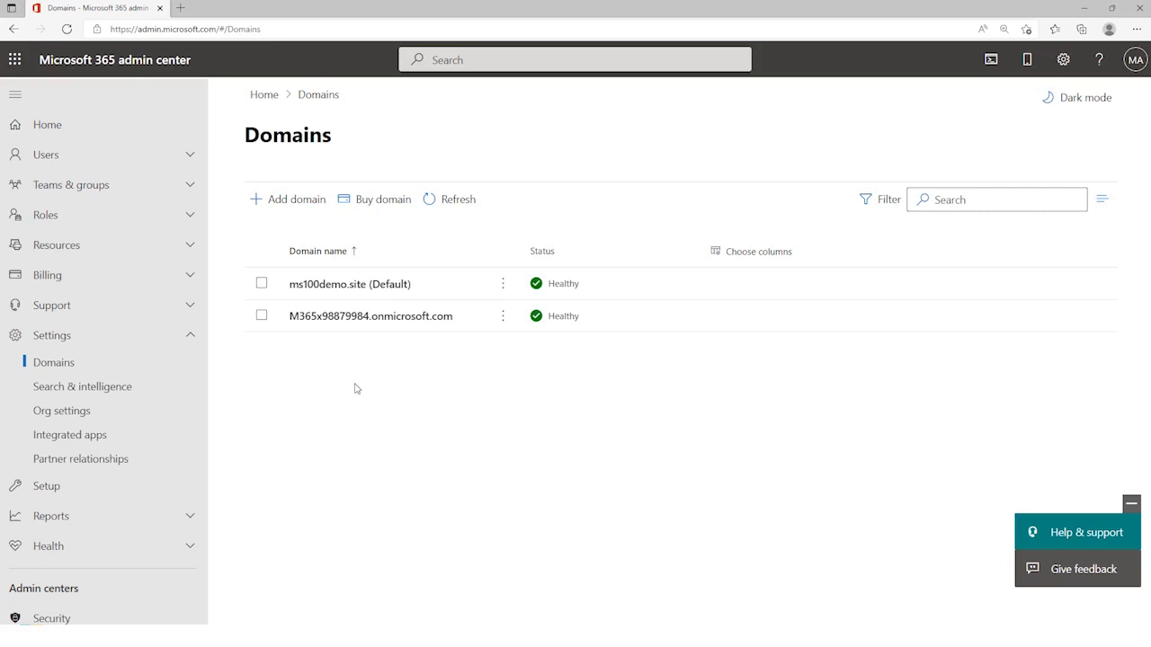
# Step: From the active users, open the username and email settings of the user listed just above Microsoft Service Account
pyautogui.click(143, 154)
pyautogui.click(62, 182)
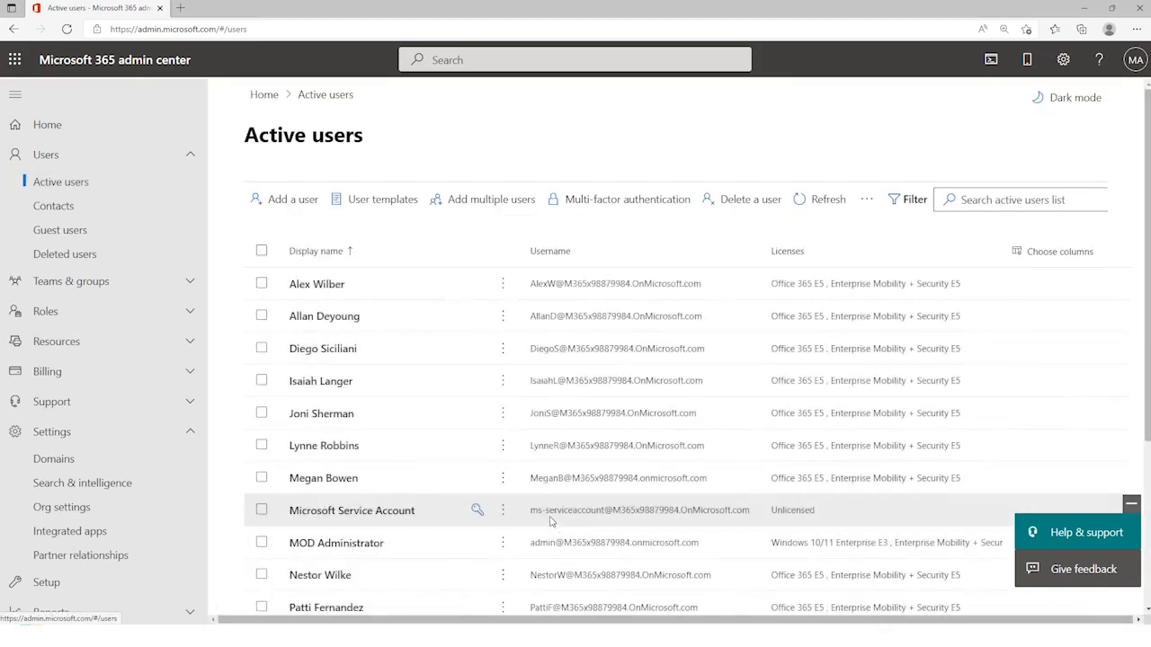
pyautogui.scroll(-3, 547, 519)
pyautogui.scroll(-1, 547, 520)
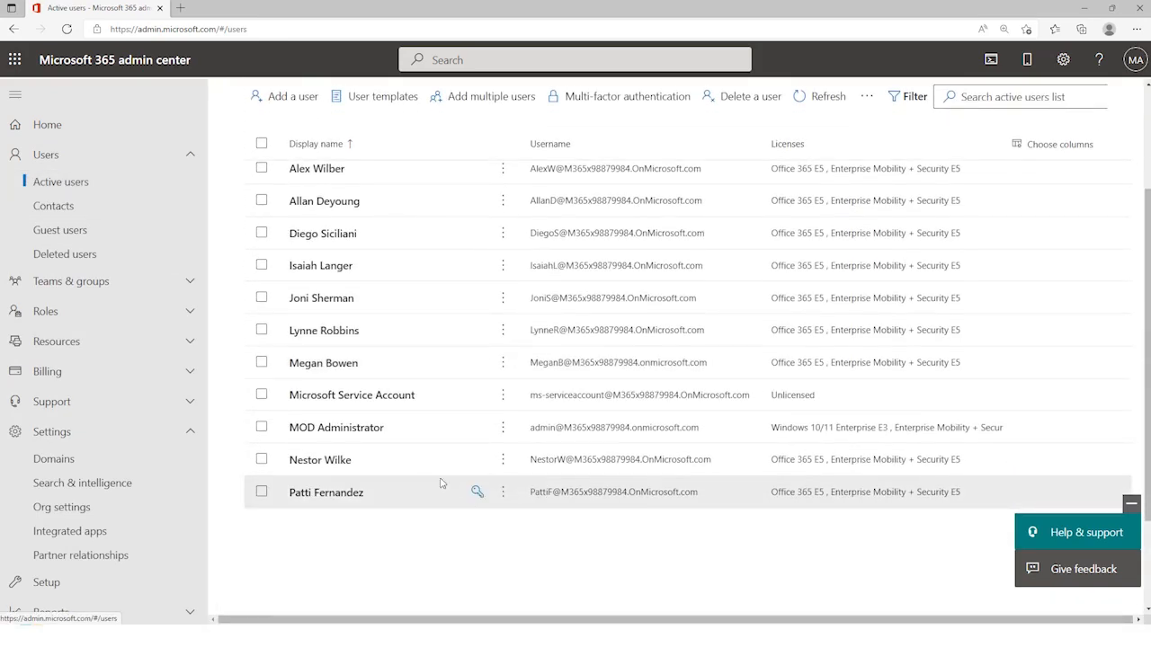
pyautogui.click(320, 364)
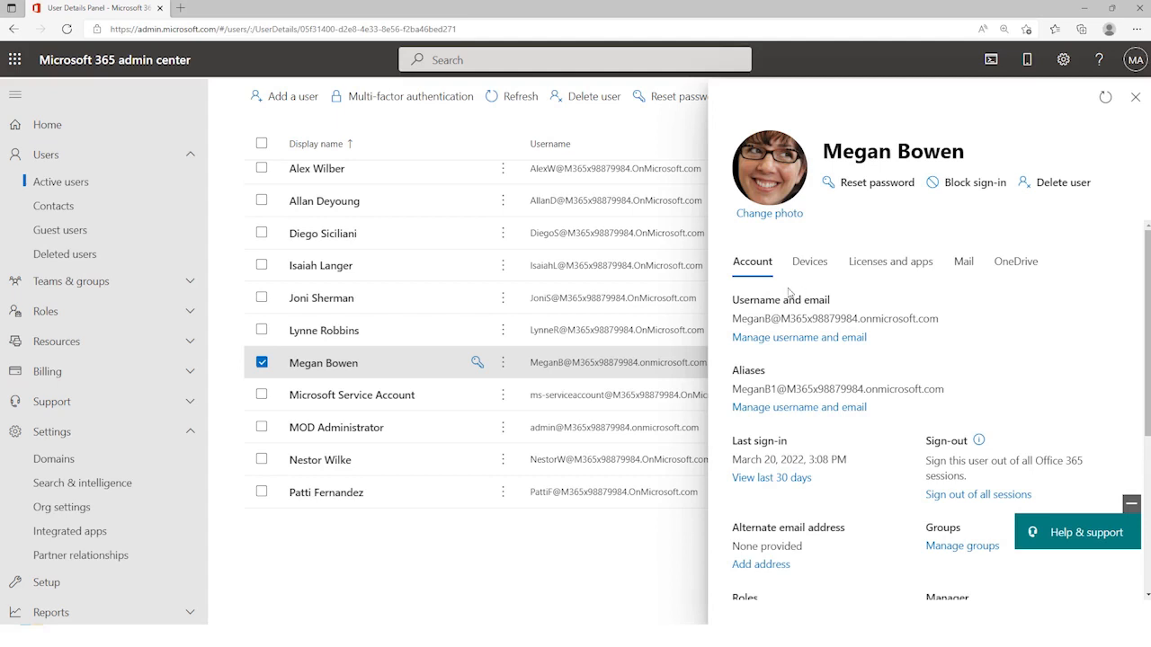
pyautogui.click(770, 338)
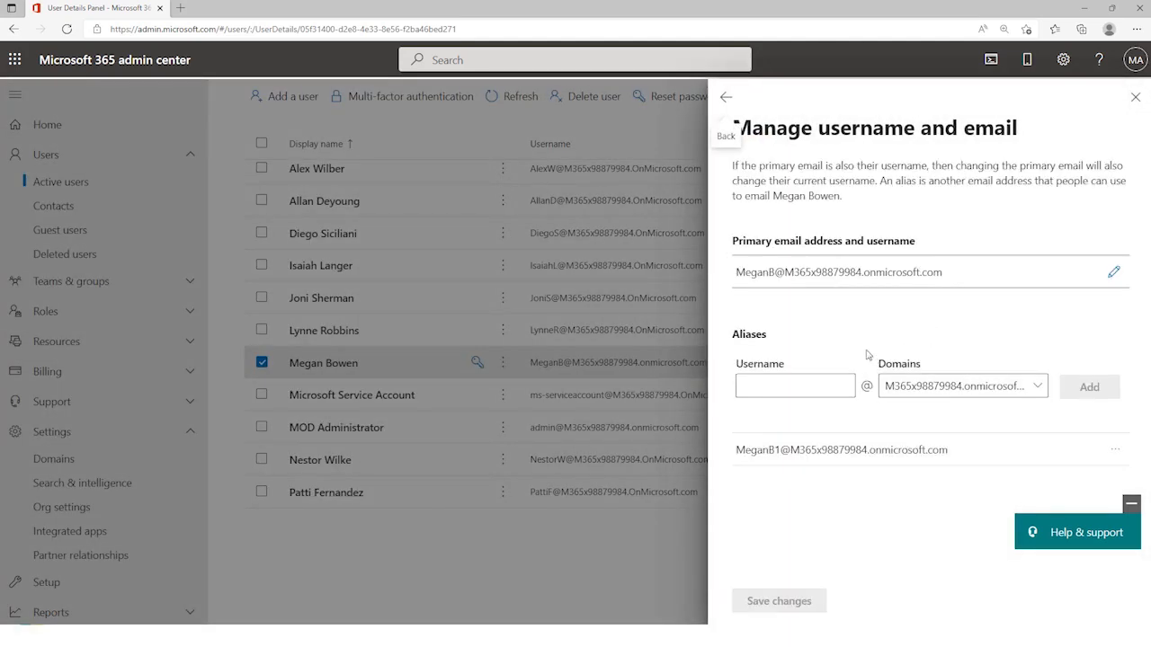
# Step: Change the domain of the user's primary email address and username to ms100demo.site, save, and close the user details
pyautogui.click(1113, 272)
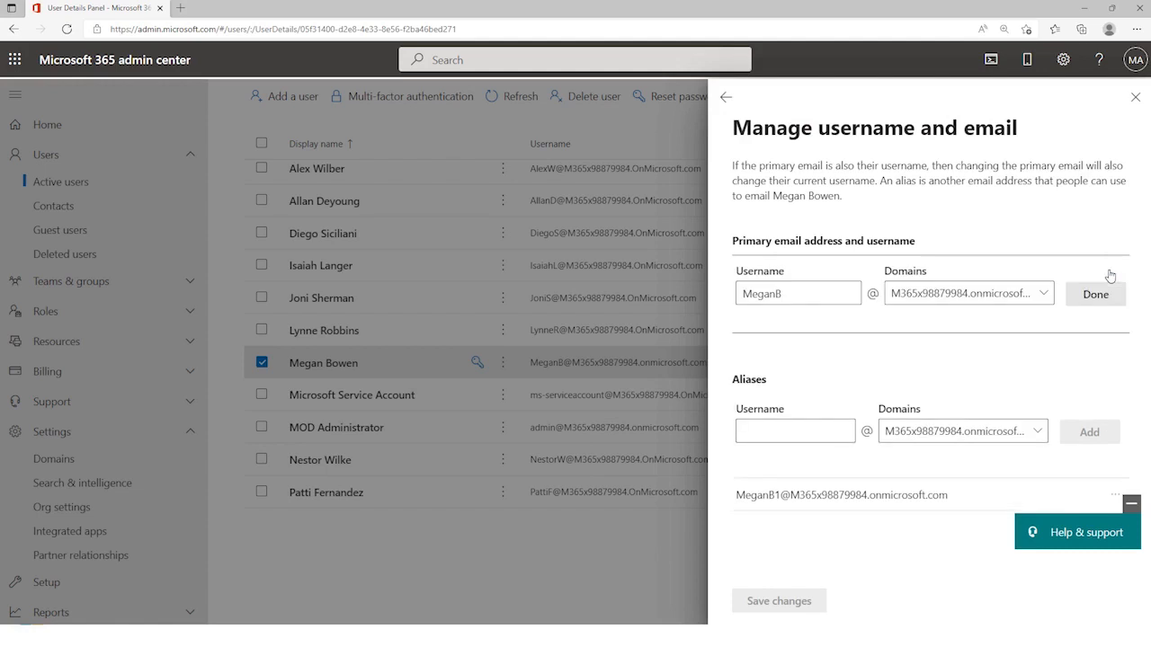
pyautogui.click(1048, 299)
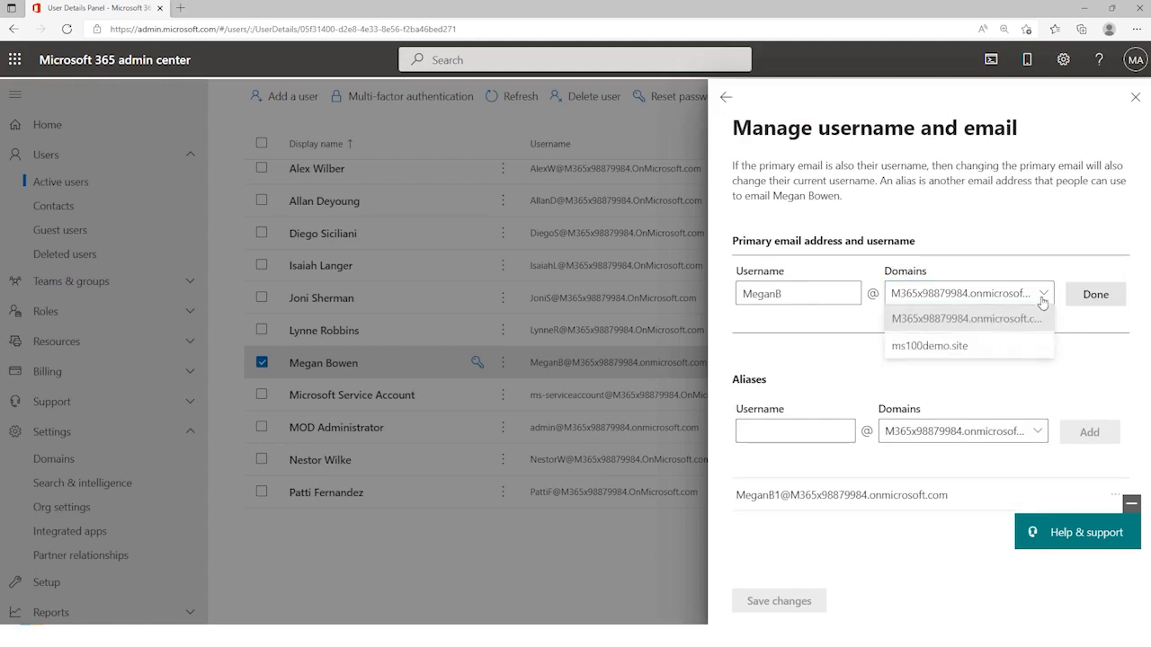
pyautogui.click(890, 350)
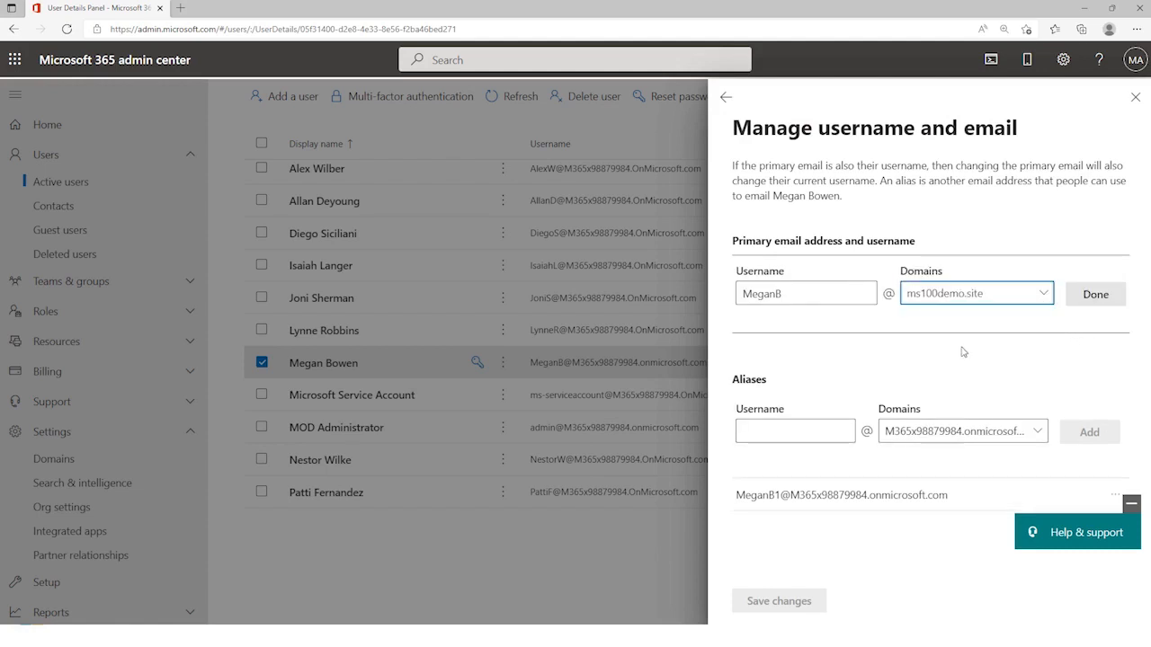
pyautogui.click(1095, 294)
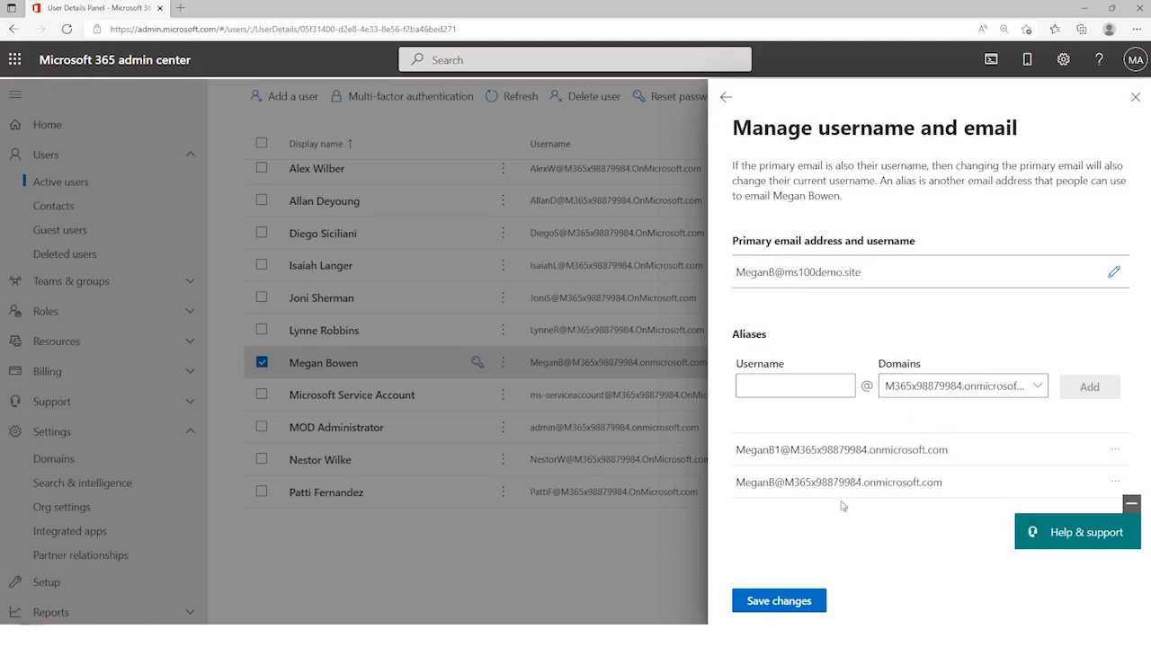
pyautogui.click(778, 601)
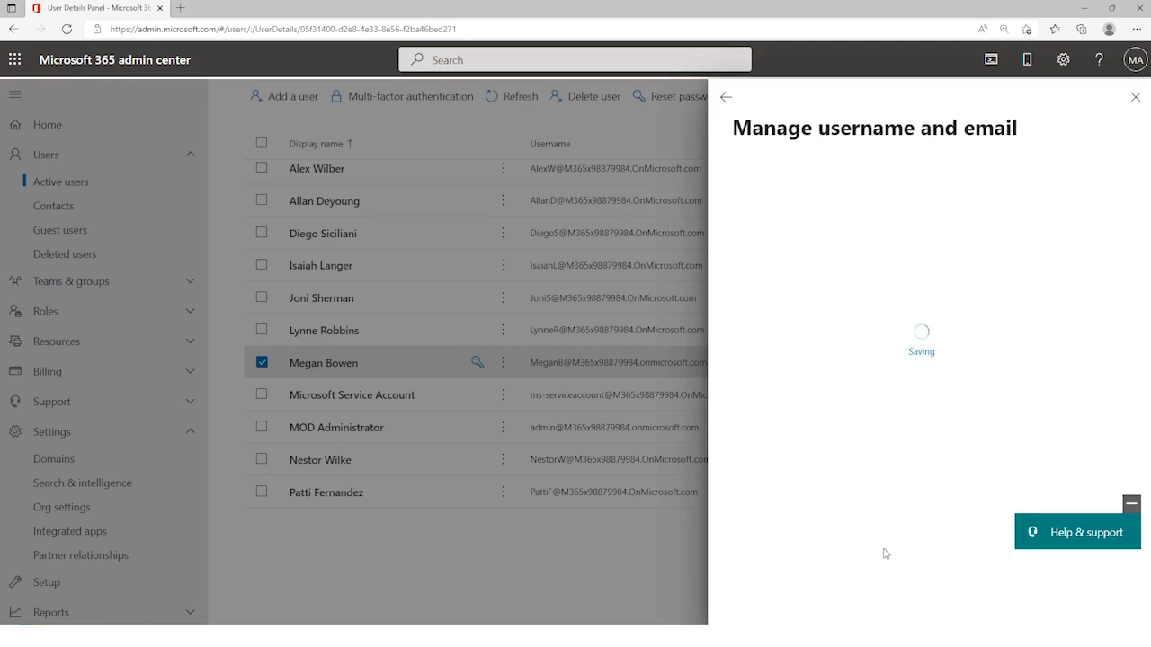
pyautogui.click(1135, 96)
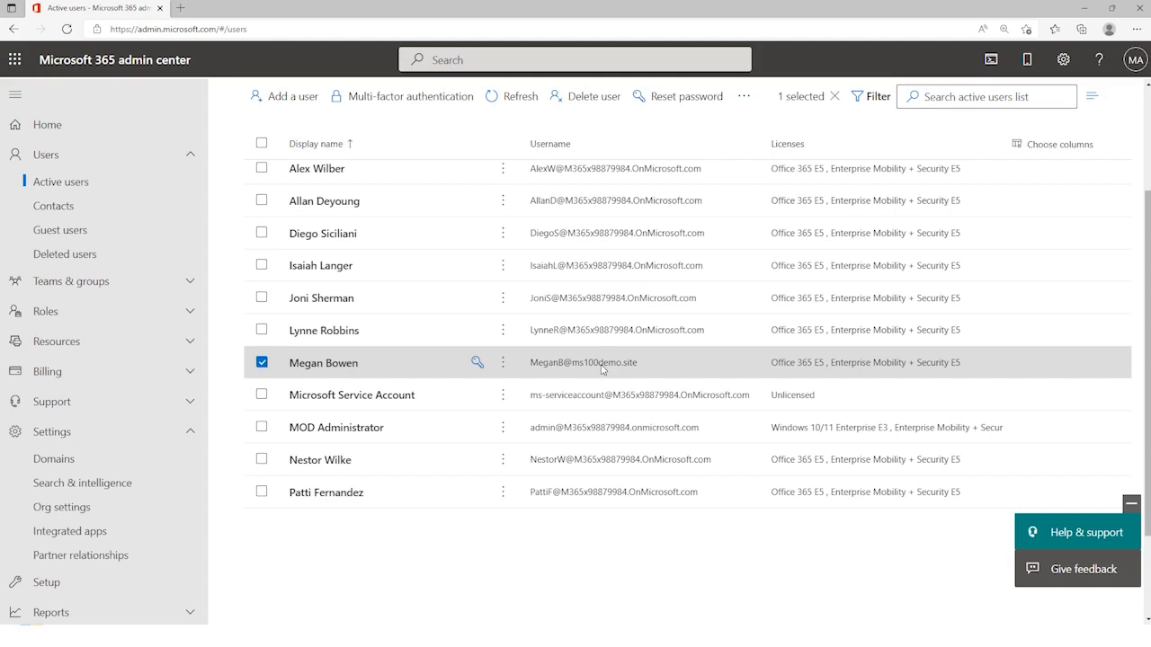
# Step: Open an InPrivate browser window, go to office.com, and open the Microsoft sign-in page
pyautogui.hotkey('ctrl', 'shift', 'n')
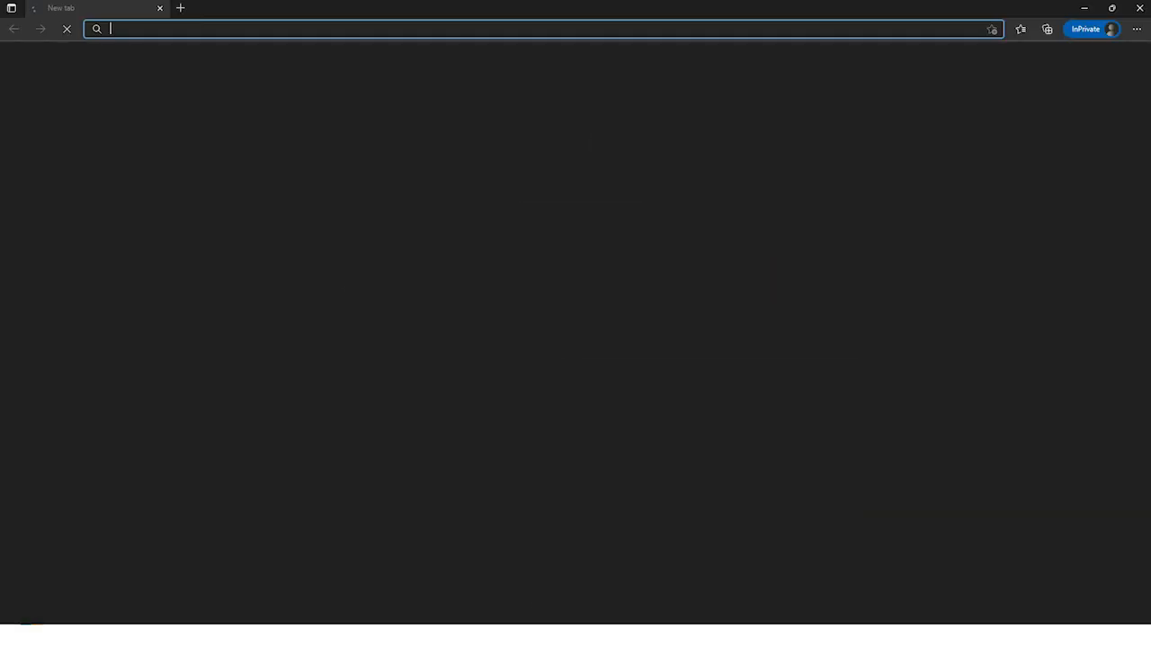
pyautogui.click(199, 30)
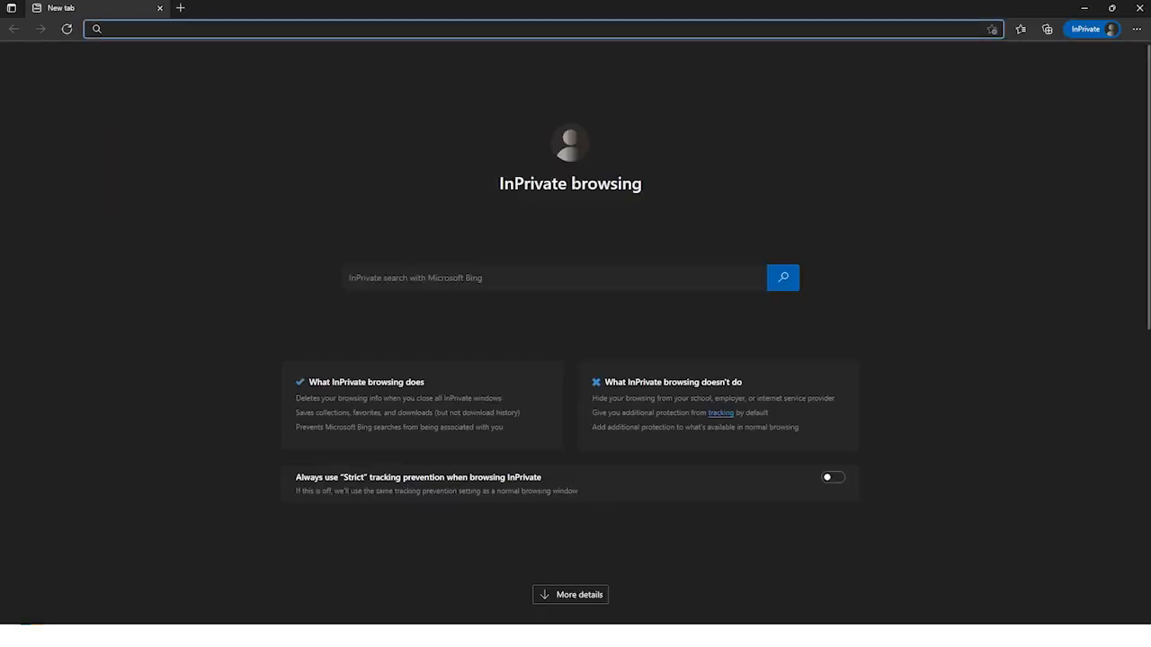
pyautogui.write('office.com')
pyautogui.press('Return')
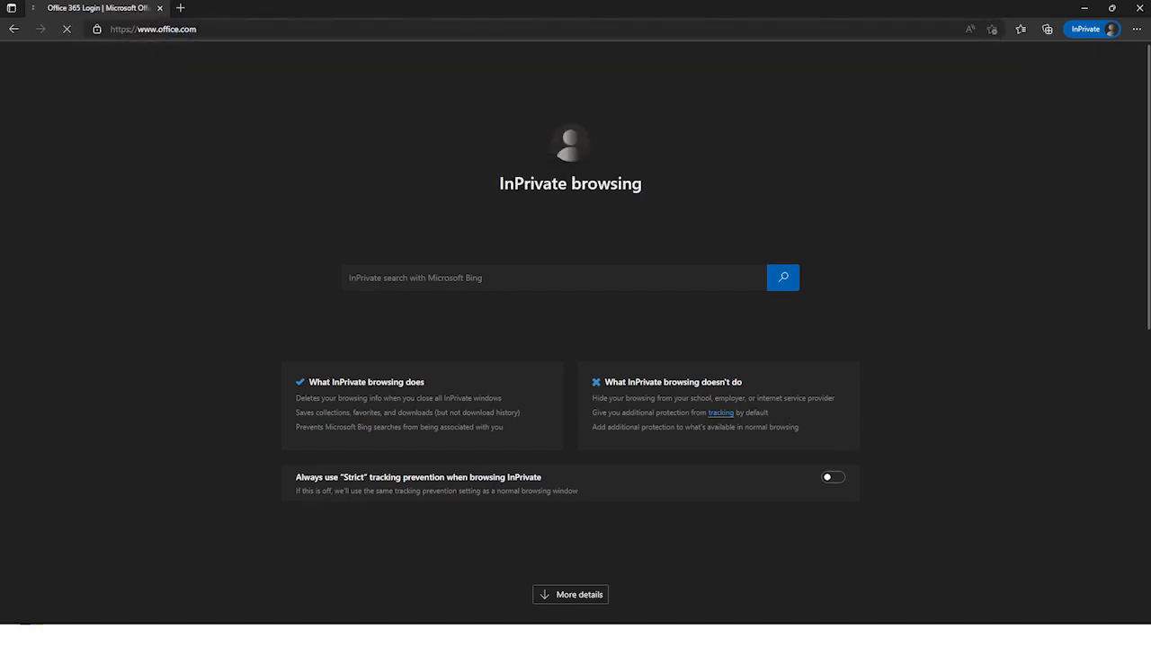
pyautogui.click(159, 250)
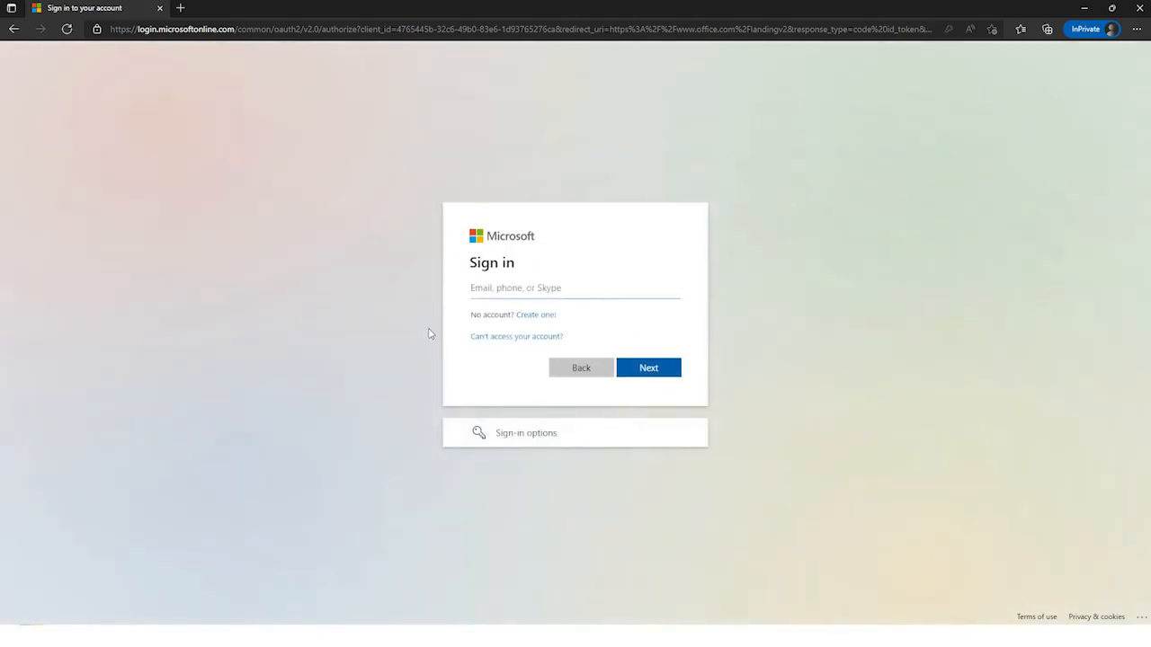
# Step: Sign in with the user's new ms100demo.site email address and the account password
pyautogui.click(651, 372)
pyautogui.write('••••••••')
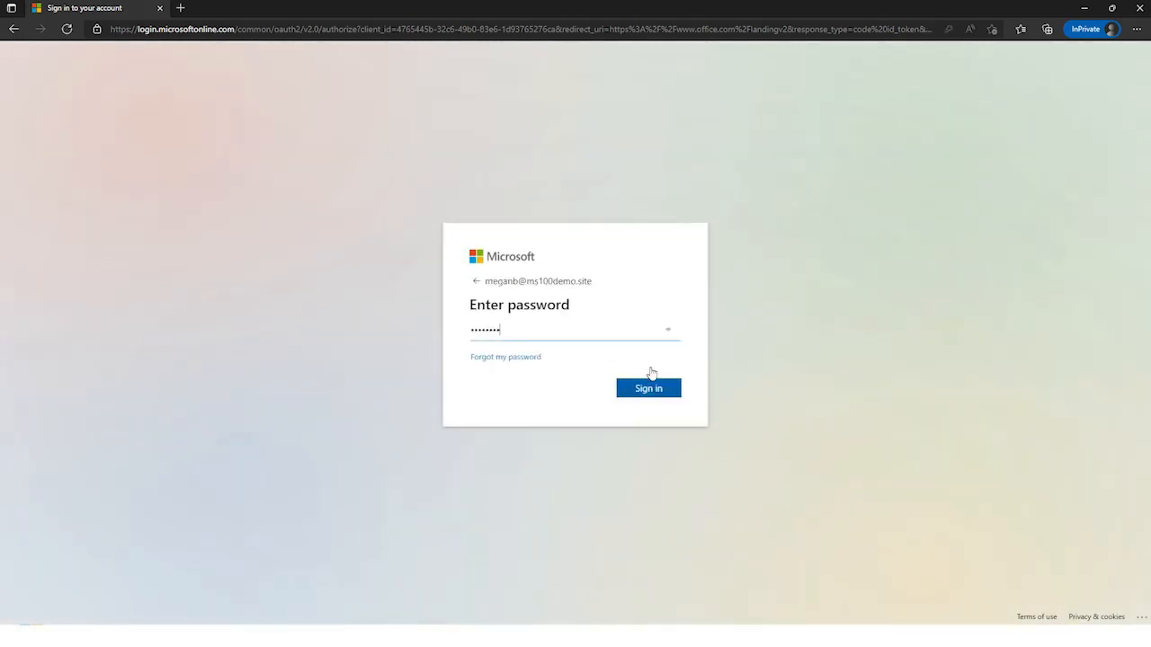
pyautogui.press('Return')
pyautogui.click(648, 396)
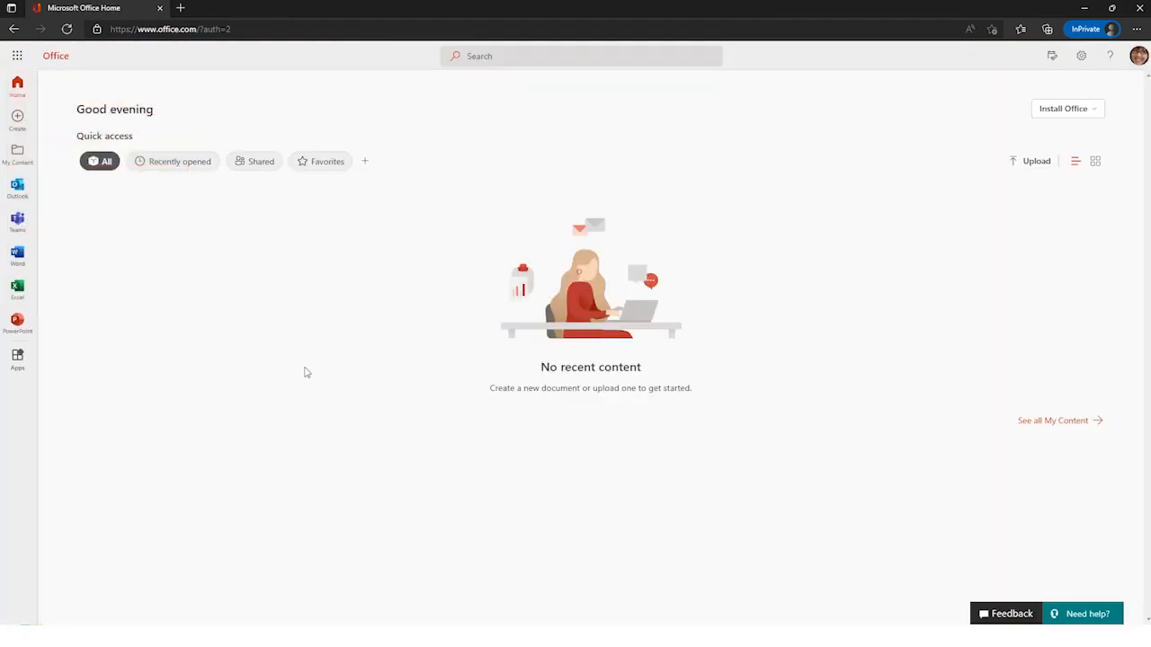
# Step: Open Outlook from the Office home page and show the user's Inbox
pyautogui.click(17, 189)
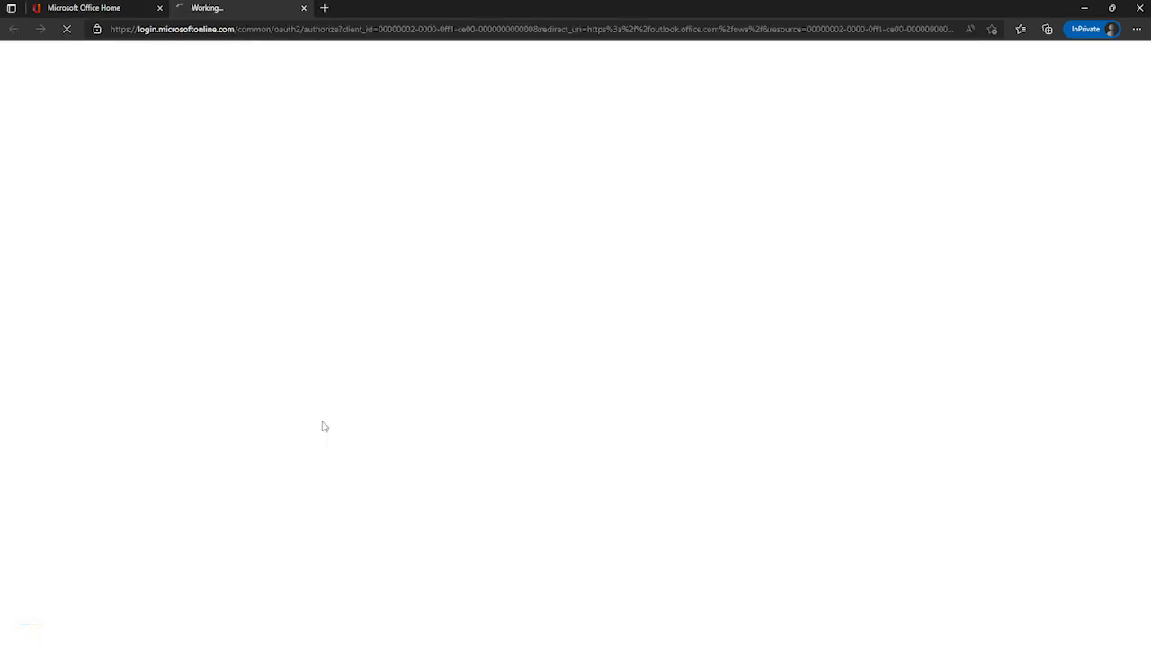
pyautogui.click(91, 194)
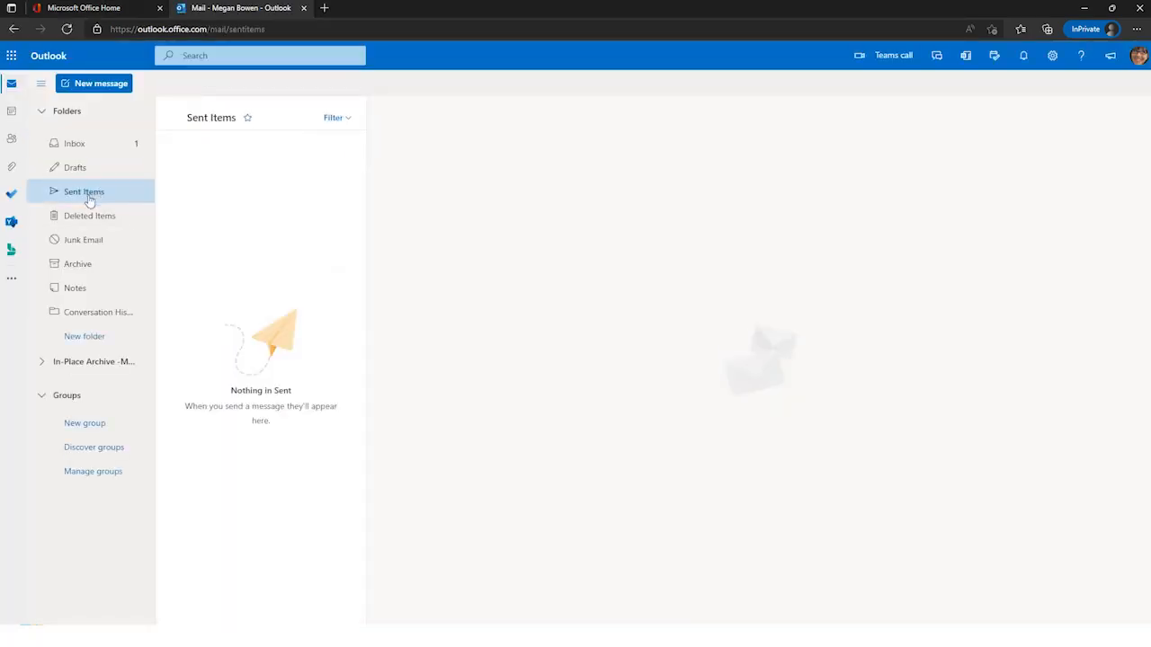
pyautogui.click(81, 150)
# Step: Send a new message to MOD Administrator with the subject "Test Email" and the body "Hello"
pyautogui.click(87, 101)
pyautogui.click(460, 137)
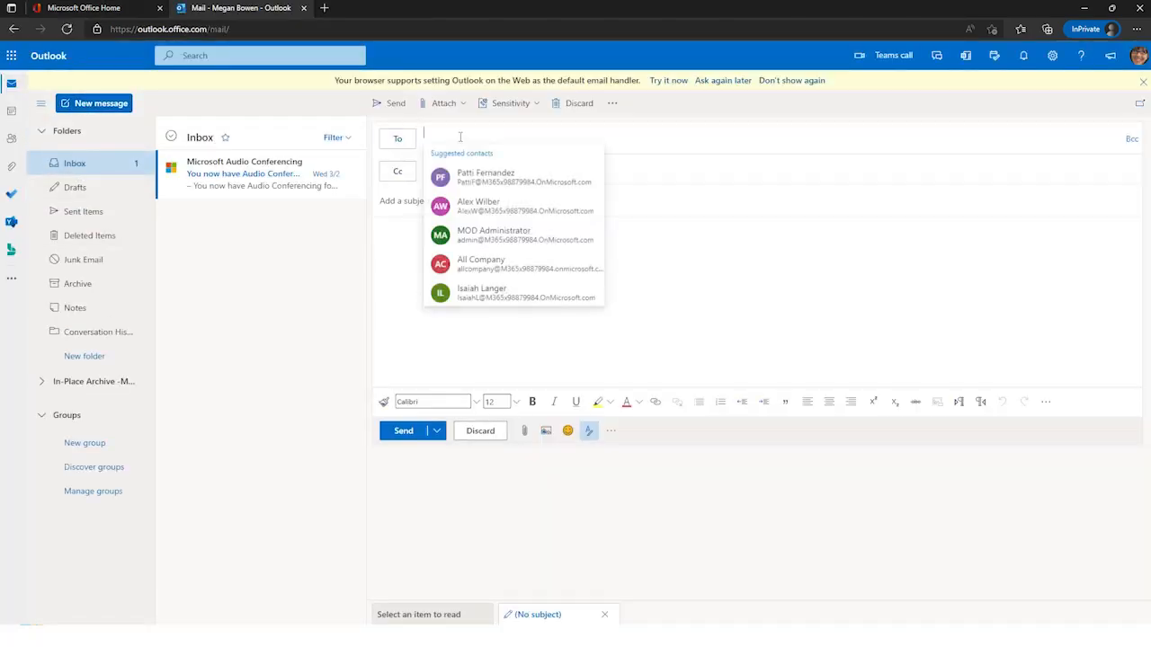
pyautogui.click(519, 236)
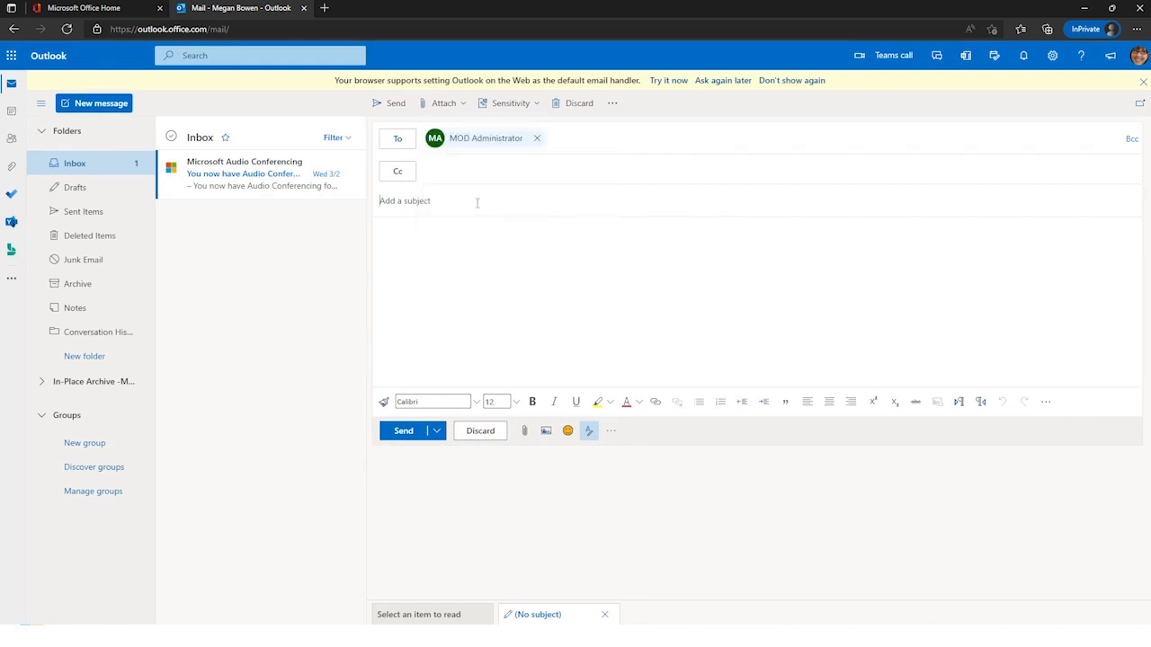
pyautogui.click(478, 202)
pyautogui.write('Test Email')
pyautogui.write('ello')
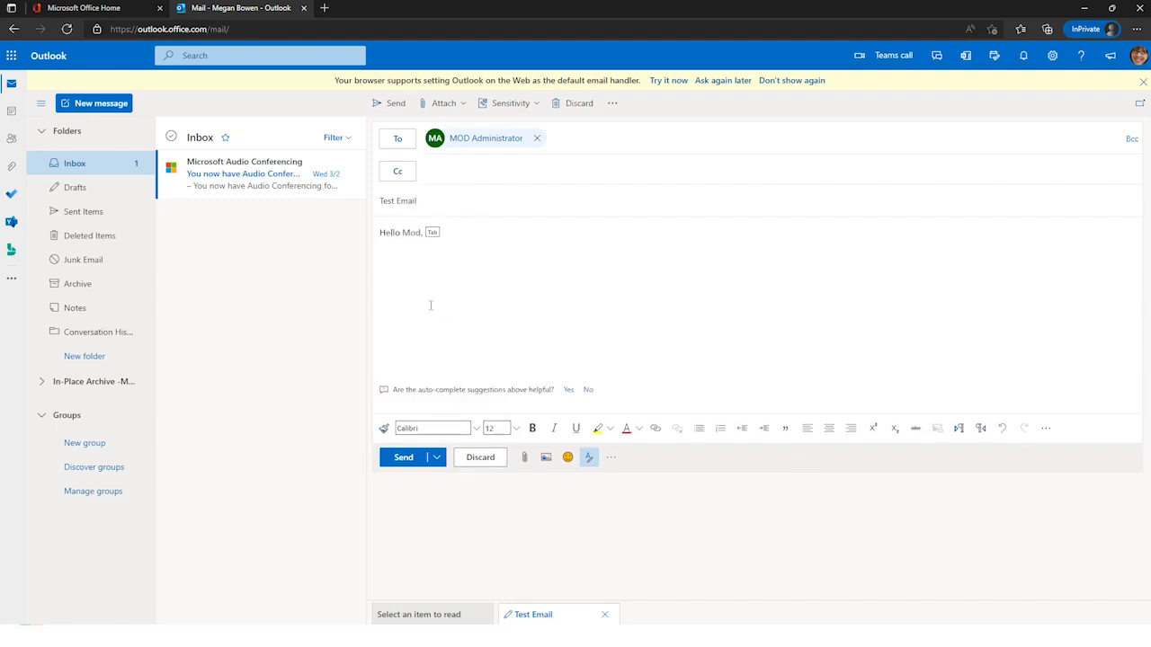
pyautogui.click(399, 459)
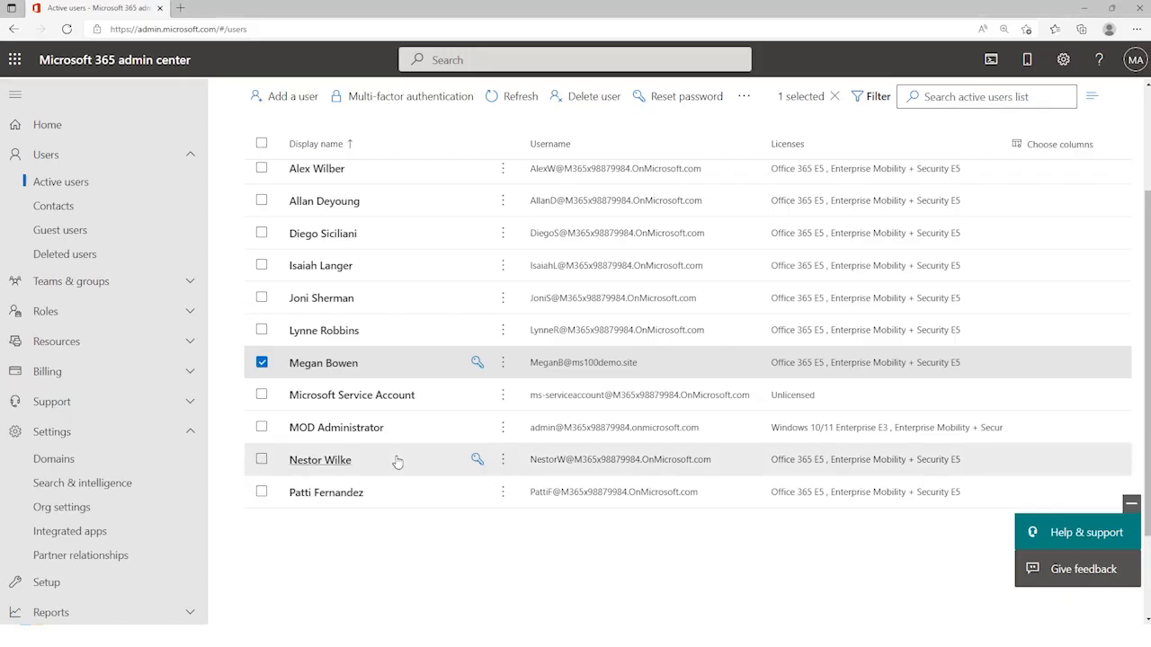
# Step: Open the administrator's Outlook through office.com in a new browser tab and check the sender's contact card from the "Test Email" message
pyautogui.click(194, 9)
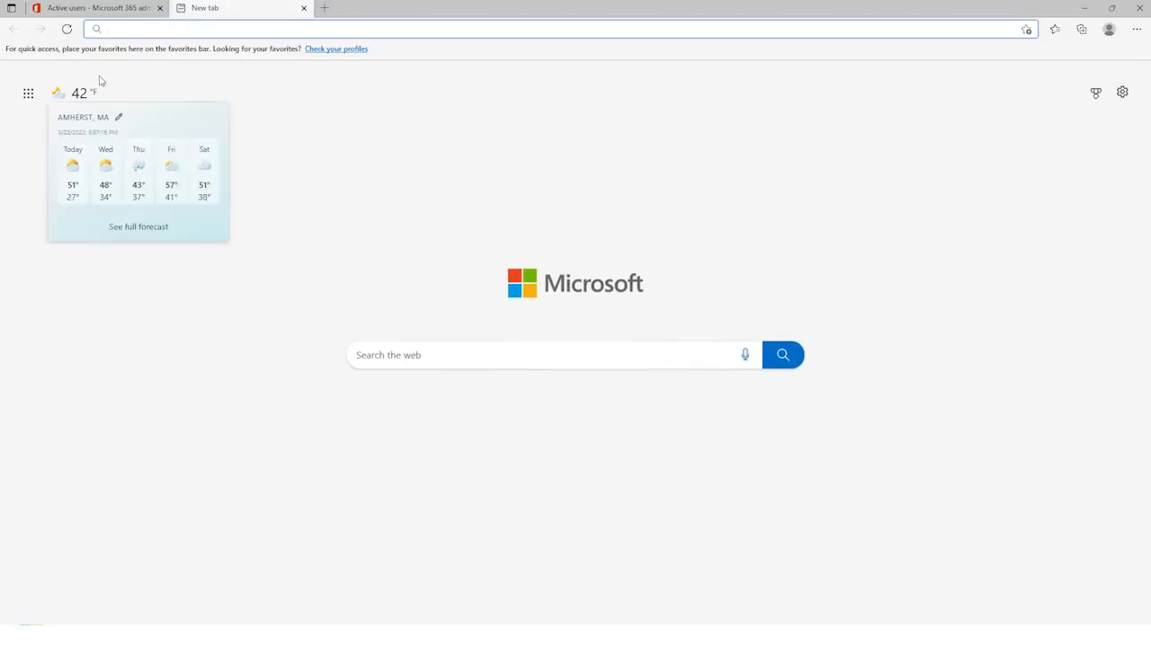
pyautogui.write('of')
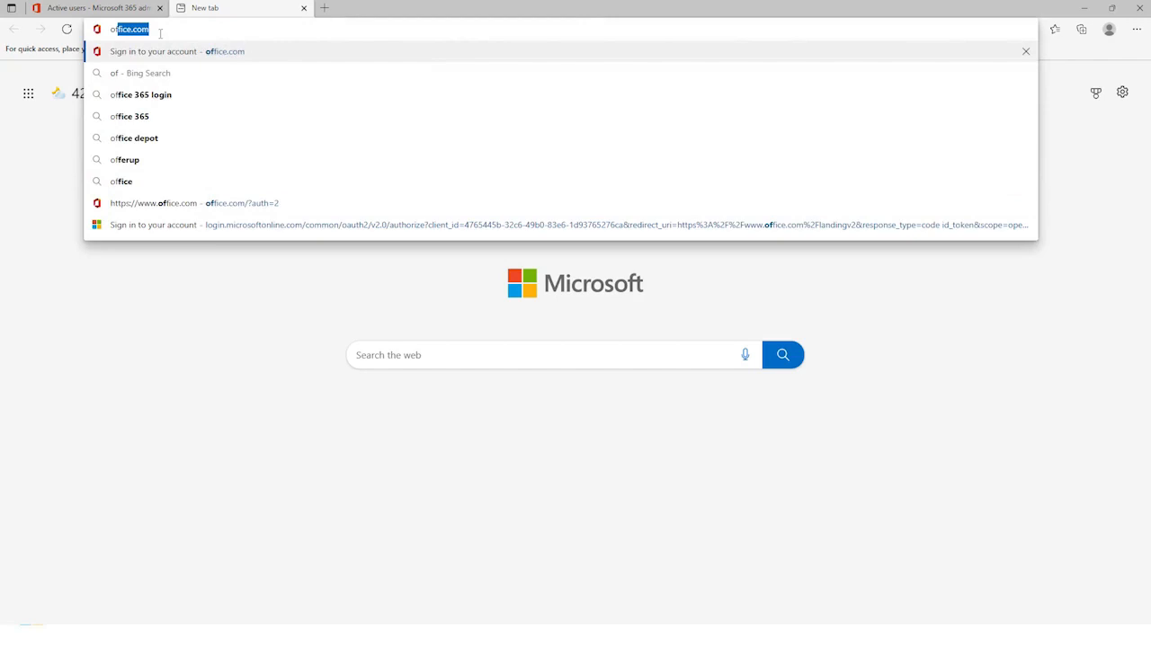
pyautogui.press('Return')
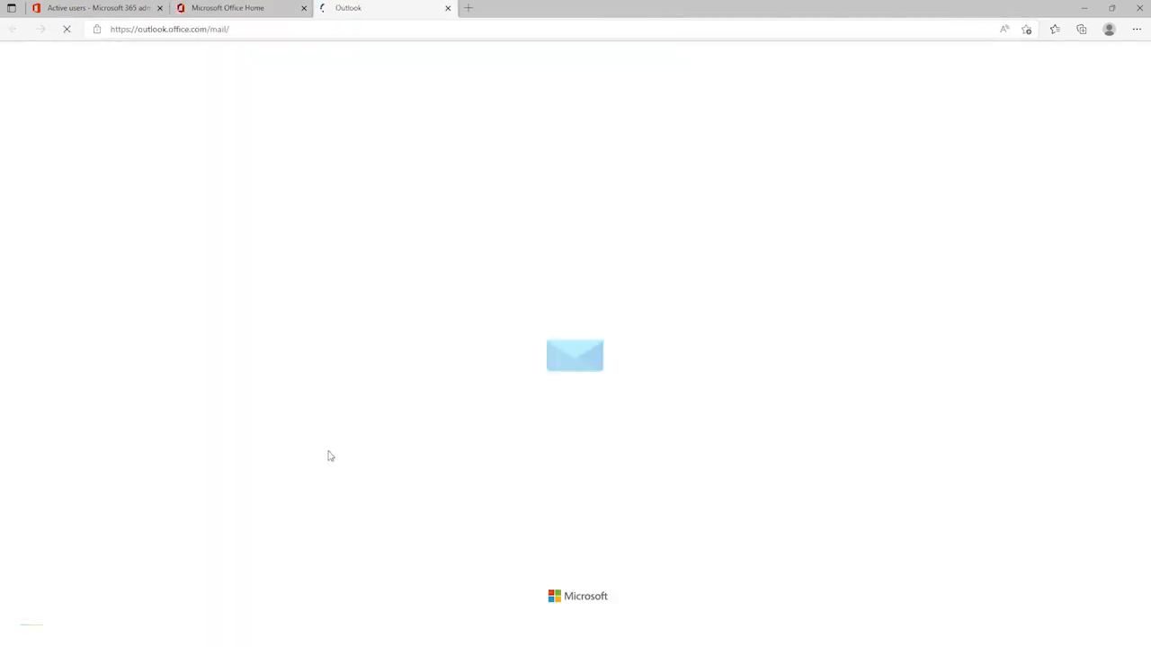
pyautogui.click(205, 147)
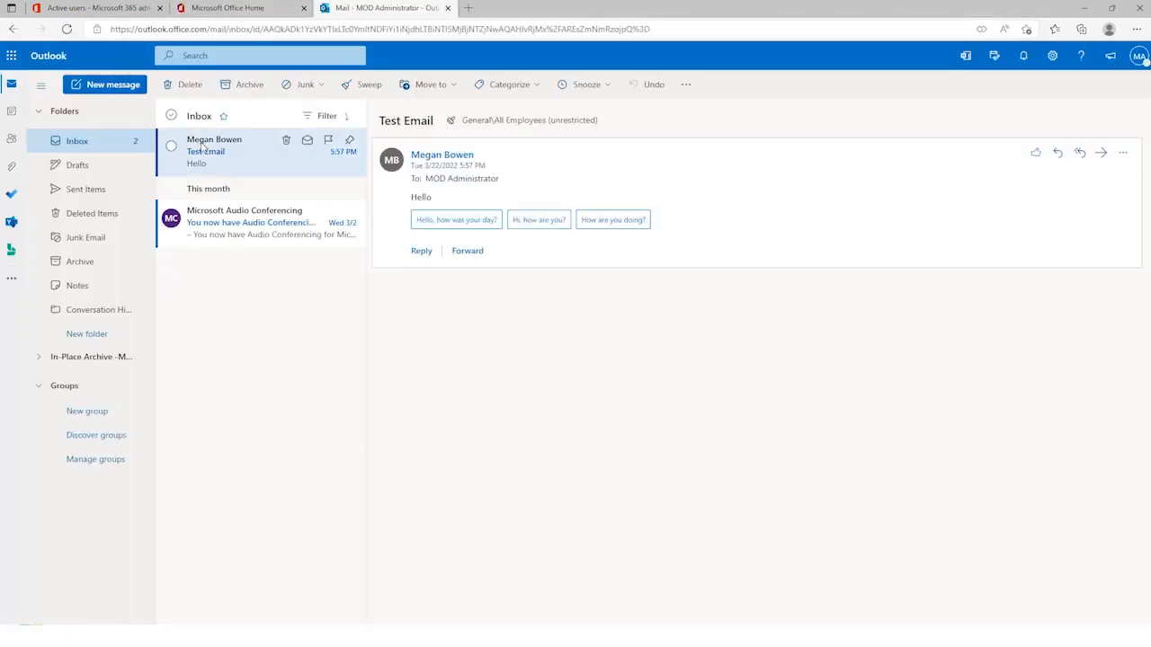
pyautogui.click(467, 157)
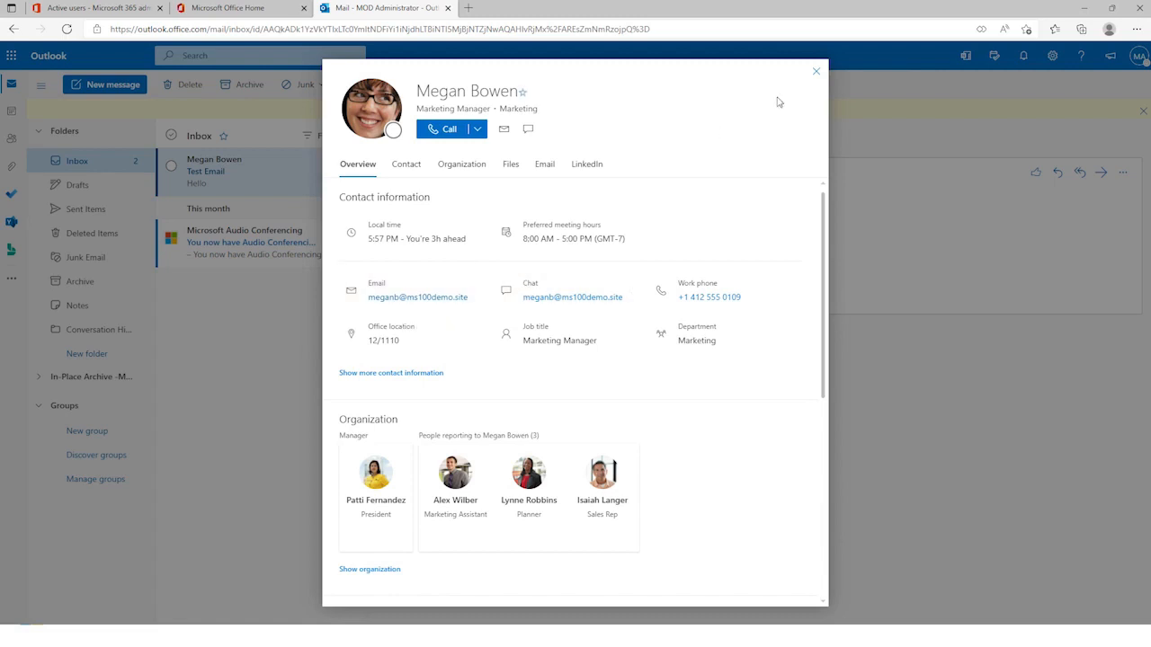
pyautogui.click(815, 71)
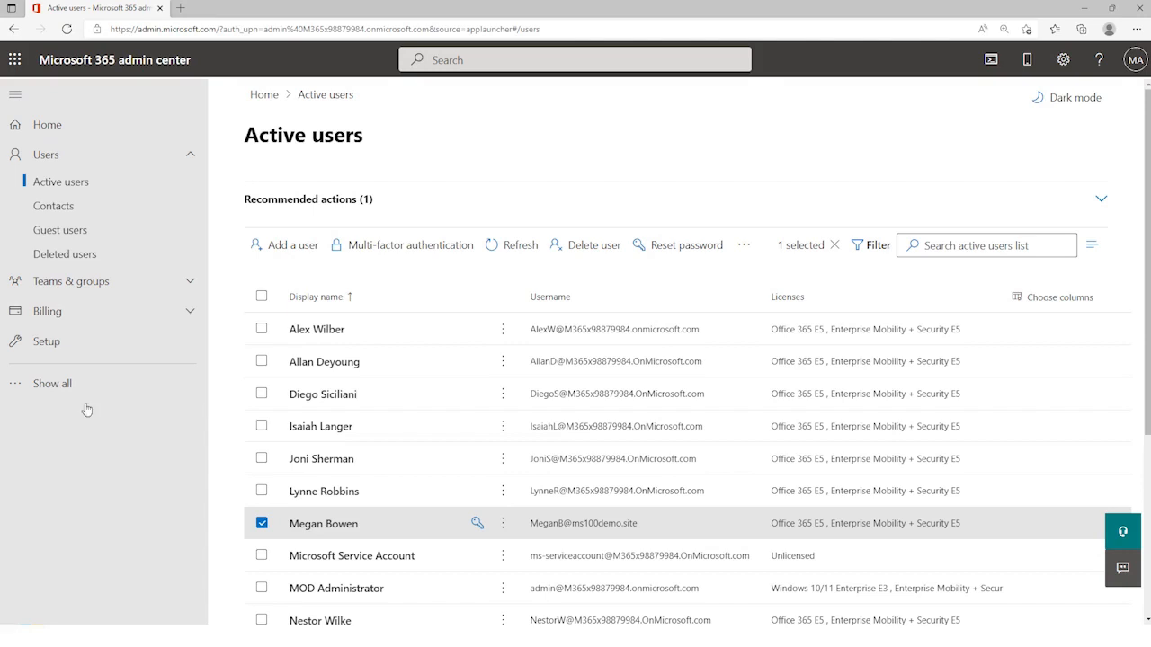
# Step: In the Microsoft 365 admin center, review the primary email address and aliases of the active user already moved to ms100demo.site
pyautogui.click(322, 527)
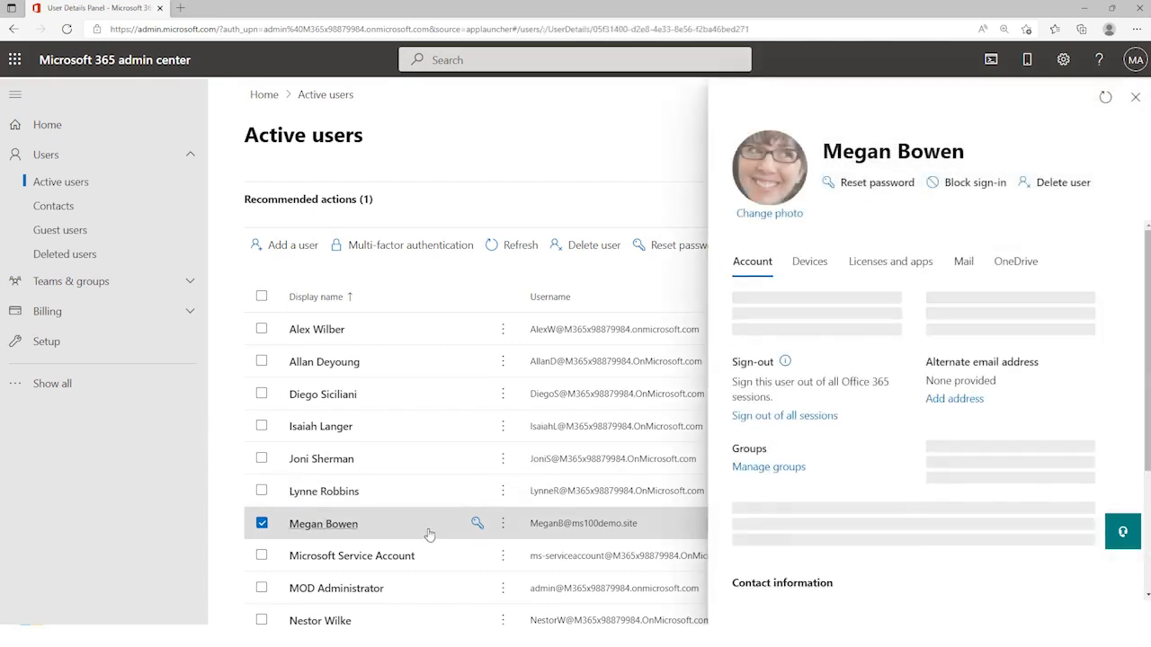
pyautogui.click(800, 338)
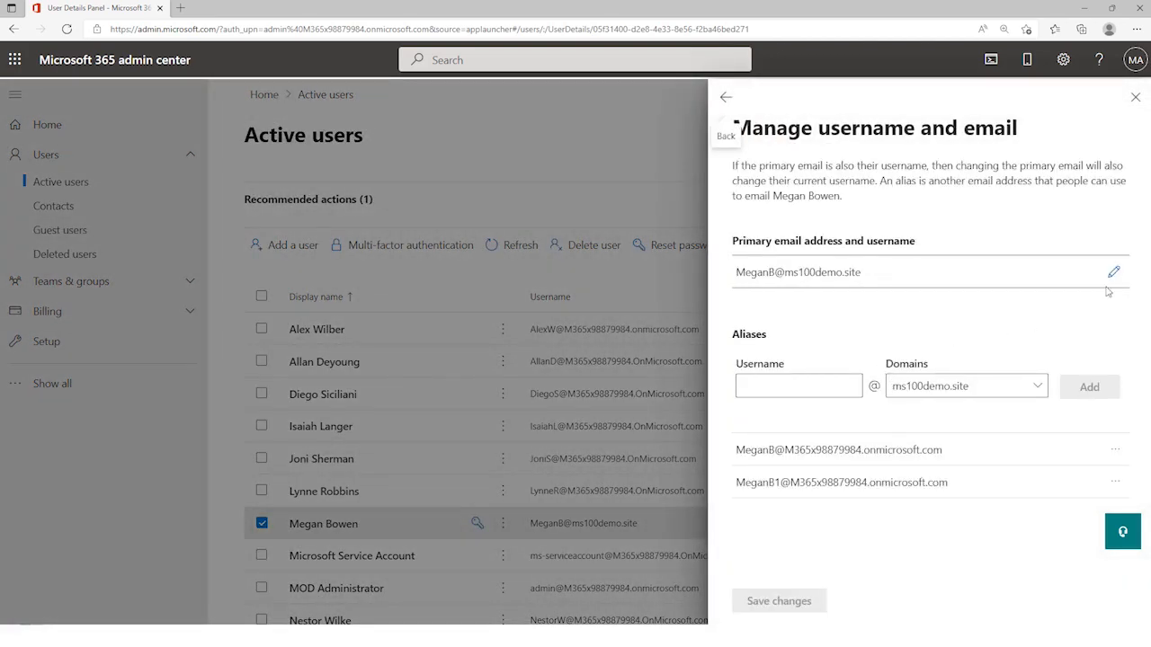
pyautogui.click(1135, 100)
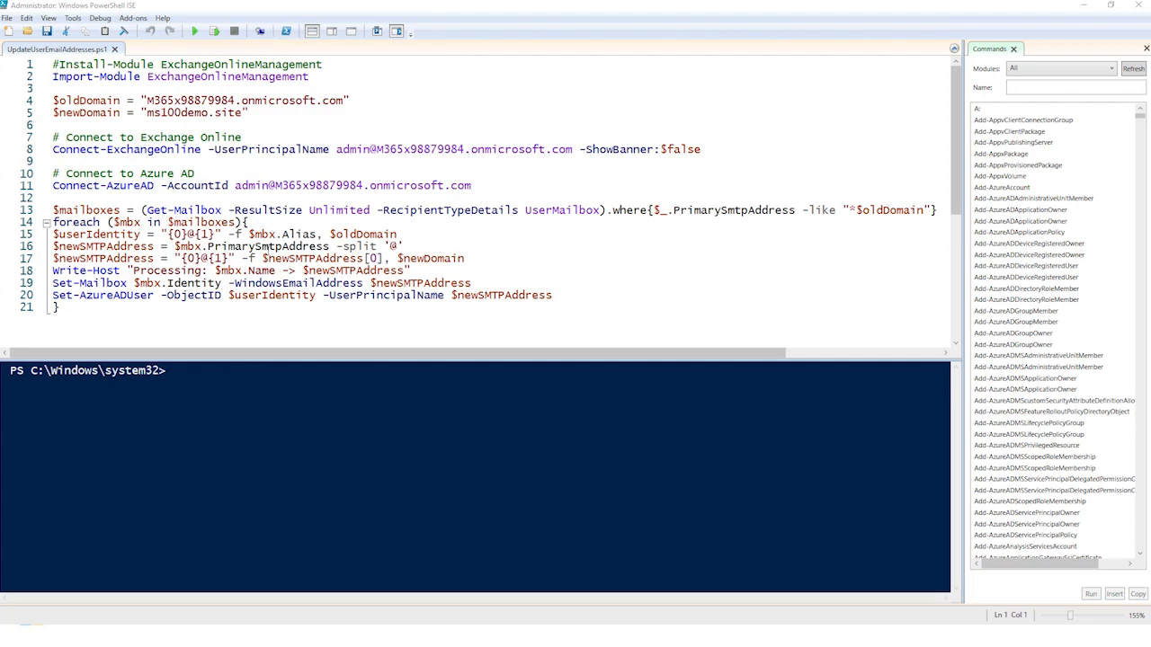
# Step: Examine the Set-Mailbox and Set-AzureADUser commands in the UpdateUserEmailAddresses.ps1 script in Windows PowerShell ISE
pyautogui.doubleClick(102, 283)
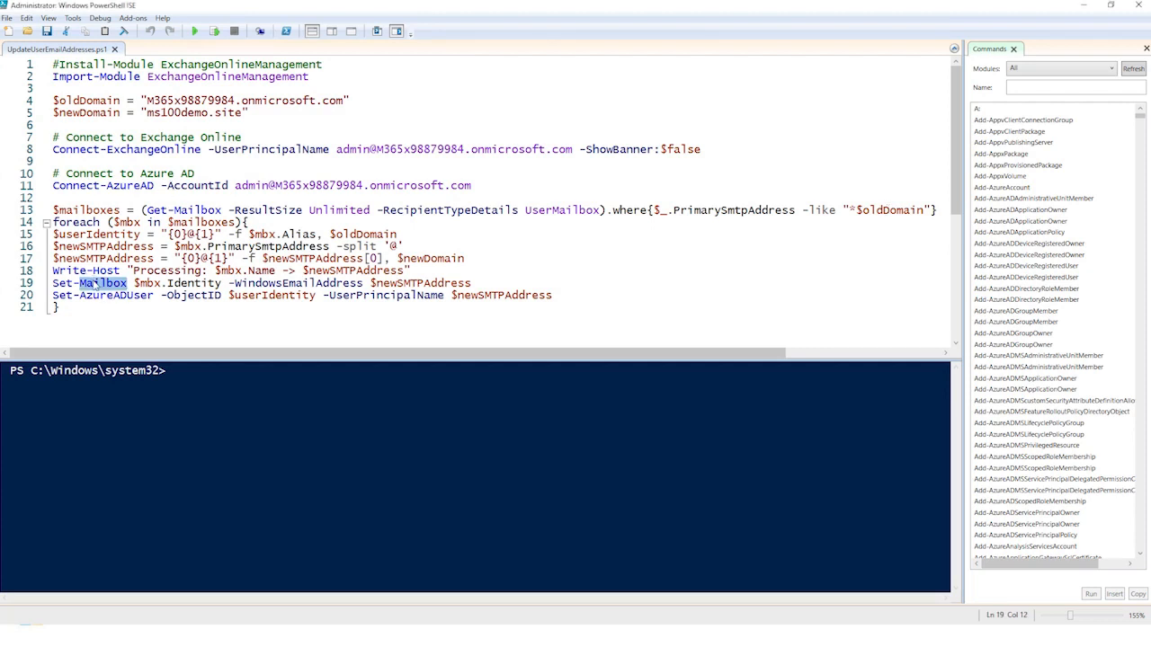
pyautogui.click(106, 295)
pyautogui.doubleClick(106, 294)
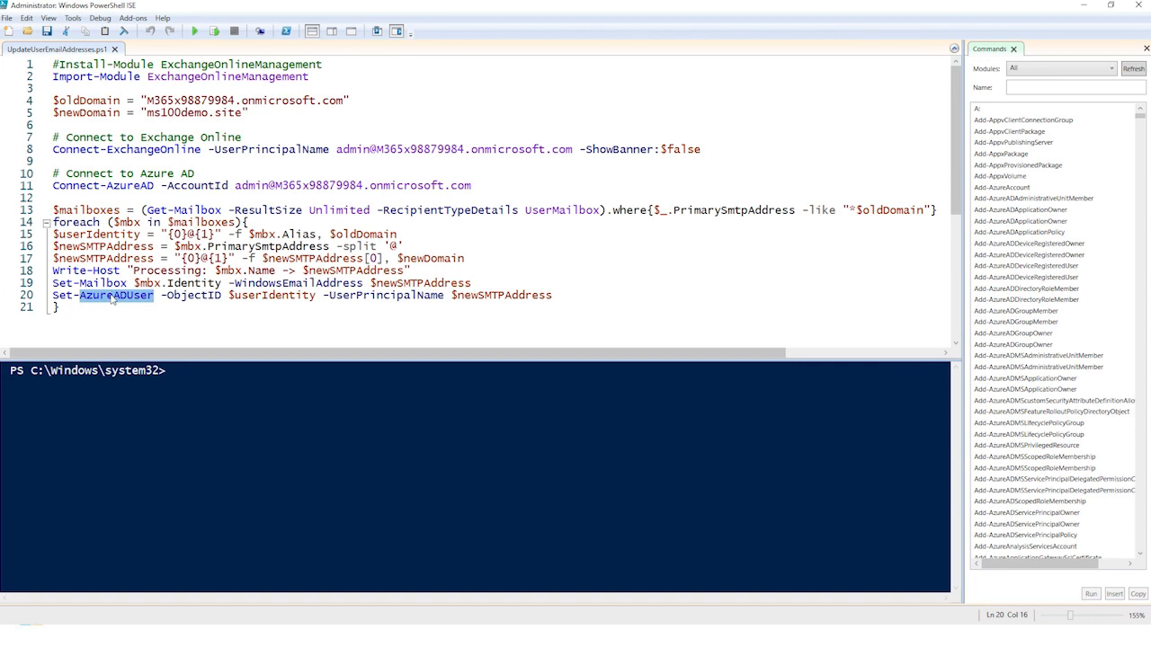
pyautogui.click(111, 308)
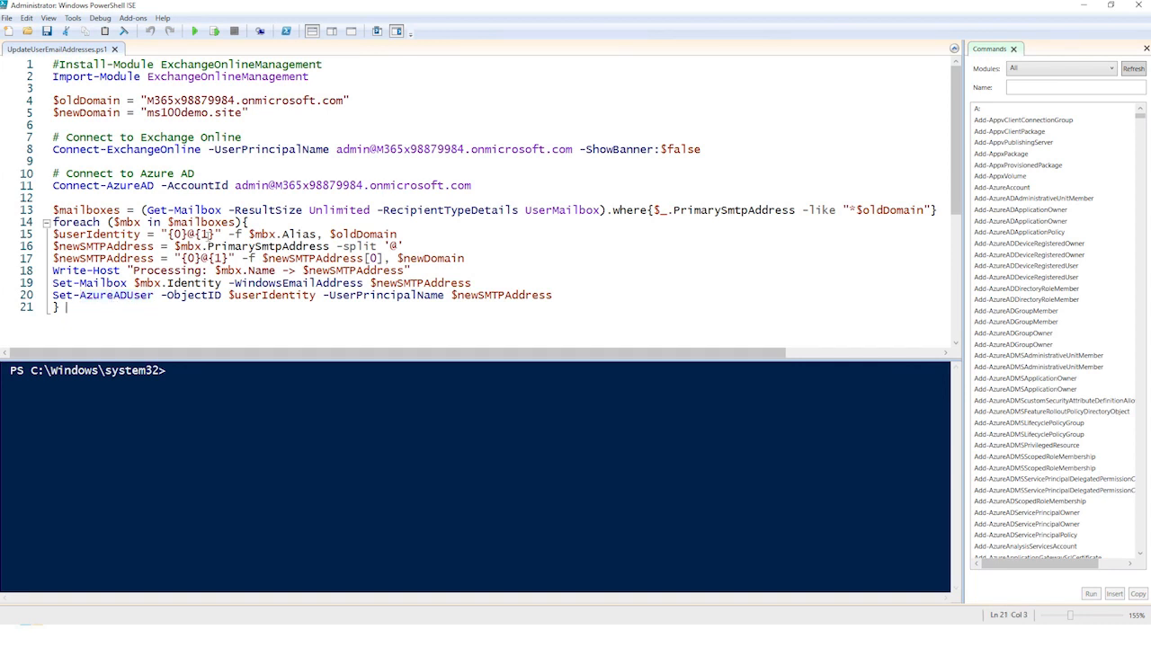
# Step: Run the UpdateUserEmailAddresses.ps1 script and sign in with the administrator account's password
pyautogui.click(194, 31)
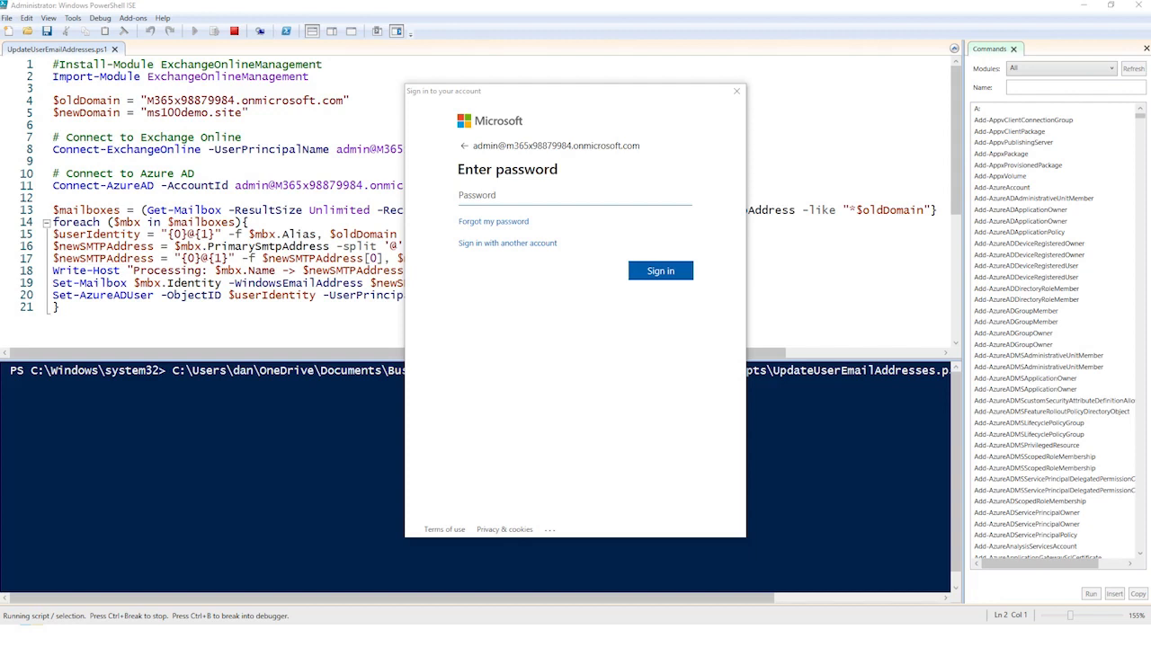
pyautogui.click(514, 195)
pyautogui.hotkey('ctrl', 'v')
pyautogui.click(659, 274)
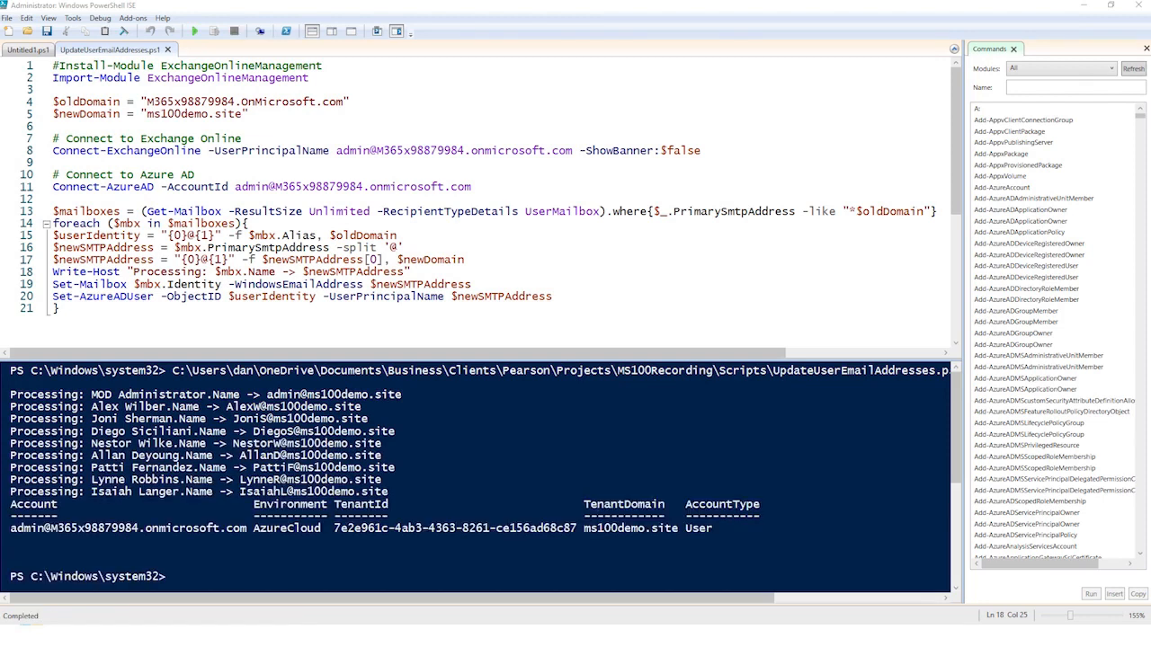
# Step: Switch to the Microsoft 365 admin center, refresh the active users list, and review the first user's primary email address and aliases
pyautogui.hotkey('alt', 'Tab')
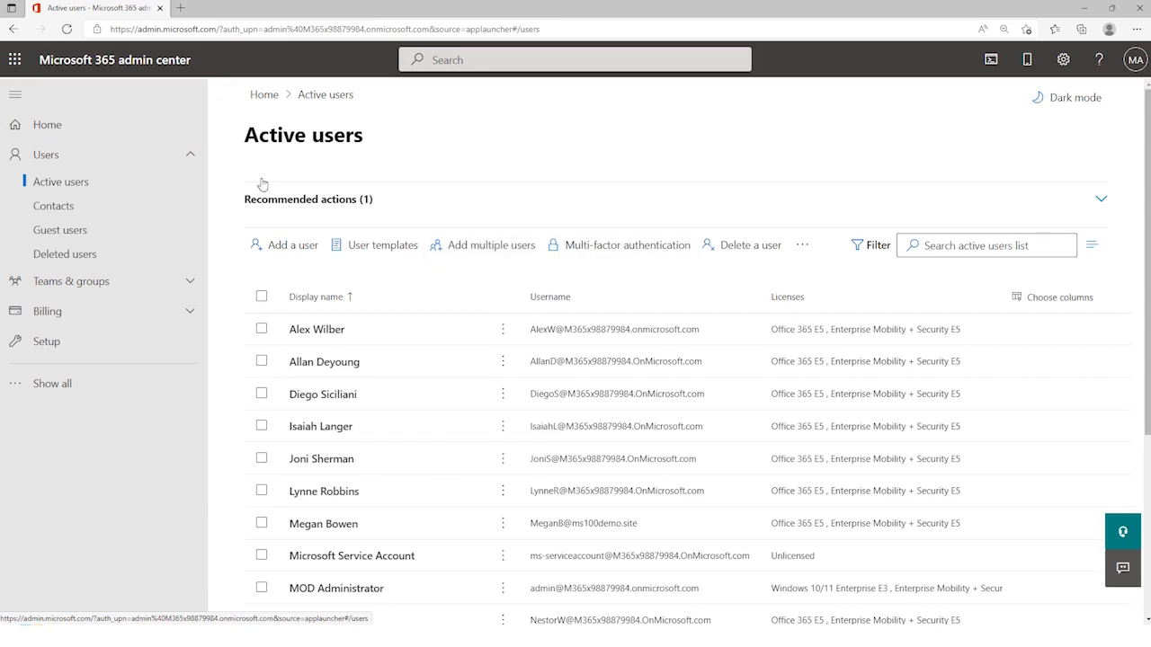
pyautogui.click(69, 29)
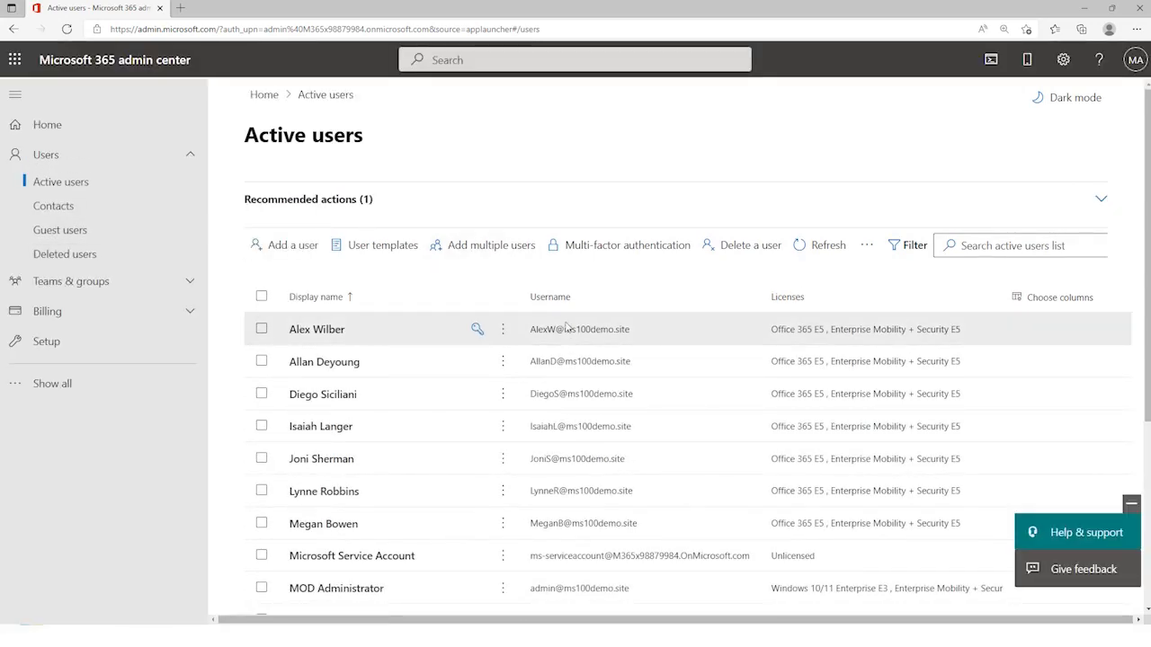
pyautogui.click(325, 334)
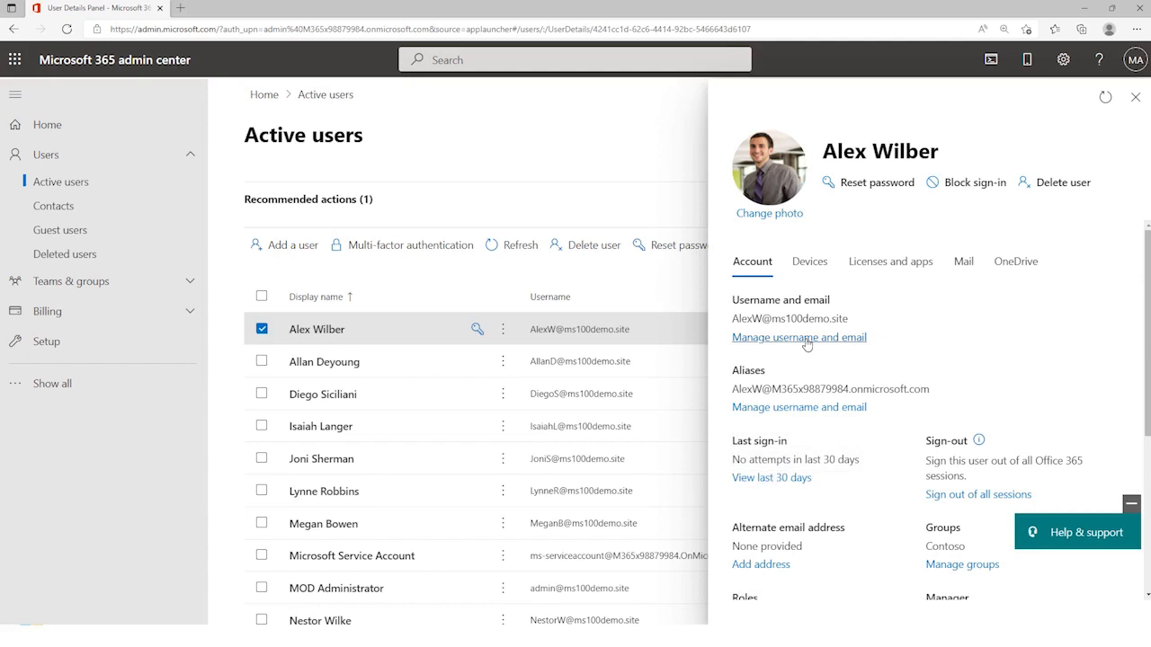
pyautogui.click(806, 340)
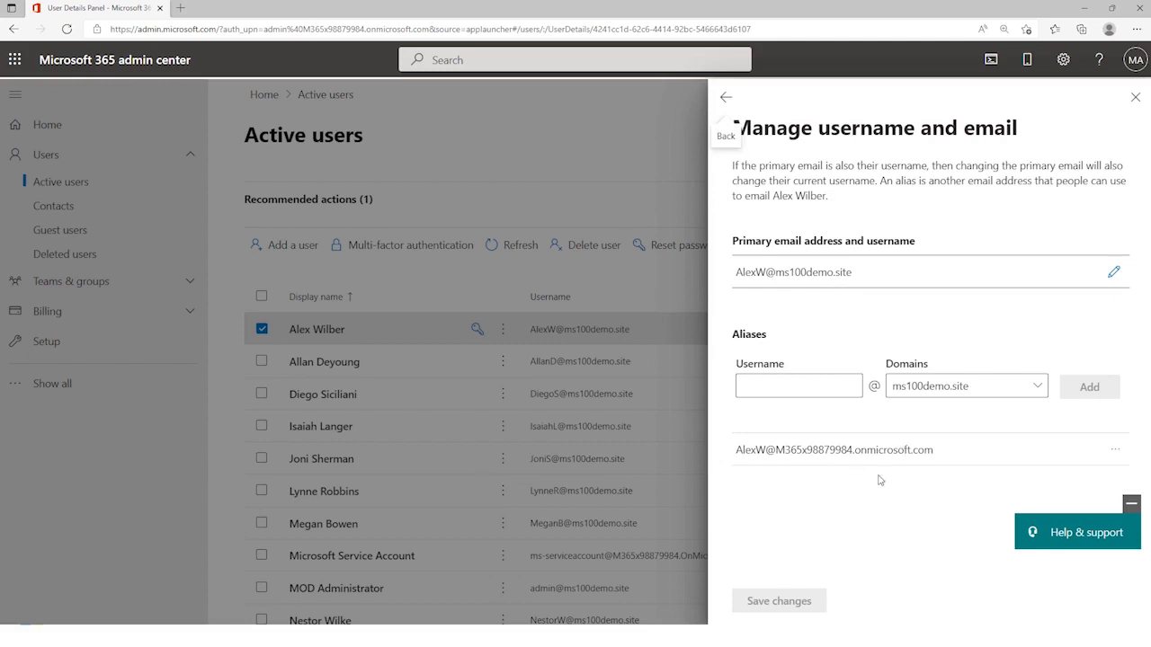
pyautogui.click(1135, 97)
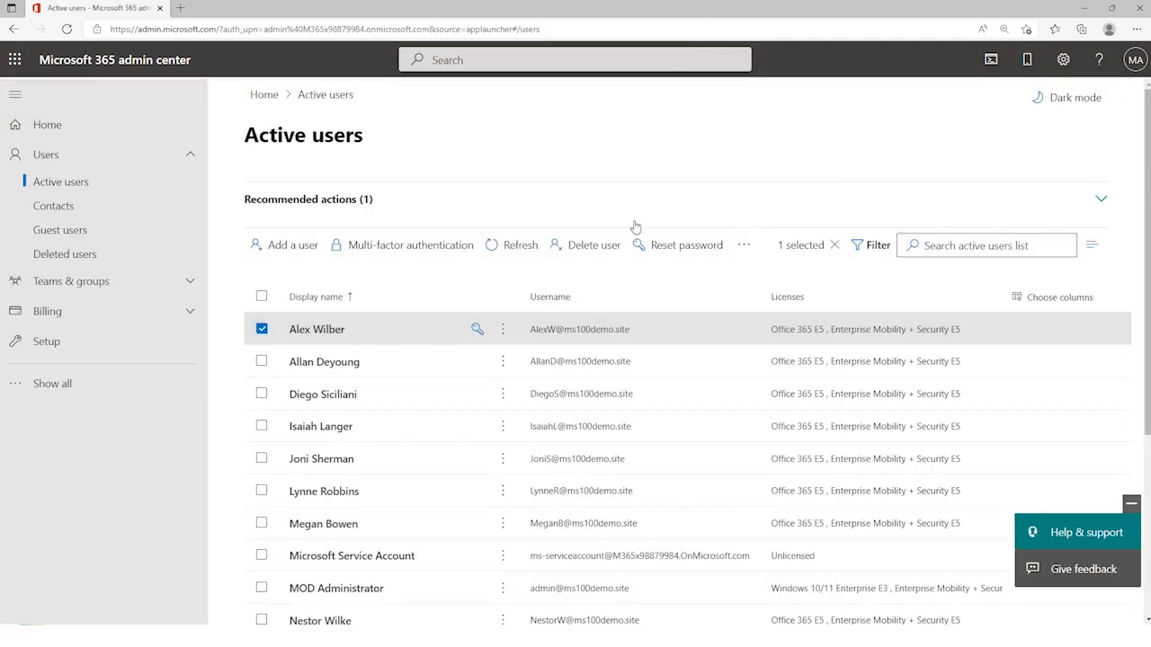
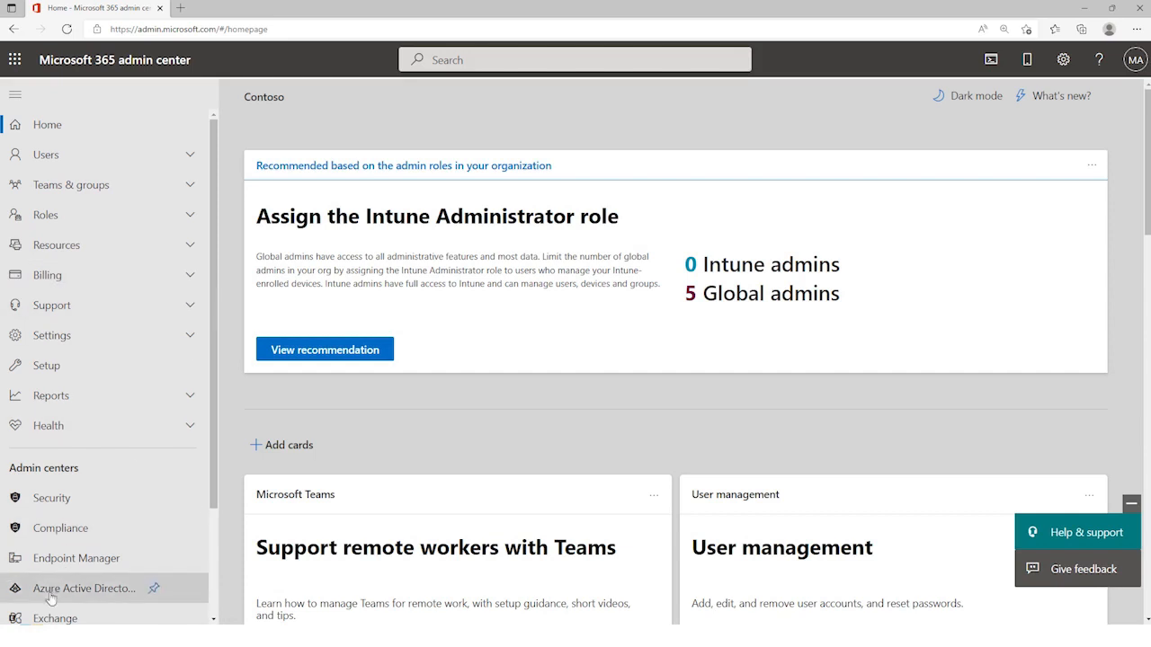
# Step: Switch to the Exchange admin center and review the admins assigned to the Organization Management role group
pyautogui.click(52, 618)
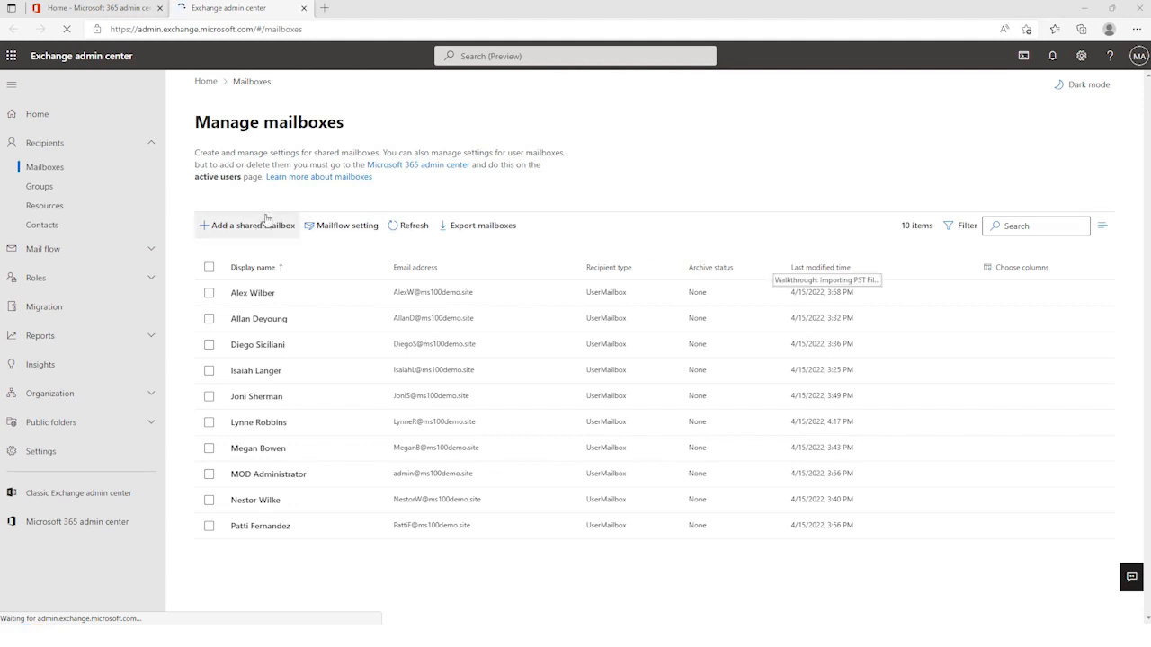
pyautogui.click(111, 282)
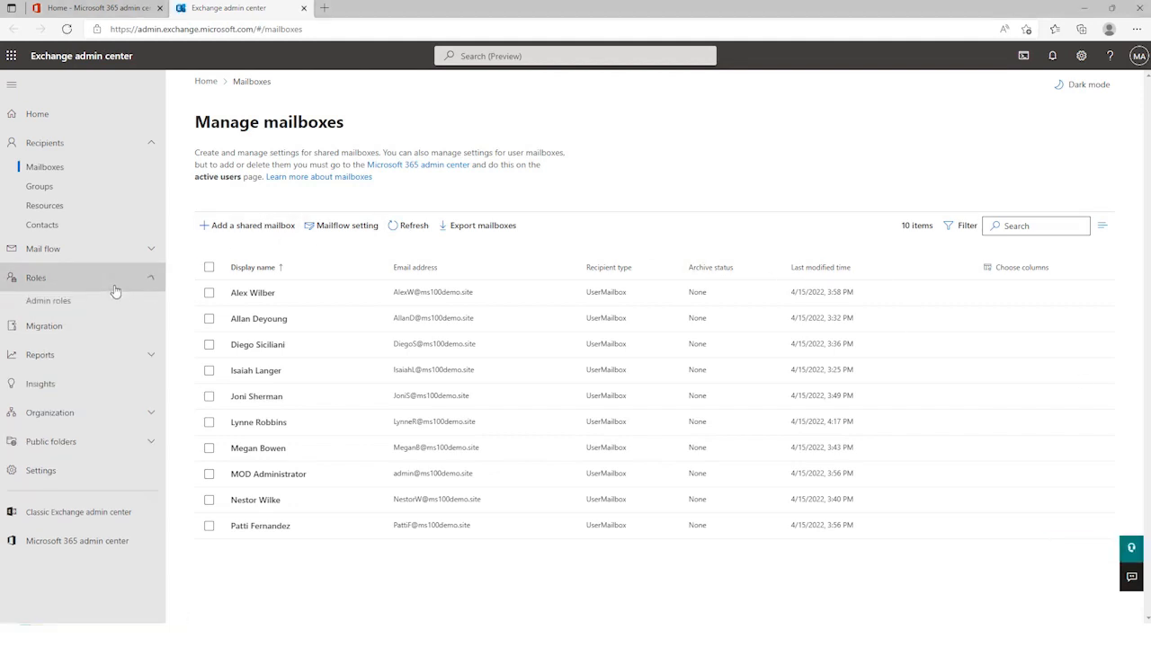
pyautogui.click(48, 302)
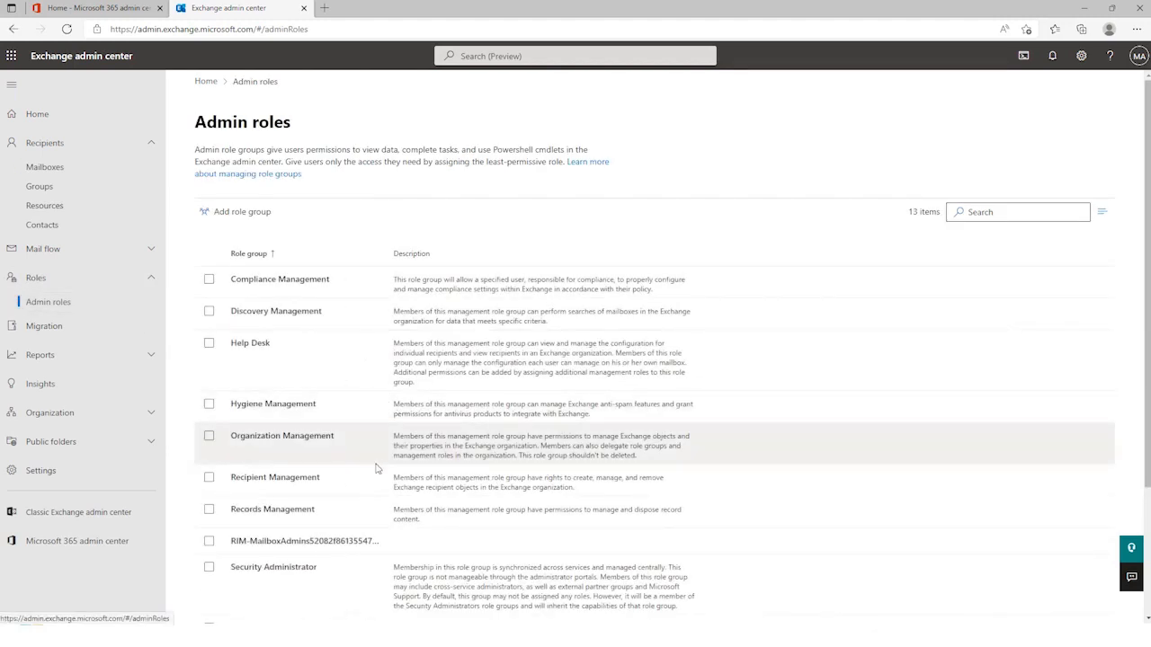
pyautogui.click(356, 441)
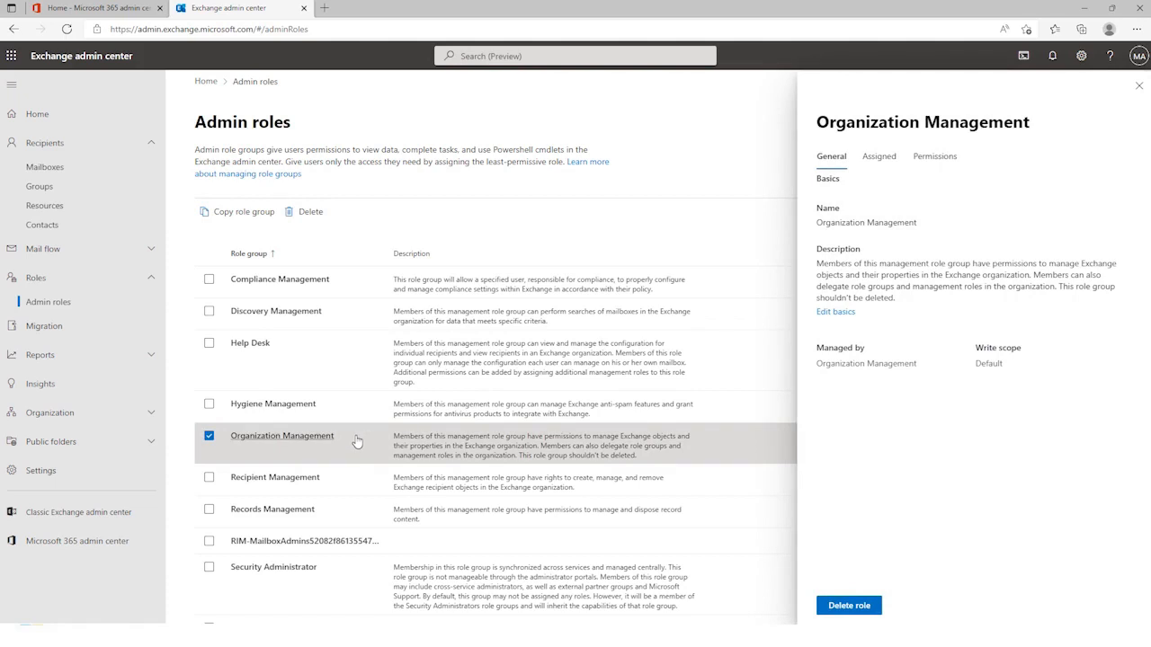
pyautogui.click(879, 156)
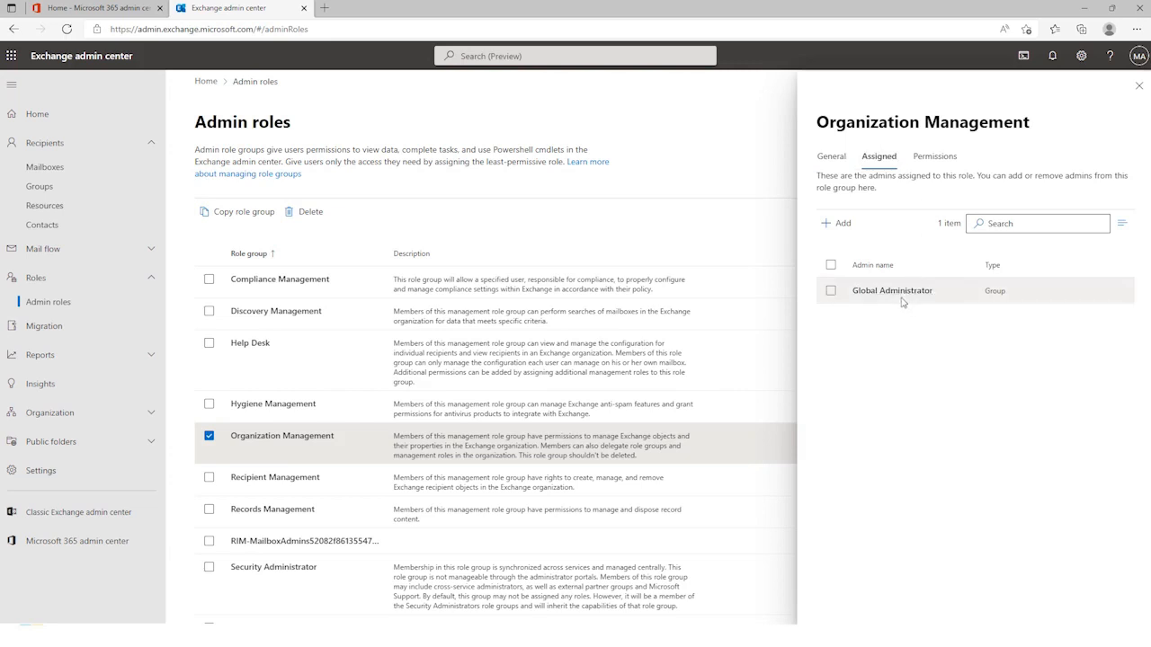
# Step: Add the Mailbox Import Export role to the Organization Management role group's permissions and save the change
pyautogui.click(940, 157)
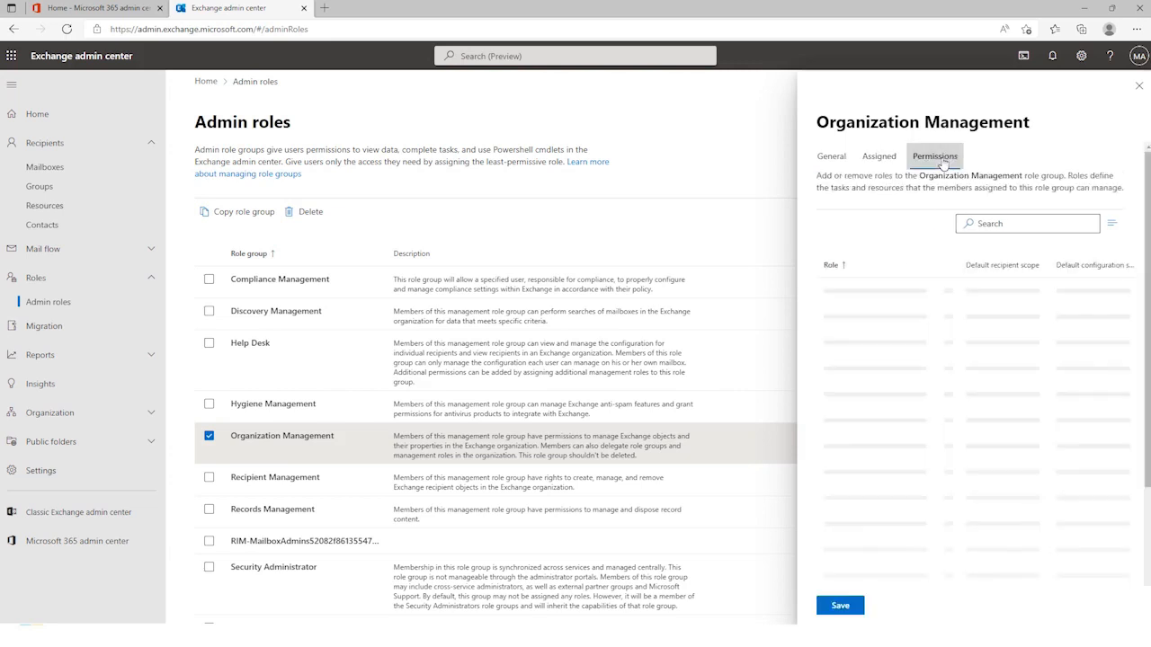
pyautogui.scroll(-5, 1011, 441)
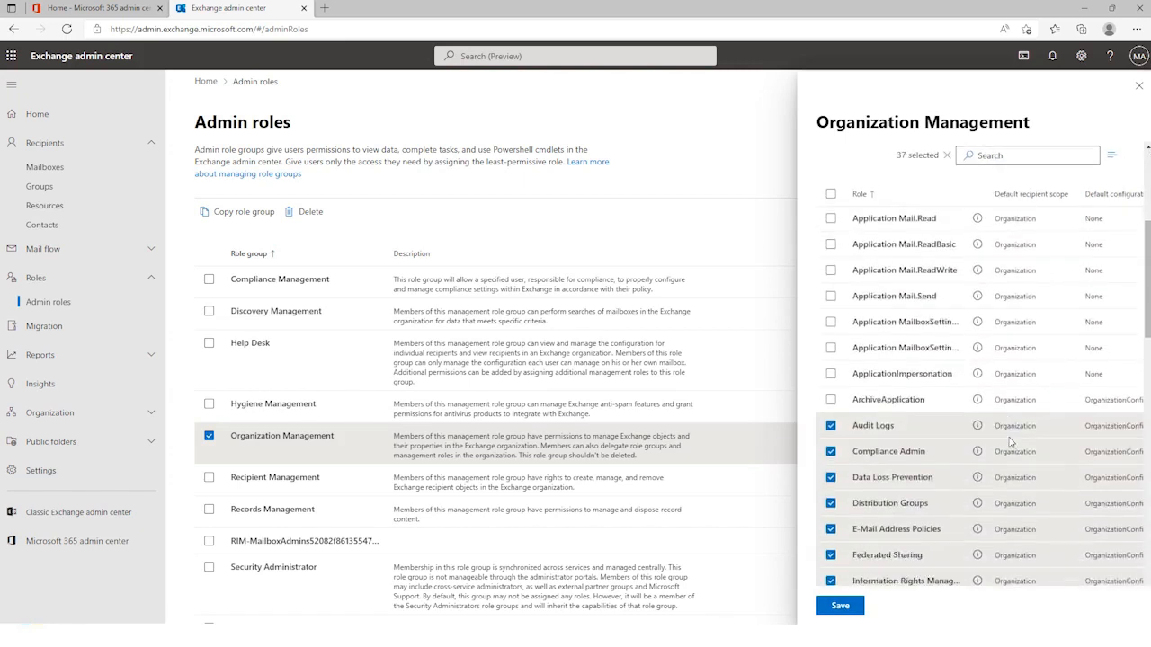
pyautogui.scroll(-3, 1011, 441)
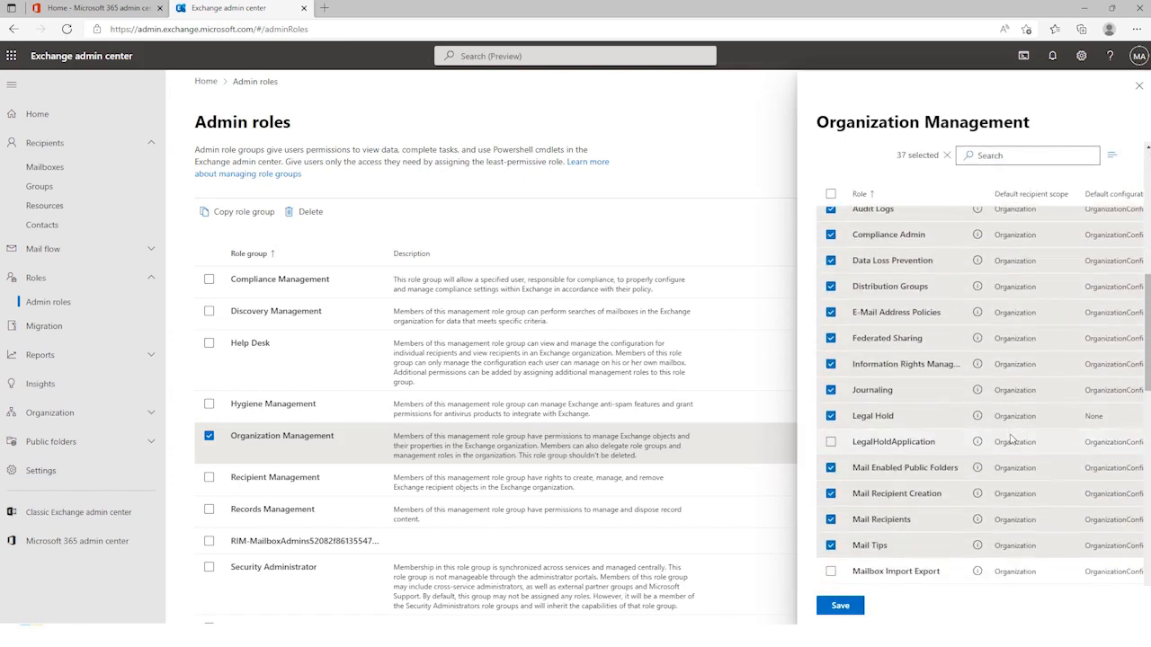
pyautogui.scroll(-2, 1011, 441)
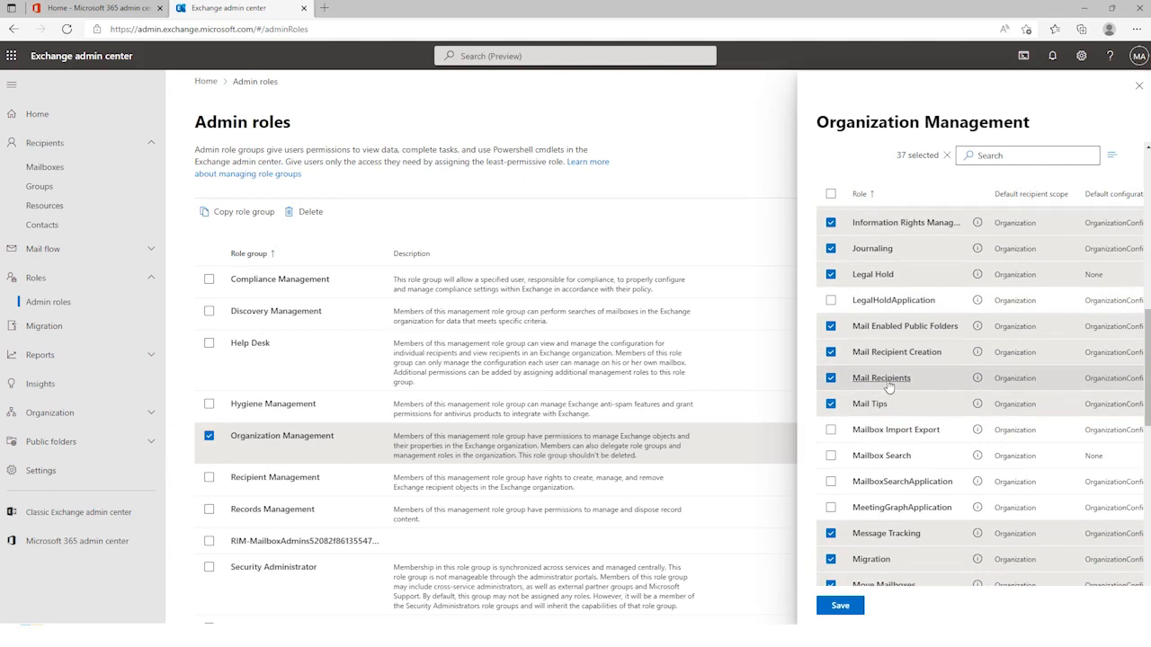
pyautogui.click(831, 431)
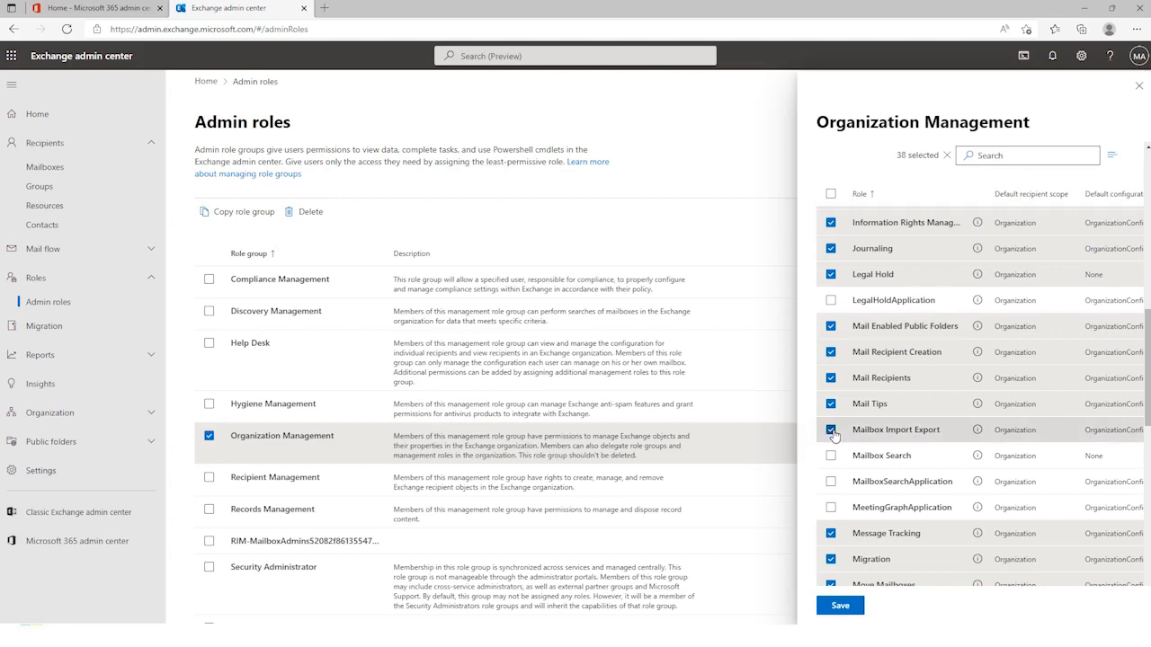
pyautogui.click(841, 609)
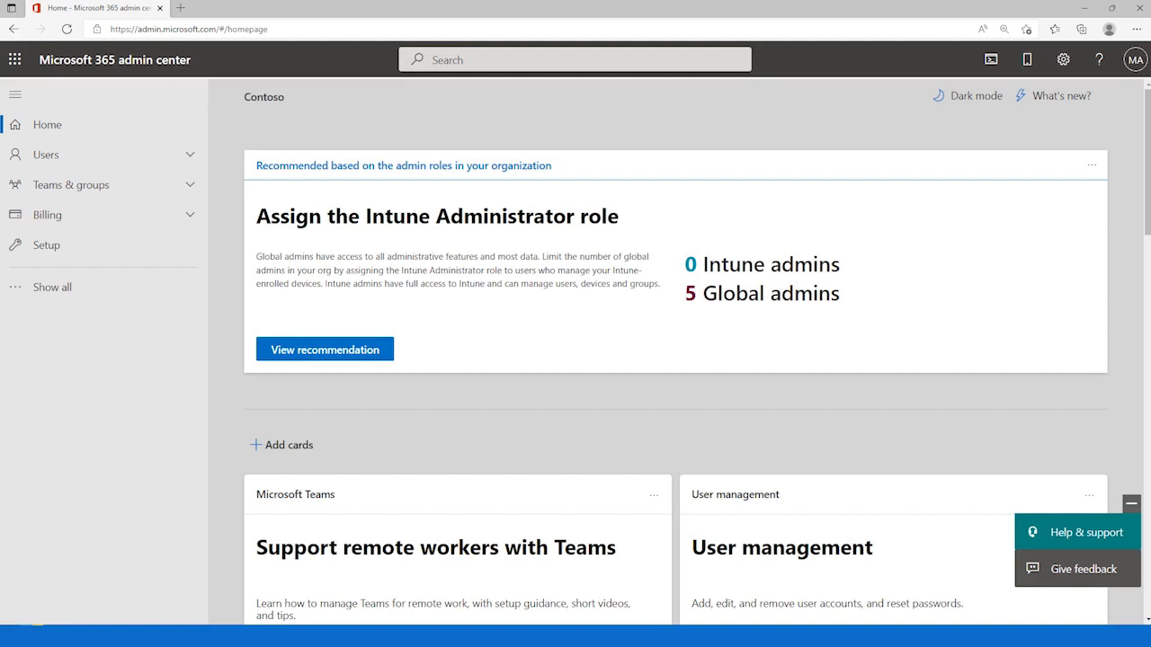
# Step: From the Microsoft 365 admin center, switch to the Microsoft Purview compliance portal and open the Import page of Data lifecycle management
pyautogui.click(51, 290)
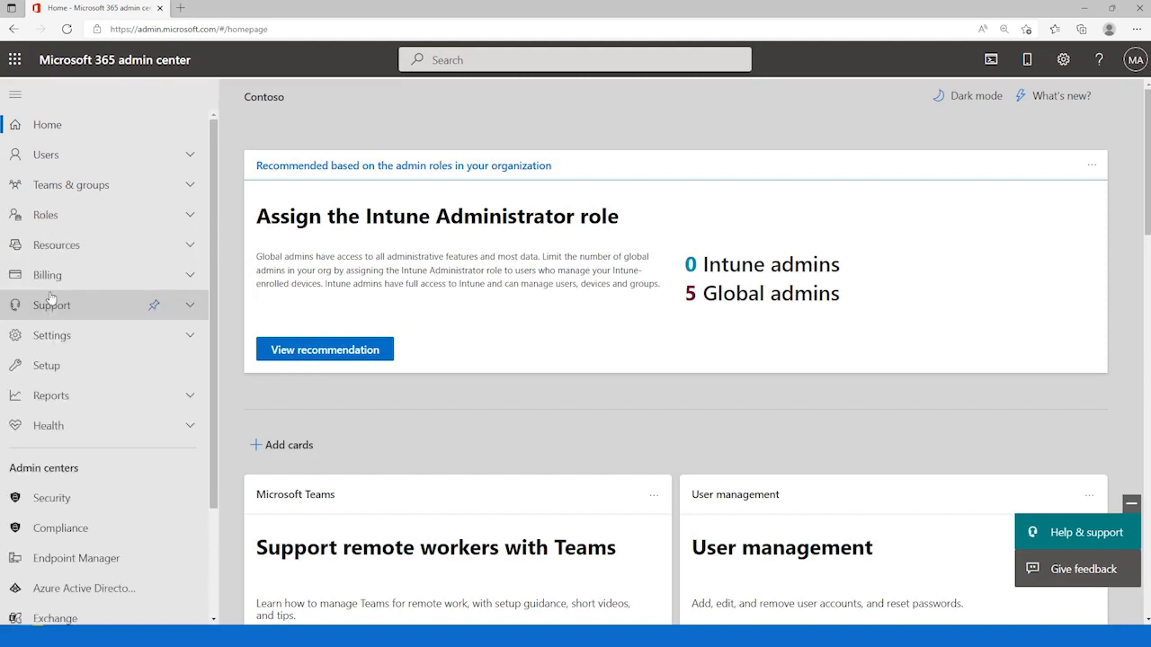
pyautogui.click(77, 536)
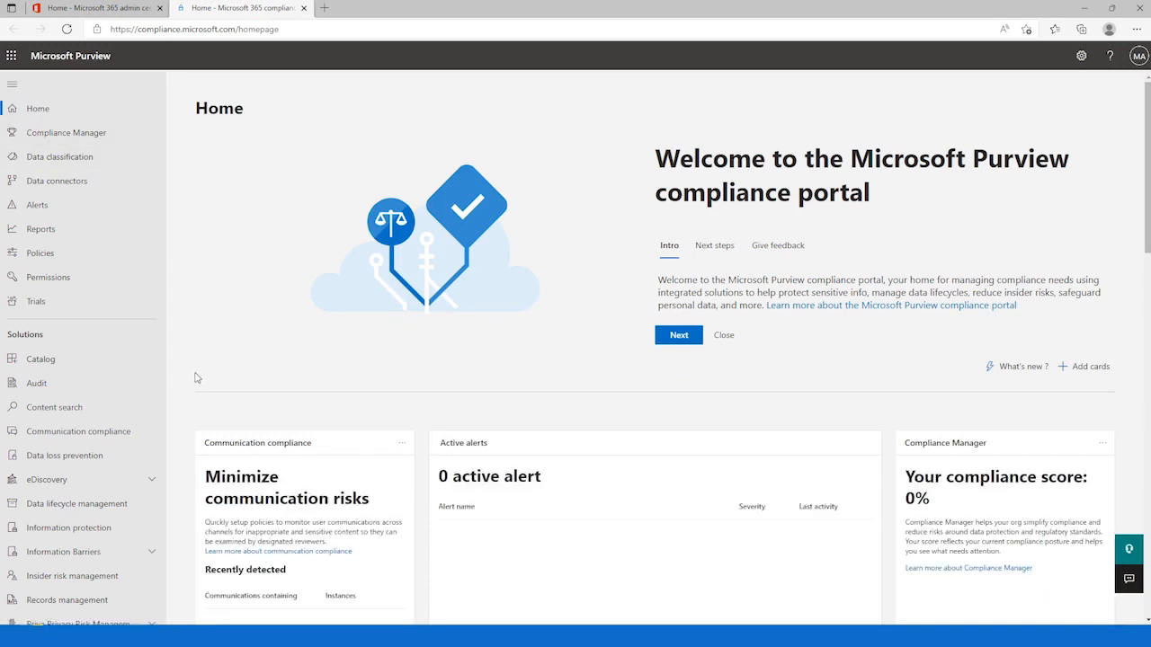
pyautogui.click(59, 513)
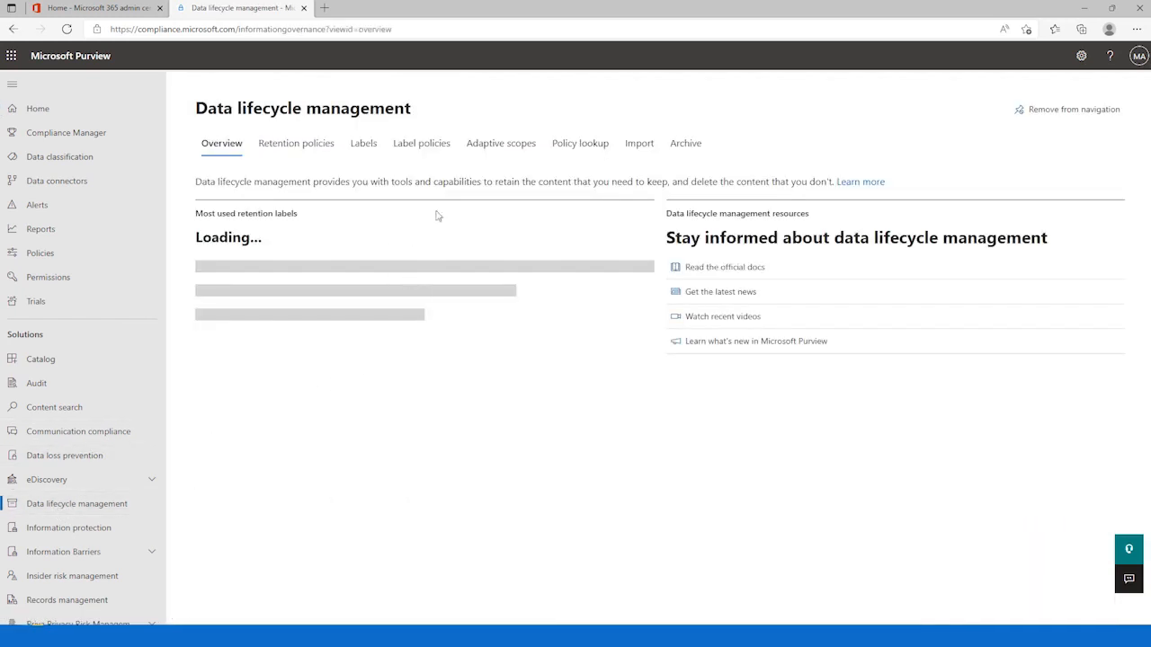
pyautogui.click(637, 143)
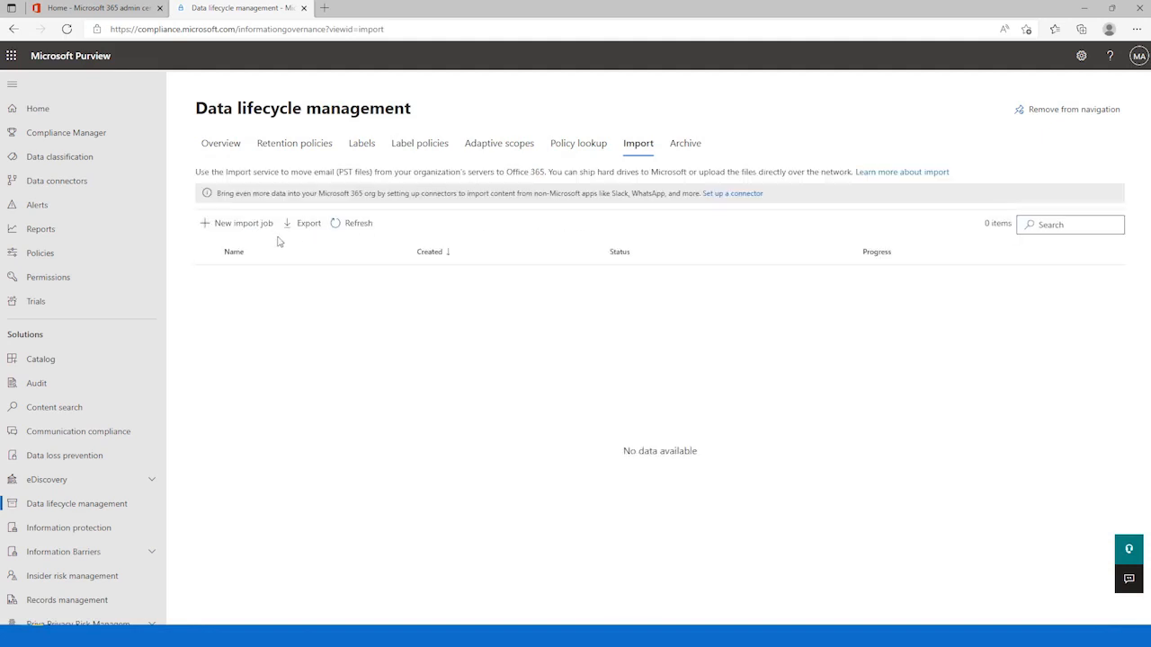
# Step: Start a new import job named demo-pst-import that uses the Upload your data option
pyautogui.click(238, 229)
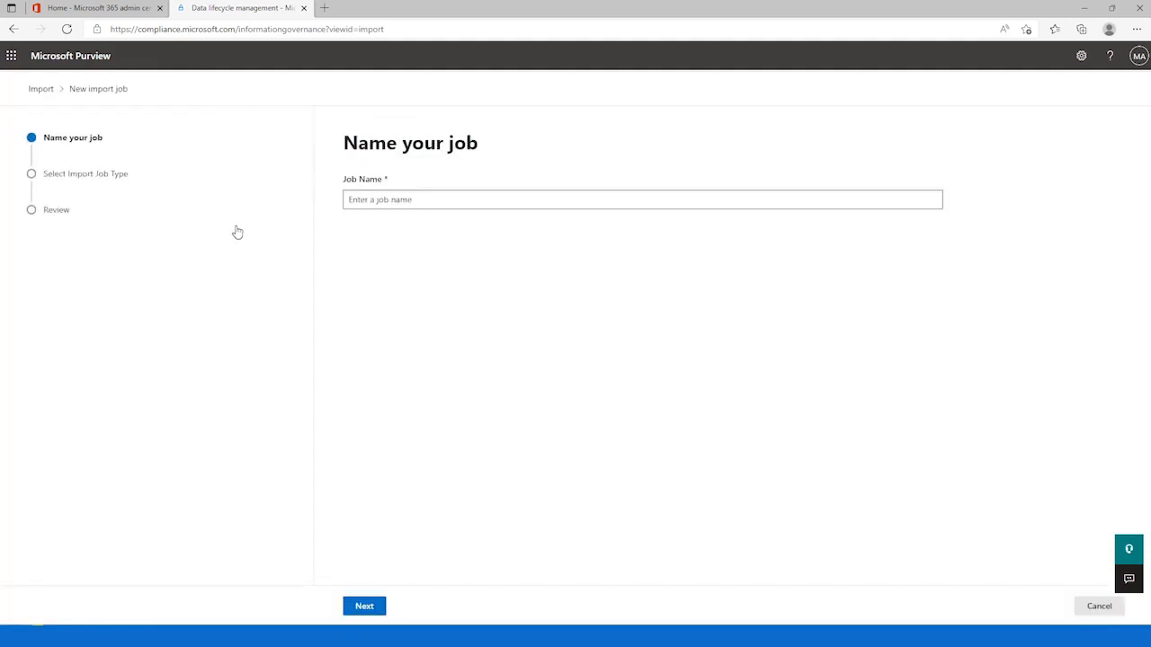
pyautogui.click(407, 201)
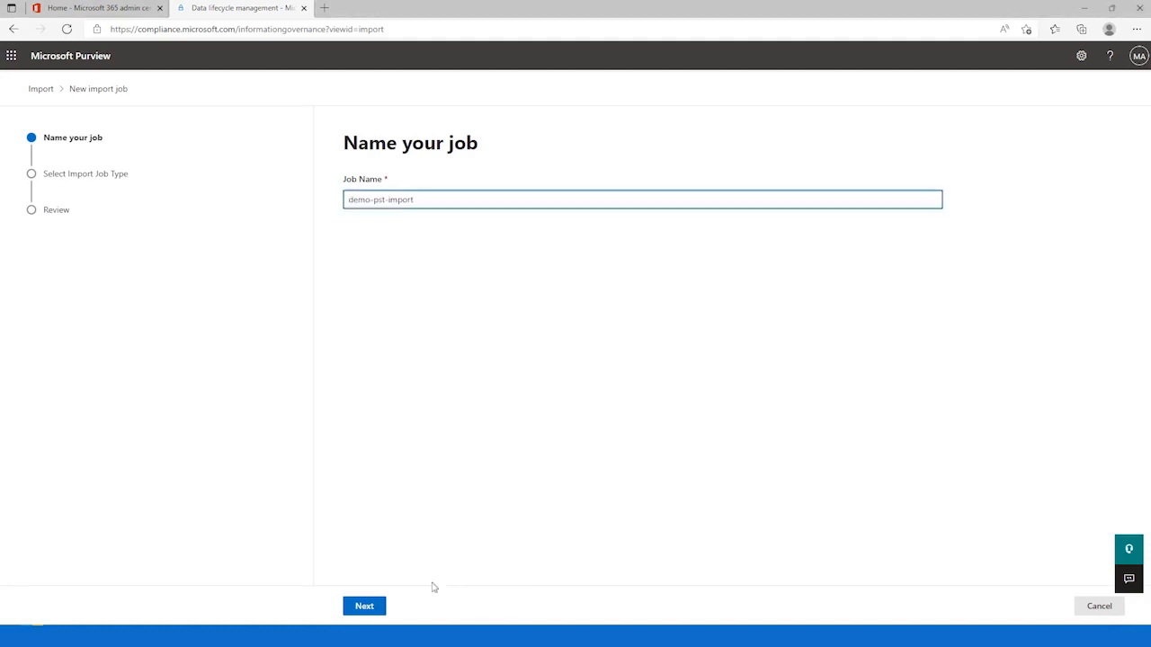
pyautogui.click(355, 606)
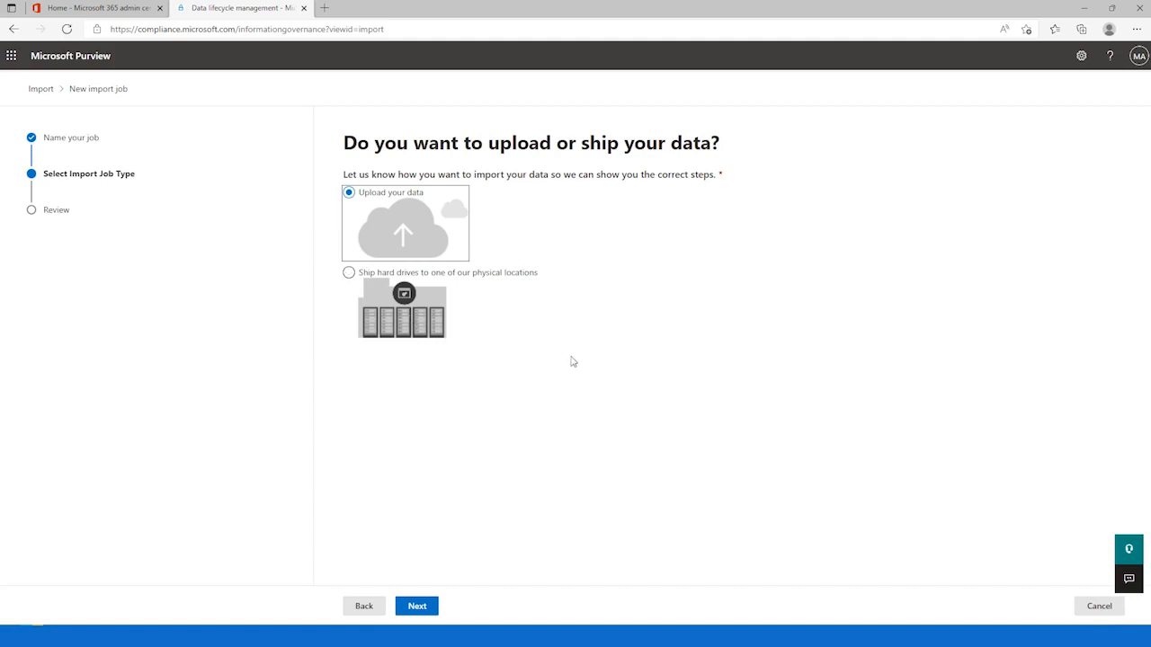
pyautogui.click(417, 606)
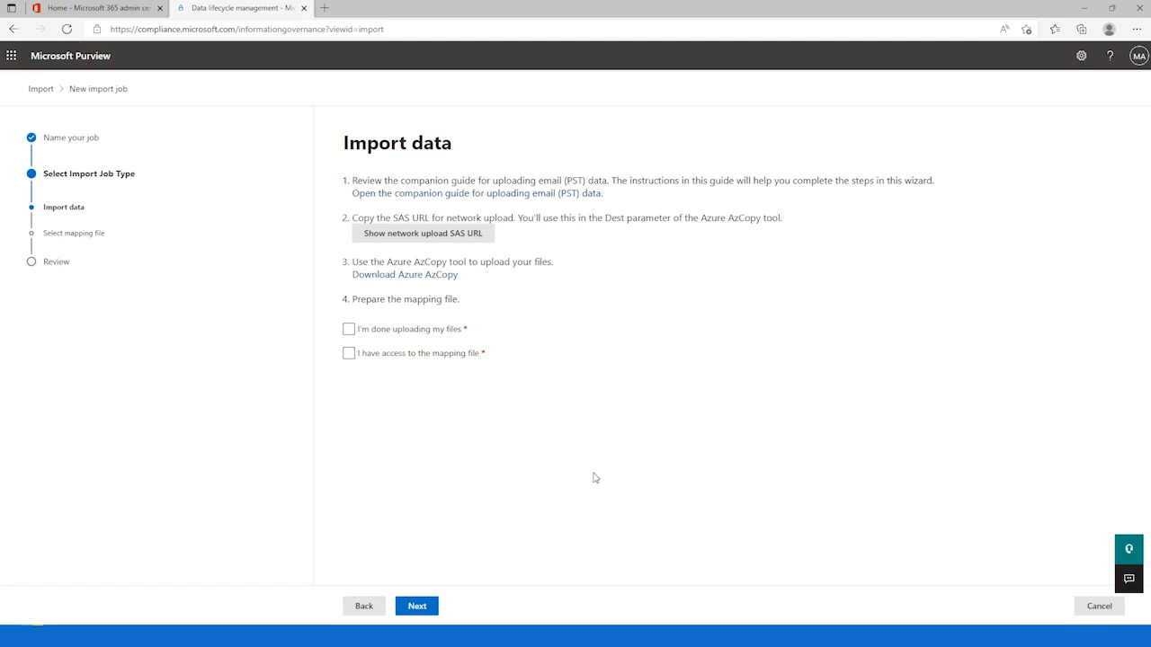
# Step: Copy the network upload SAS URL, paste it into PSTImportInfo.txt in Notepad++, and return to the import job
pyautogui.click(440, 236)
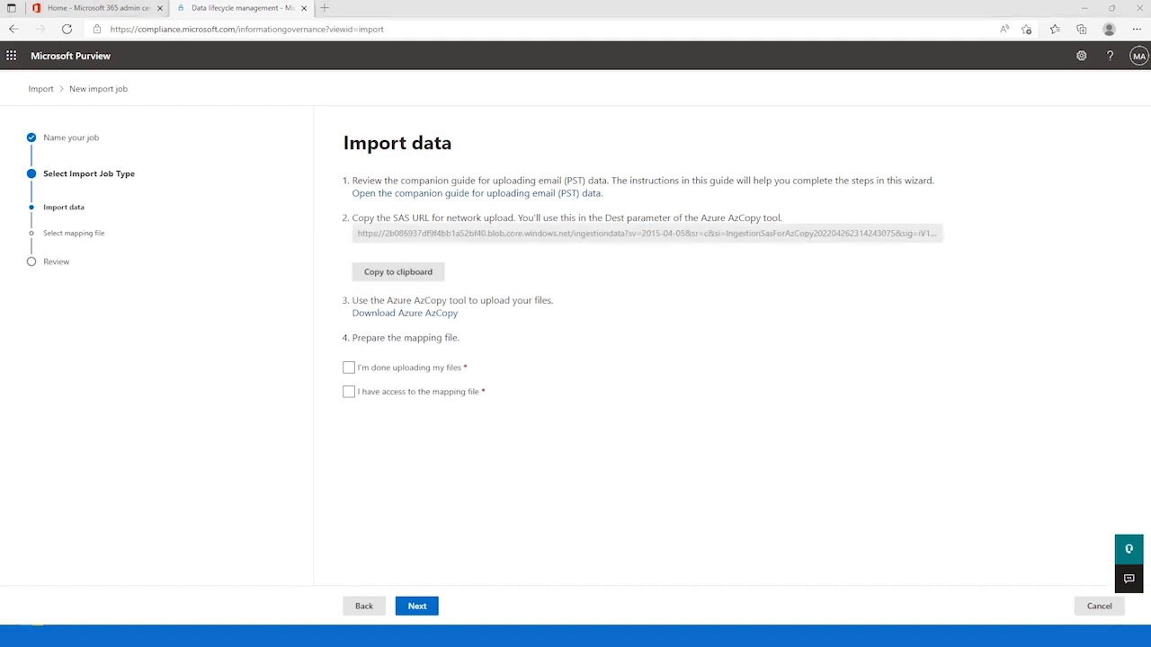
pyautogui.click(382, 276)
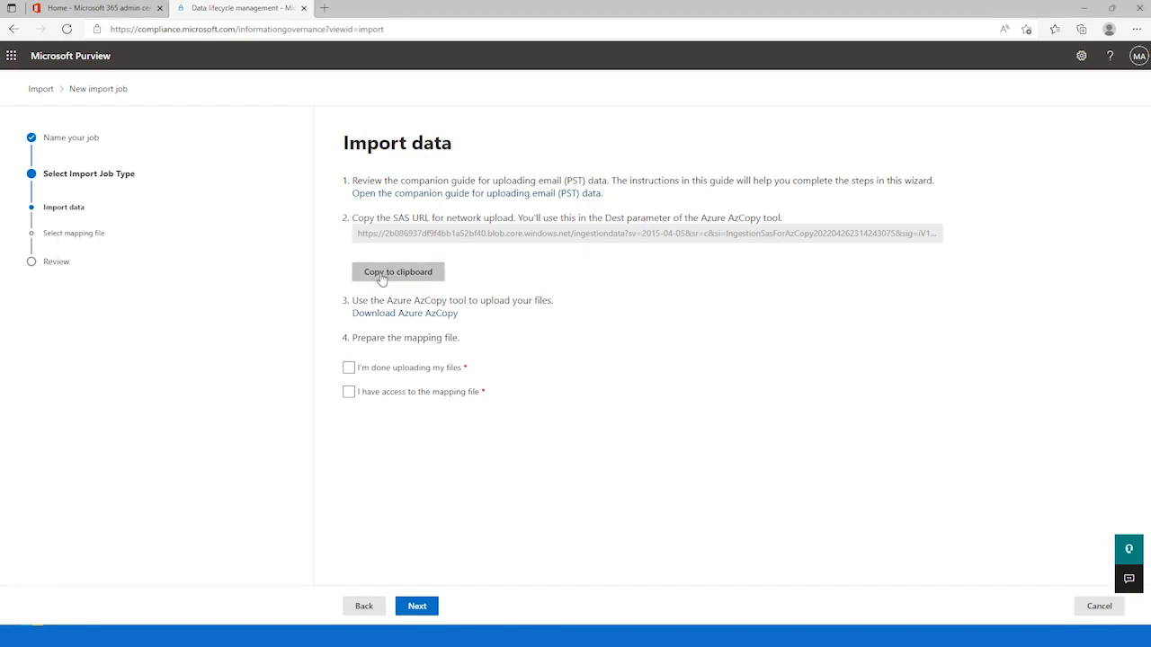
pyautogui.hotkey('alt', 'Tab')
pyautogui.hotkey('ctrl', 'v')
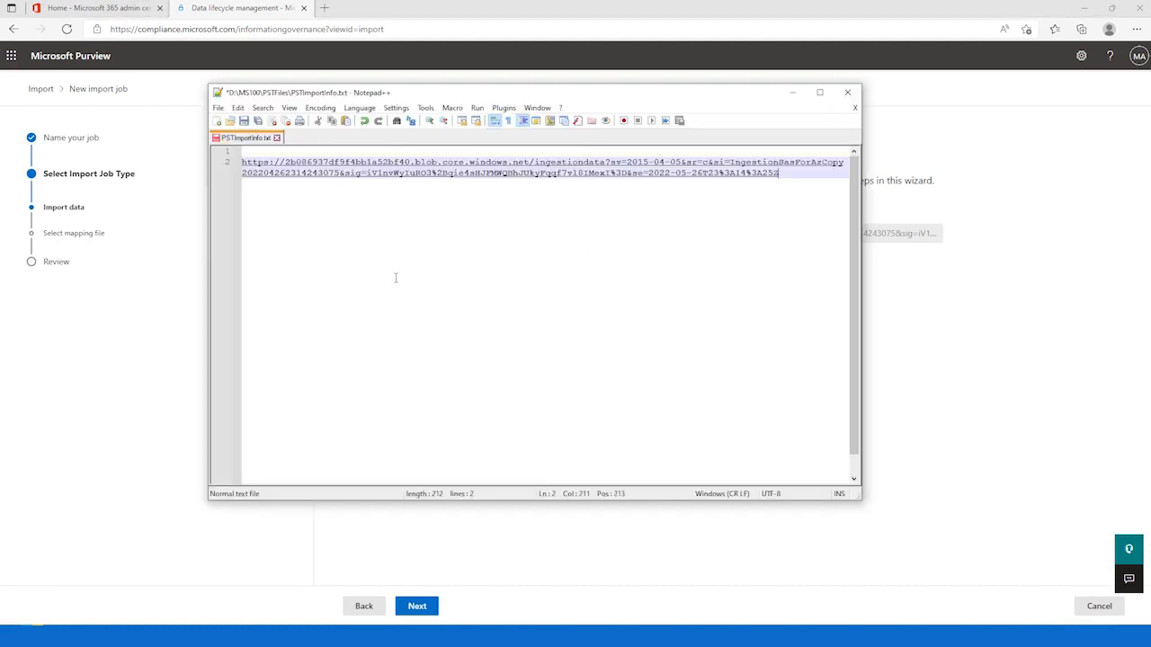
pyautogui.hotkey('alt', 'Tab')
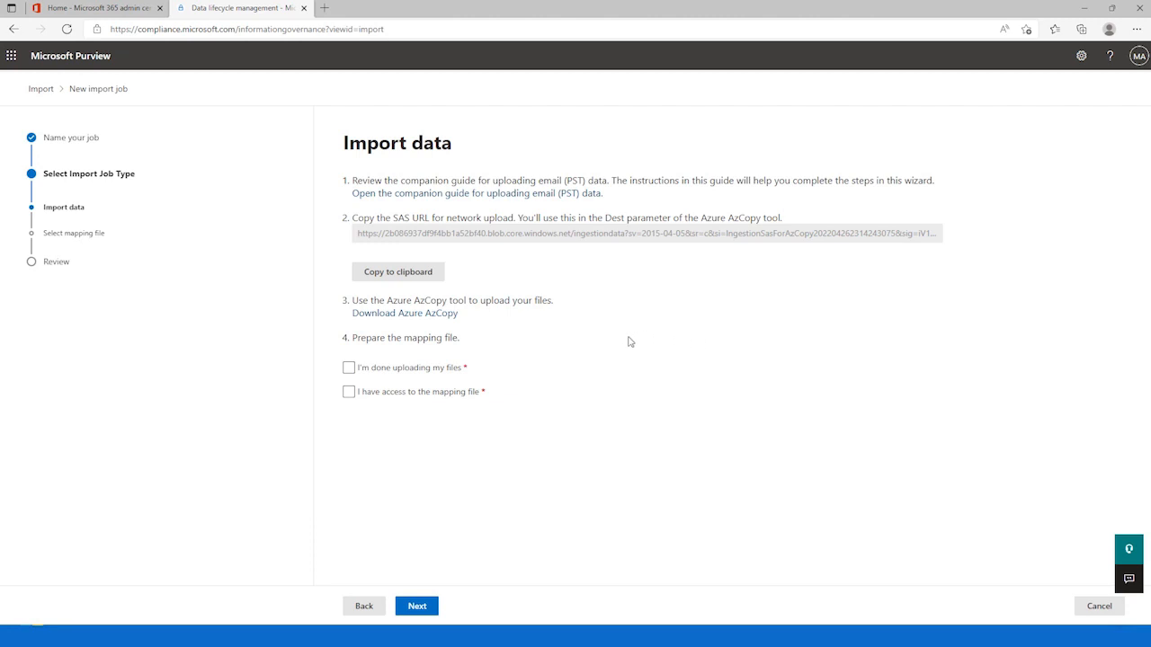
# Step: Download AzCopy for Windows 64-bit and upload D:\MS100\PSTFiles\*.pst to the SAS URL with azcopy.exe in Windows PowerShell
pyautogui.click(432, 317)
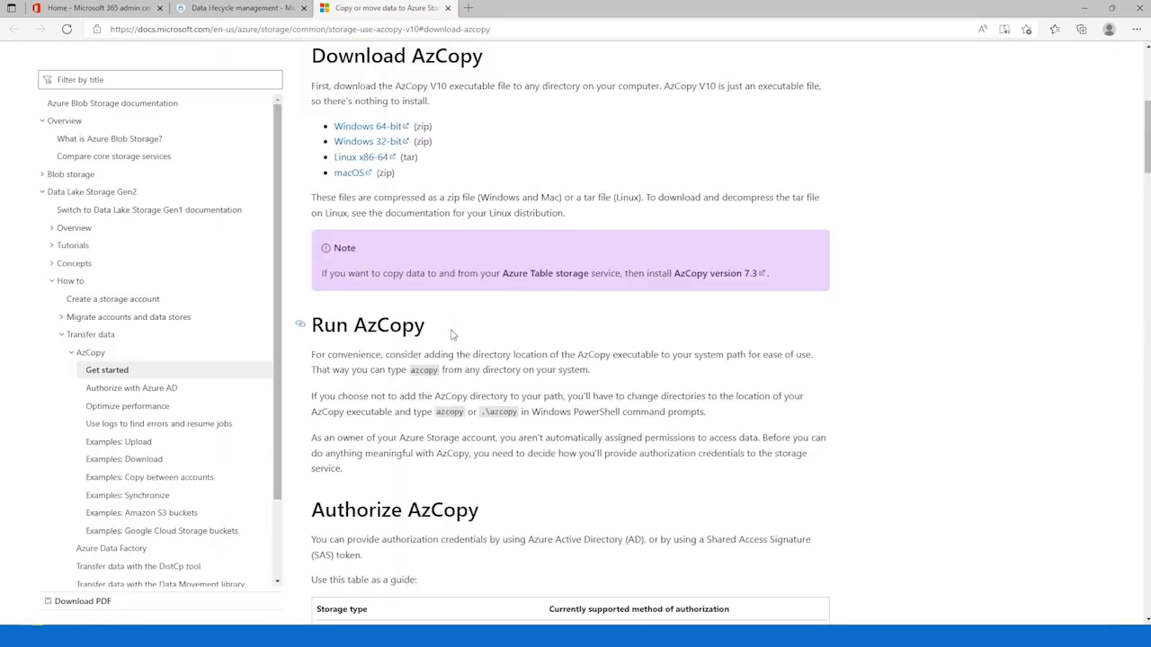
pyautogui.click(388, 128)
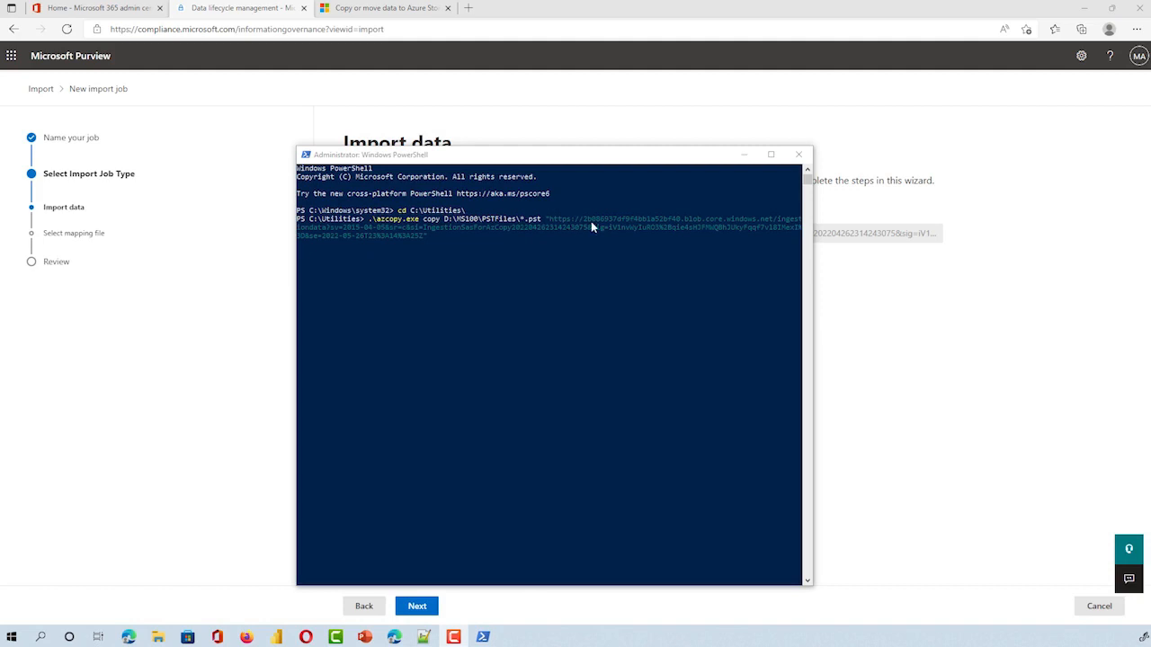
pyautogui.click(478, 263)
pyautogui.press('Return')
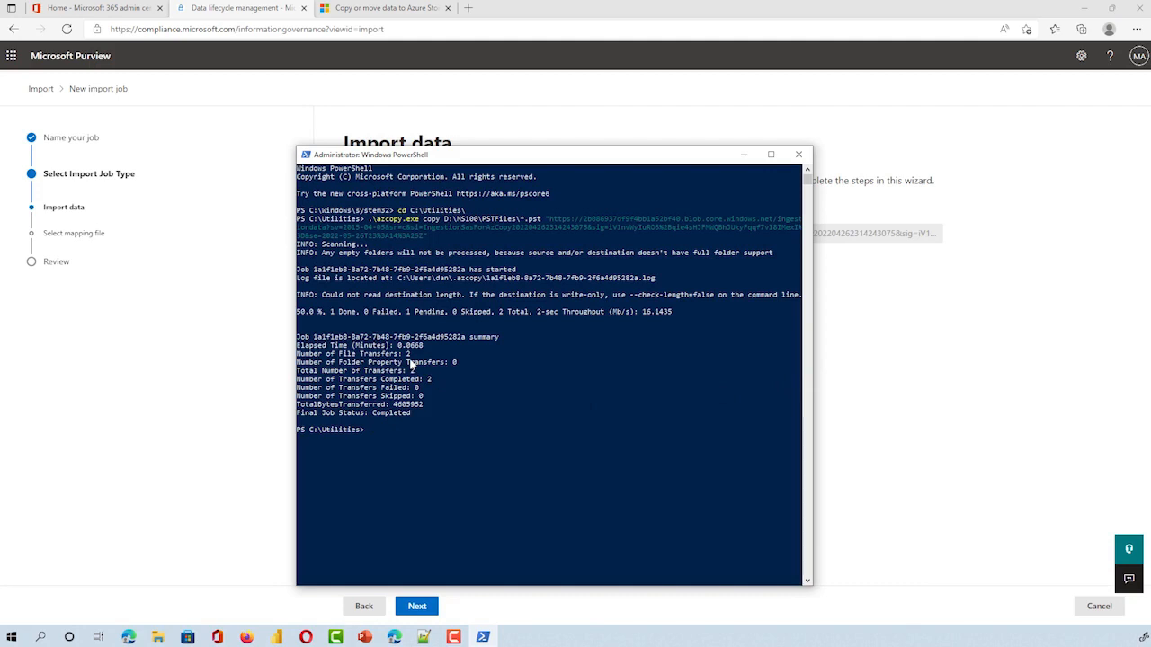
pyautogui.click(929, 414)
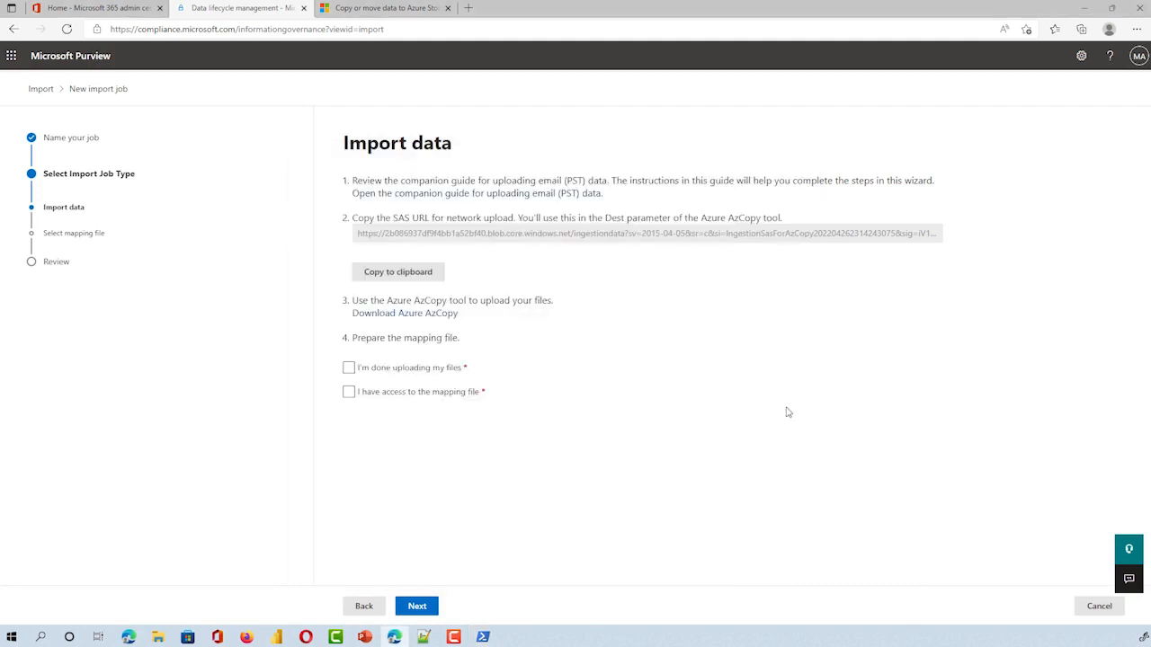
# Step: Confirm in the import job that the files are uploaded and the mapping file is accessible, and continue to mapping file selection
pyautogui.click(349, 371)
pyautogui.click(348, 396)
pyautogui.click(432, 604)
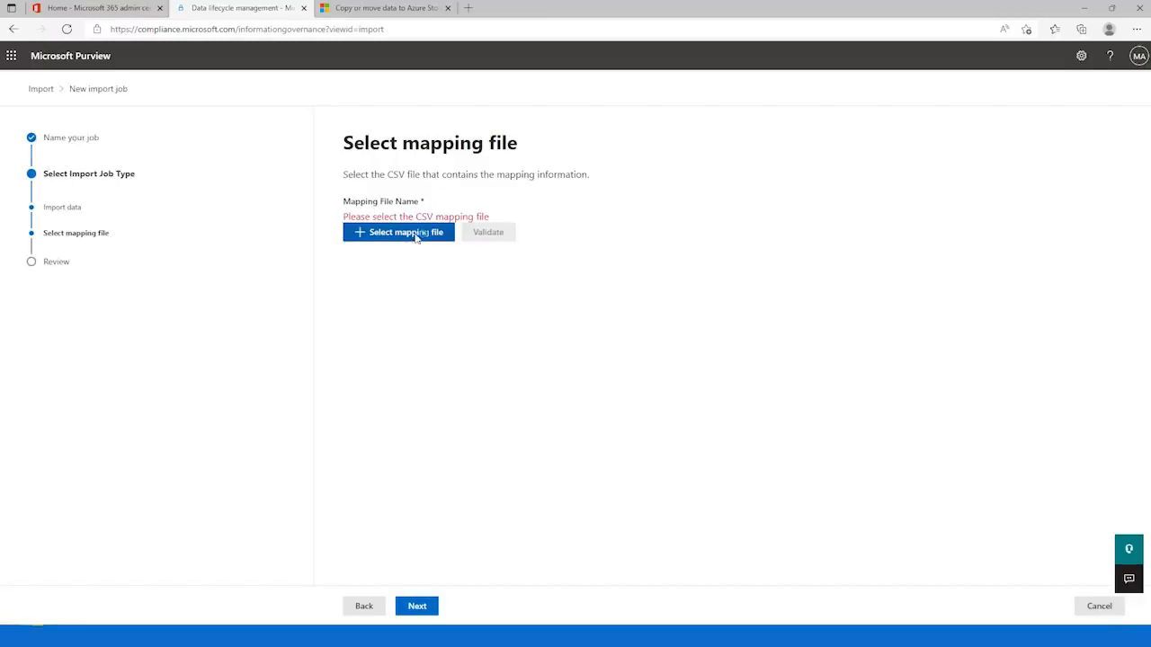
# Step: Select PstImportMappingFile.csv from the MS100 folder on the D: drive as the mapping file and validate it
pyautogui.click(417, 234)
pyautogui.scroll(-5, 49, 161)
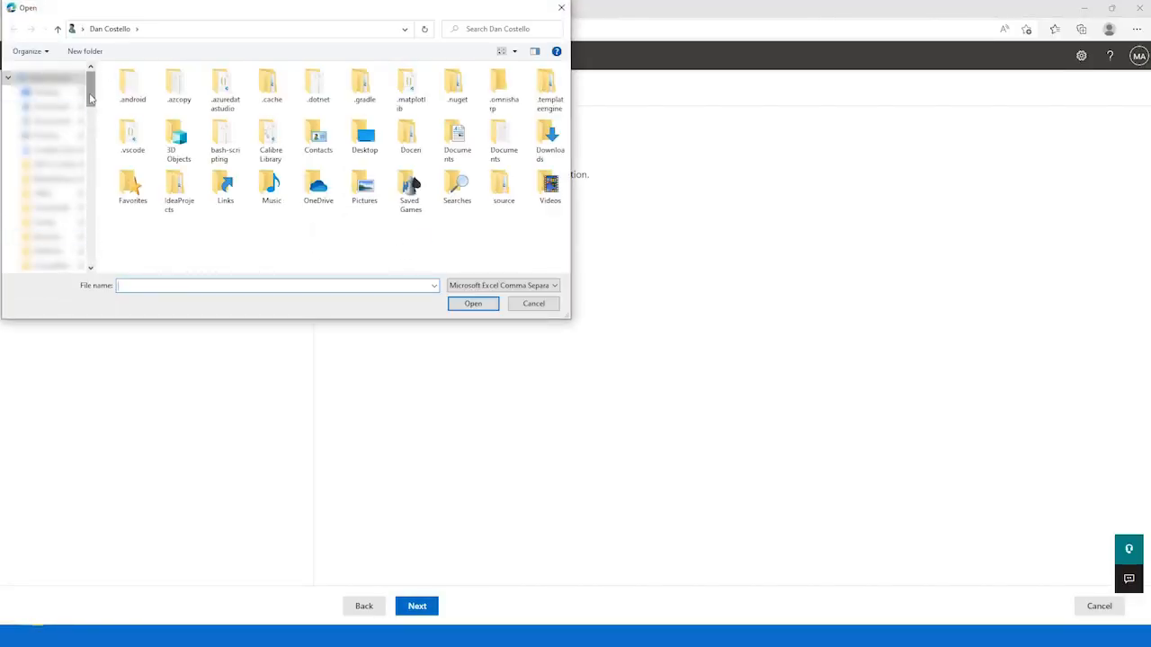
pyautogui.click(49, 169)
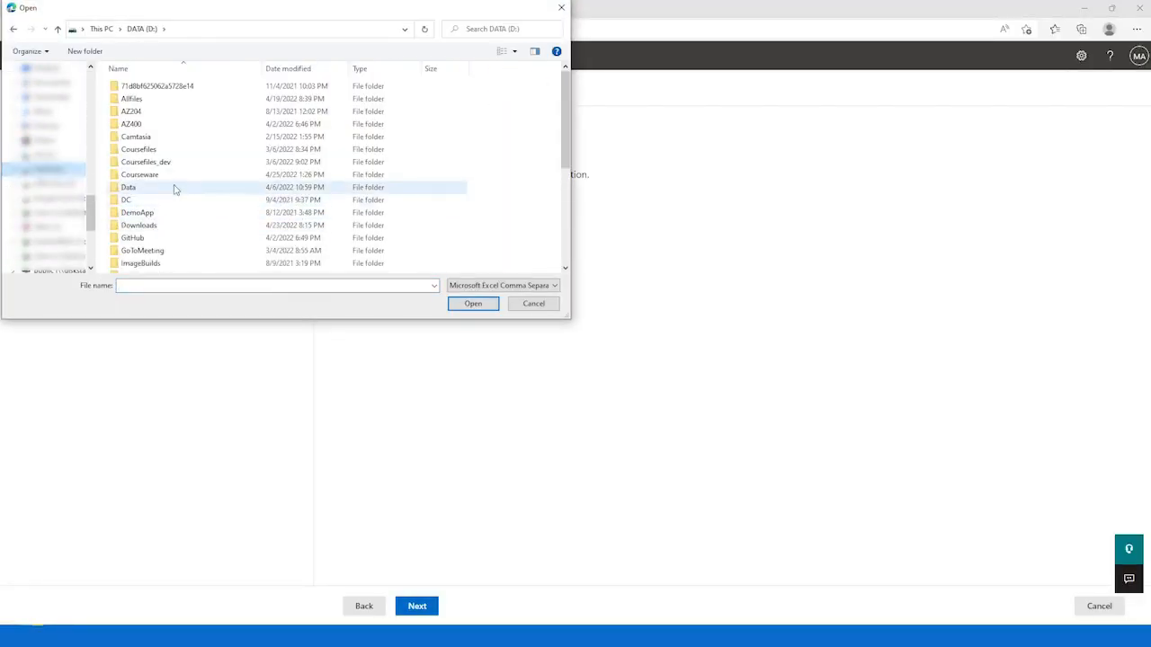
pyautogui.scroll(-5, 157, 225)
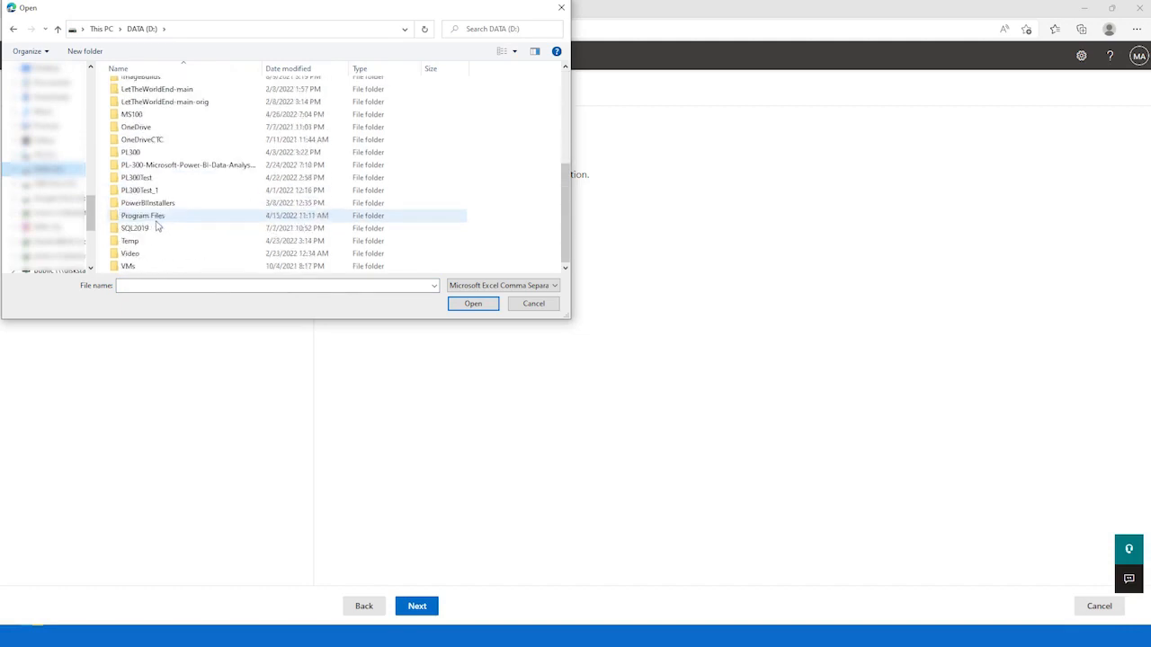
pyautogui.doubleClick(135, 115)
pyautogui.doubleClick(144, 99)
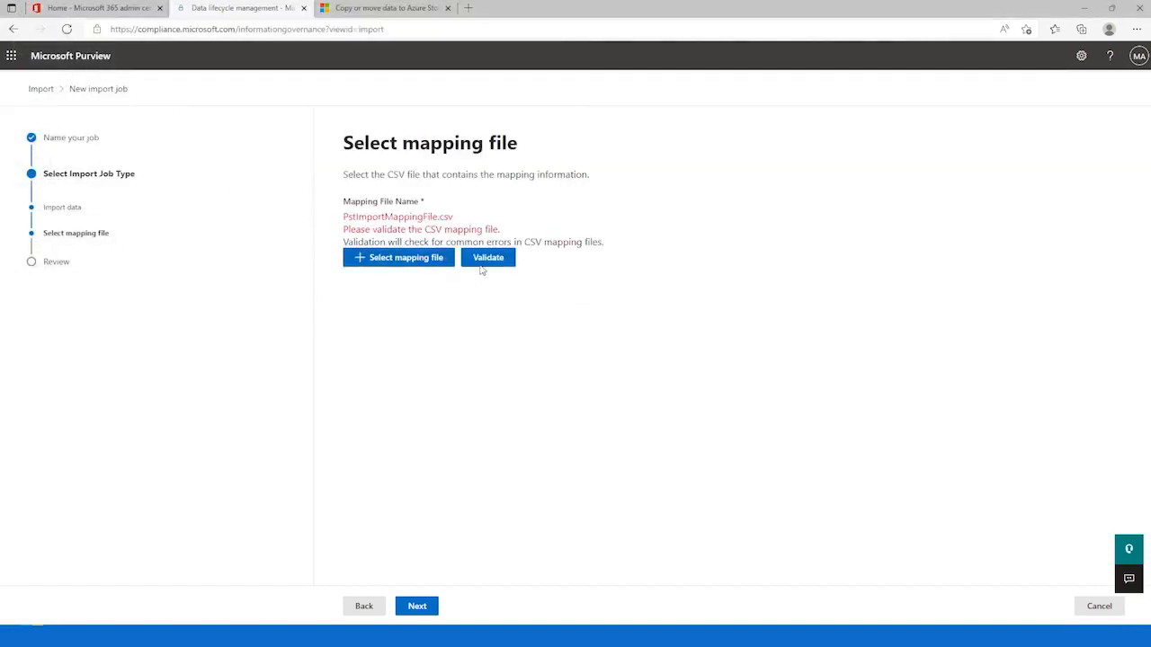
pyautogui.click(488, 257)
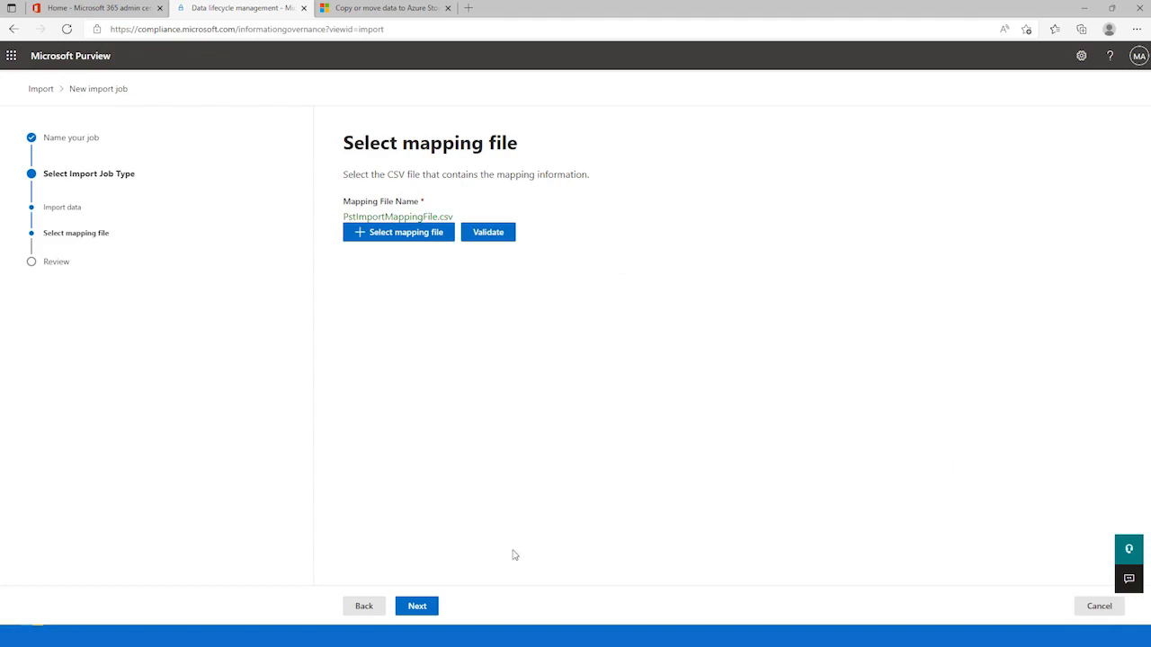
# Step: Submit the demo-pst-import job after the review page and close the wizard
pyautogui.click(424, 606)
pyautogui.click(421, 606)
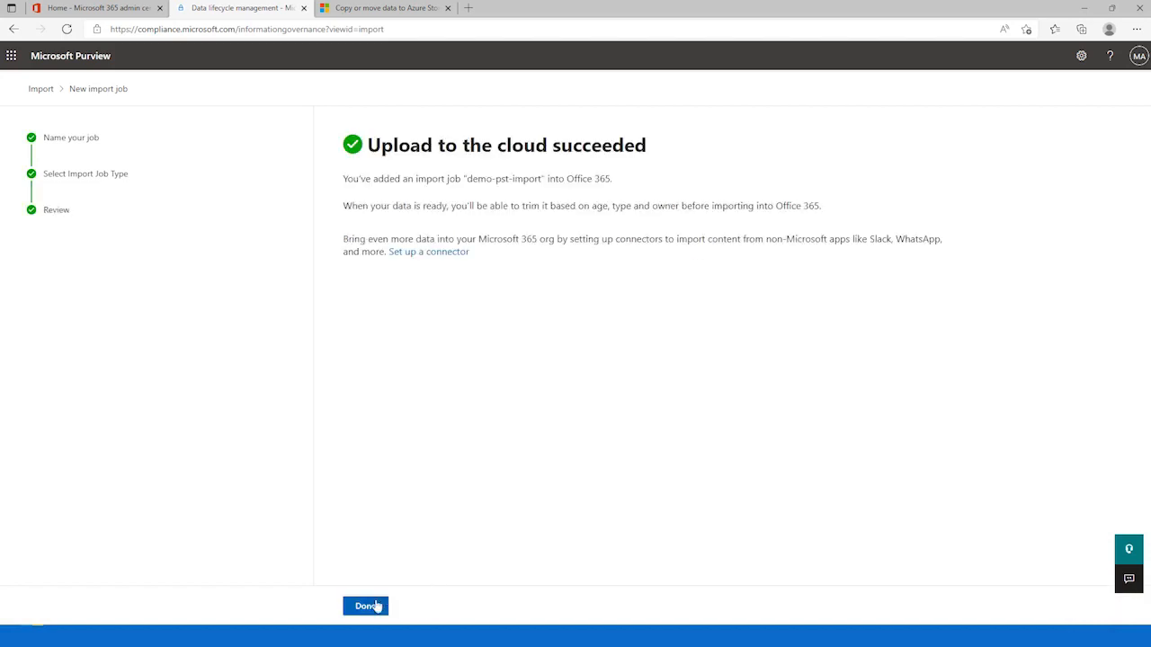
pyautogui.click(366, 607)
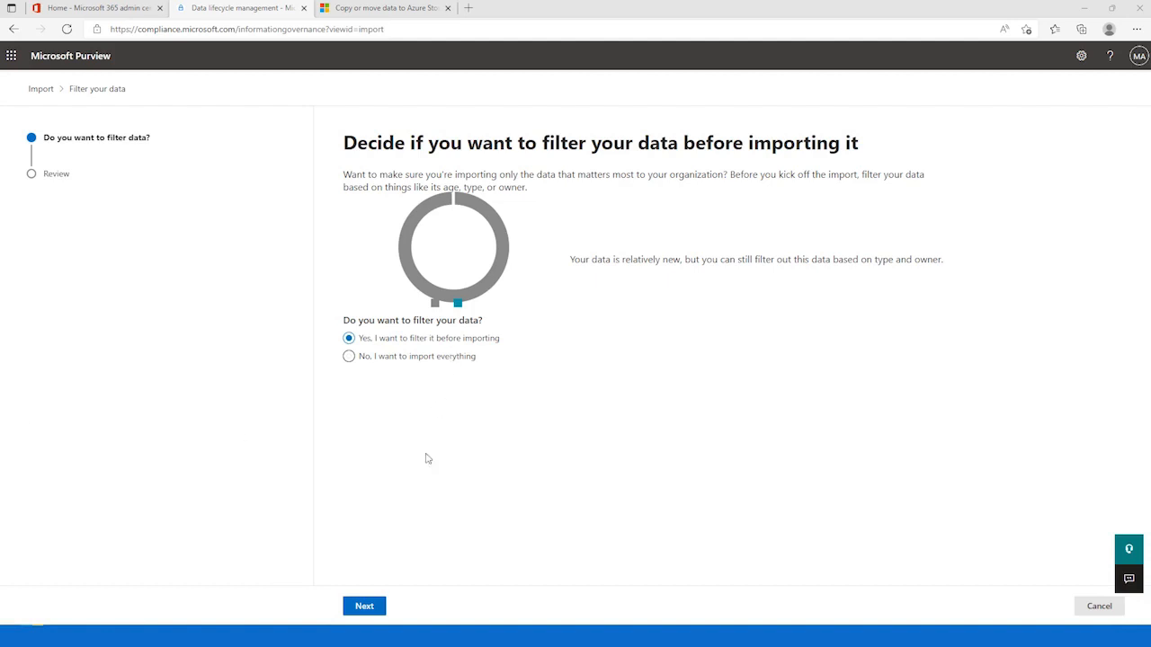
# Step: Choose to filter the data before importing and apply filtering options for email less than 1 year old without excluding any users
pyautogui.click(378, 607)
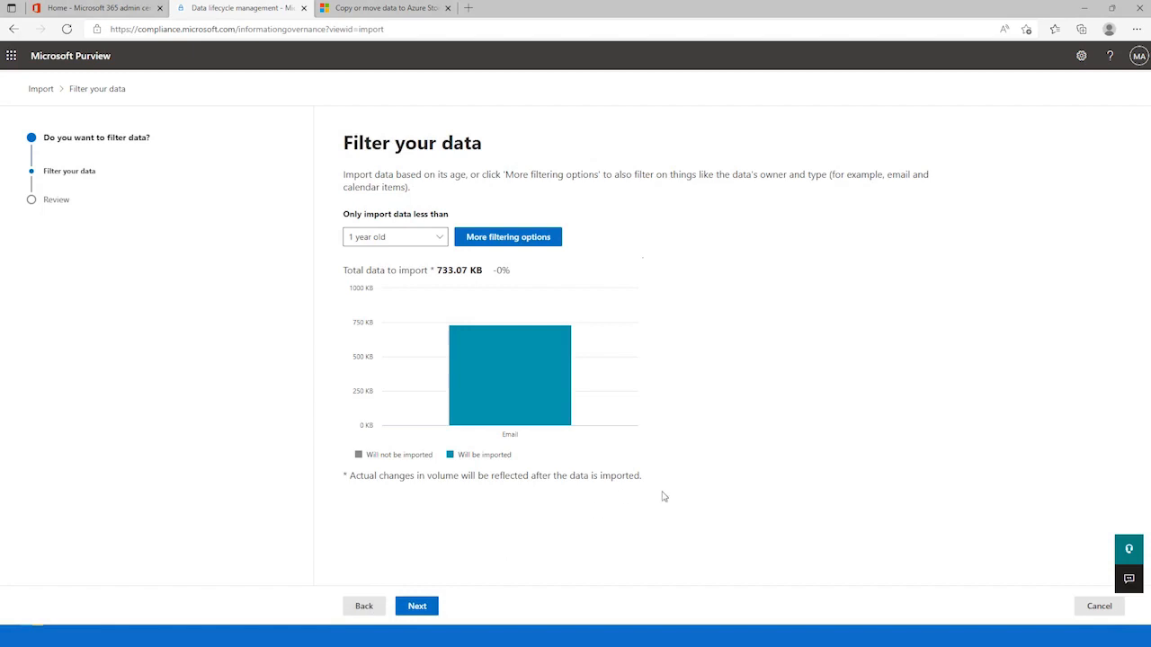
pyautogui.click(437, 238)
pyautogui.click(512, 193)
pyautogui.click(517, 239)
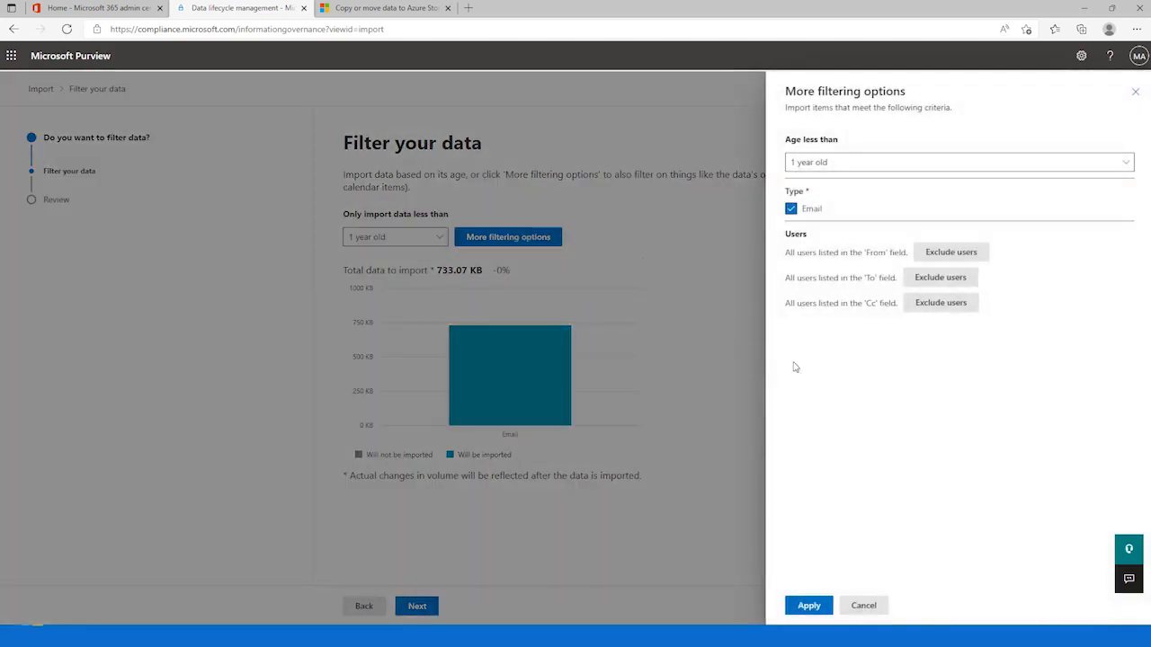
pyautogui.click(1112, 174)
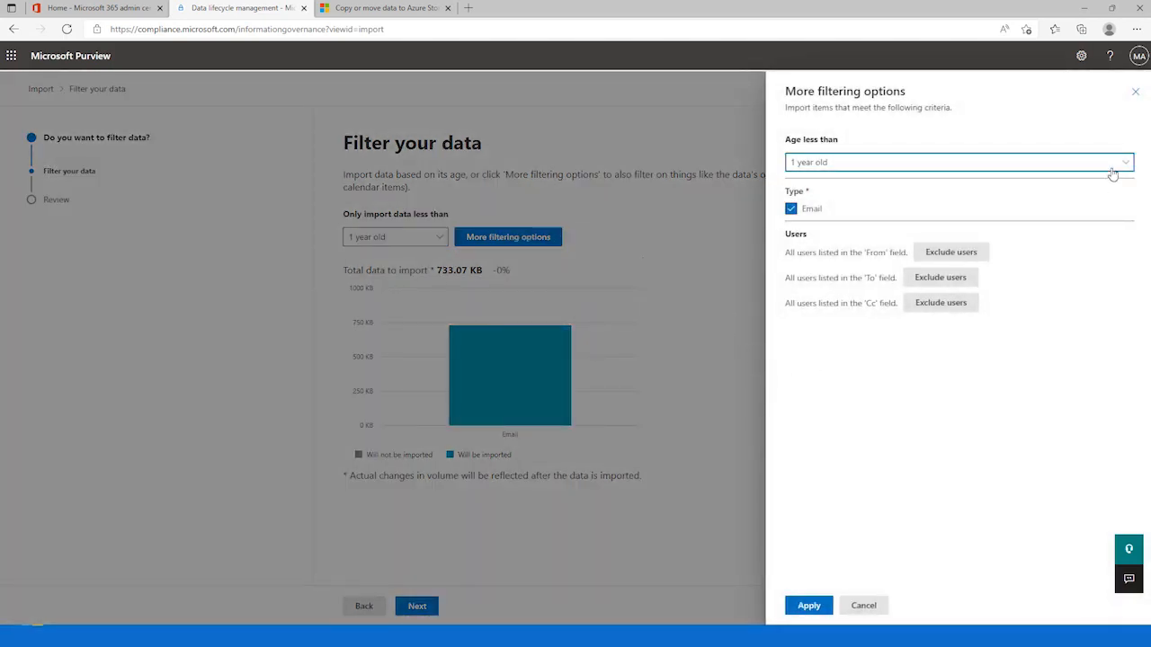
pyautogui.click(1111, 175)
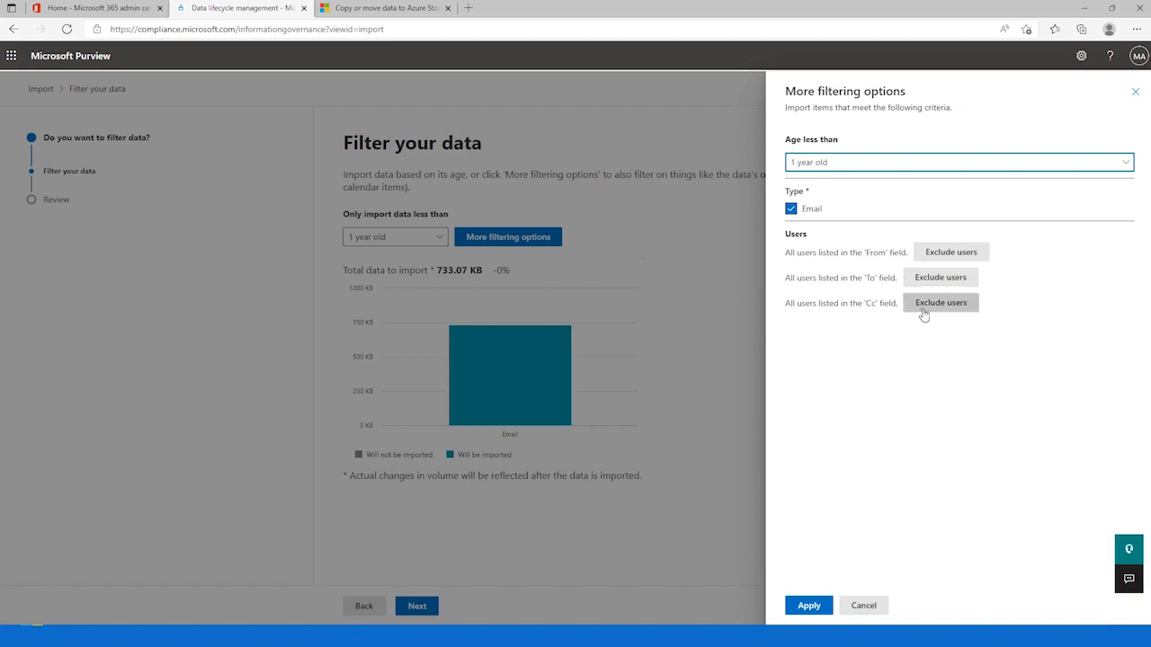
pyautogui.click(817, 612)
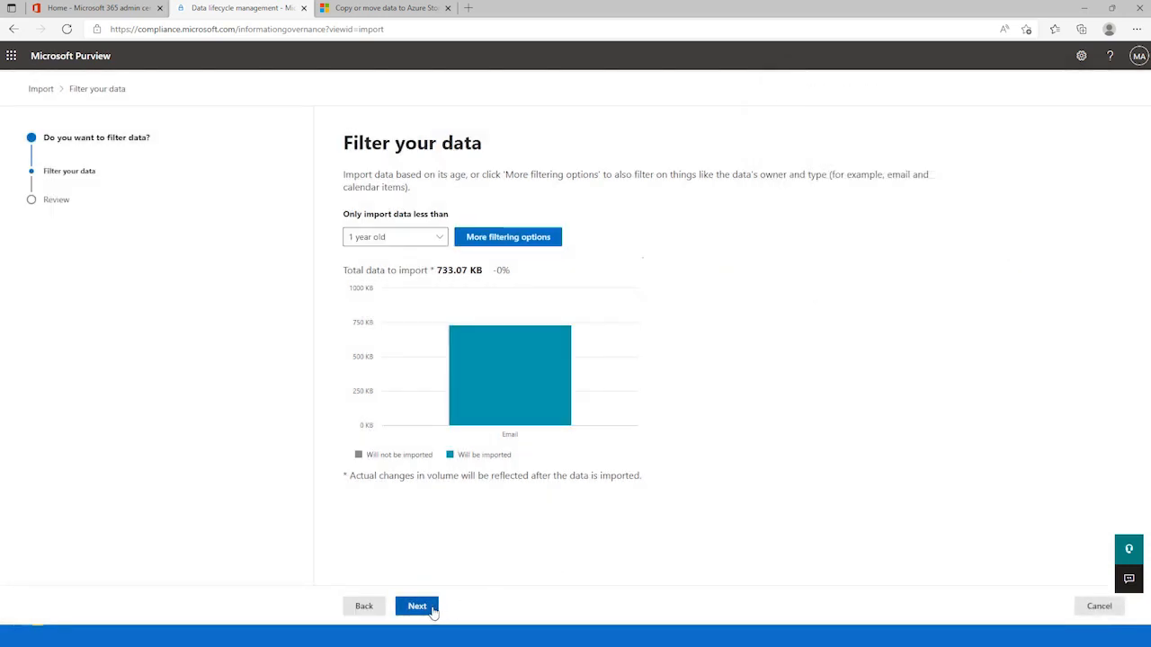
# Step: Submit the filtered import after the review page and close the filter wizard
pyautogui.click(428, 609)
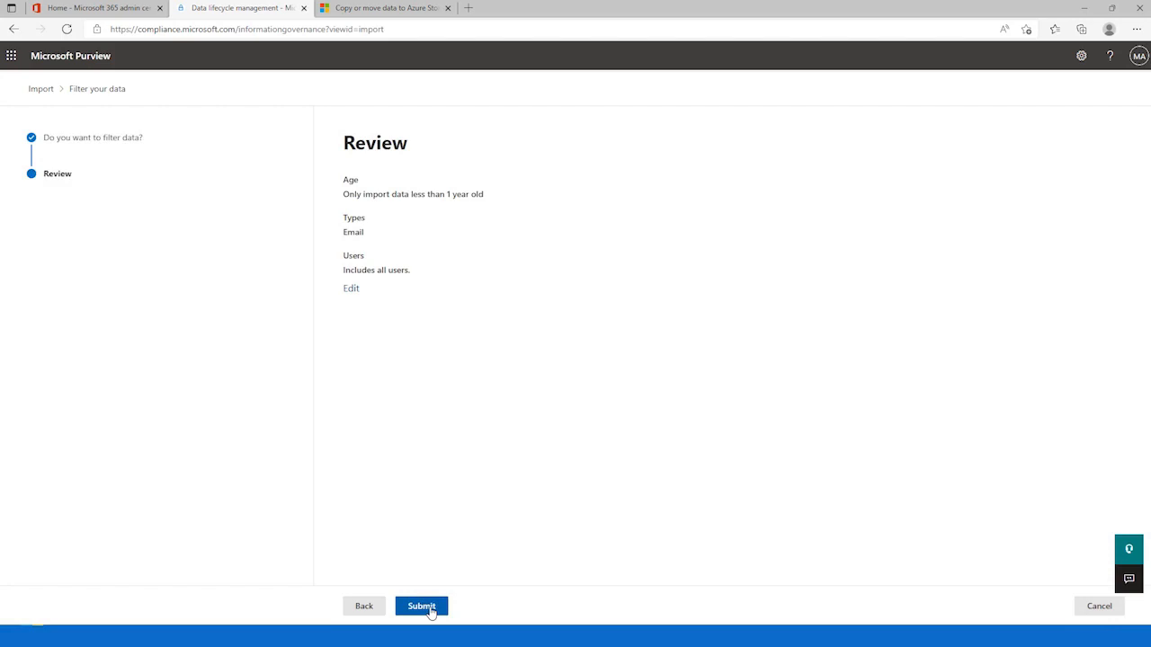
pyautogui.click(422, 608)
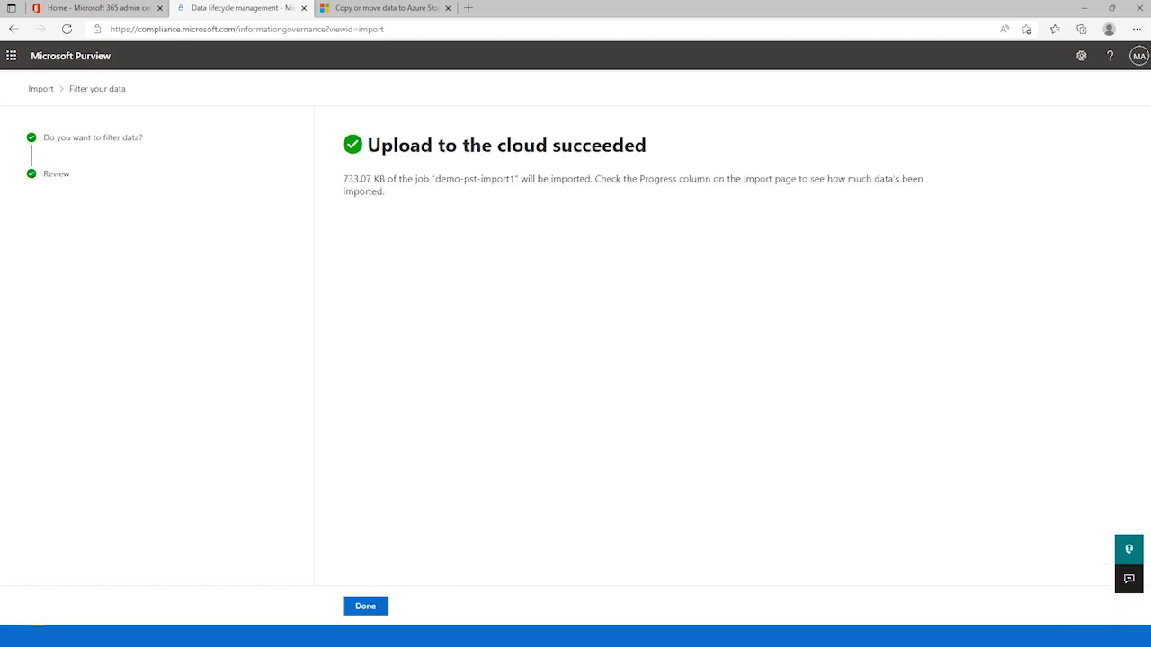
pyautogui.click(380, 609)
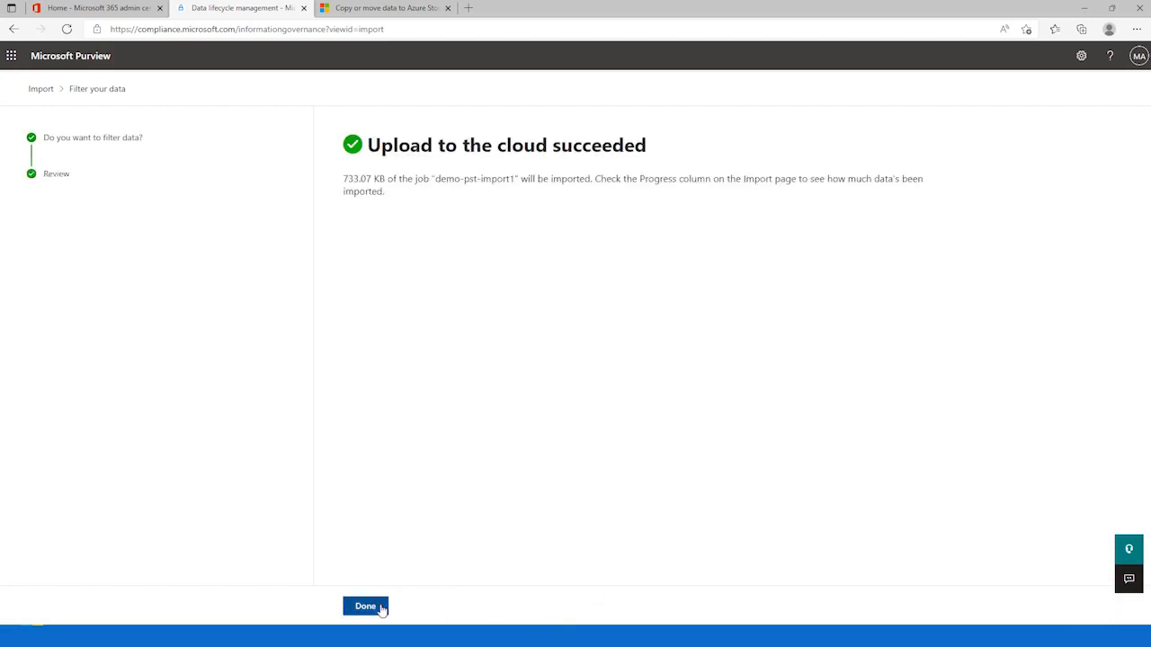
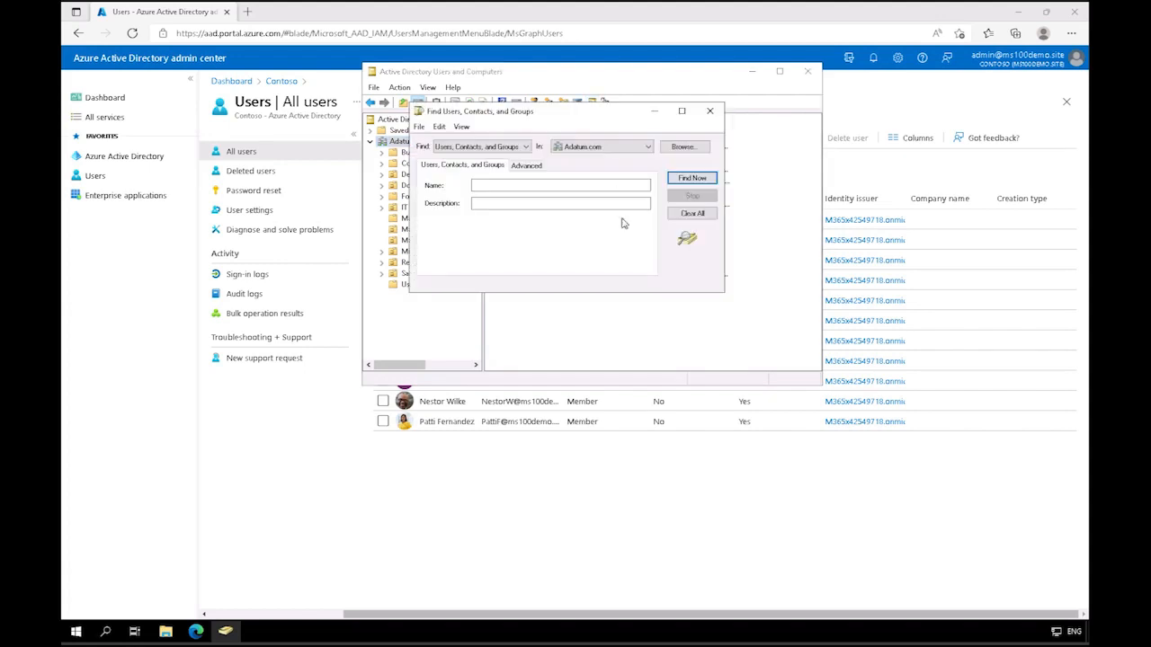
# Step: List all users, contacts and groups in Adatum.com, look through the results and close Active Directory Users and Computers
pyautogui.click(693, 178)
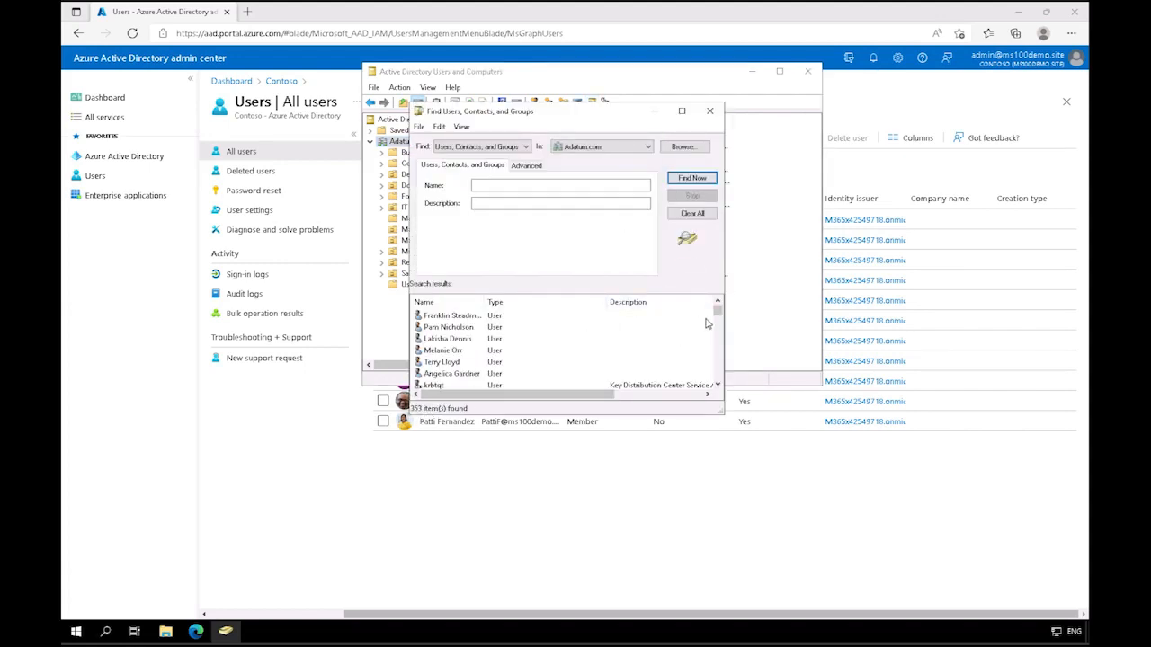
pyautogui.moveTo(719, 316); pyautogui.dragTo(718, 356)
pyautogui.click(710, 113)
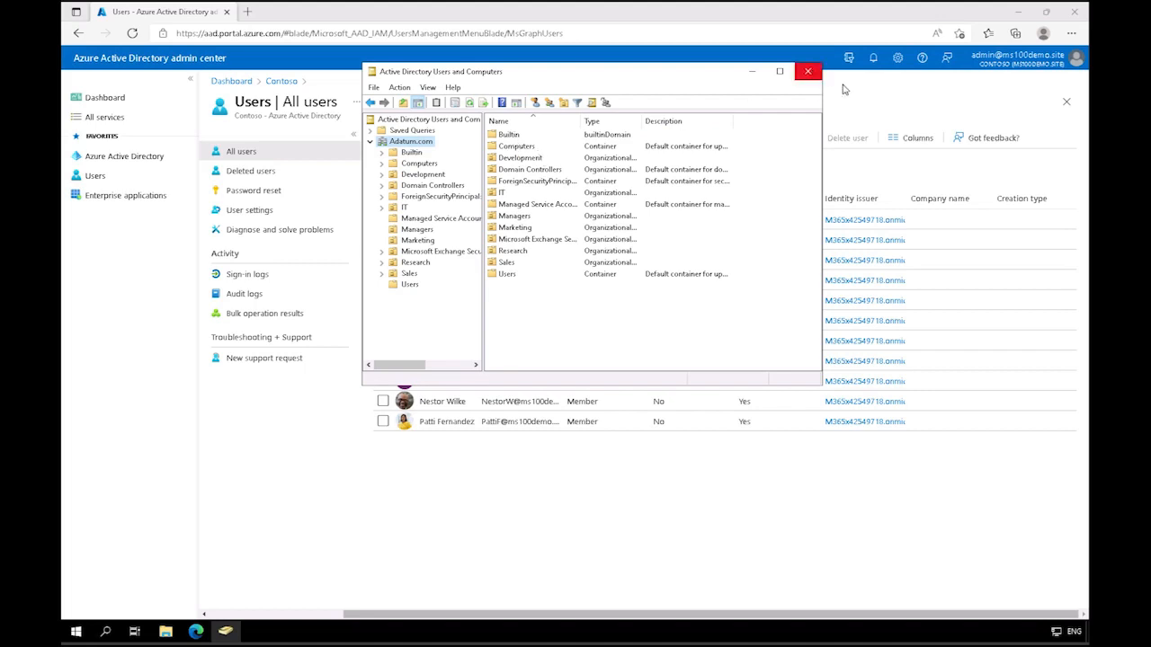
pyautogui.click(808, 71)
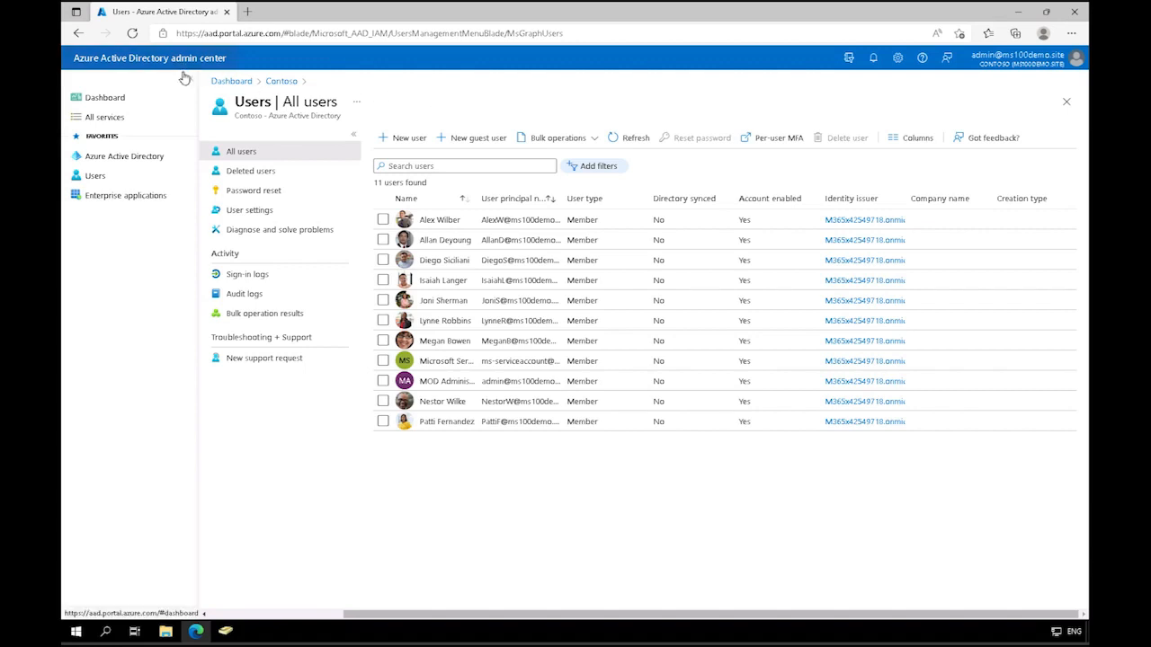
# Step: Download the on-premises provisioning agent from the Azure AD Connect cloud sync agents page, accepting the terms of service
pyautogui.click(139, 159)
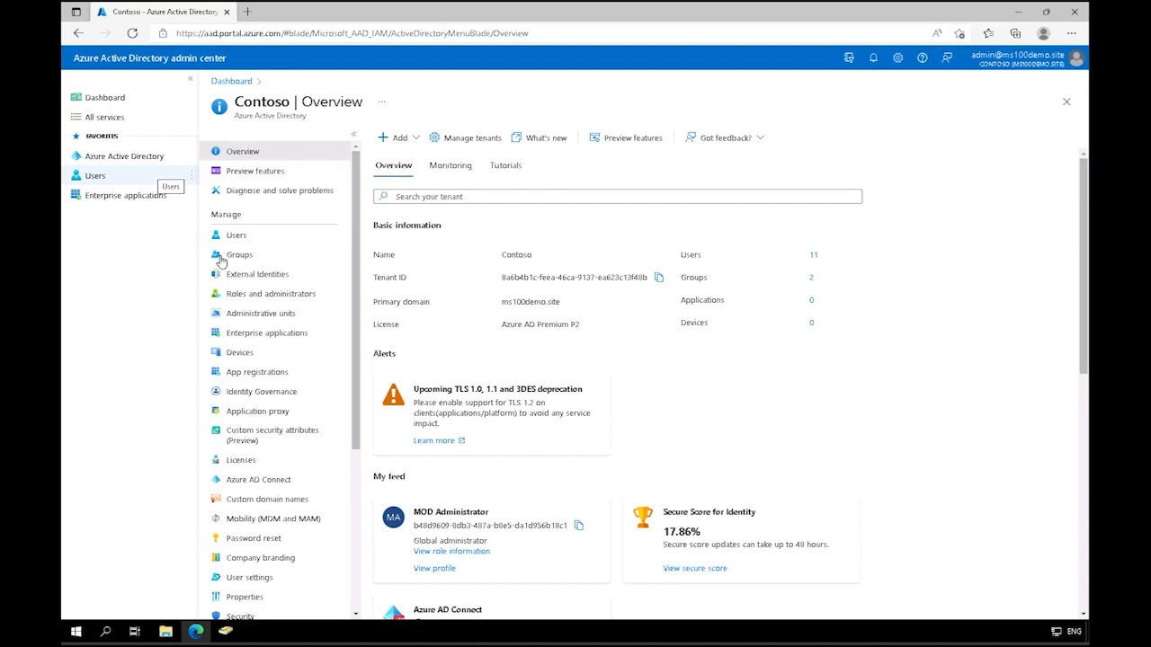
pyautogui.click(258, 484)
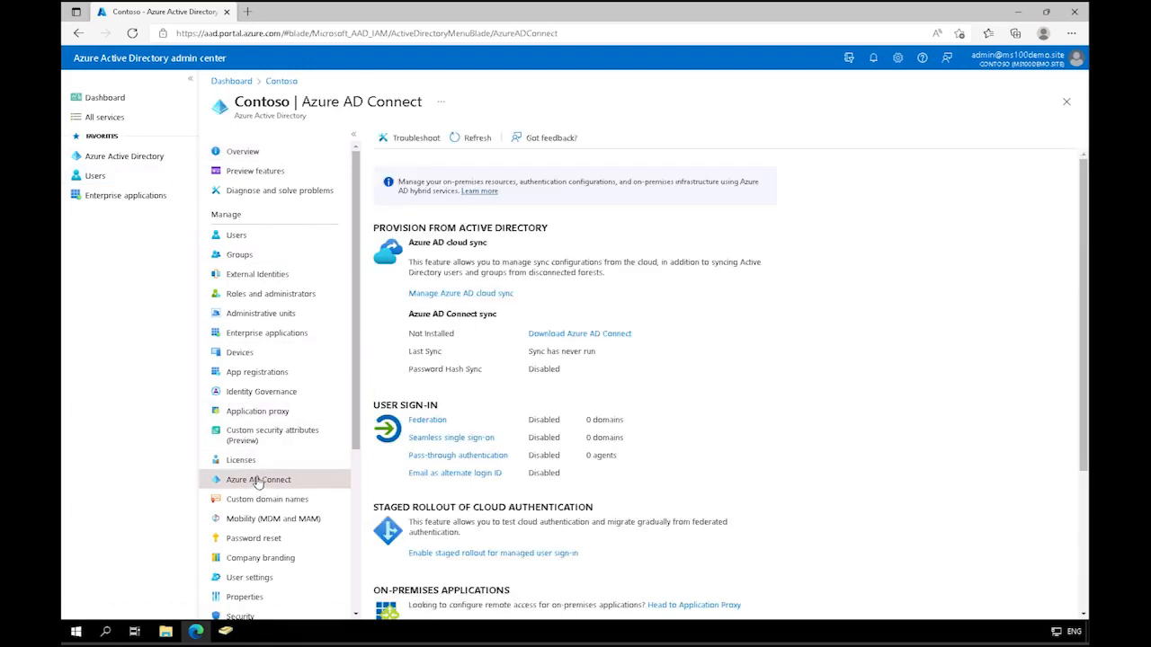
pyautogui.click(452, 297)
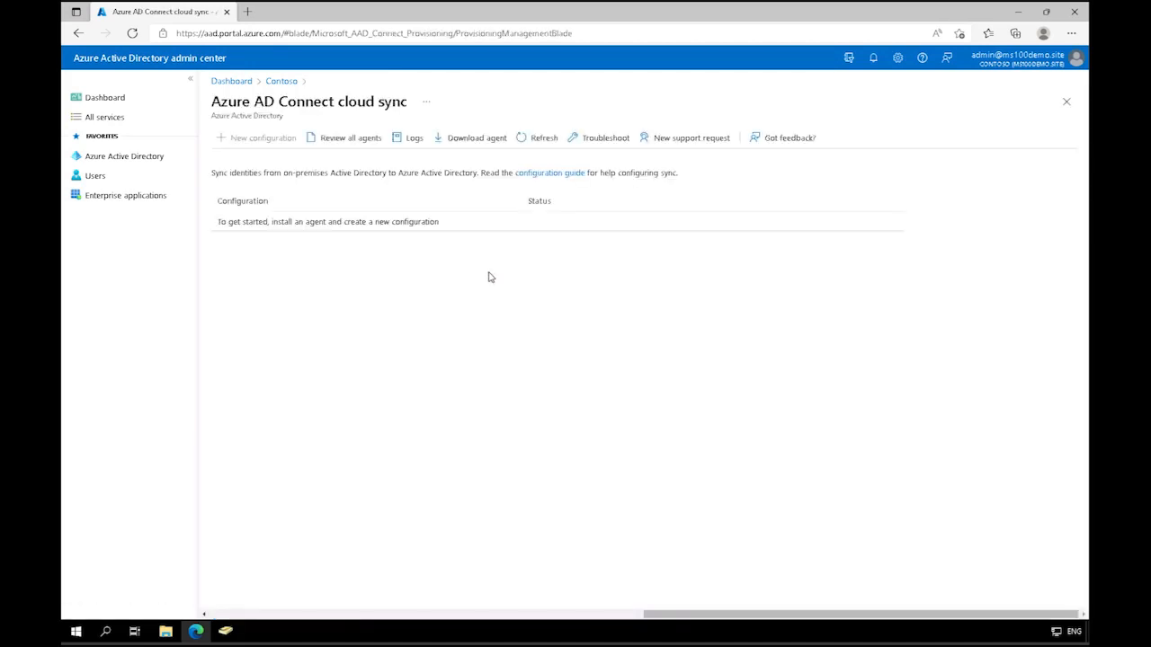
pyautogui.click(353, 140)
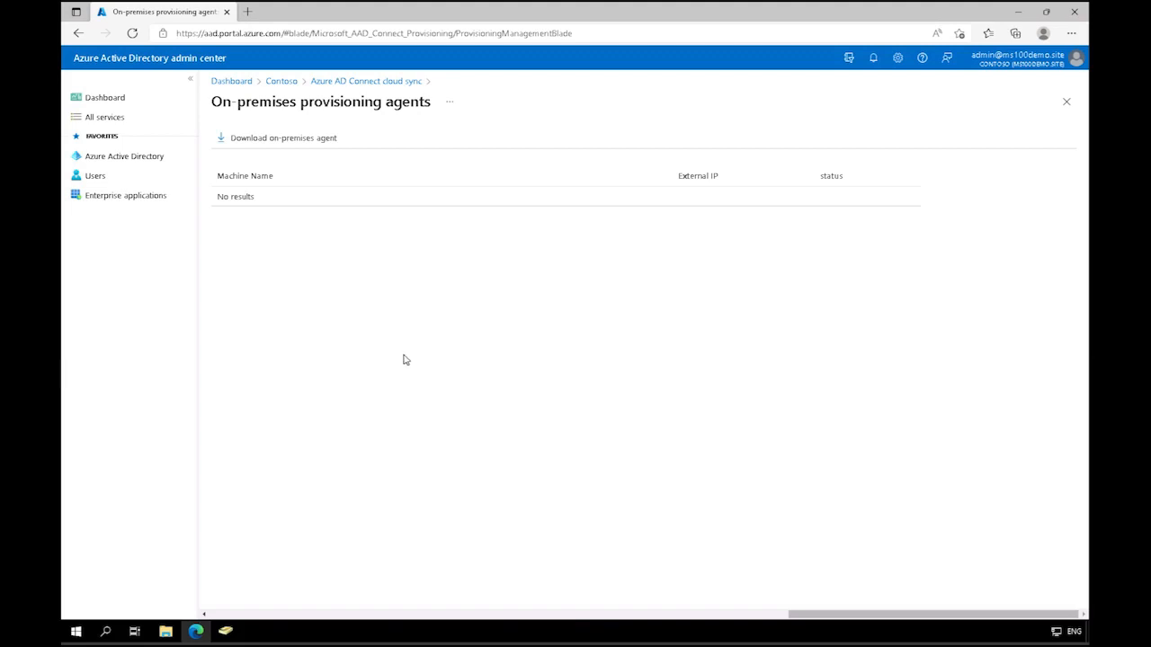
pyautogui.click(278, 142)
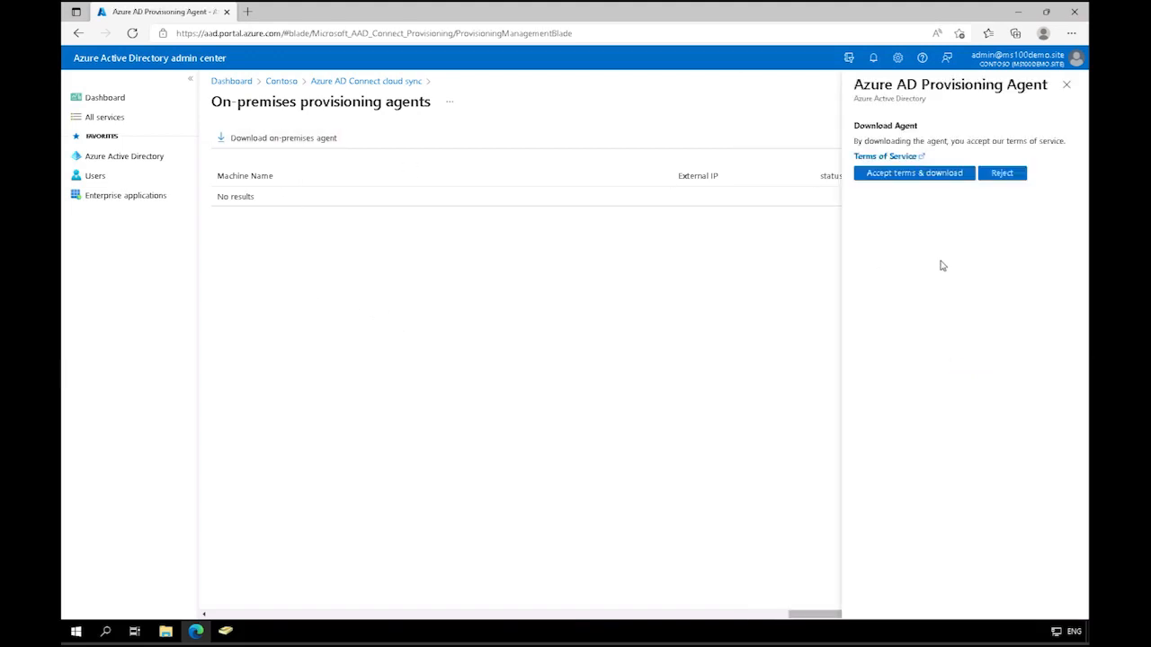
pyautogui.click(934, 178)
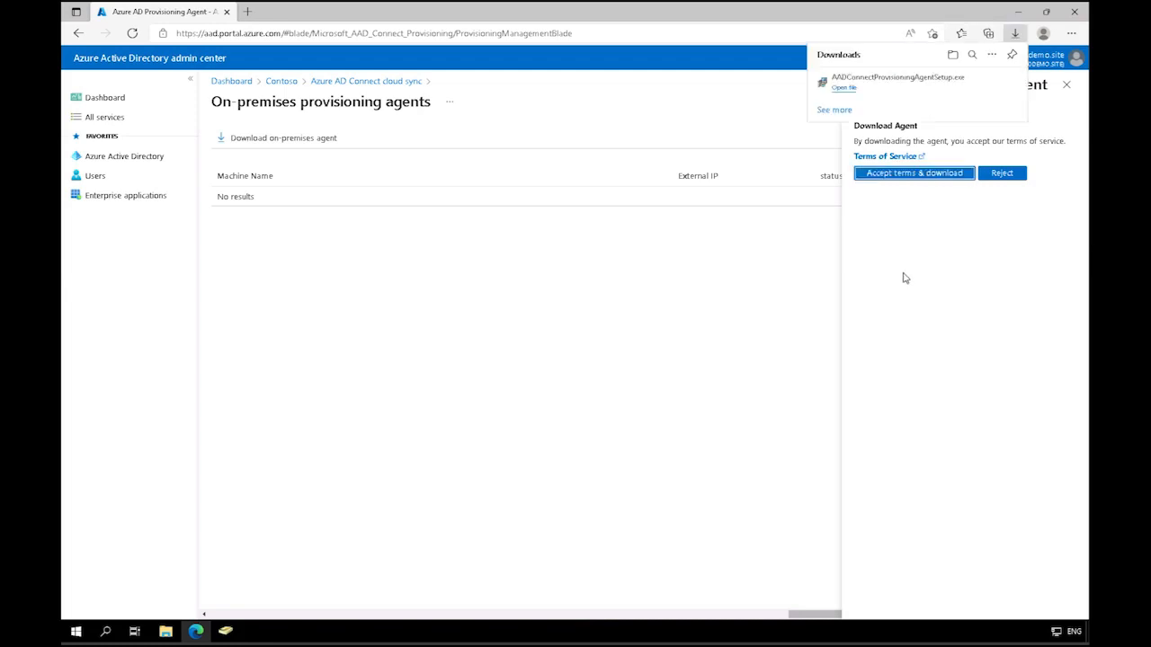
# Step: Run AADConnectProvisioningAgentSetup.exe, agree to the license terms and install the provisioning agent package
pyautogui.click(861, 83)
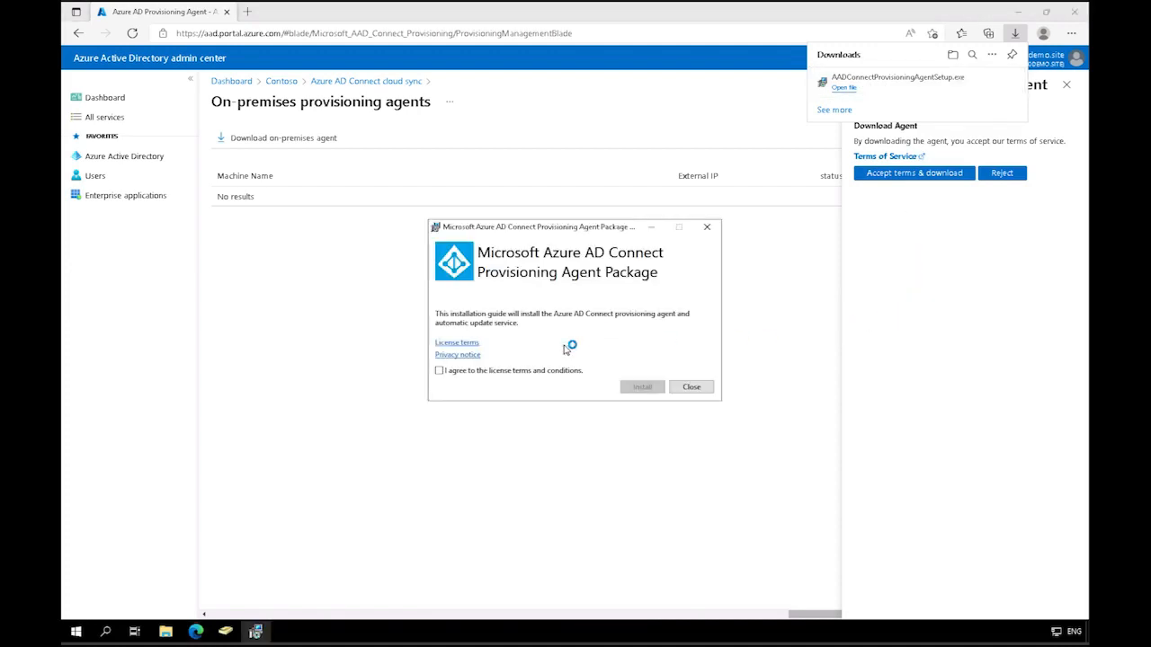
pyautogui.click(439, 371)
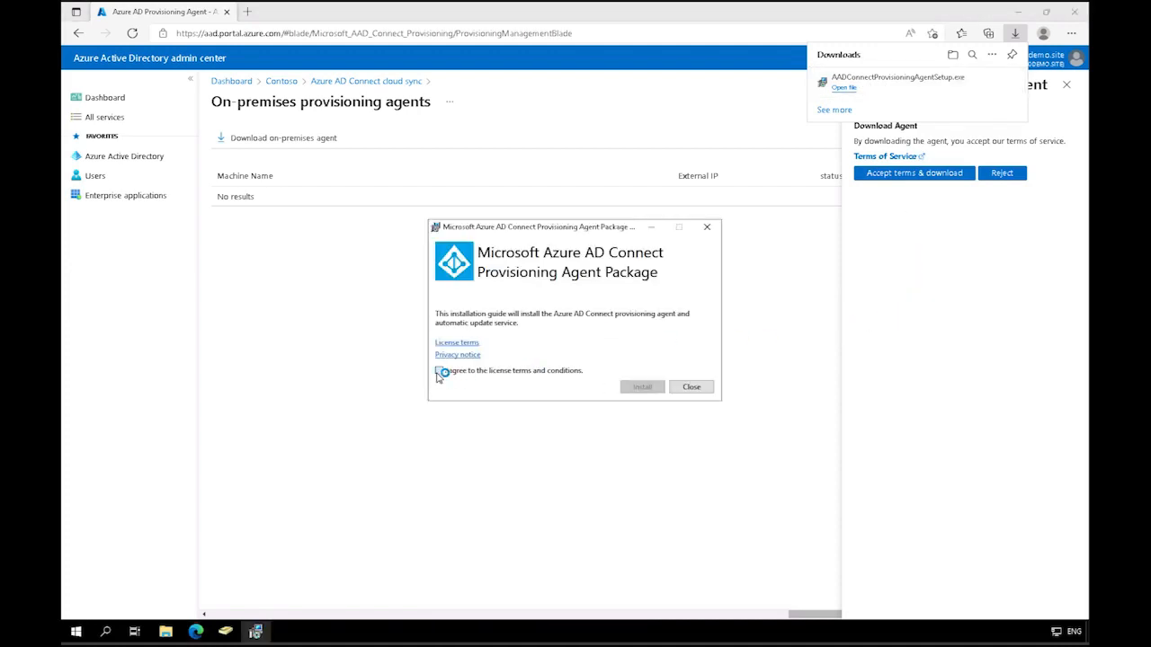
pyautogui.click(642, 387)
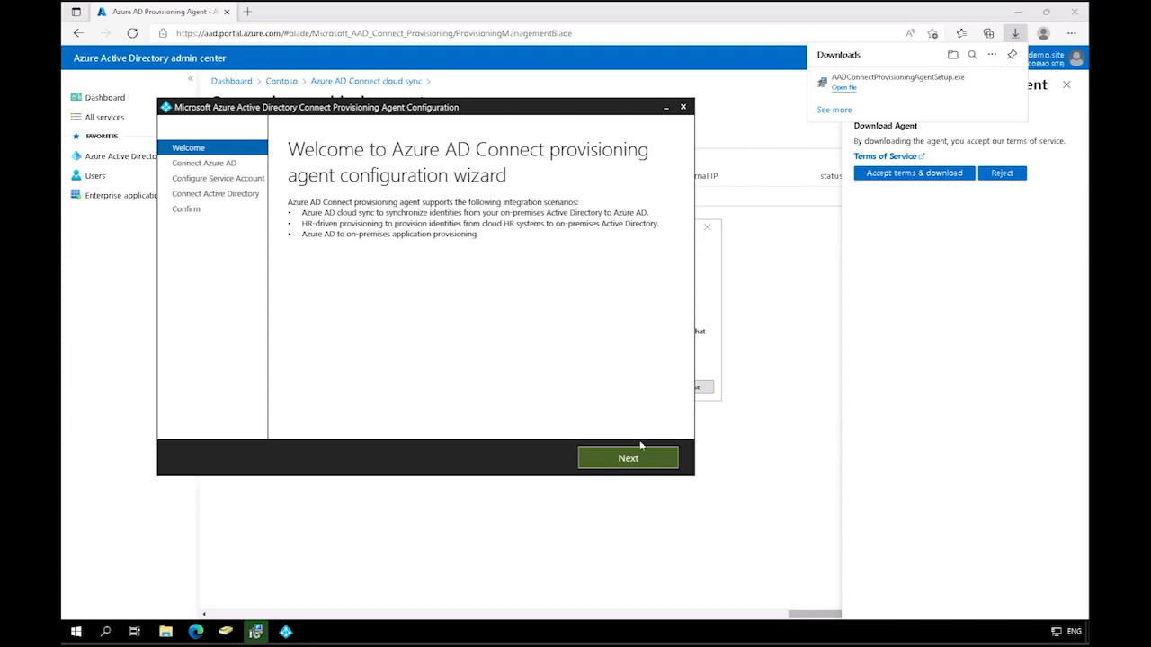
# Step: Proceed past the agent configuration welcome page and authenticate to Azure AD with the administrator's e-mail and account password
pyautogui.click(629, 459)
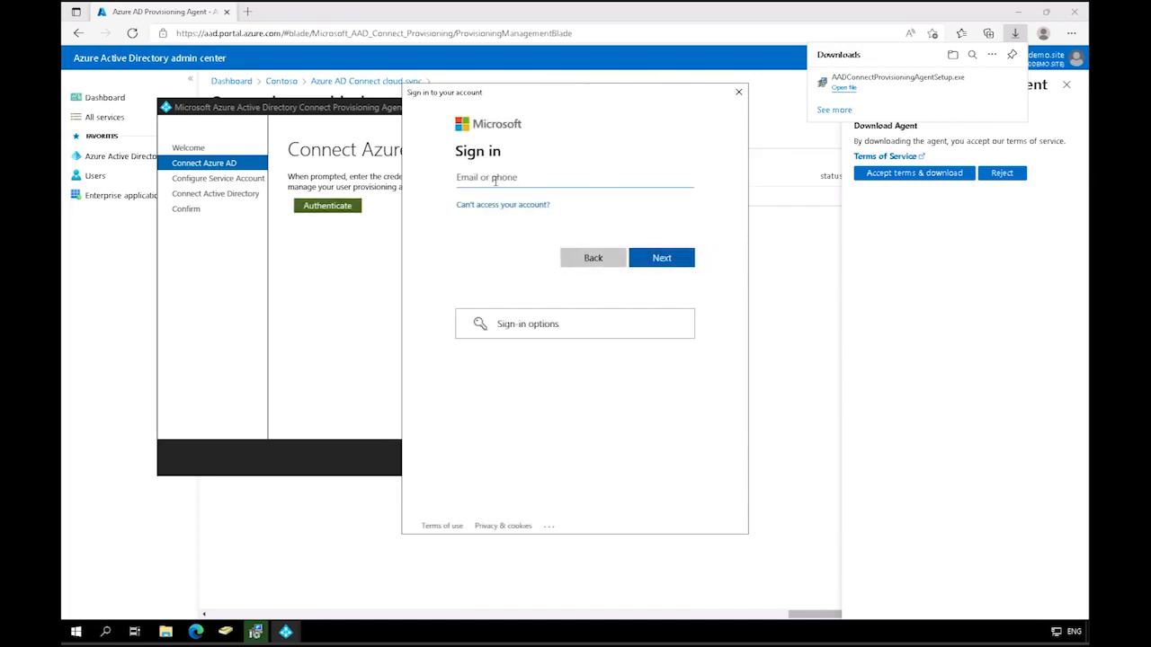
pyautogui.press('Return')
pyautogui.write('••')
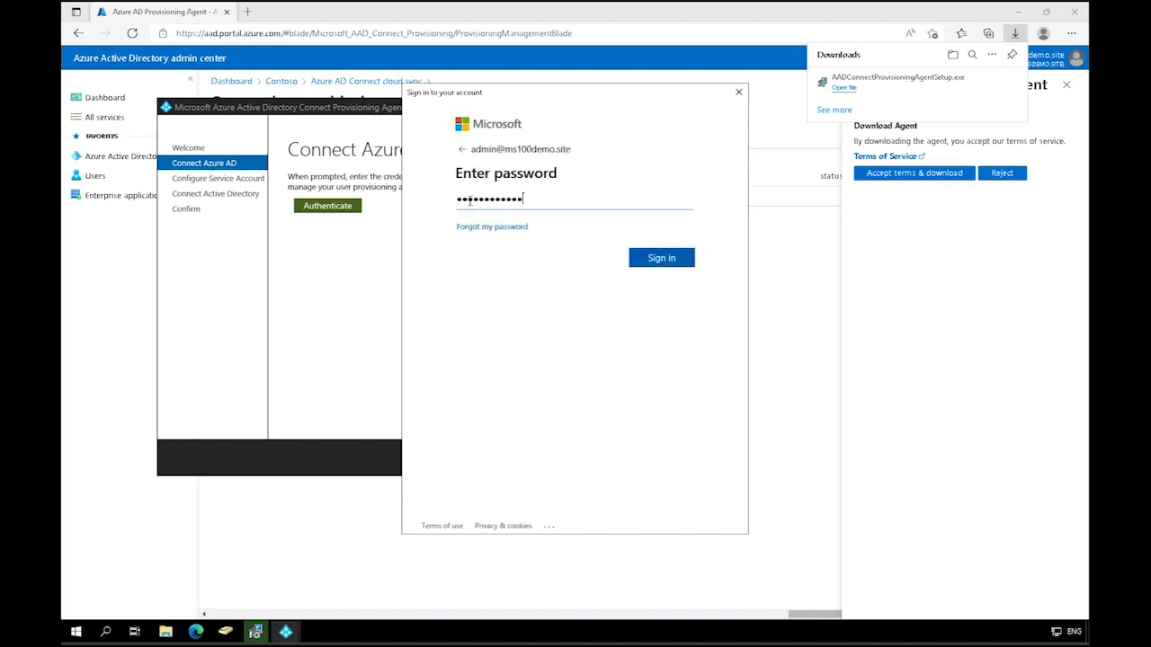
pyautogui.click(677, 263)
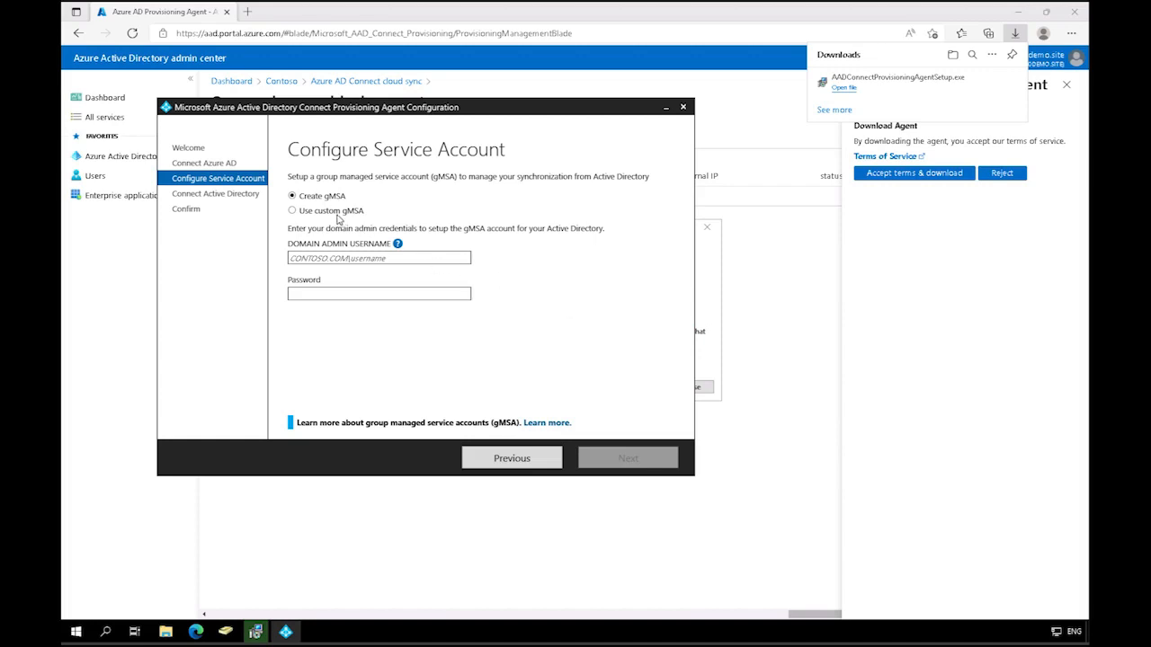
# Step: Set up a new gMSA service account using the domain admin username adatum\administrator and its password
pyautogui.click(362, 258)
pyautogui.write('adatum\\administrator')
pyautogui.press('Tab')
pyautogui.write('***')
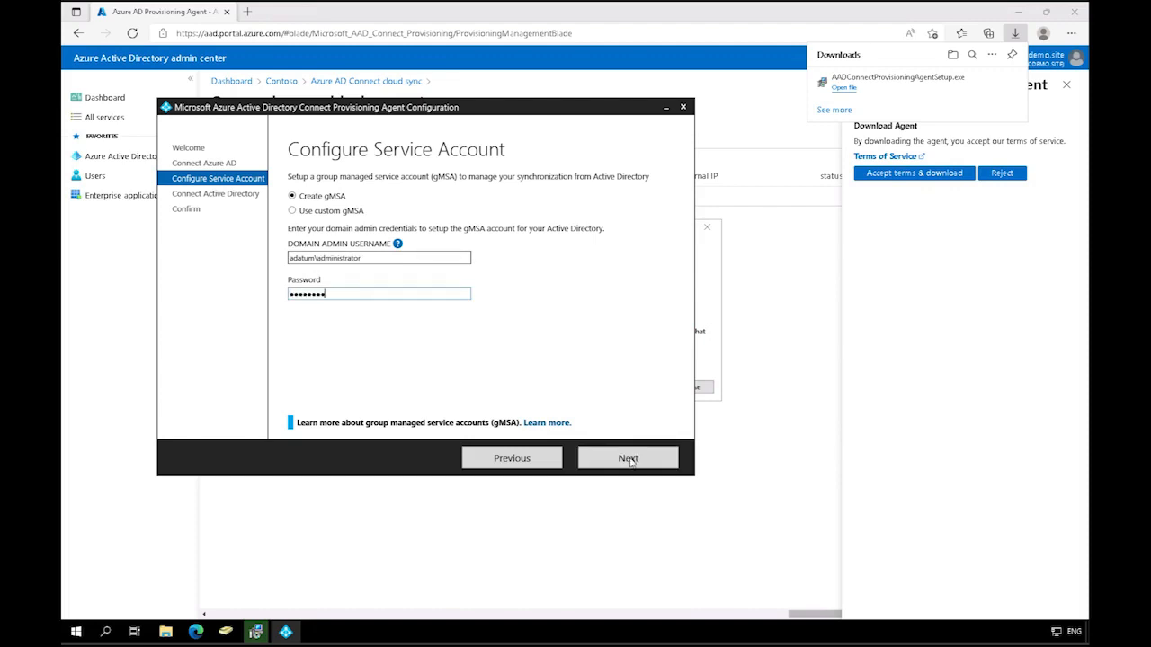
pyautogui.click(628, 458)
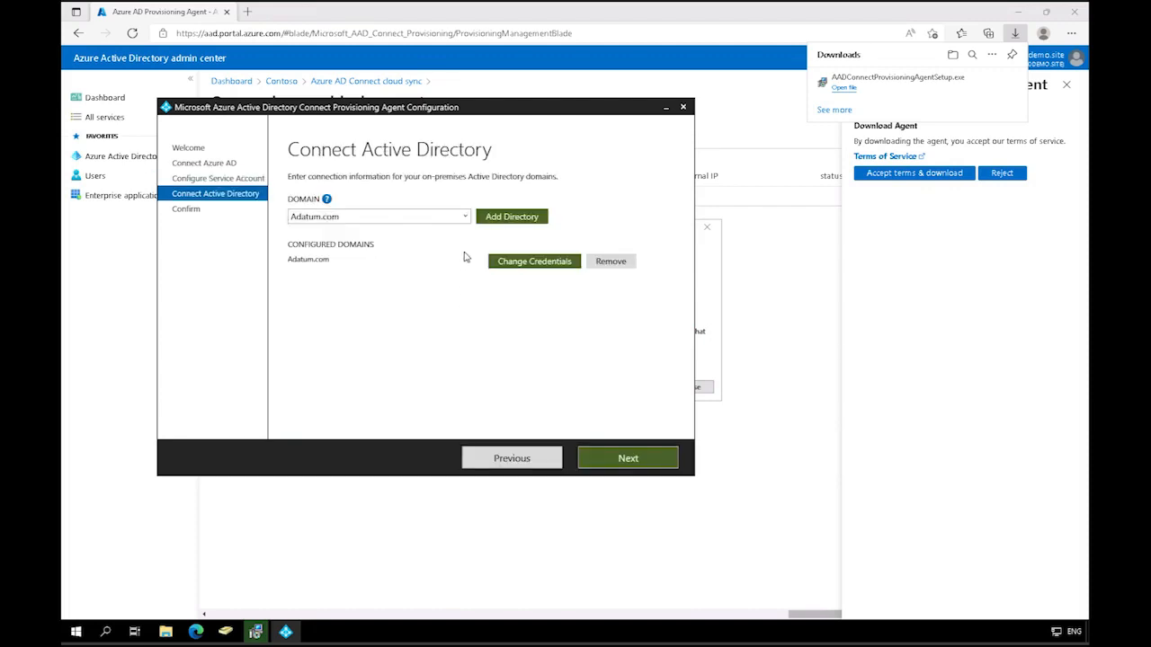
# Step: Accept Adatum.com as the configured domain, confirm the agent configuration and close the wizard and installer
pyautogui.click(465, 218)
pyautogui.click(466, 218)
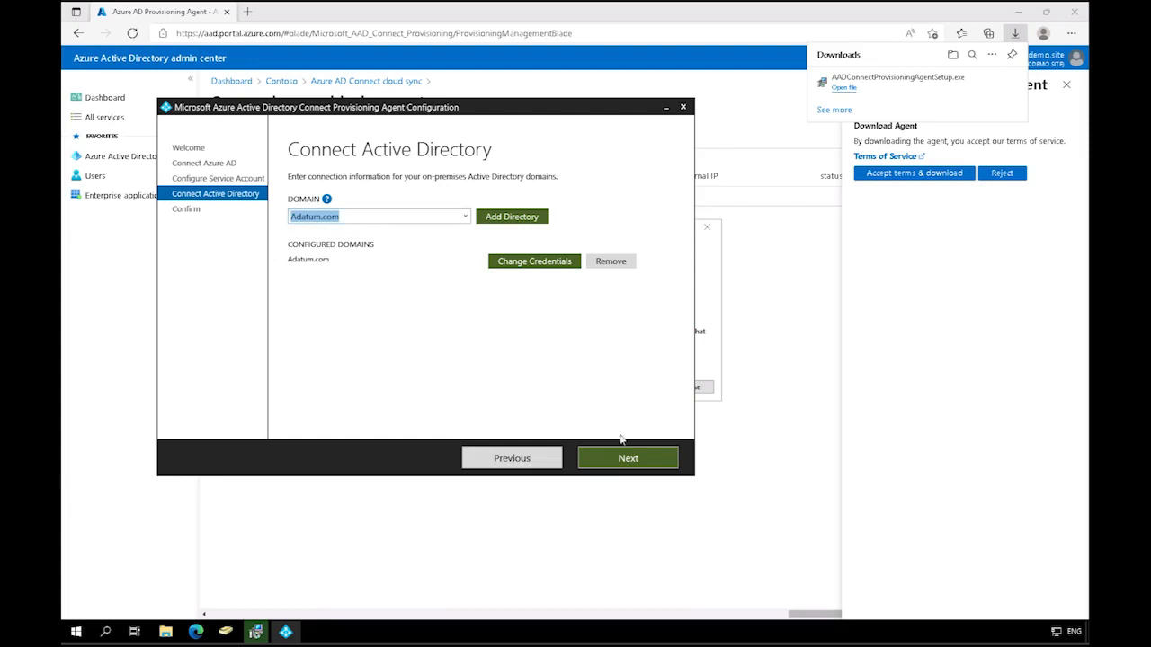
pyautogui.click(642, 461)
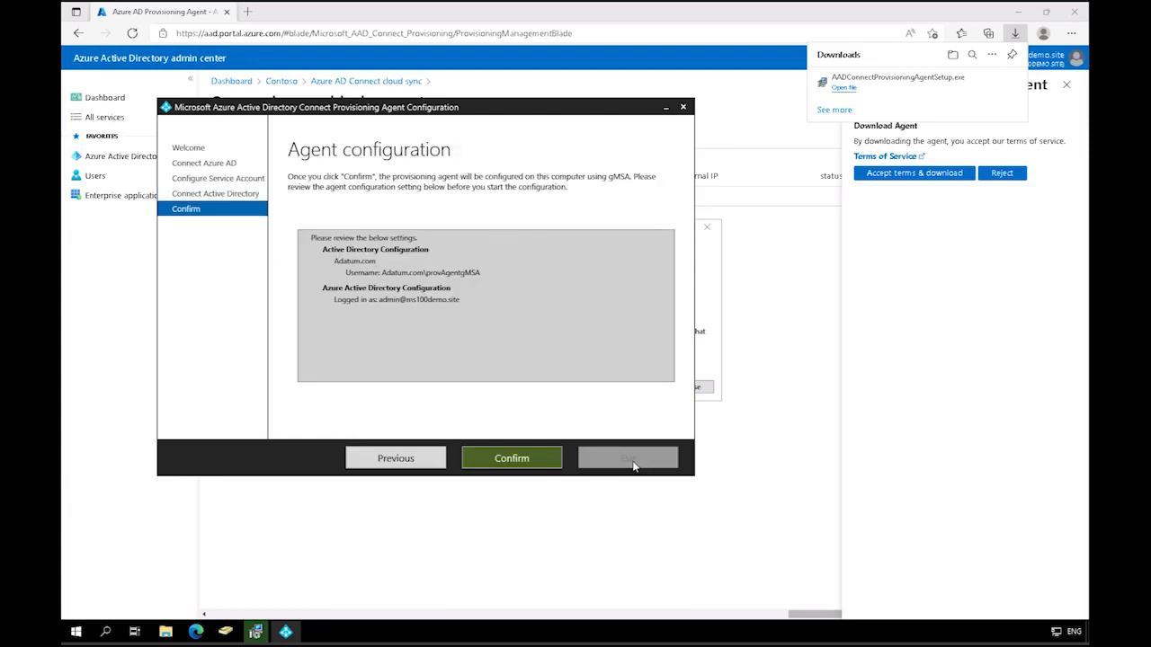
pyautogui.click(512, 459)
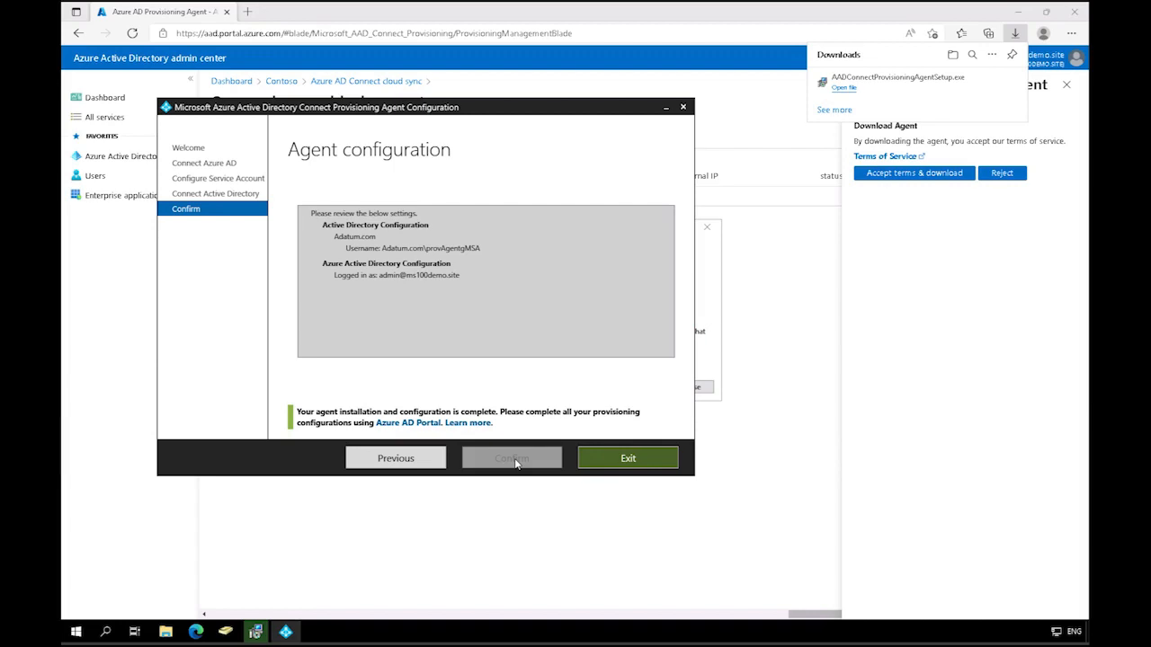
pyautogui.click(642, 459)
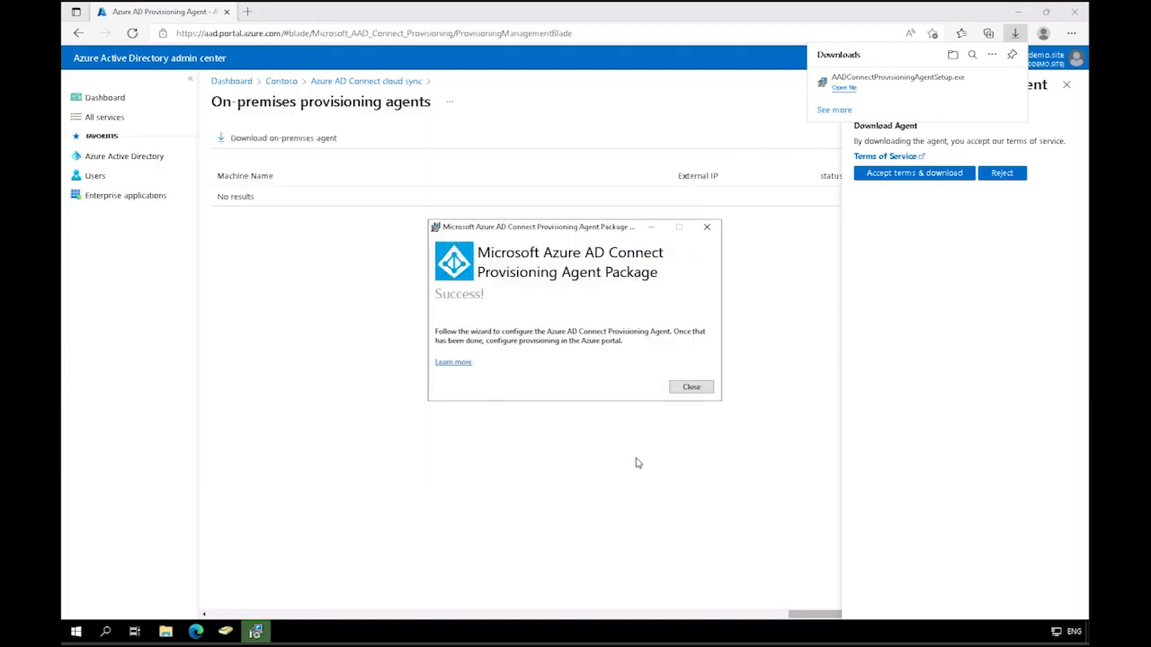
pyautogui.click(689, 387)
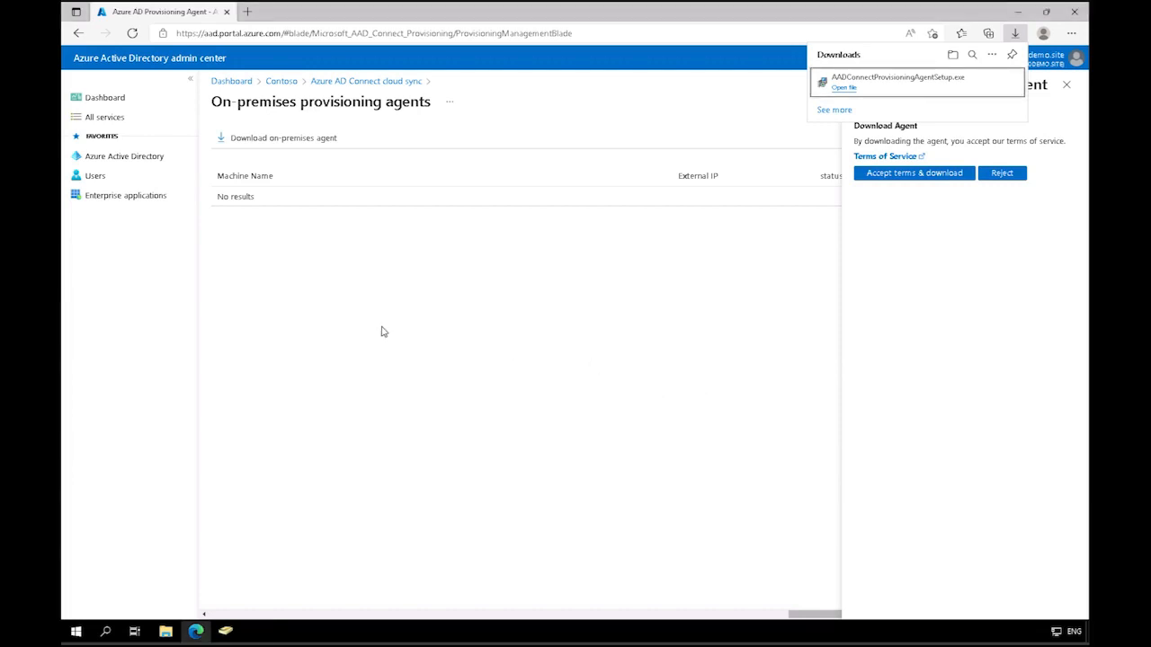
# Step: Check the status of the on-premises provisioning agent in cloud sync, reloading the portal to update it
pyautogui.click(352, 82)
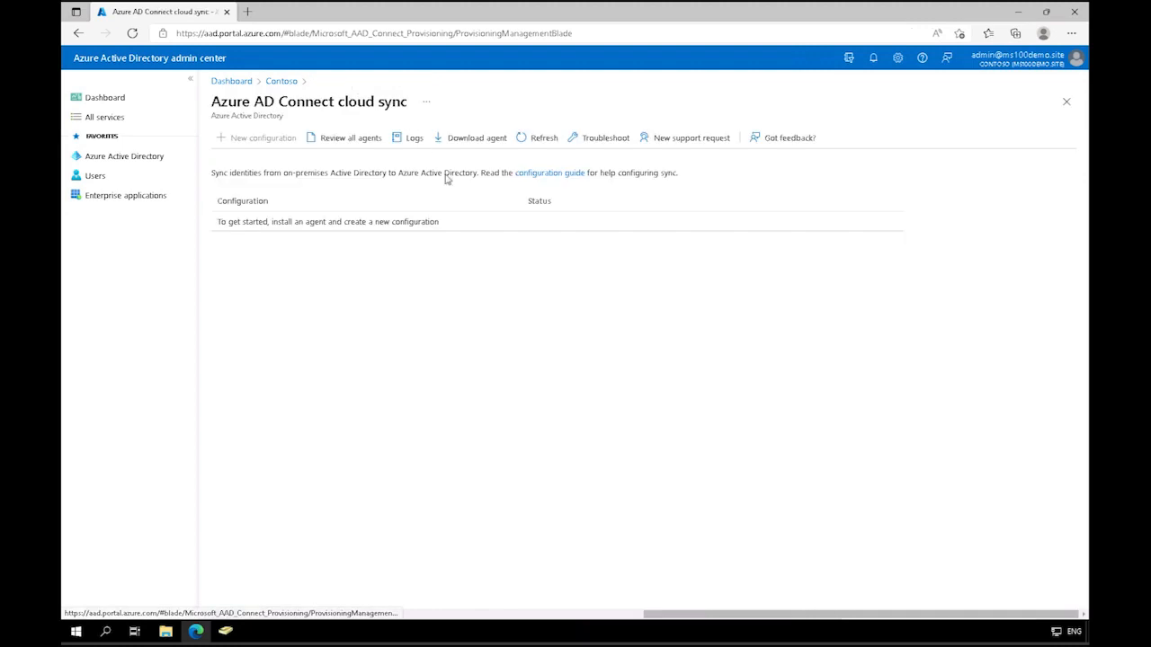
pyautogui.click(369, 144)
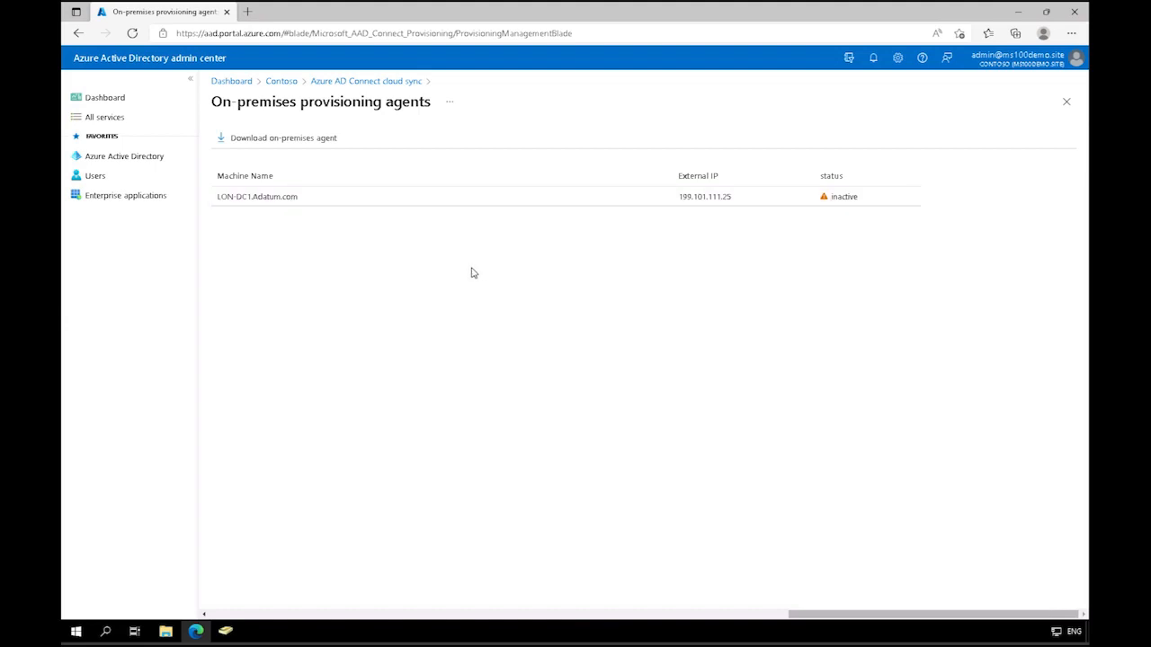
pyautogui.click(132, 33)
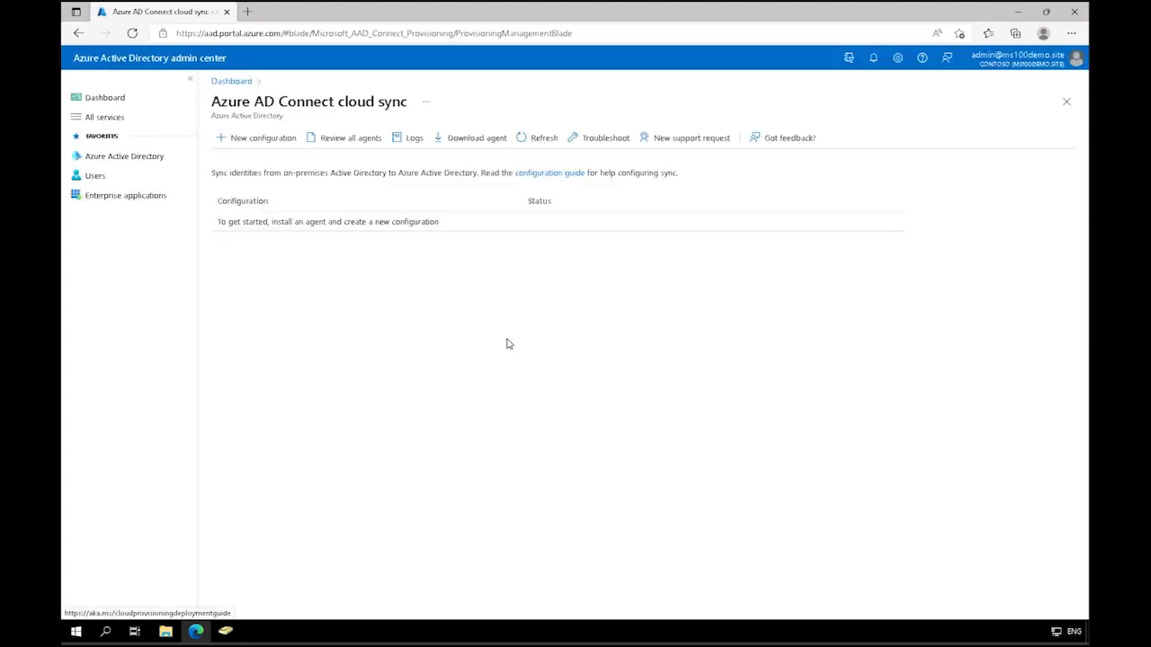
pyautogui.click(355, 141)
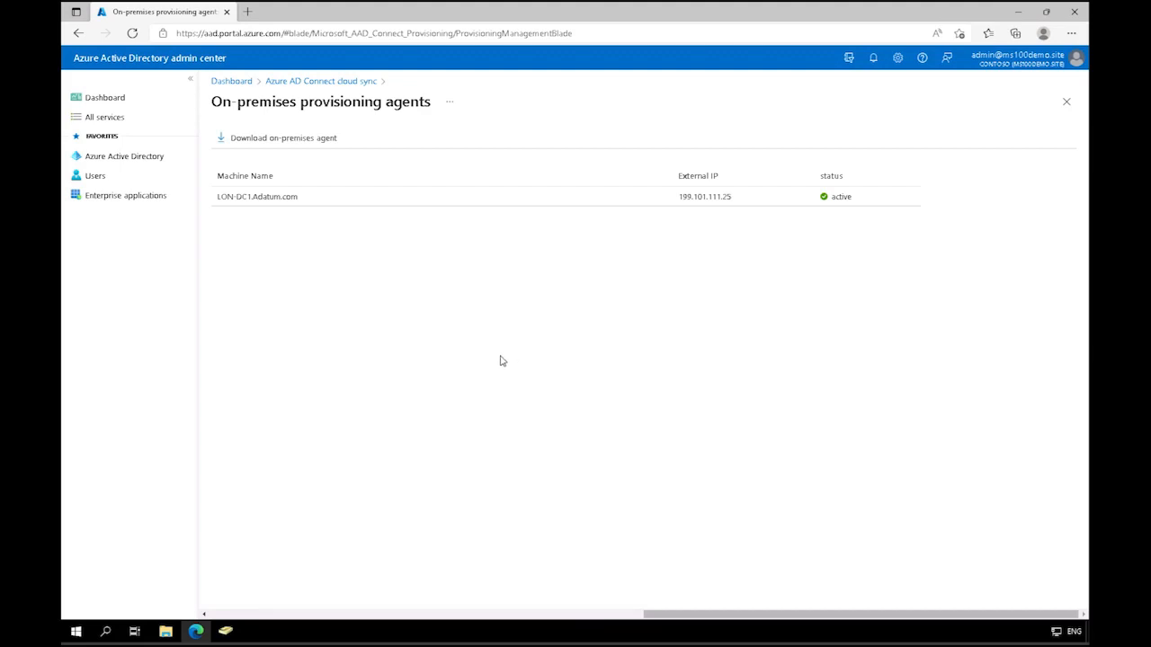
# Step: Create a new cloud sync configuration for the Adatum.com domain with password hash sync enabled
pyautogui.click(332, 82)
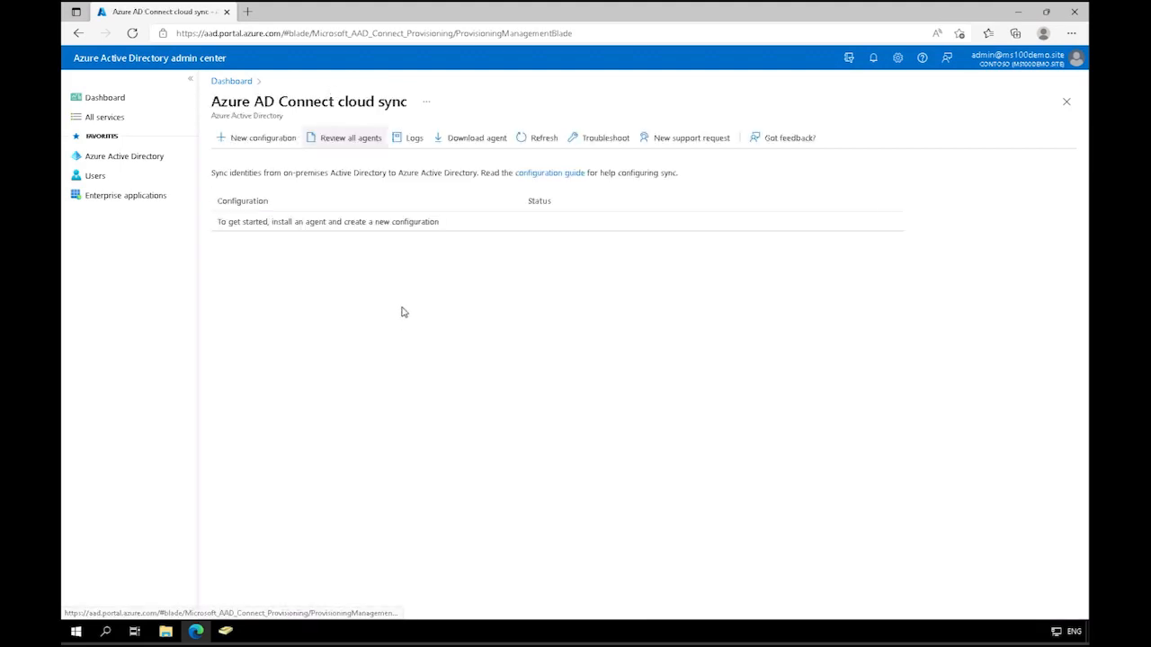
pyautogui.click(263, 141)
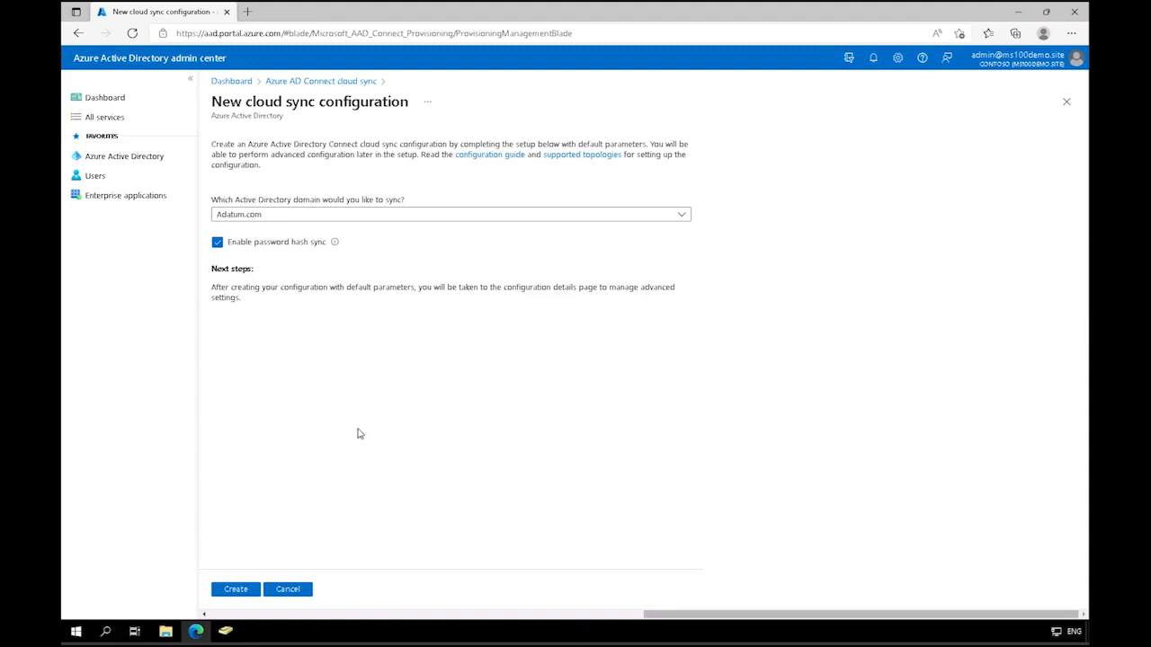
pyautogui.click(236, 589)
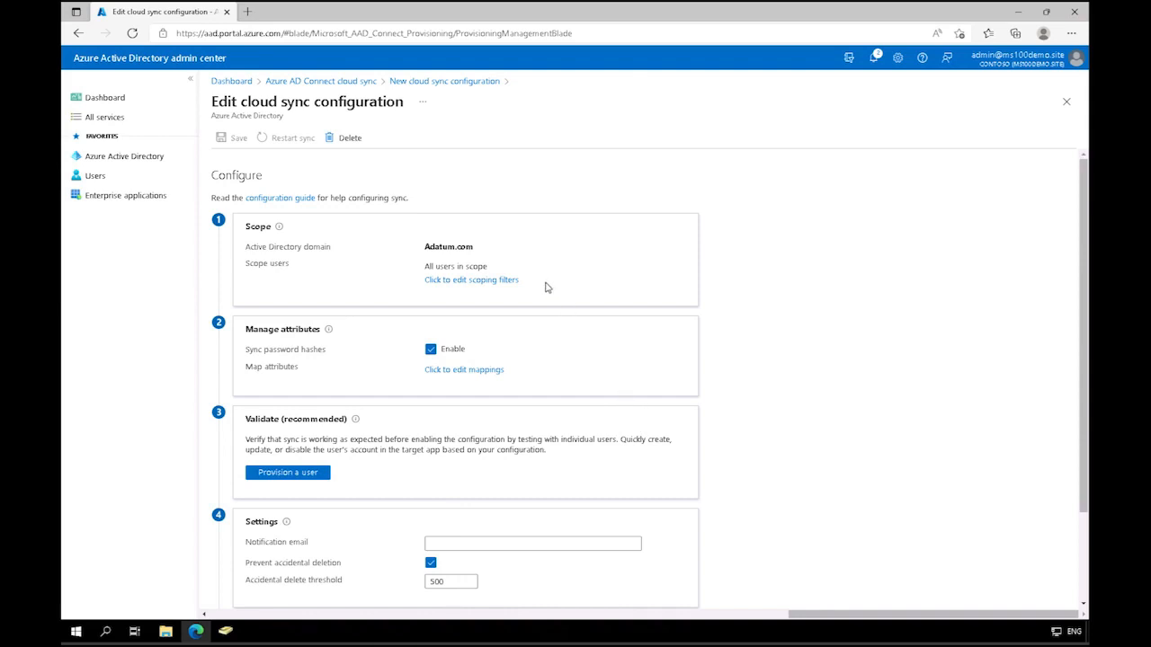
# Step: Review the configuration's user scoping filters, leaving all users in scope, and inspect its attribute mappings
pyautogui.click(497, 281)
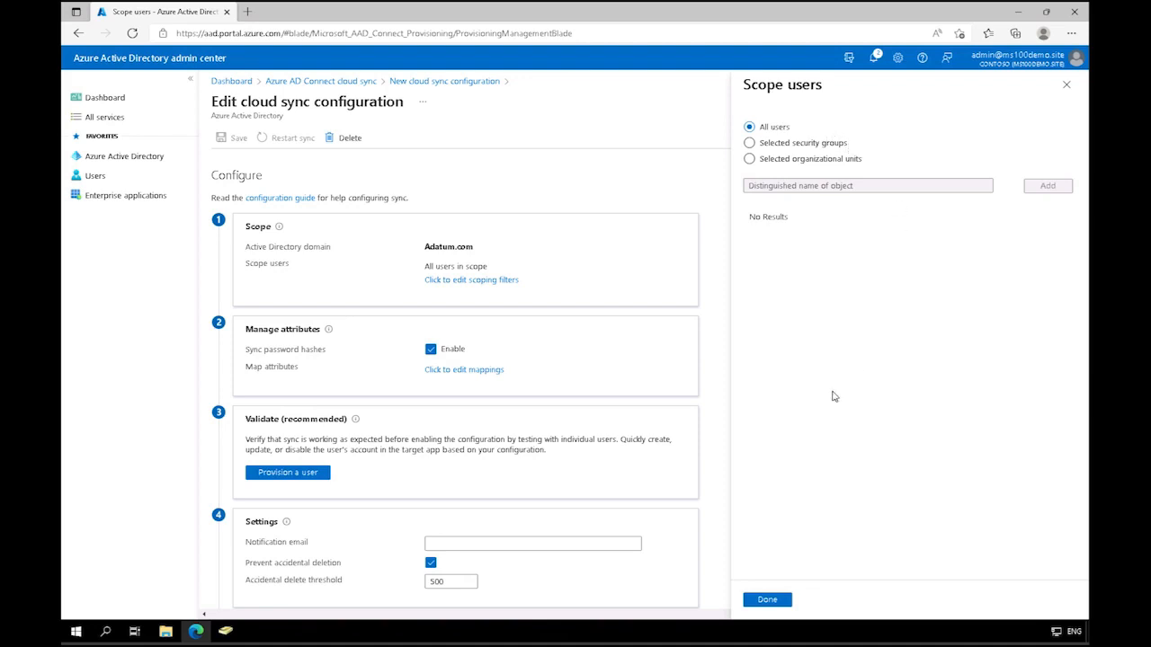
pyautogui.click(769, 600)
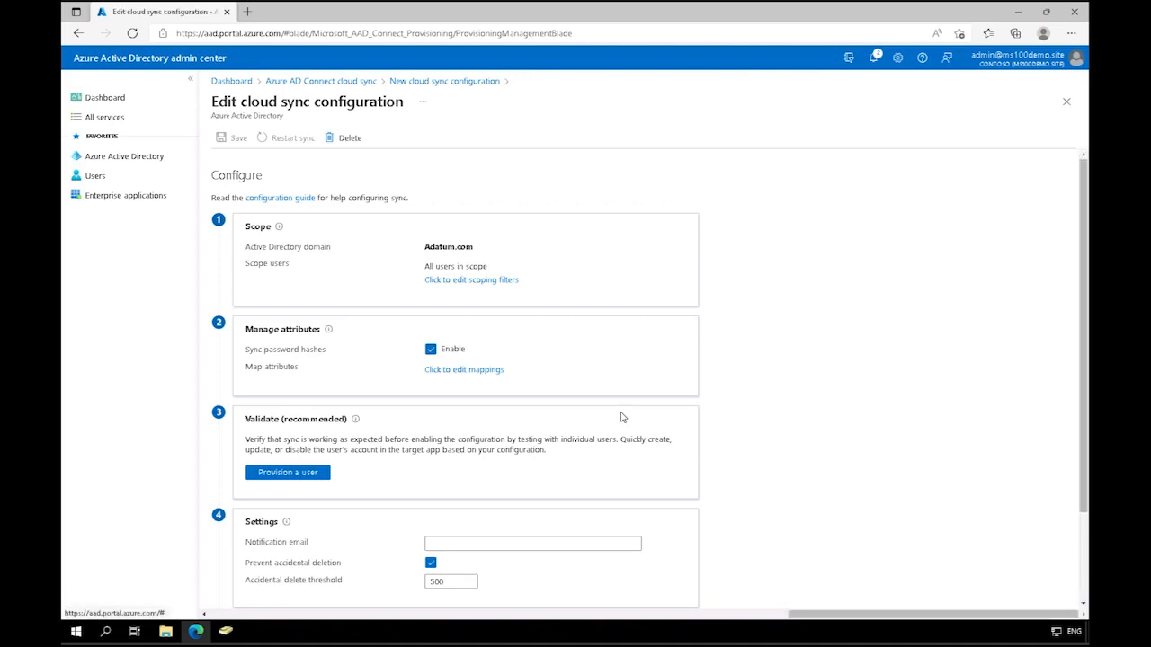
pyautogui.click(492, 376)
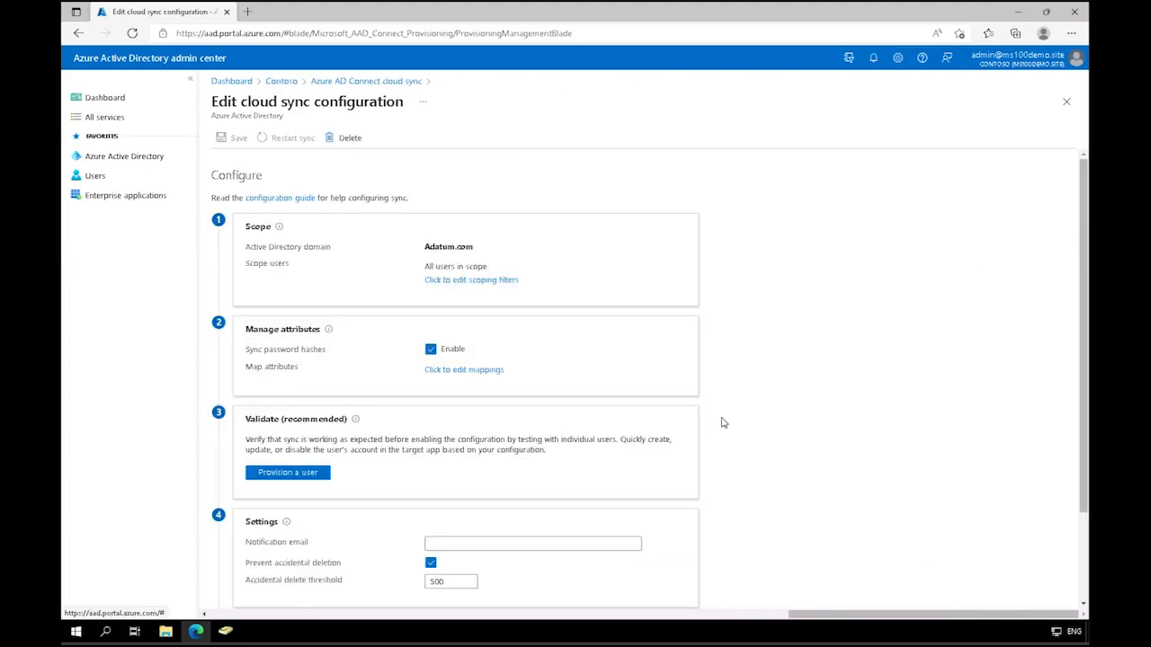
# Step: Provision a Sales user on demand by pasting the user's Active Directory distinguished name, and review the export details
pyautogui.click(301, 475)
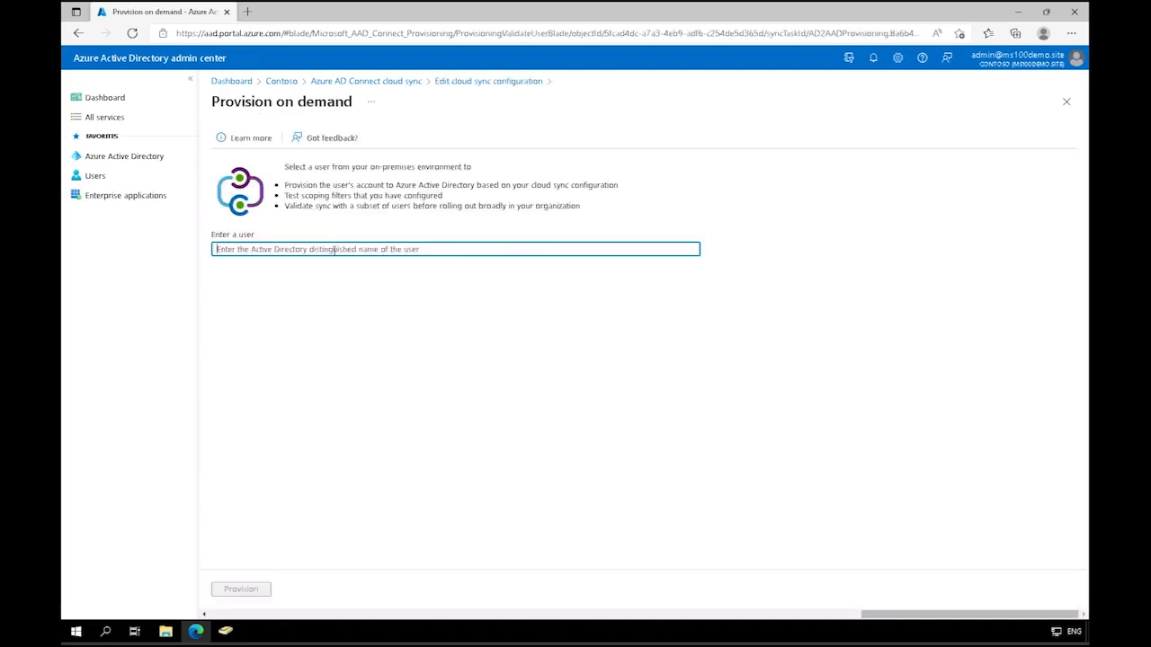
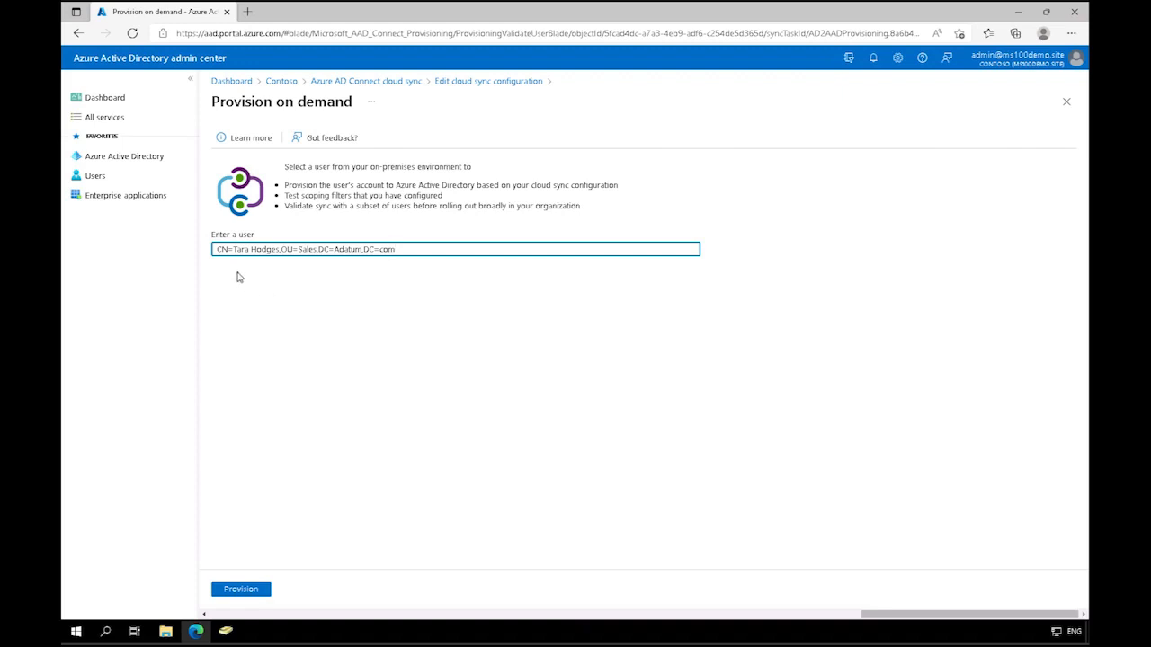
pyautogui.click(249, 589)
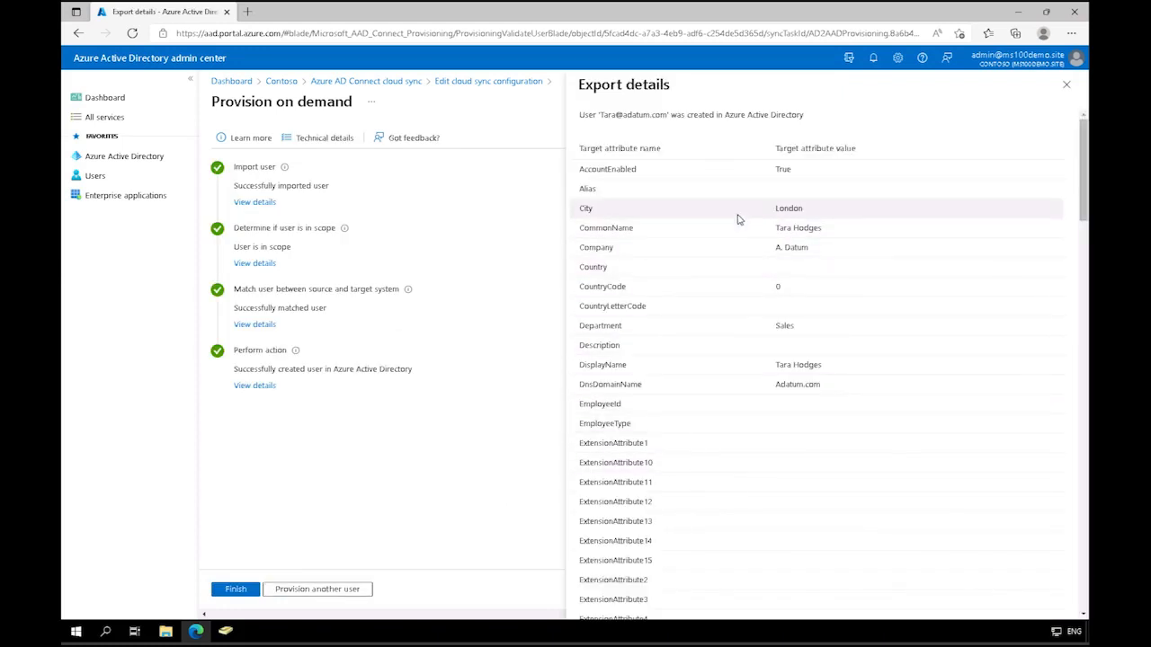
pyautogui.scroll(-8, 1061, 353)
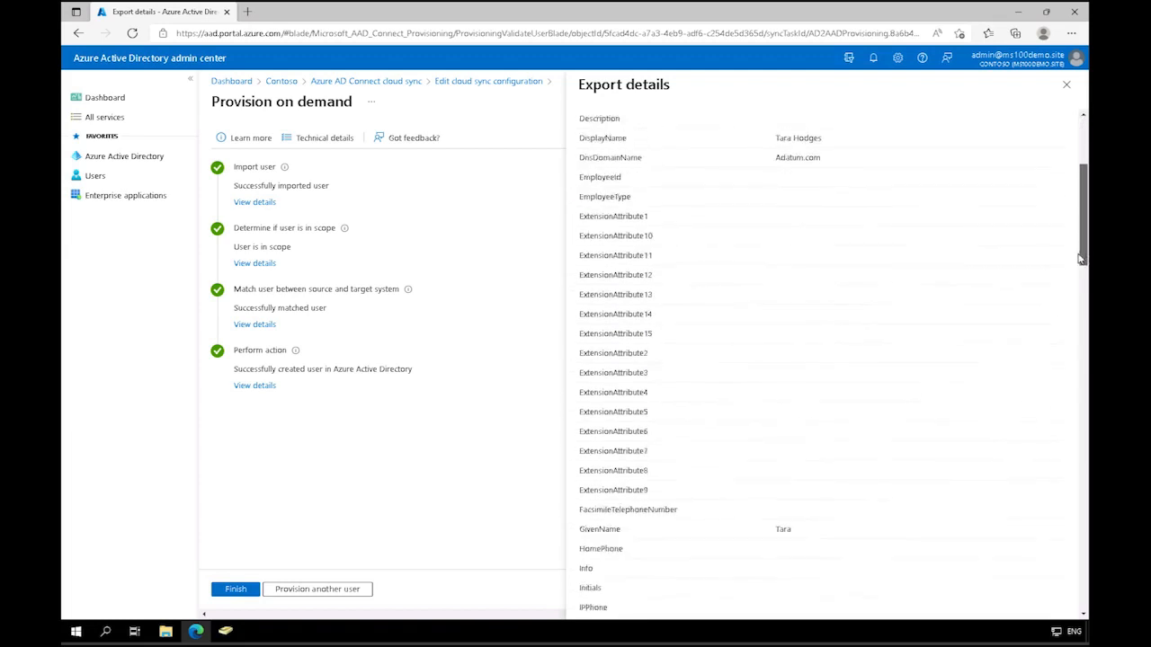
# Step: Finish the on-demand provisioning check and fill in the administrator's e-mail as the cloud sync configuration's notification address
pyautogui.scroll(-5, 1061, 353)
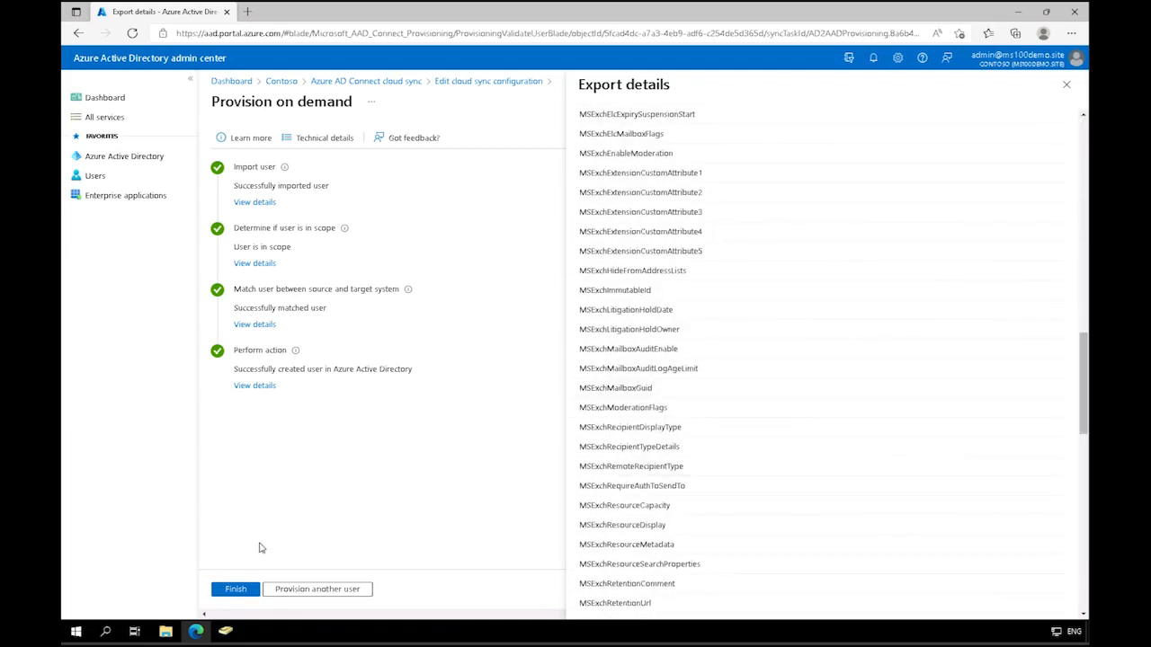
pyautogui.click(238, 593)
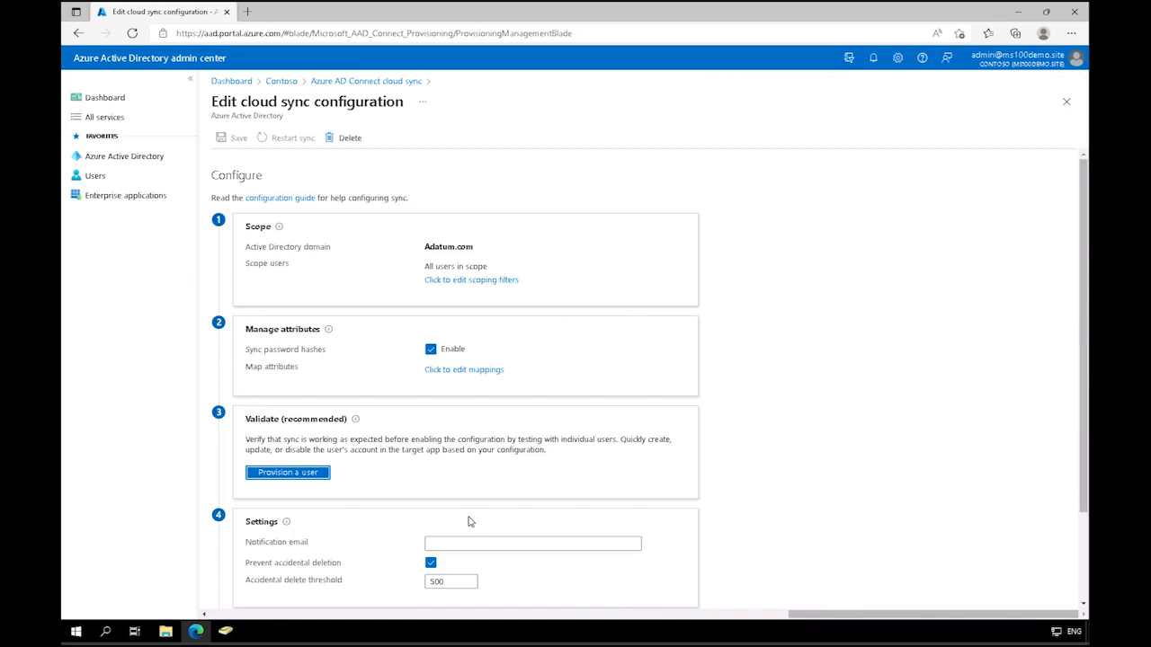
pyautogui.click(463, 539)
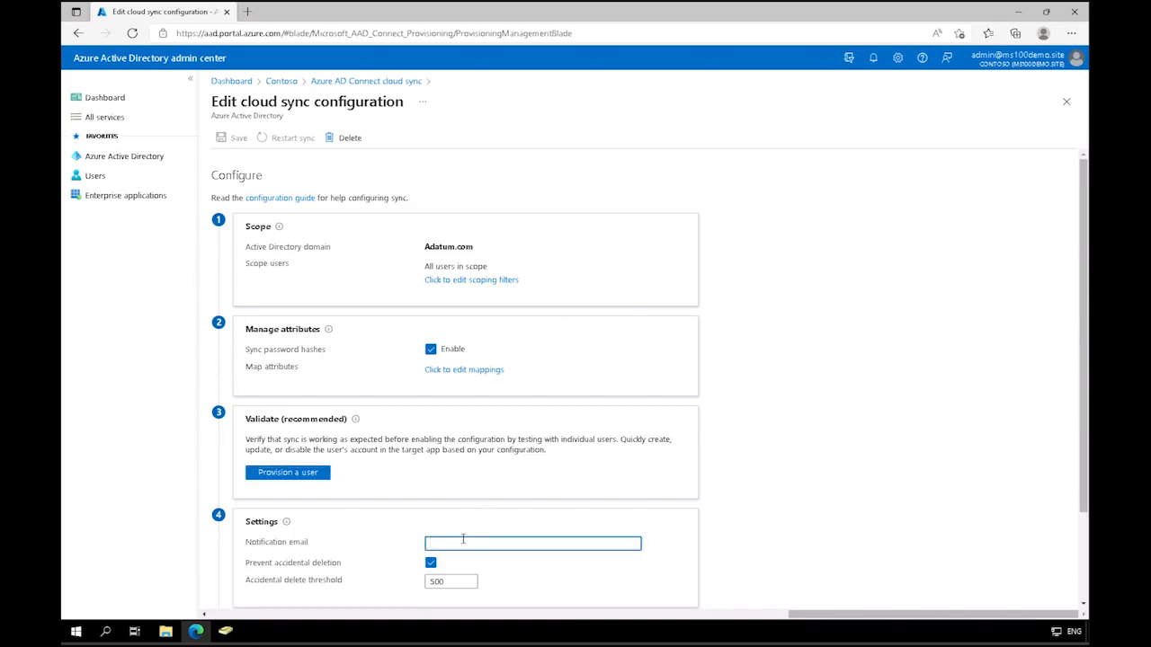
pyautogui.scroll(-2, 463, 539)
pyautogui.write('admin@')
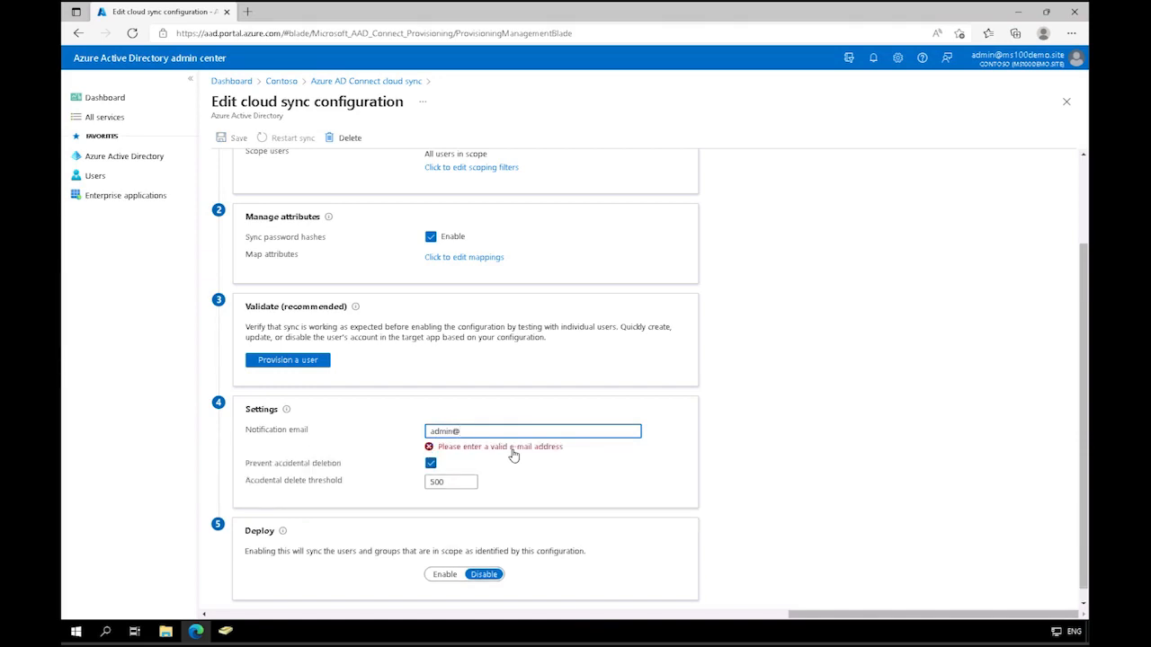
pyautogui.write('ms0')
pyautogui.press('BackSpace')
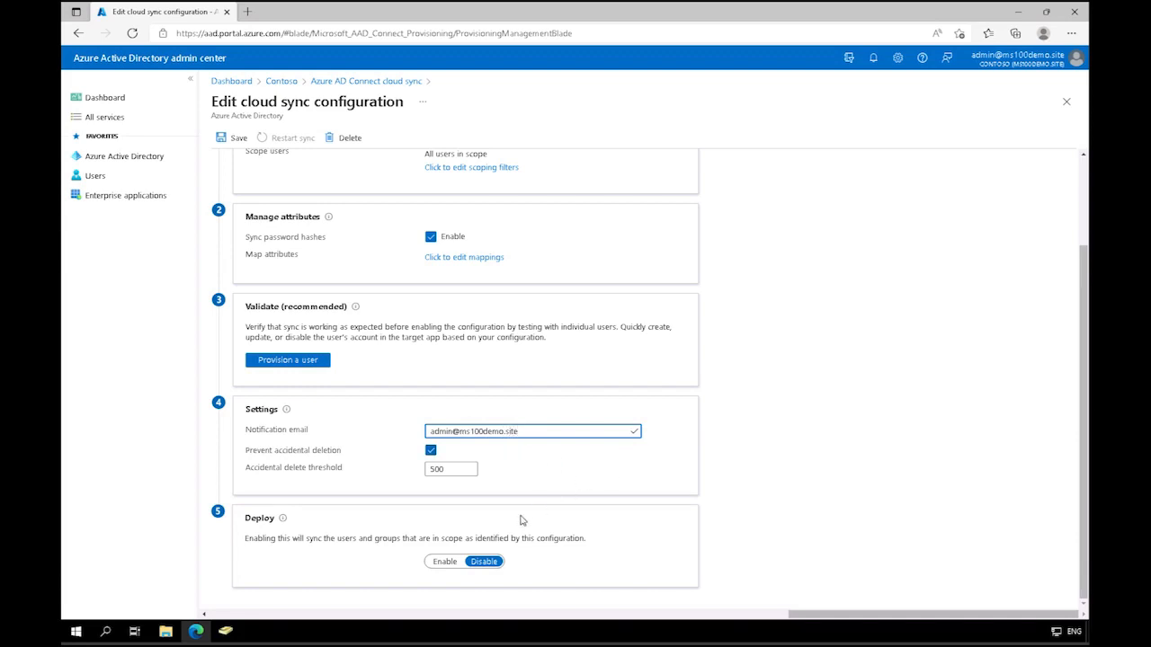
# Step: Enable deployment of the Adatum.com cloud sync configuration and save the changes
pyautogui.click(449, 561)
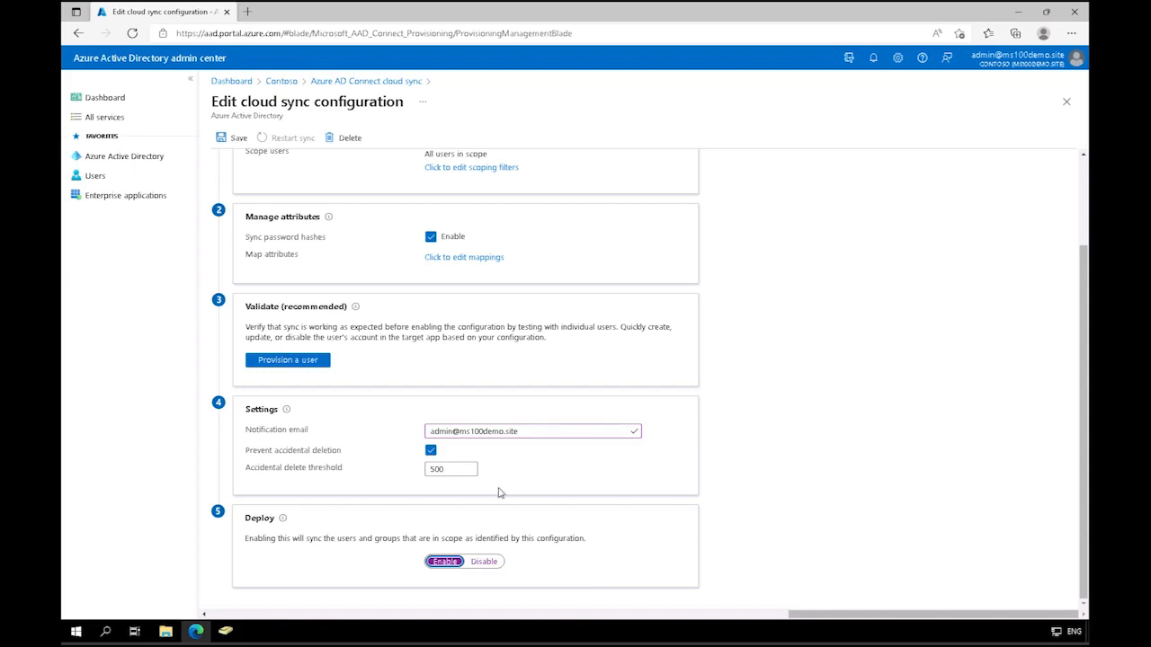
pyautogui.click(232, 140)
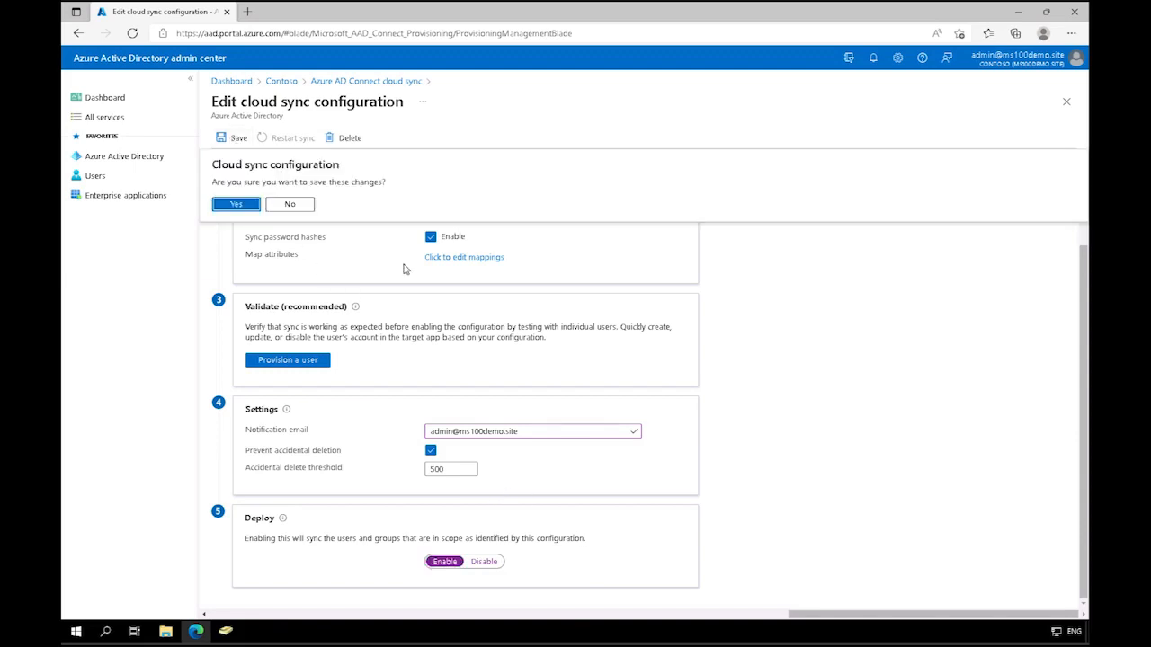
pyautogui.click(238, 207)
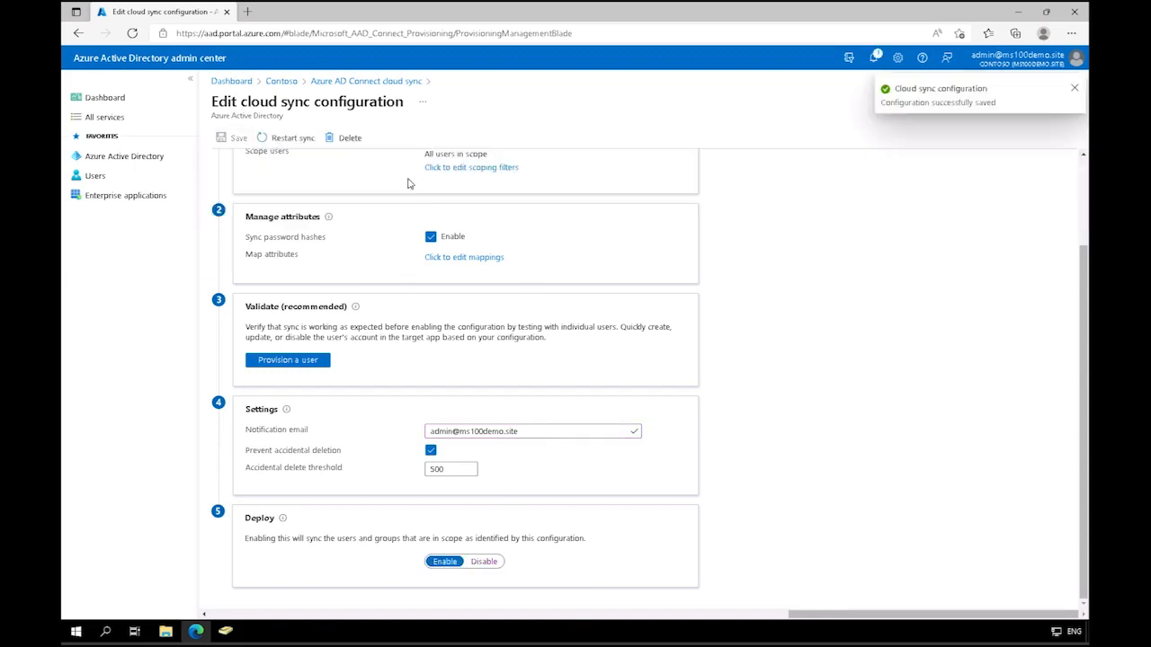
# Step: Review the cloud sync status and provisioning logs, and open the Azure Active Directory users list
pyautogui.click(378, 81)
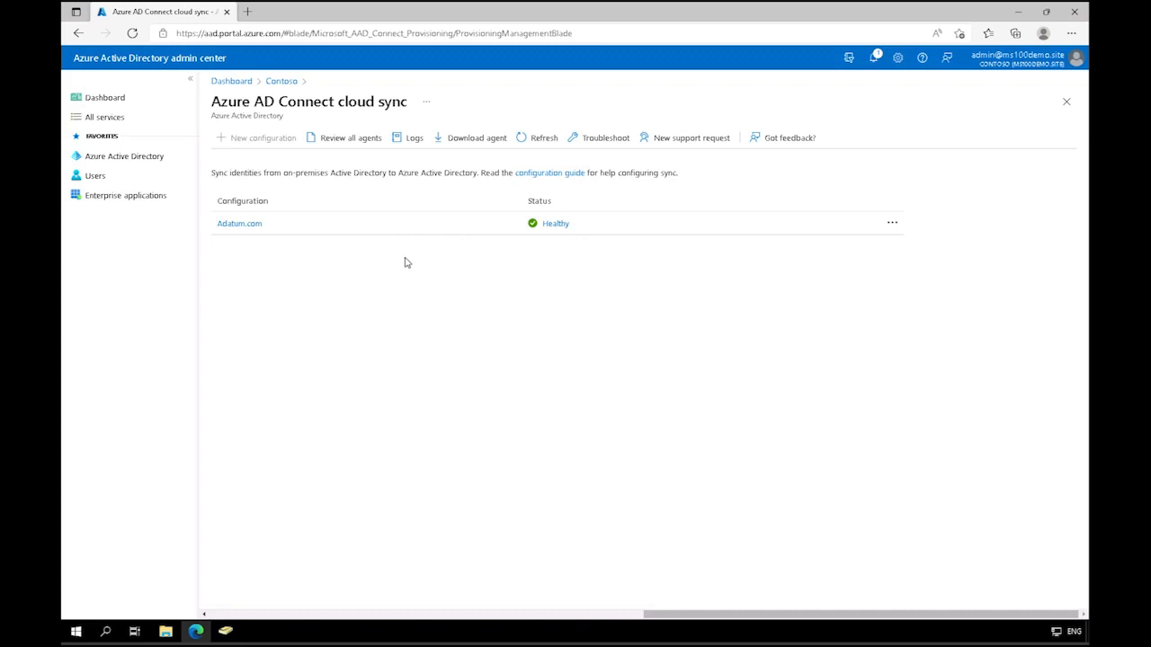
pyautogui.click(409, 137)
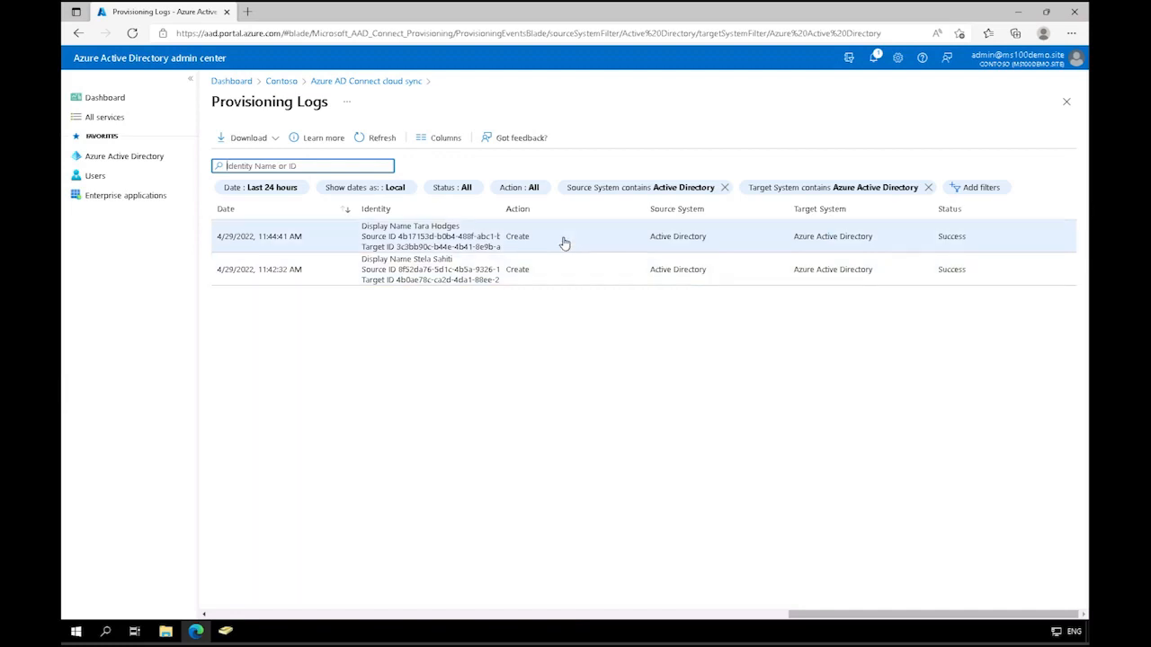
pyautogui.click(332, 83)
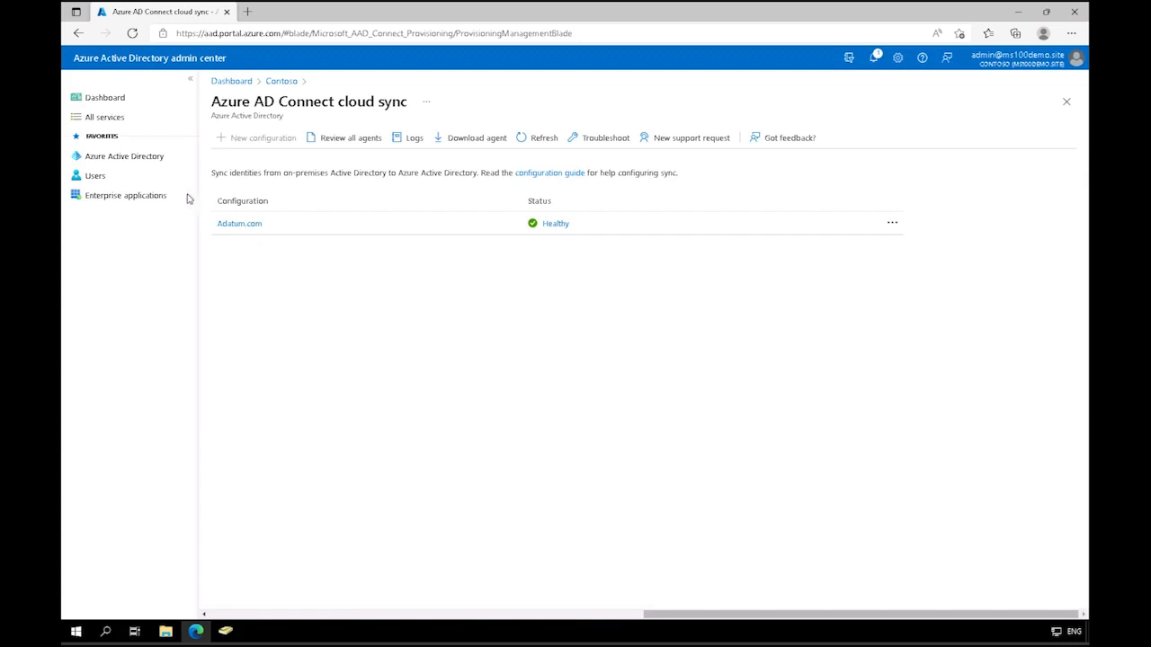
pyautogui.click(150, 160)
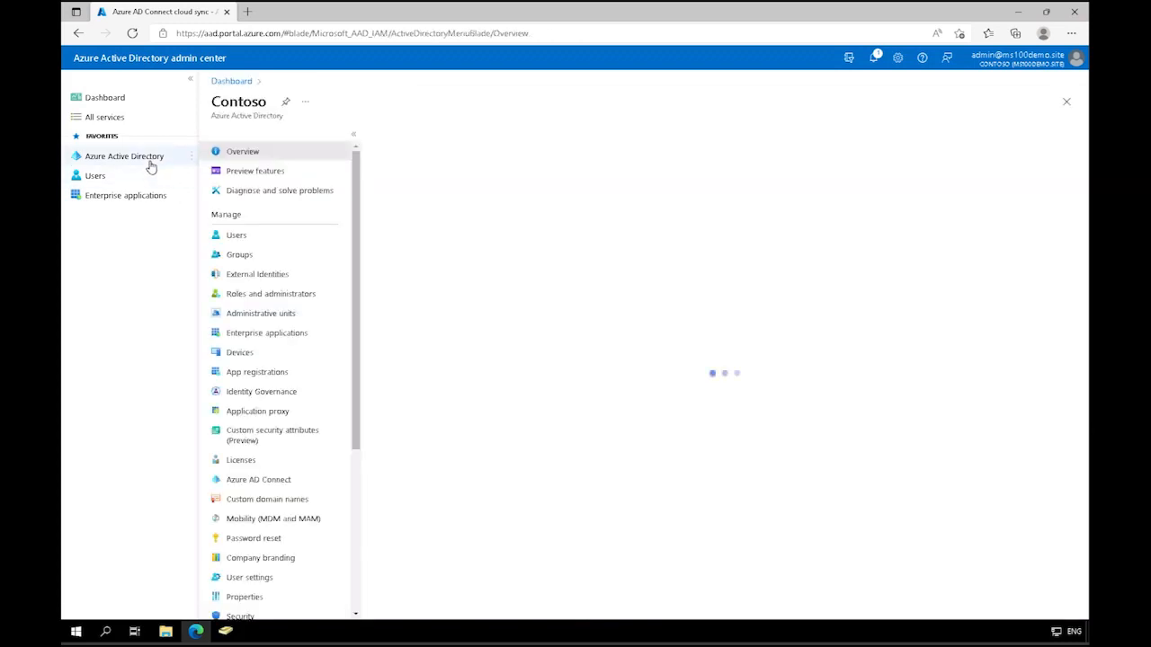
pyautogui.click(236, 235)
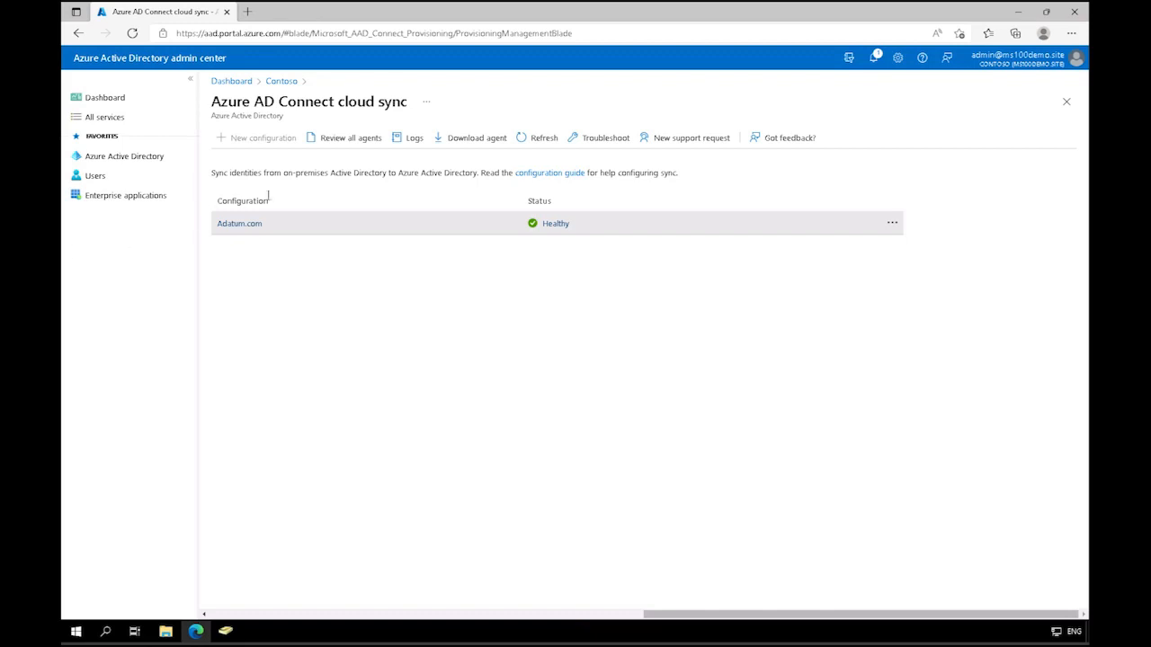
# Step: Recheck the provisioning logs for newly synced identities and examine the directory sync state in the list of all users
pyautogui.click(417, 142)
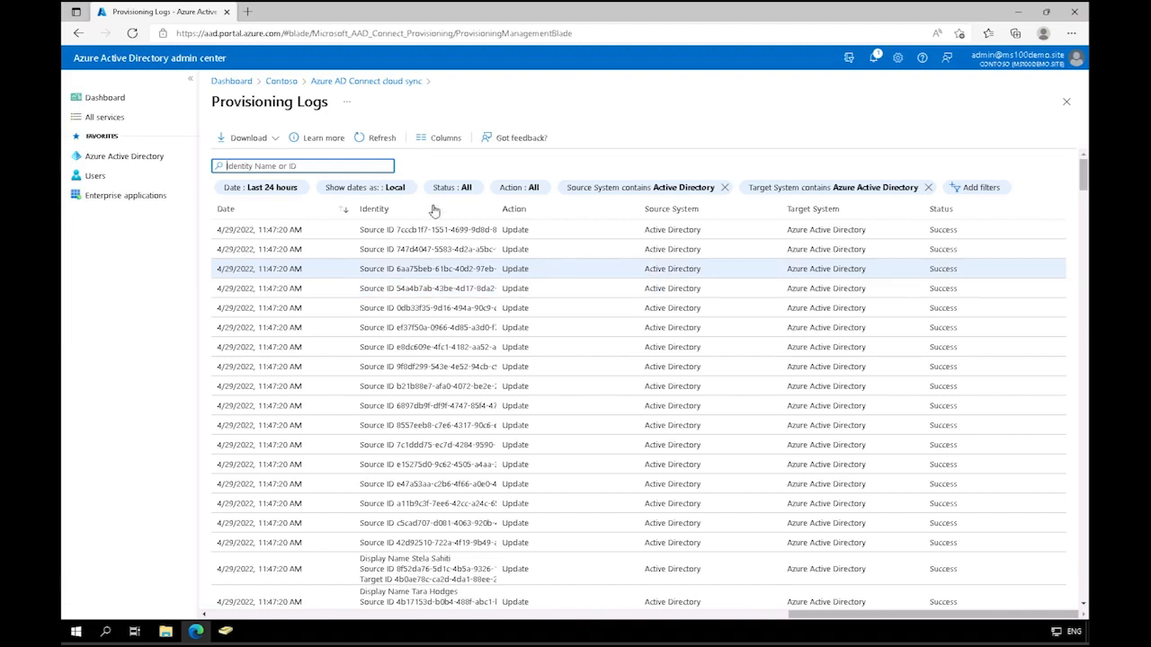
pyautogui.click(130, 156)
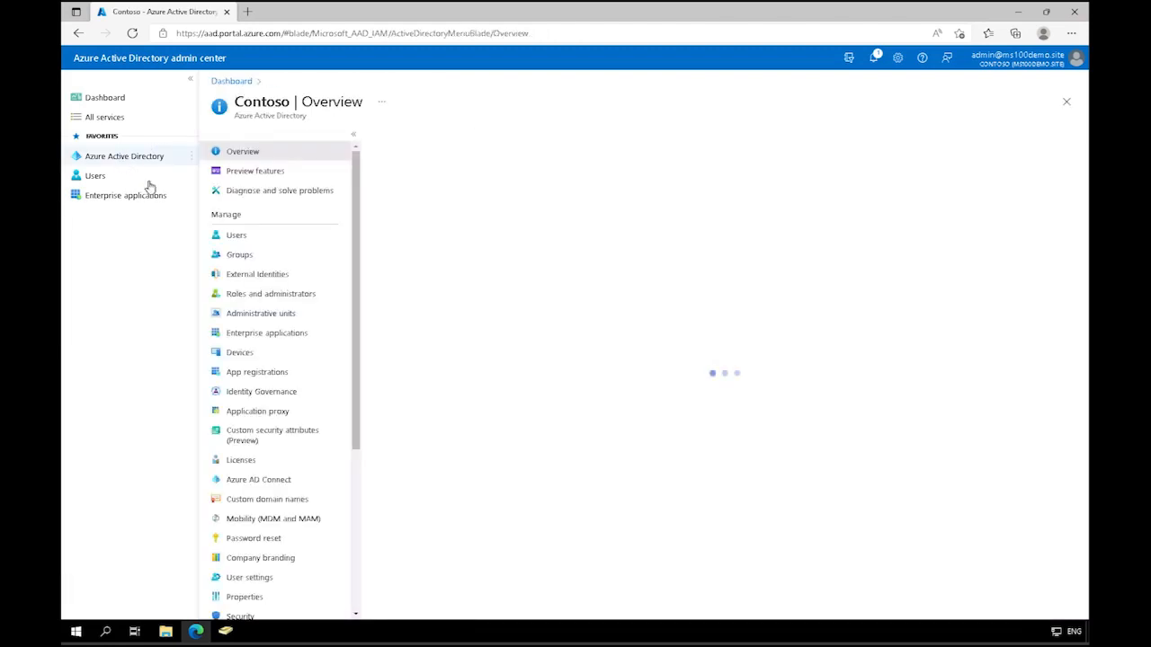
pyautogui.click(248, 238)
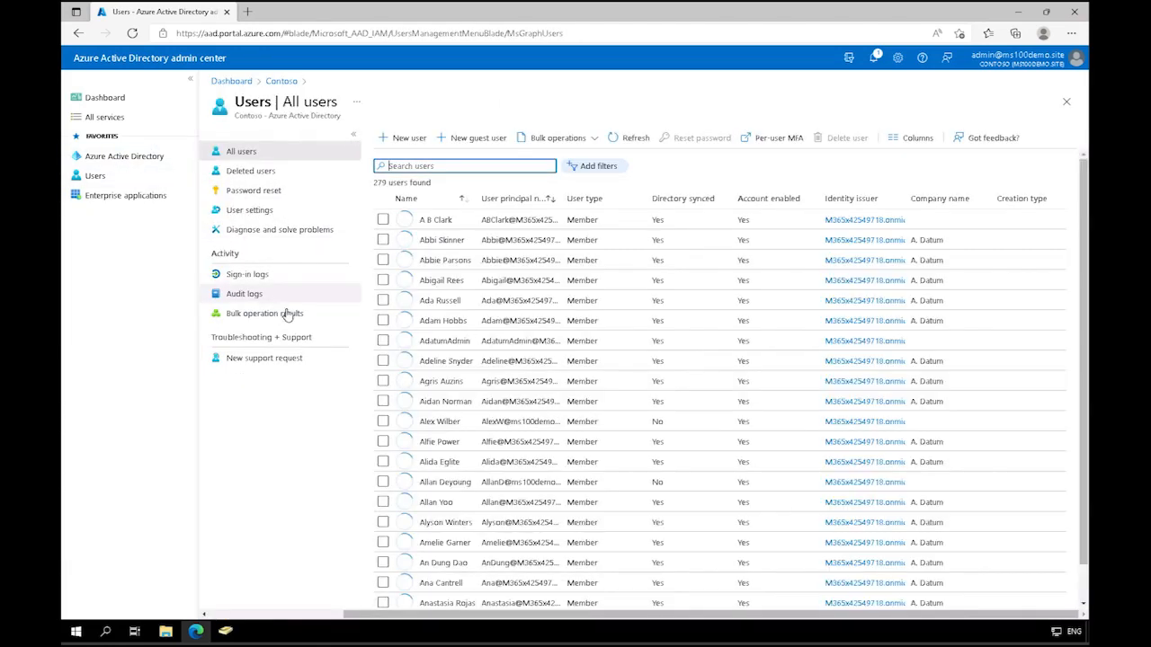
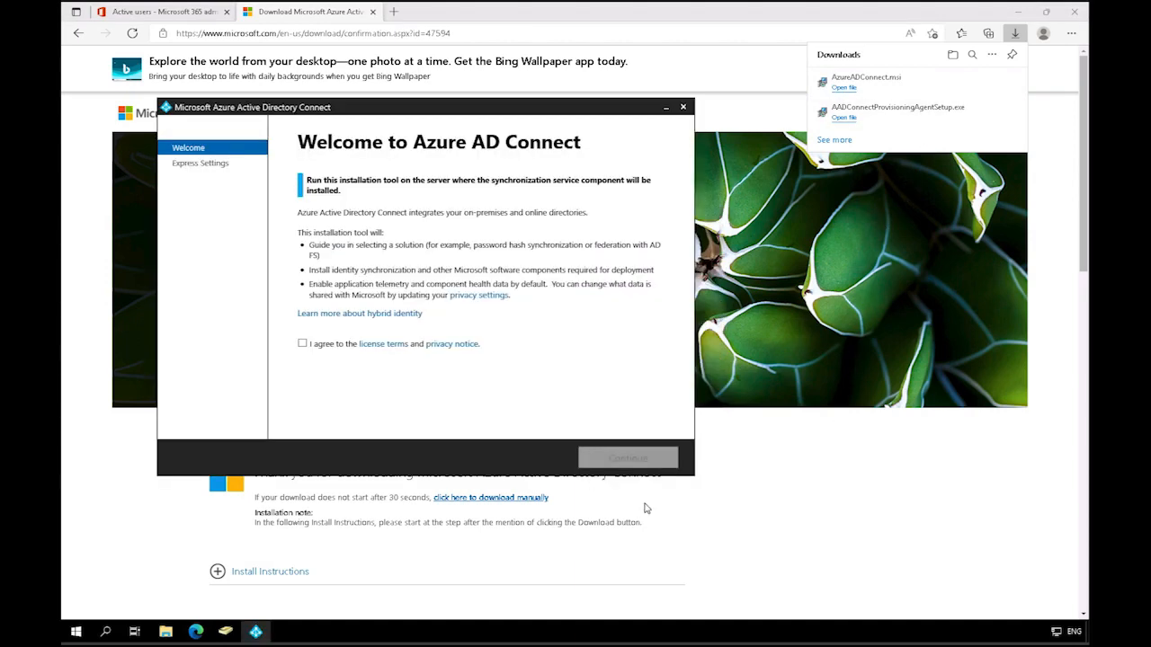
# Step: Accept the Azure AD Connect license terms and choose the customized setup instead of the express settings
pyautogui.click(302, 347)
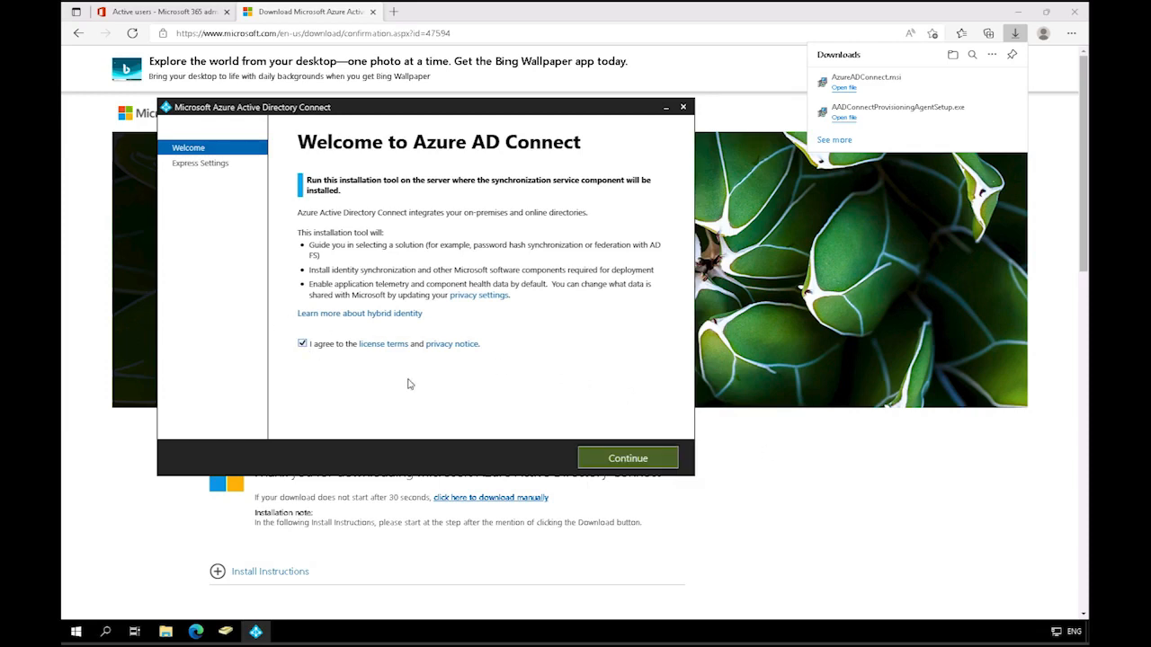
pyautogui.click(642, 460)
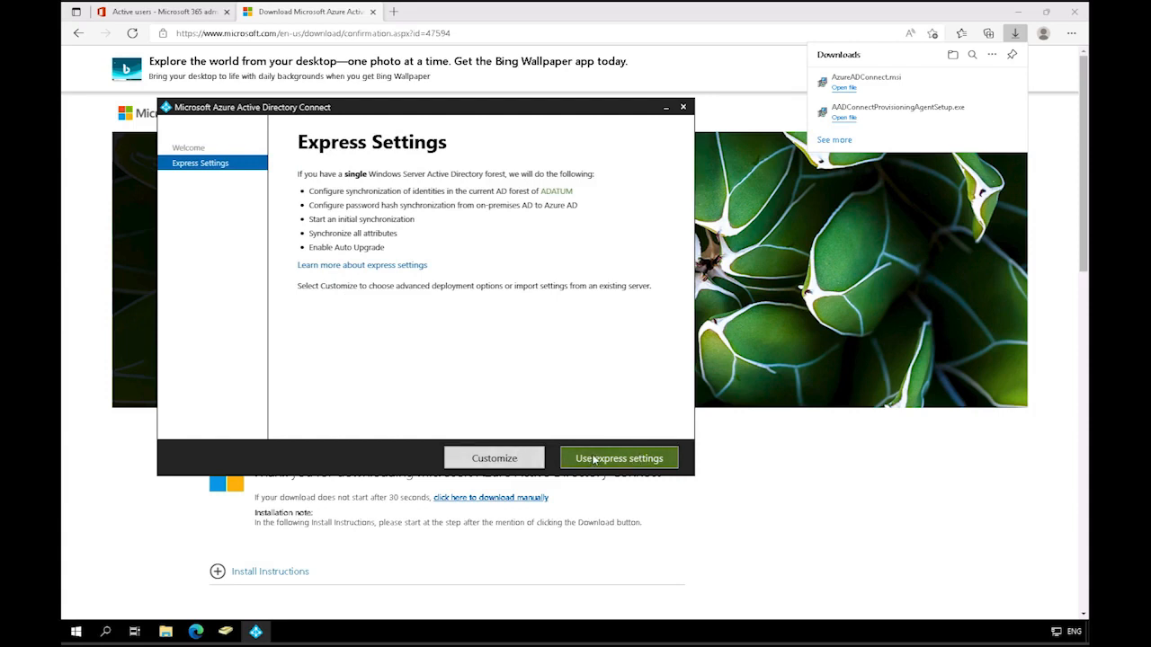
pyautogui.click(524, 460)
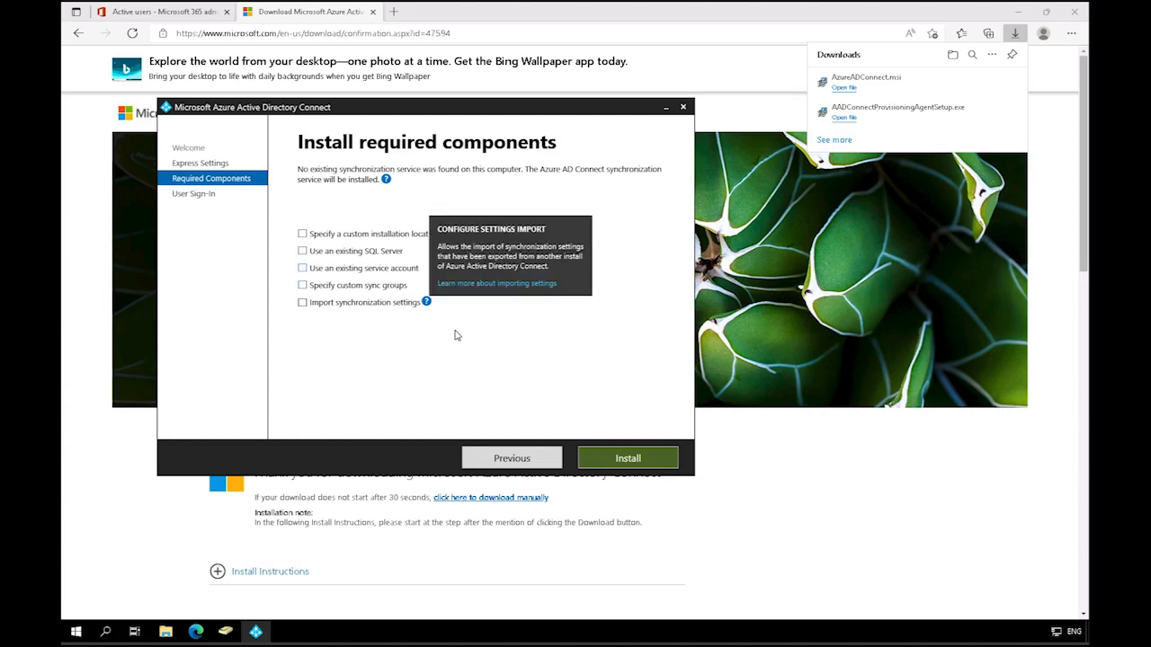
# Step: Install the required components without optional settings and enable single sign-on alongside Password Hash Synchronization
pyautogui.click(630, 459)
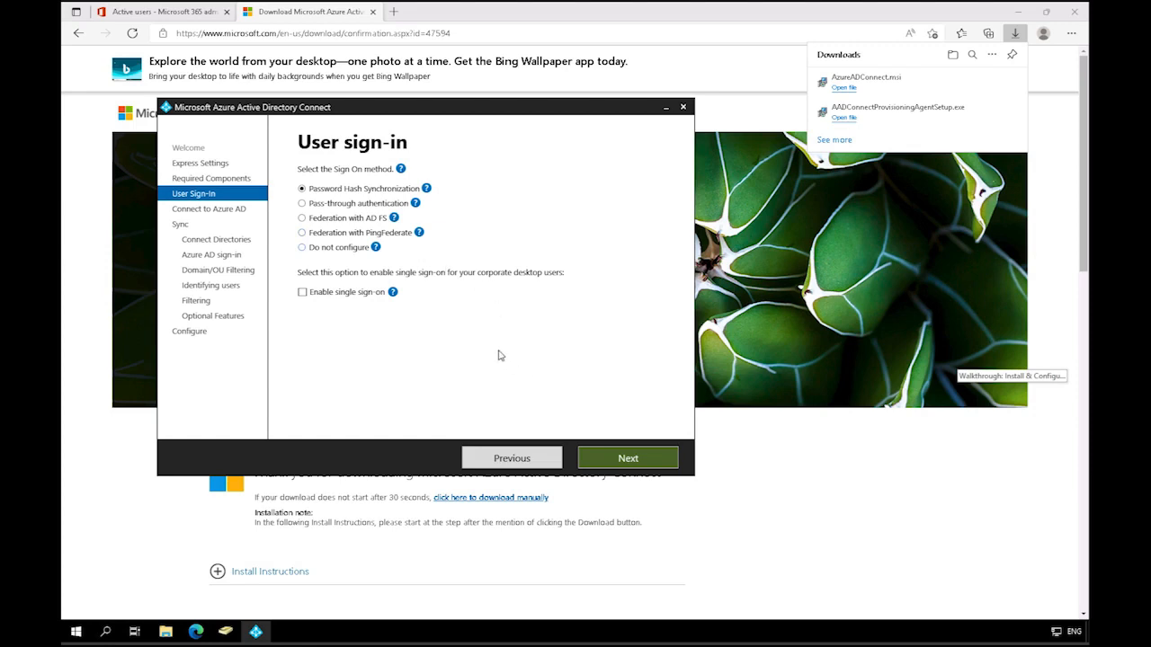
pyautogui.click(303, 292)
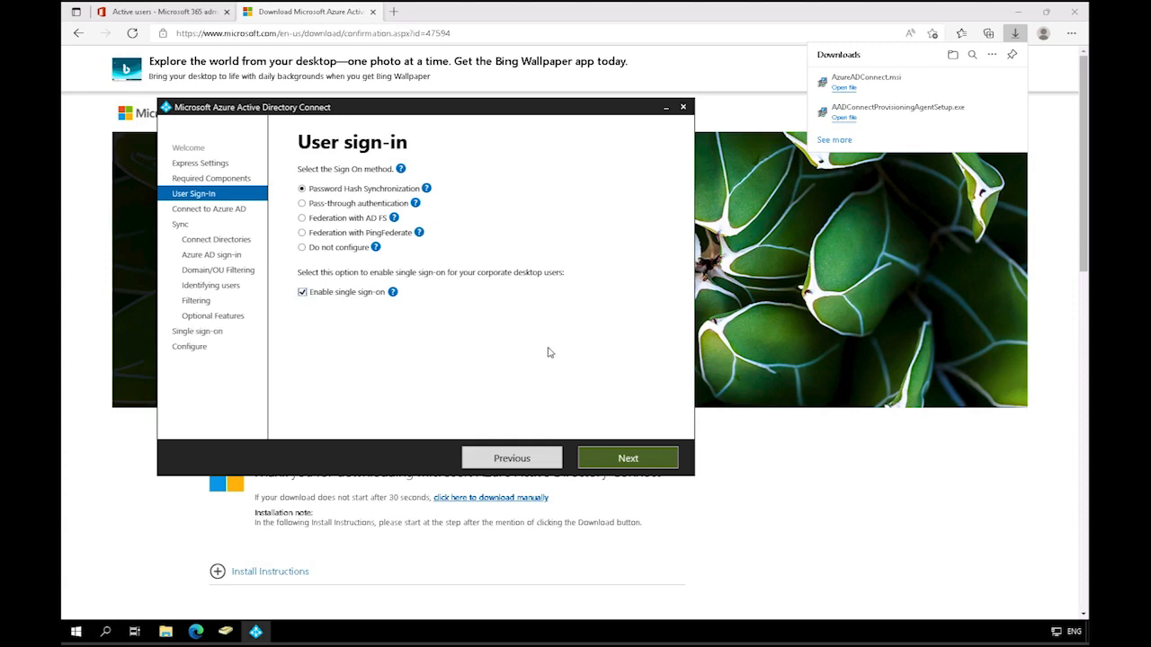
pyautogui.click(649, 461)
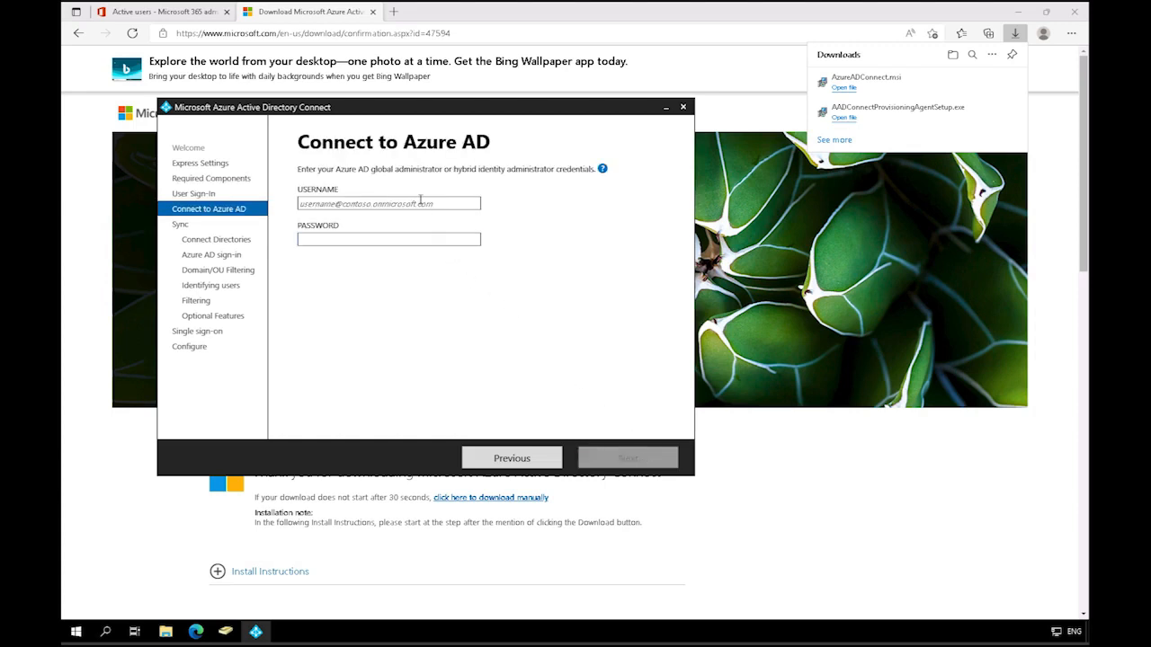
# Step: Connect to Azure AD by entering the global administrator's username and account password
pyautogui.click(420, 202)
pyautogui.write('domain')
pyautogui.press('BackSpace')
pyautogui.press('BackSpace')
pyautogui.press('BackSpace')
pyautogui.press('BackSpace')
pyautogui.press('BackSpace')
pyautogui.press('BackSpace')
pyautogui.press('Tab')
pyautogui.write('********')
pyautogui.click(649, 457)
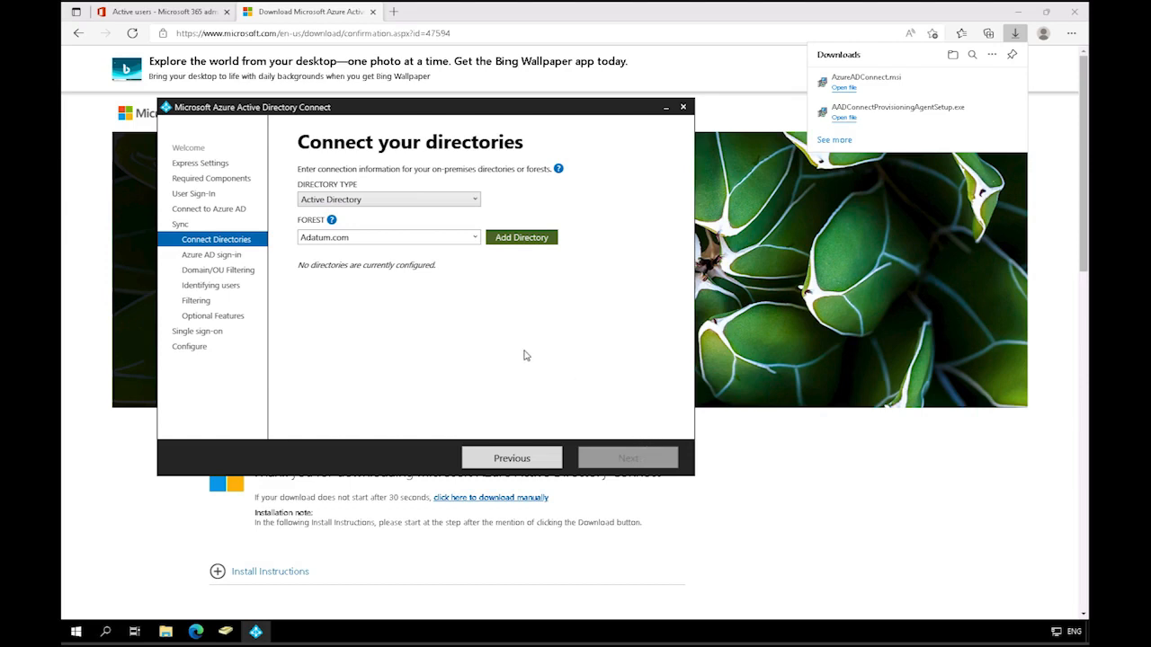
# Step: Choose the Active Directory type and the Adatum.com forest, and begin adding that directory
pyautogui.click(452, 201)
pyautogui.click(453, 208)
pyautogui.click(451, 238)
pyautogui.click(540, 241)
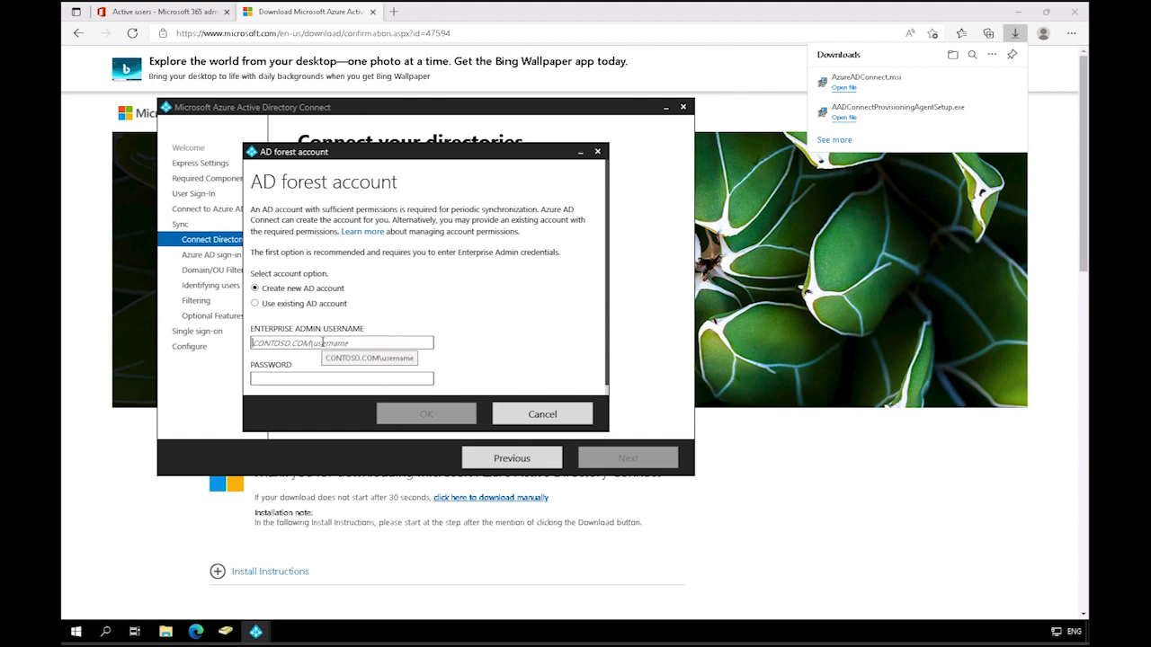
# Step: Create a new AD forest account for synchronization, entering the ADATUM enterprise administrator's username and password
pyautogui.click(365, 342)
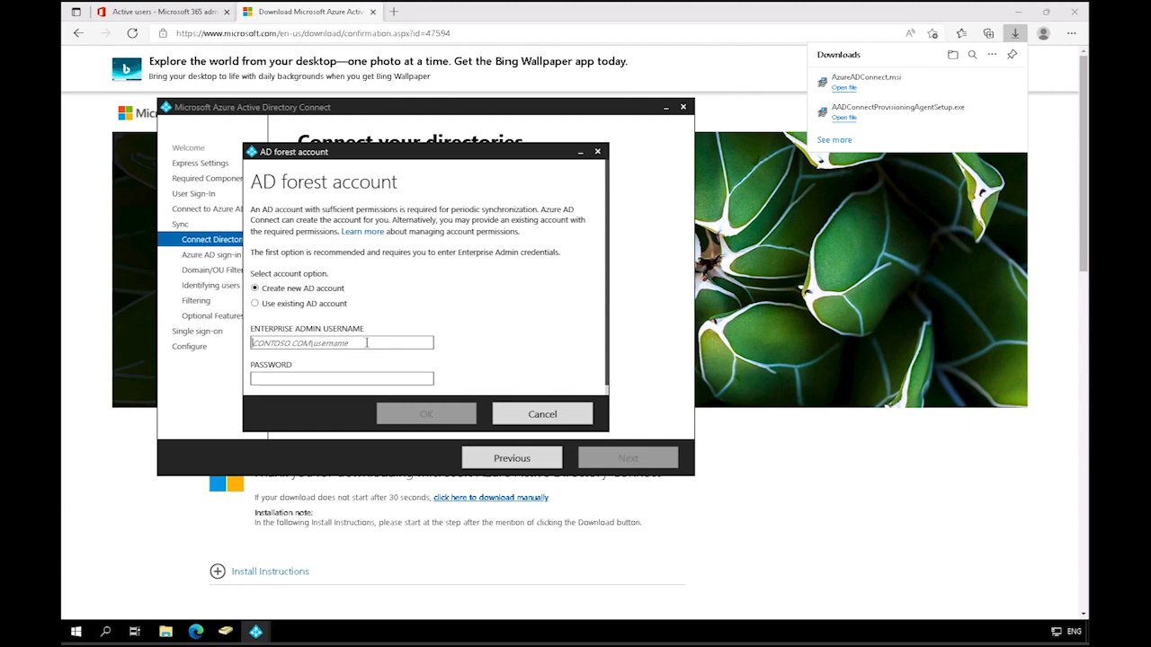
pyautogui.write('adatum\\administrato')
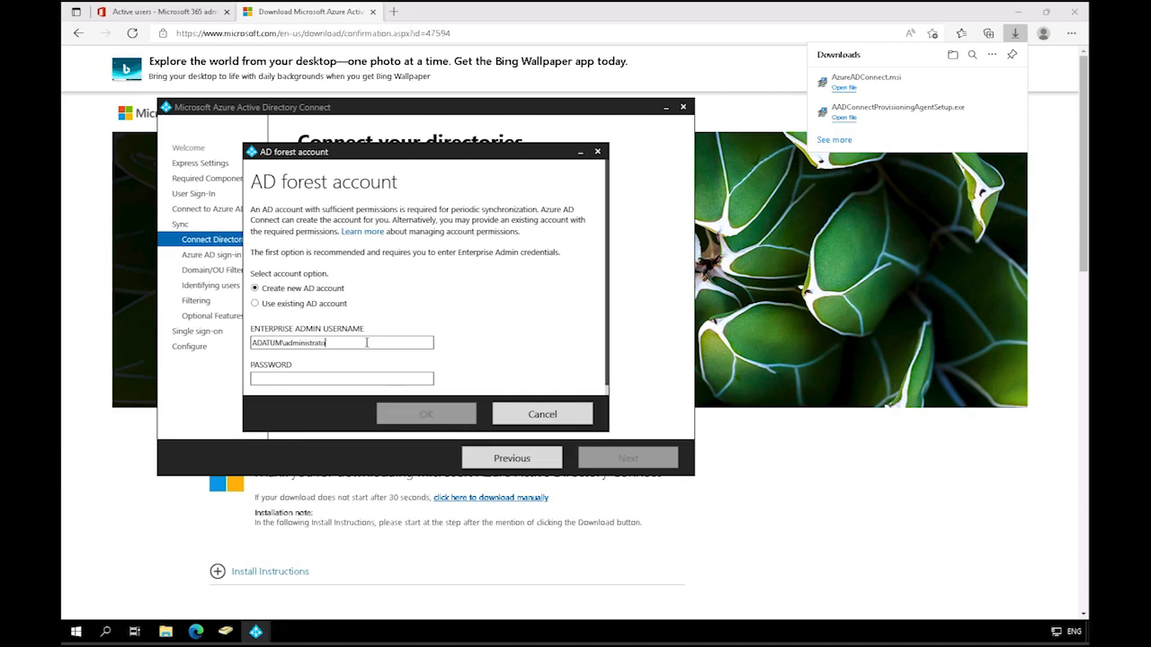
pyautogui.write('P')
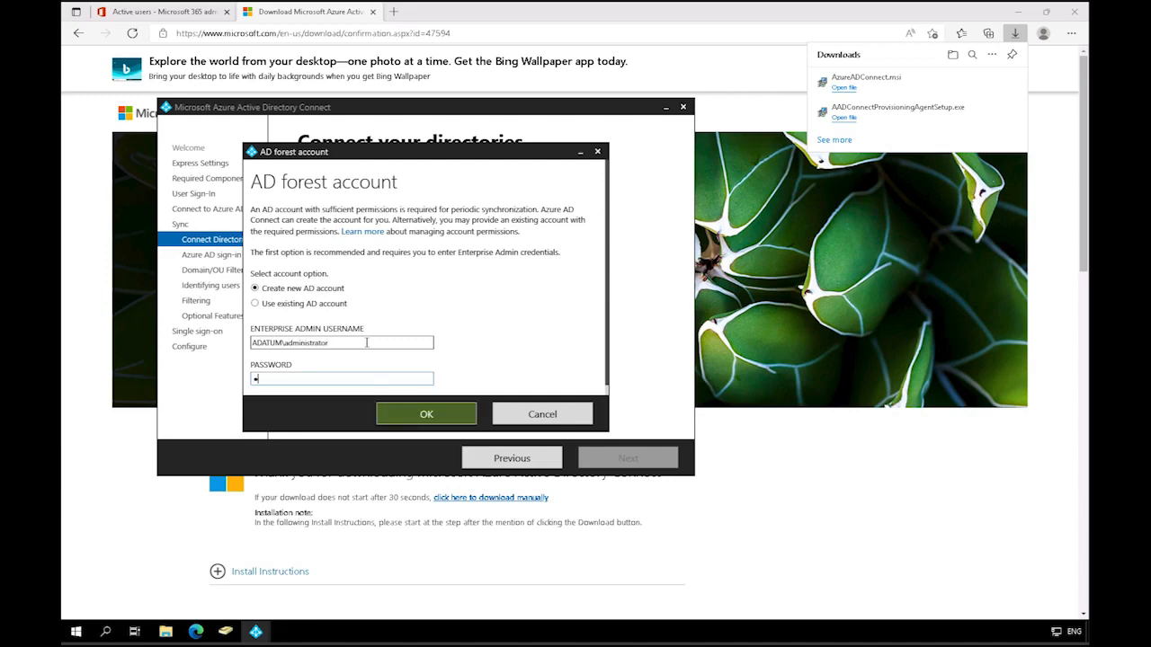
pyautogui.write('••••••')
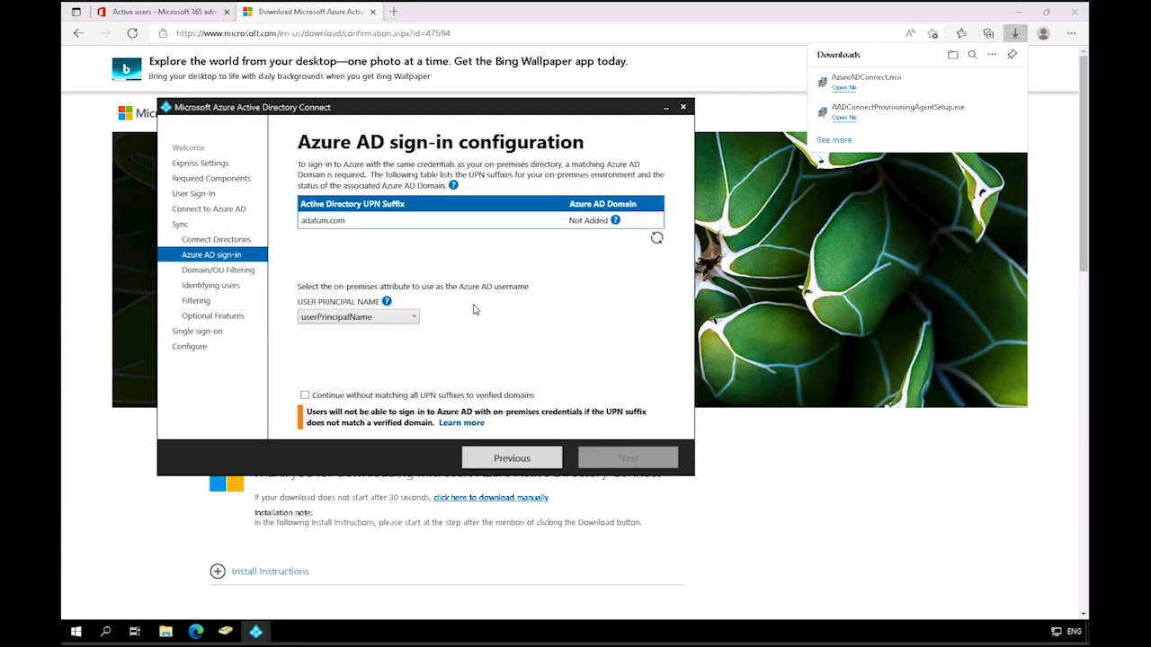
# Step: Keep userPrincipalName as the Azure AD username and continue without matching all UPN suffixes to verified domains
pyautogui.click(412, 318)
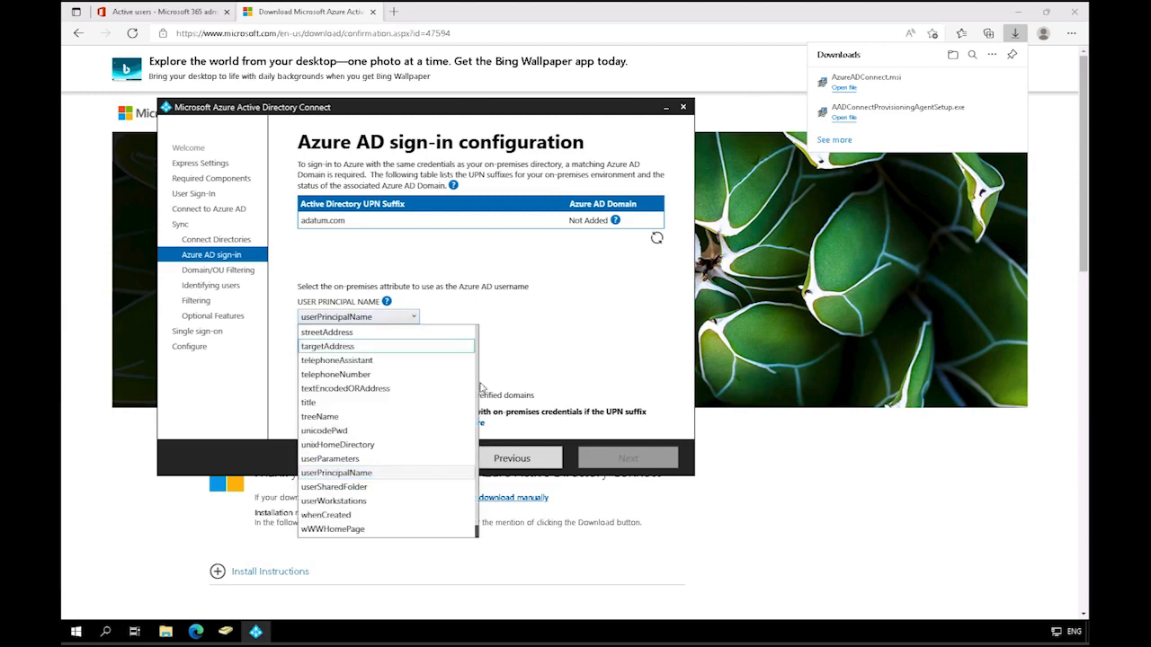
pyautogui.click(565, 364)
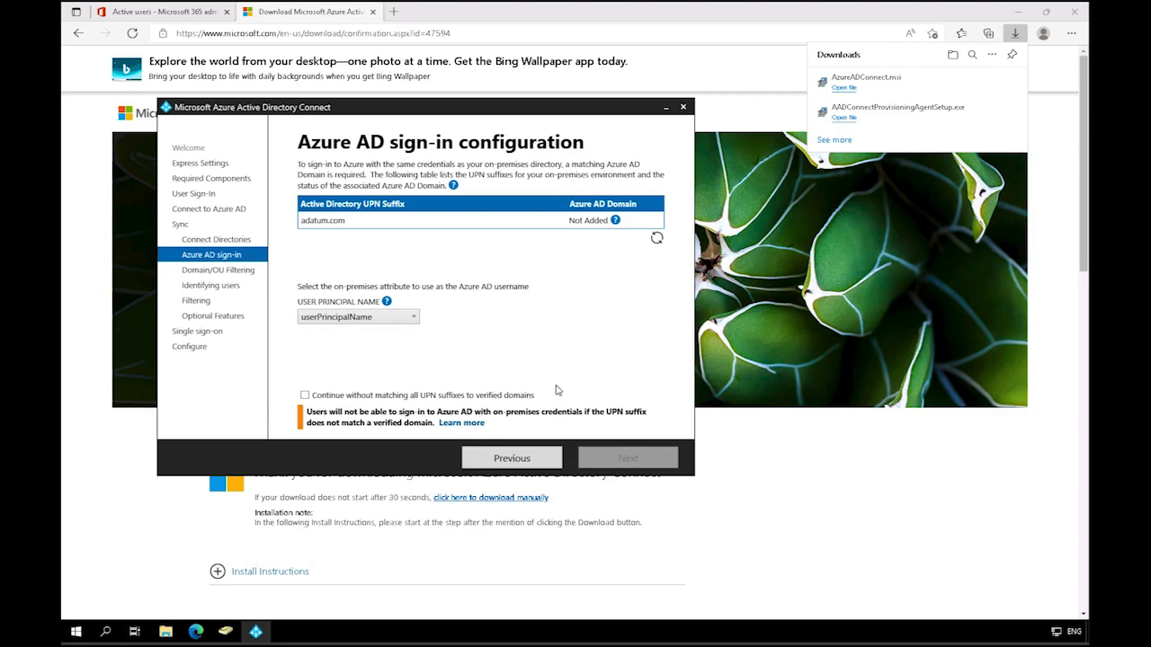
pyautogui.click(304, 395)
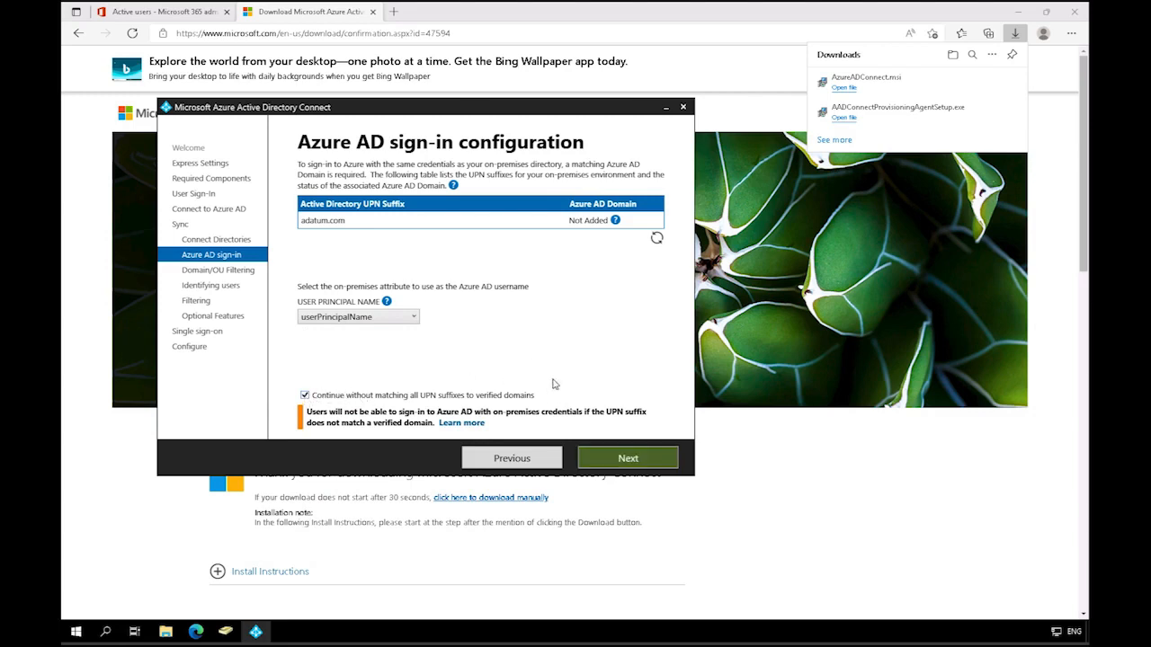
pyautogui.click(646, 462)
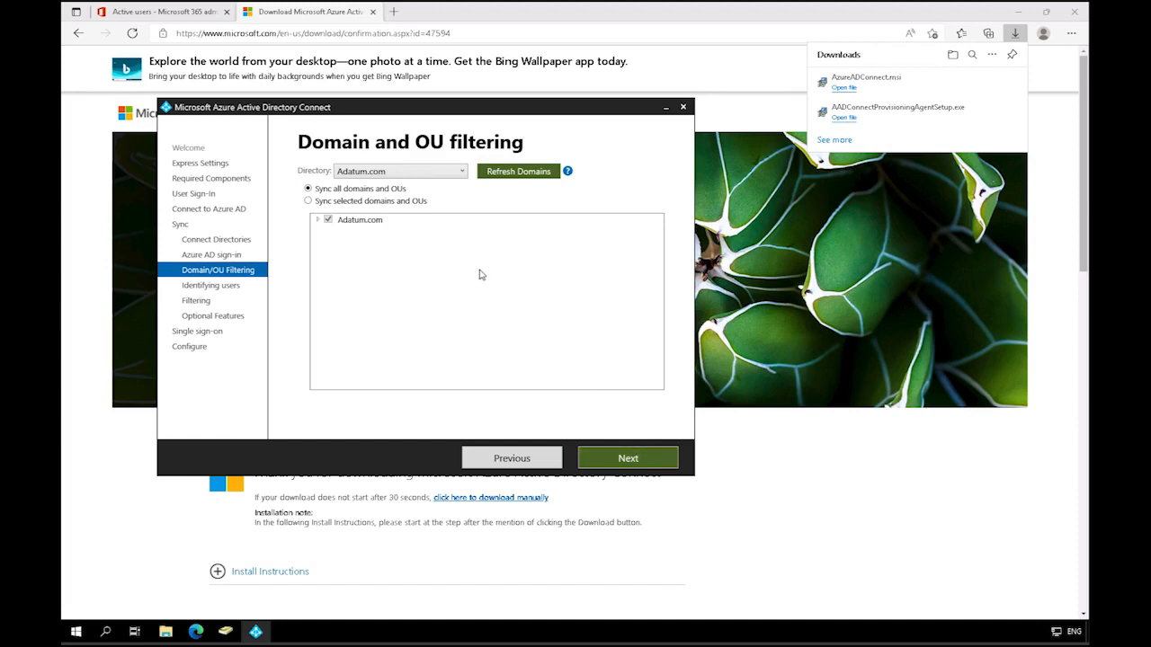
# Step: Inspect the selective OU option for Adatum.com, then keep synchronization set to all domains and OUs
pyautogui.click(309, 202)
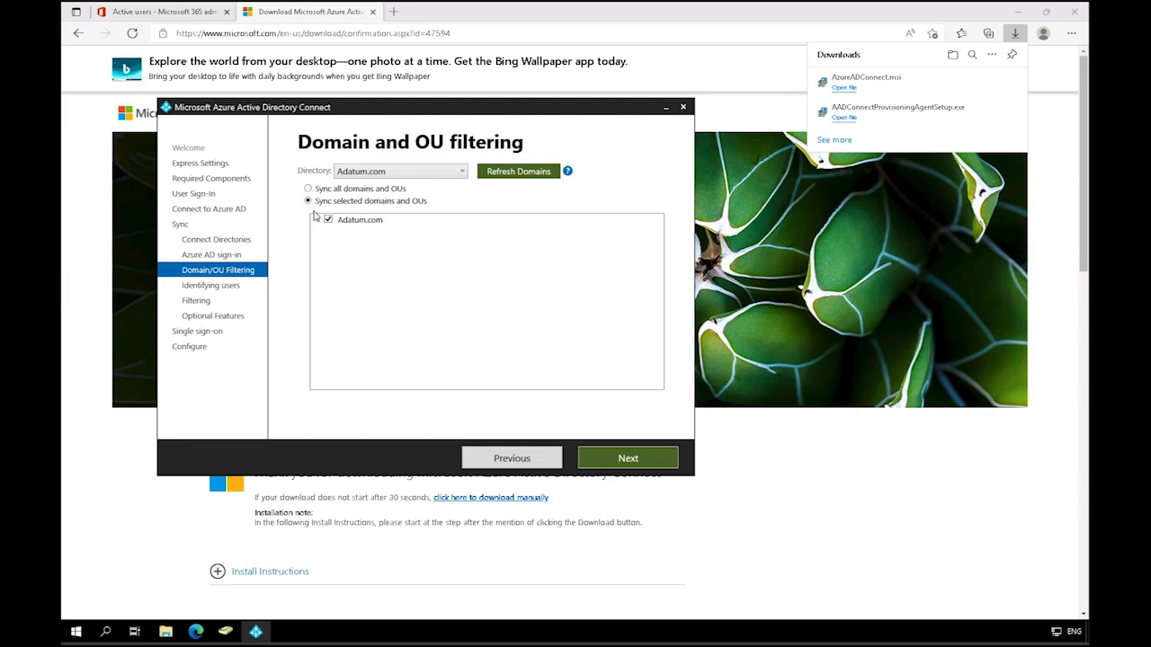
pyautogui.click(319, 221)
pyautogui.click(308, 189)
pyautogui.click(650, 462)
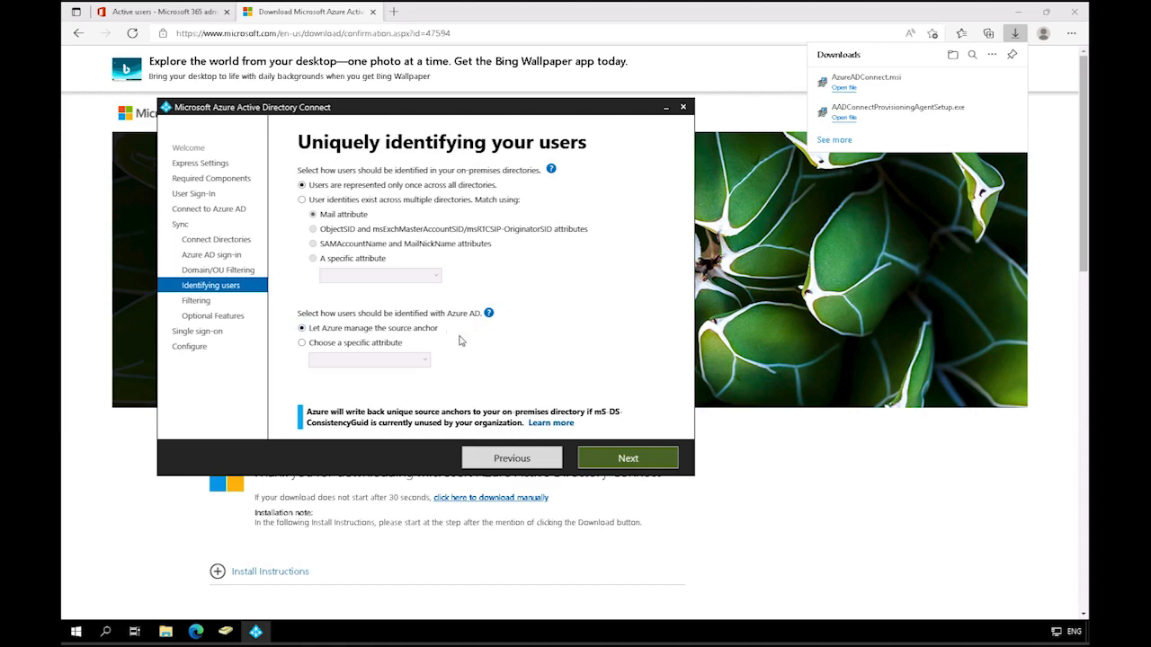
# Step: Accept the default user identification, synchronize all users and devices, and add no optional features beyond password hash synchronization
pyautogui.click(629, 457)
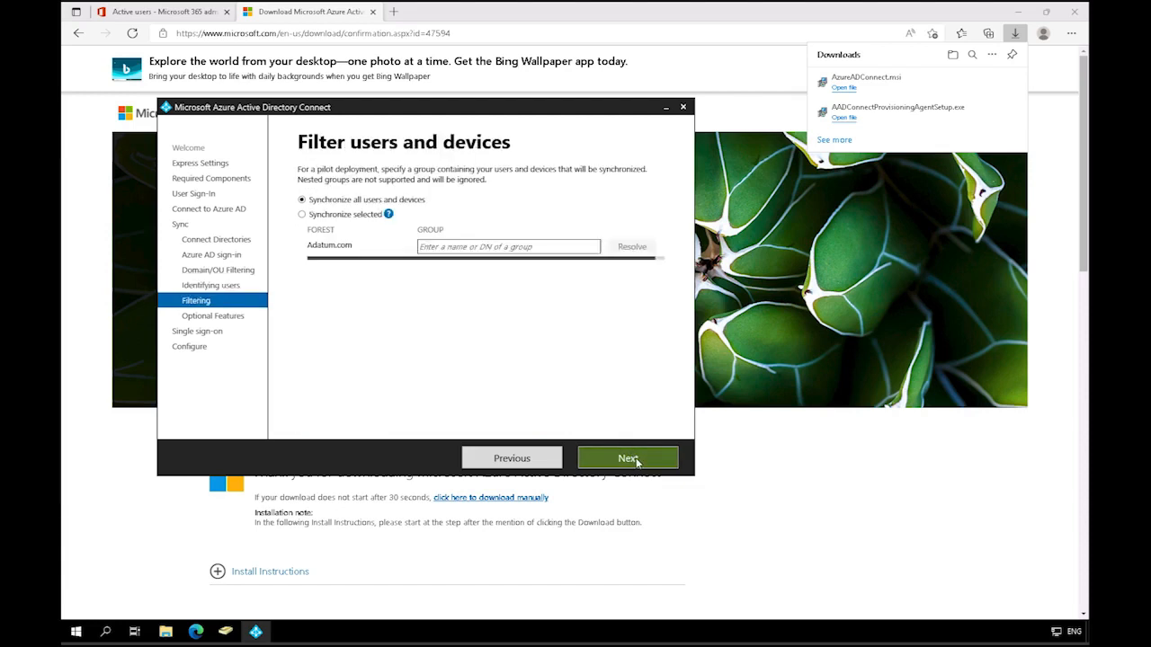
pyautogui.click(634, 459)
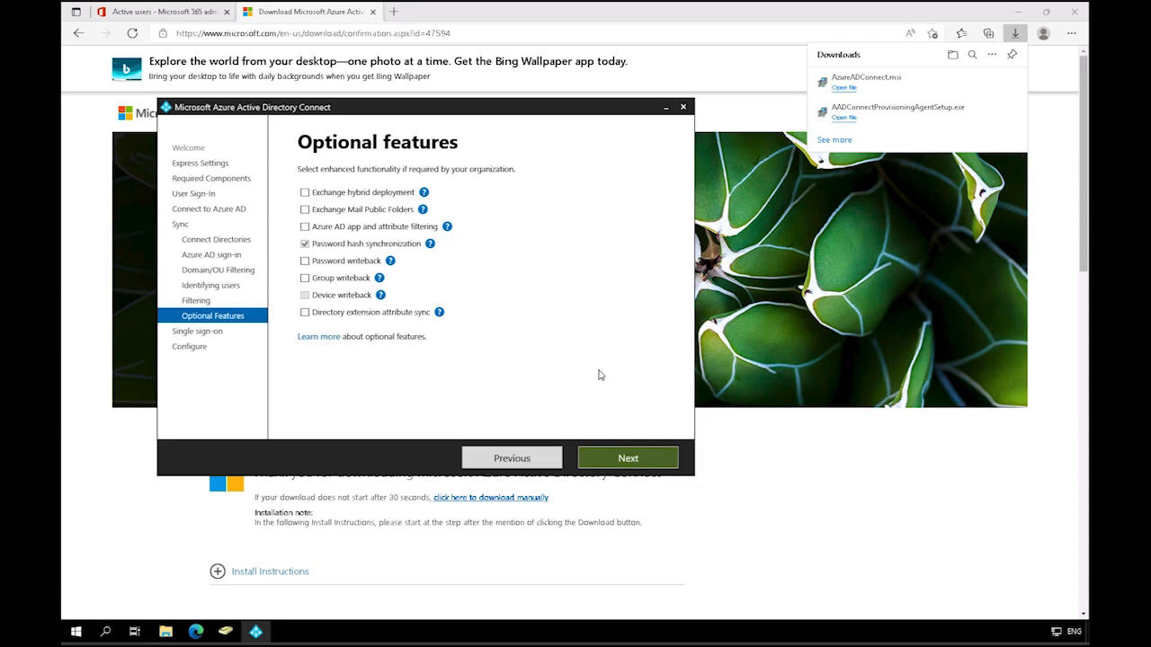
pyautogui.click(646, 458)
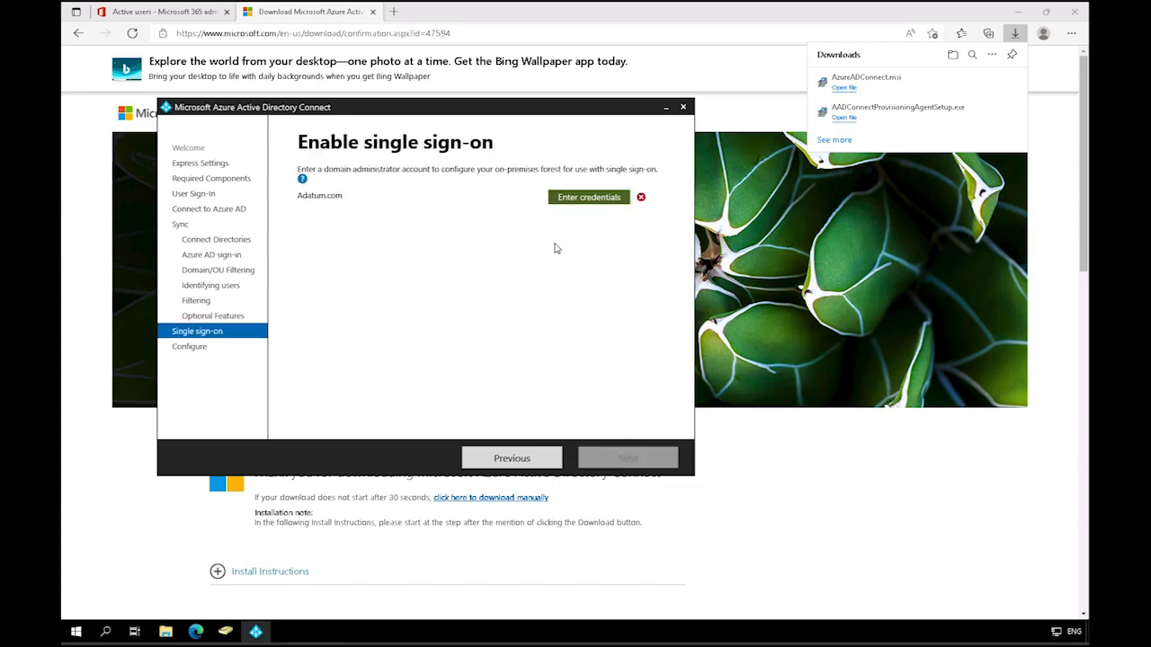
# Step: Enter the domain administrator's username and password for Adatum.com single sign-on, and install the configuration with synchronization starting on completion
pyautogui.click(589, 196)
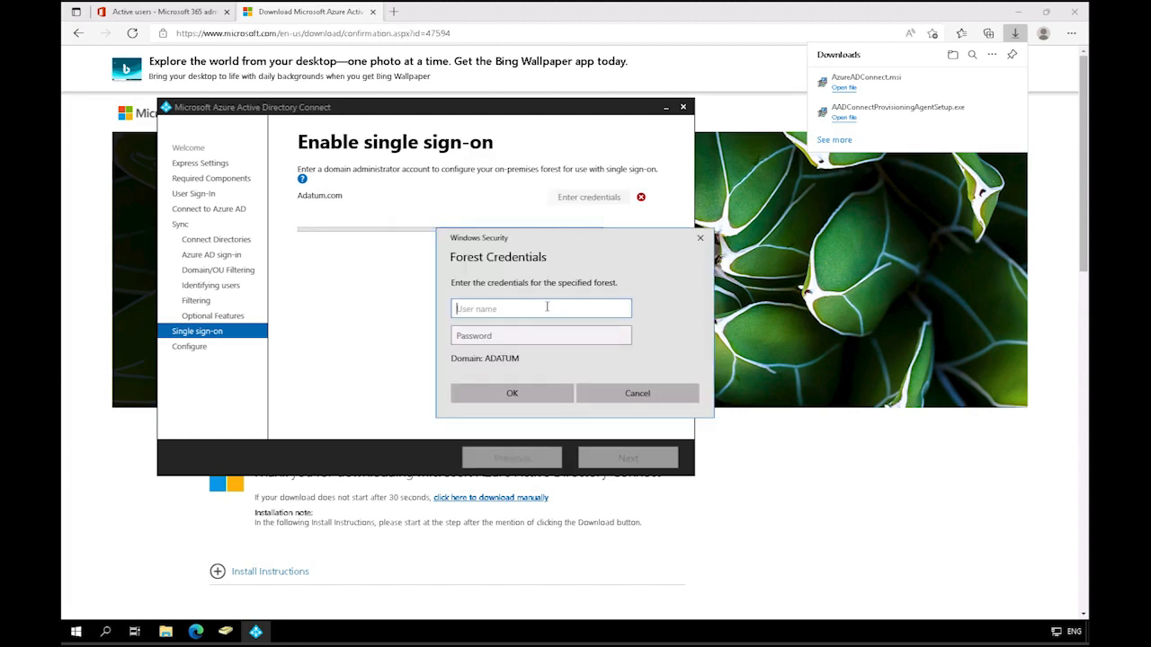
pyautogui.write('administrator')
pyautogui.press('Tab')
pyautogui.write('Pa55w.rd')
pyautogui.click(534, 396)
pyautogui.click(653, 462)
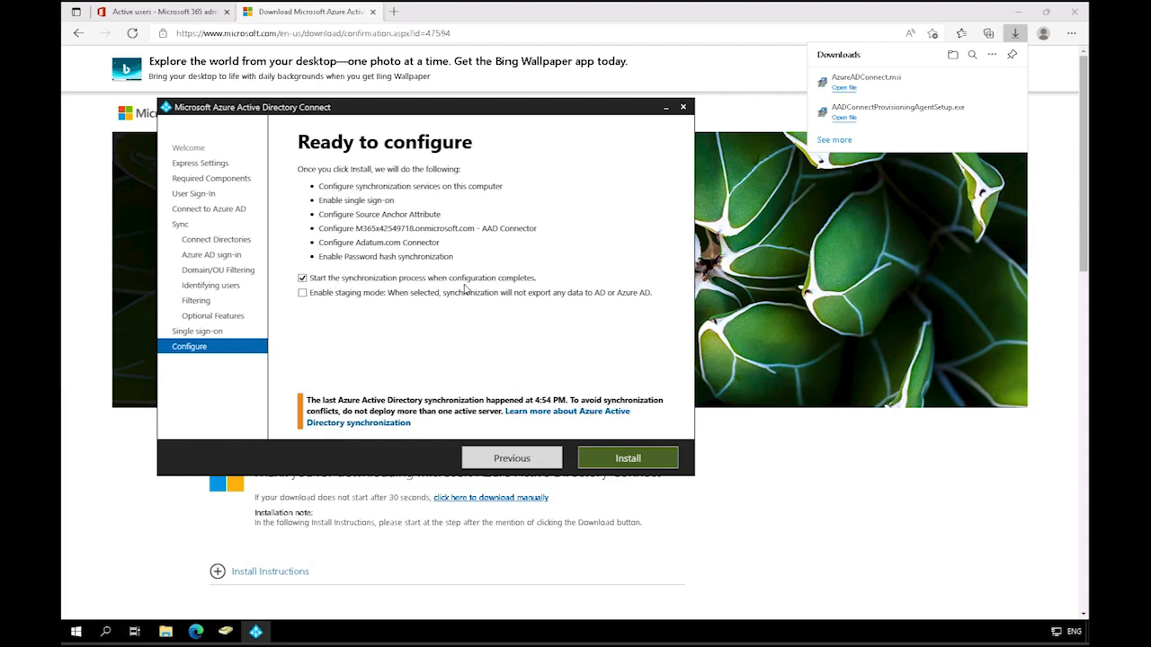
pyautogui.click(645, 459)
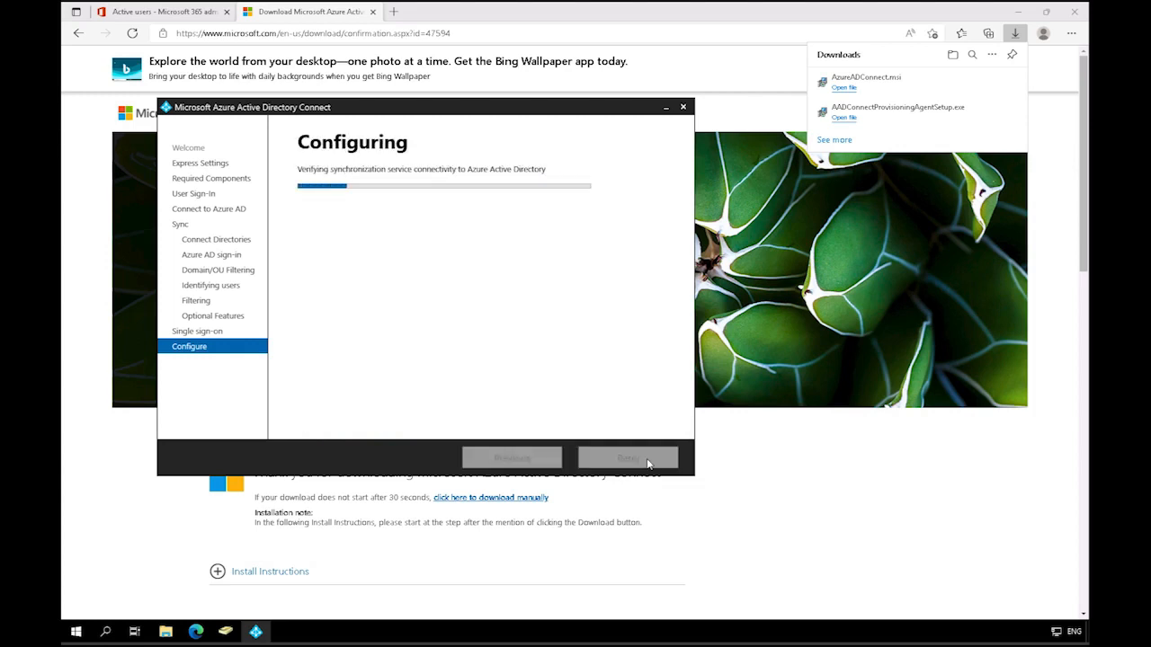
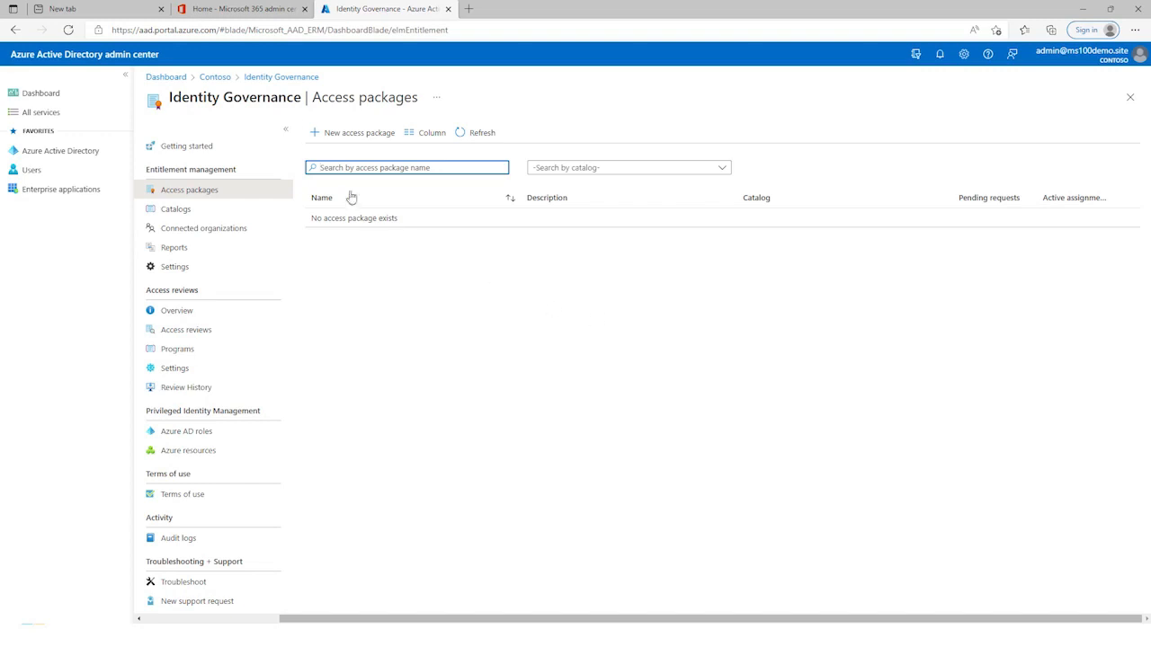
# Step: Start a new access package, then switch to Microsoft Teams and open the General channel of the Continuous Improvement Team
pyautogui.click(355, 133)
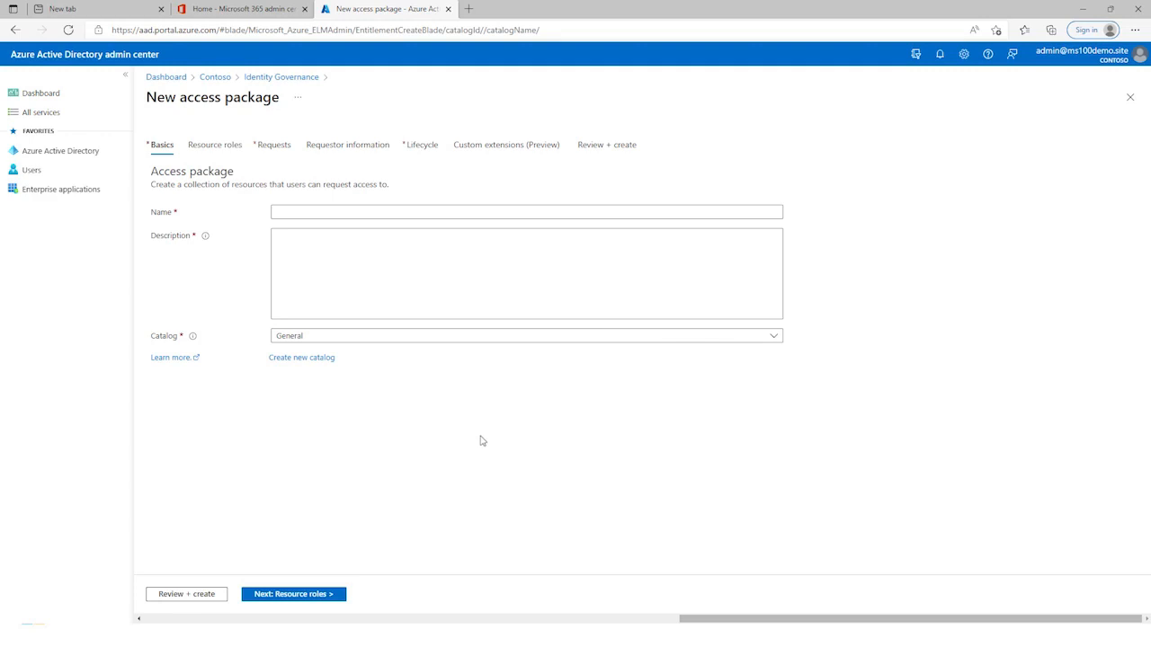
pyautogui.click(267, 10)
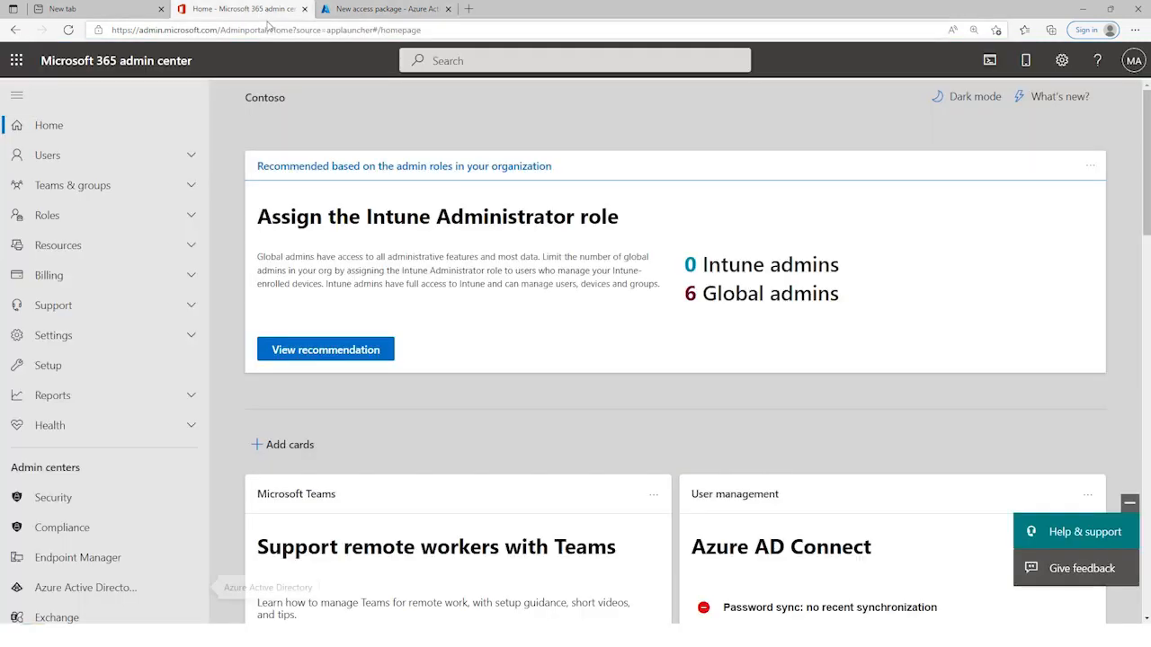
pyautogui.click(16, 62)
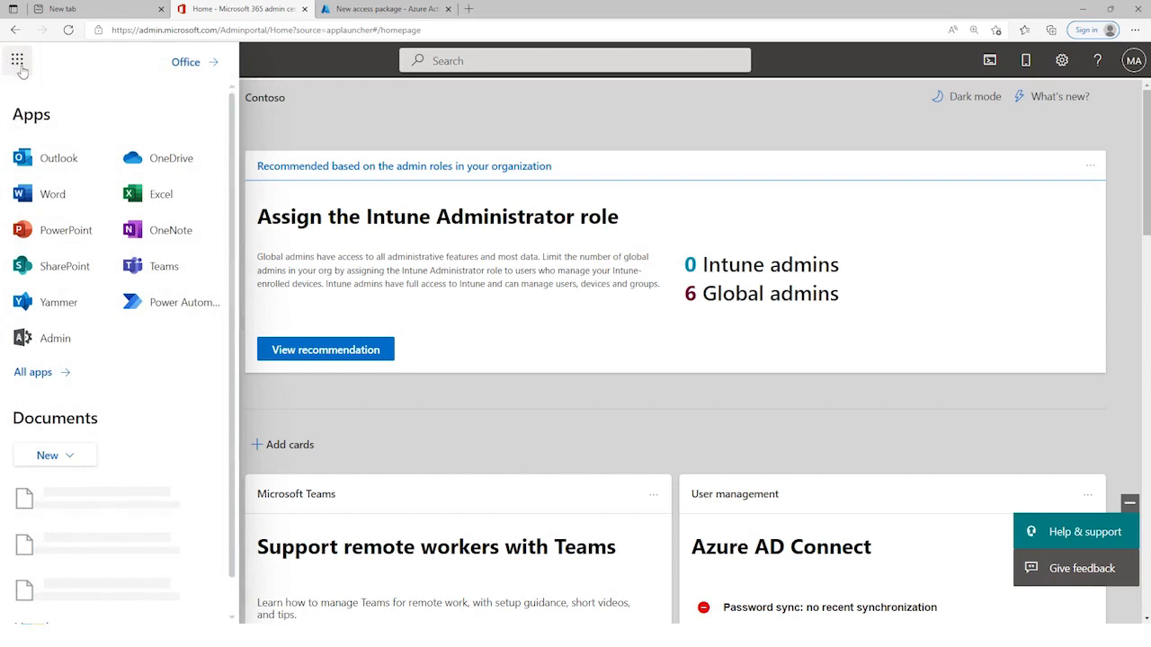
pyautogui.click(163, 268)
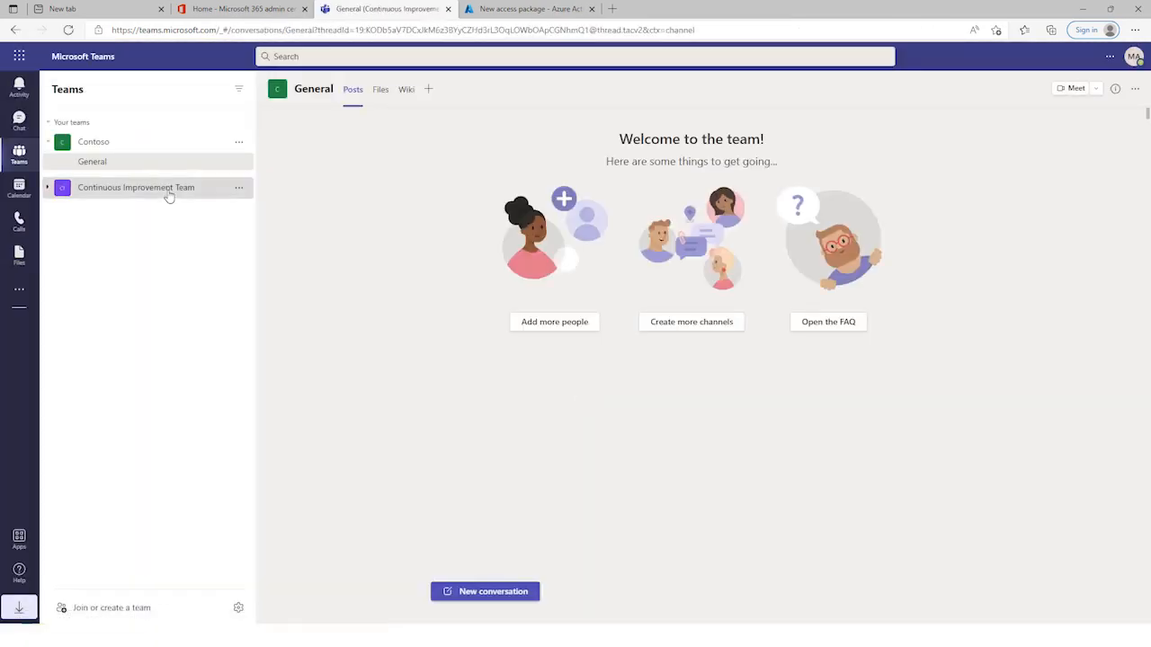
pyautogui.click(169, 192)
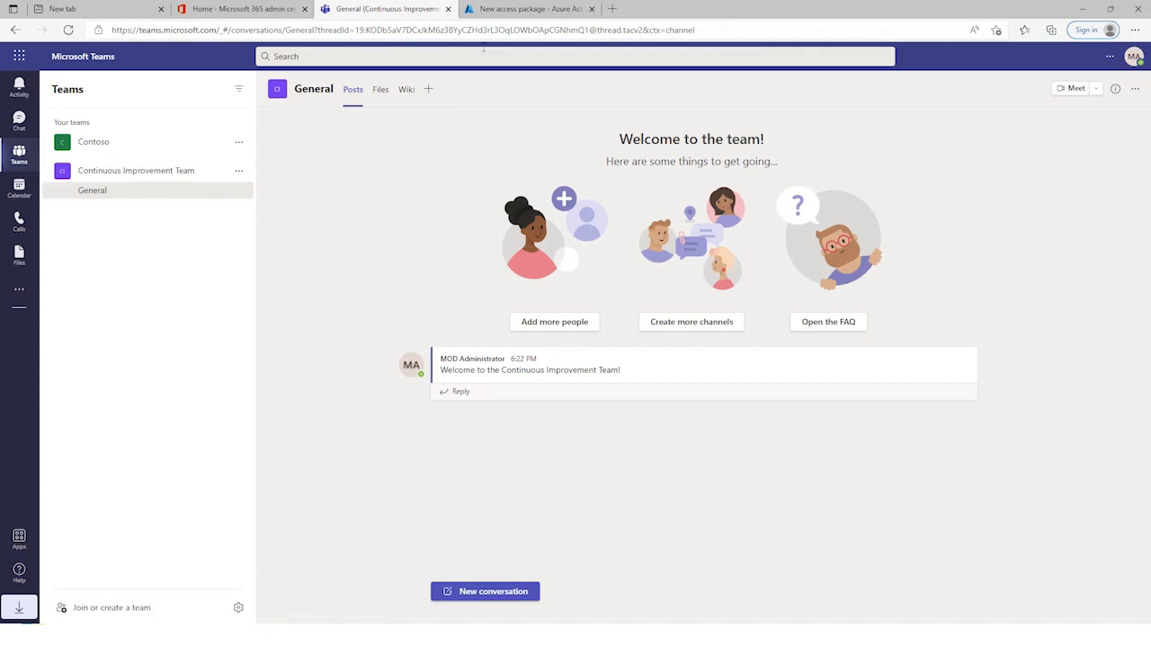
# Step: Back in the Azure AD admin center, name the access package Continuous Improvement and describe it as "For employees who would like access to continuous improvement resources."
pyautogui.click(497, 14)
pyautogui.click(406, 212)
pyautogui.write('Continuous Improvement')
pyautogui.press('Tab')
pyautogui.write('For employees')
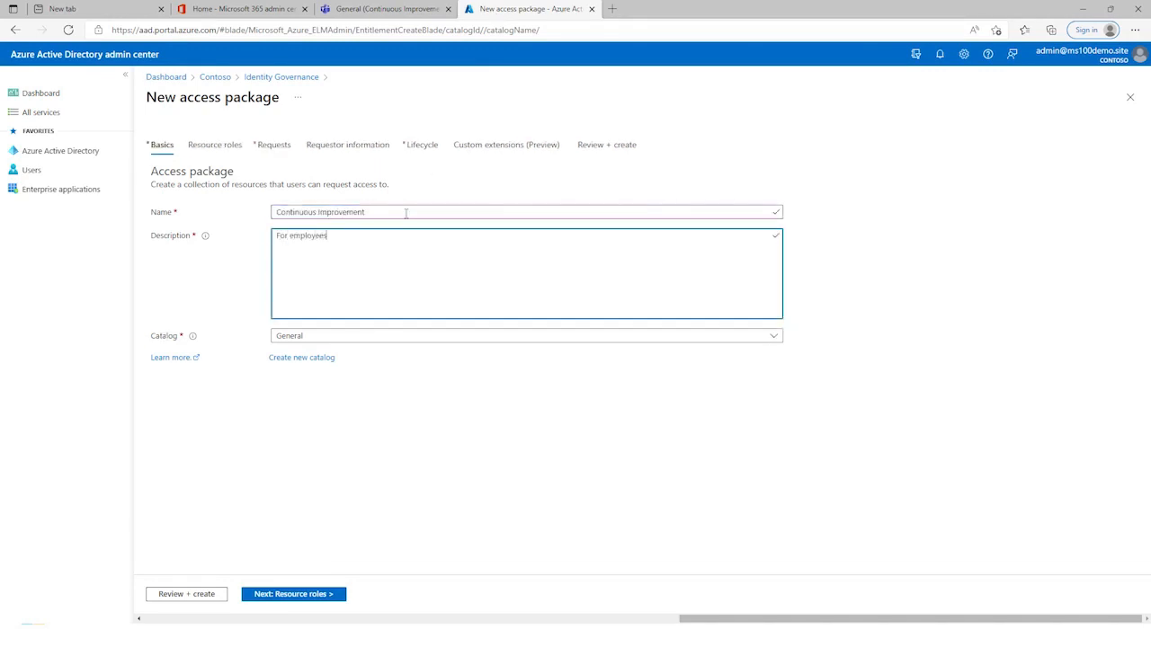
pyautogui.write(' who would like access to continuous improvement resources.')
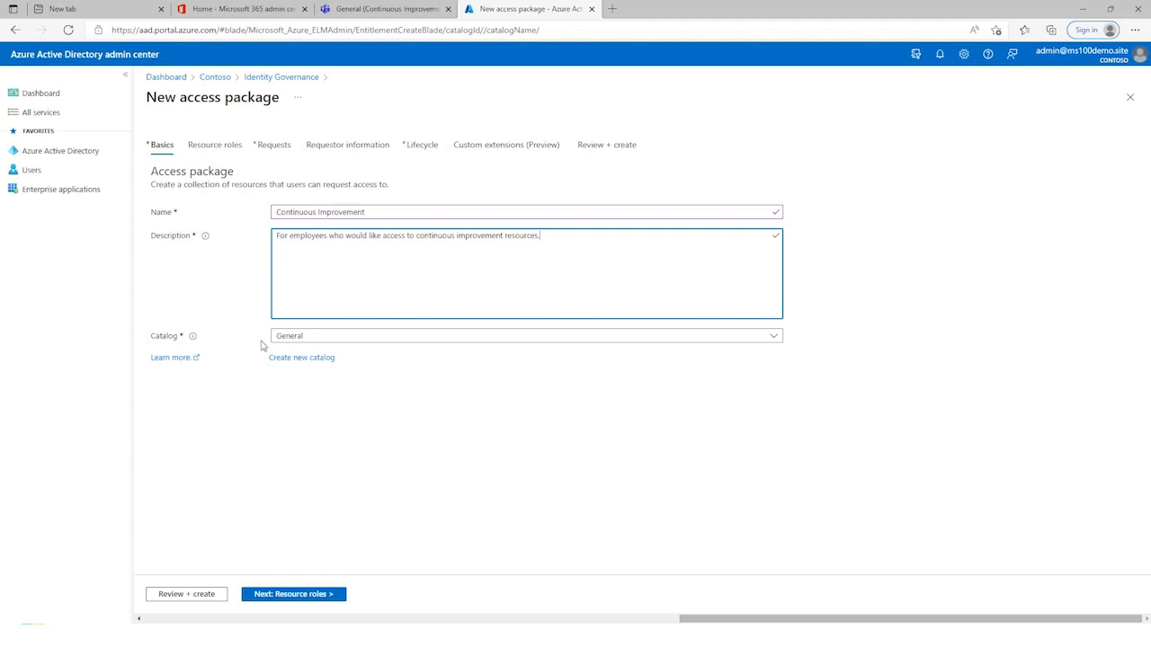
pyautogui.click(300, 601)
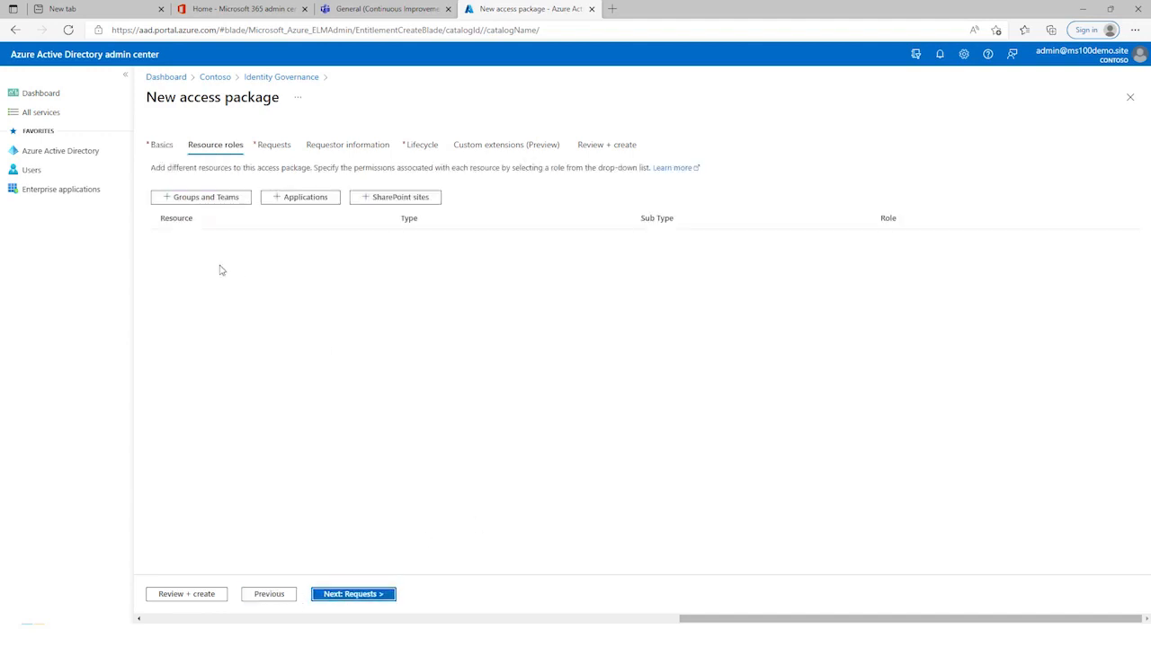
# Step: Add the Continuous Improvement Team group and its SharePoint site as resources of the access package
pyautogui.click(205, 203)
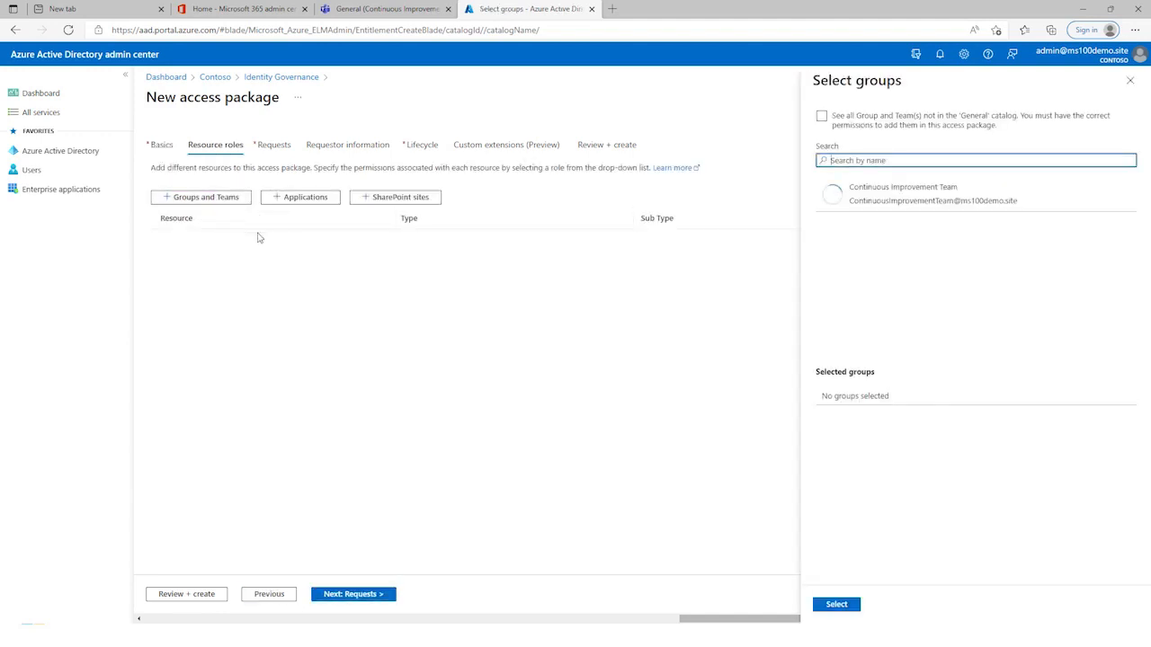
pyautogui.click(911, 199)
pyautogui.click(846, 608)
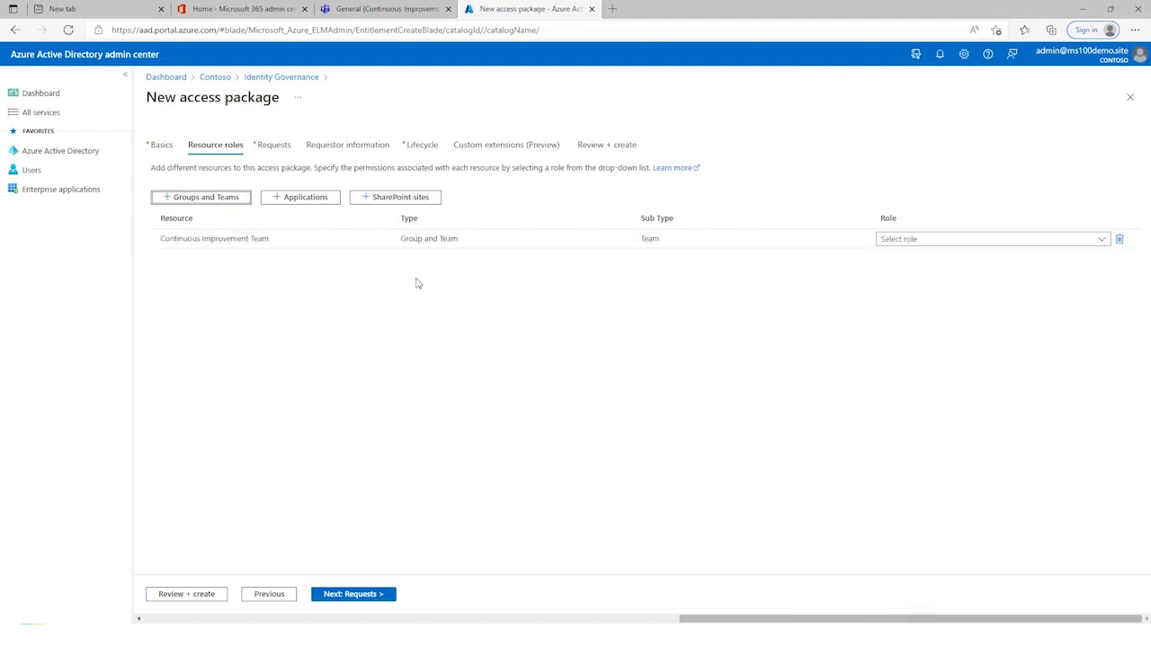
pyautogui.click(401, 205)
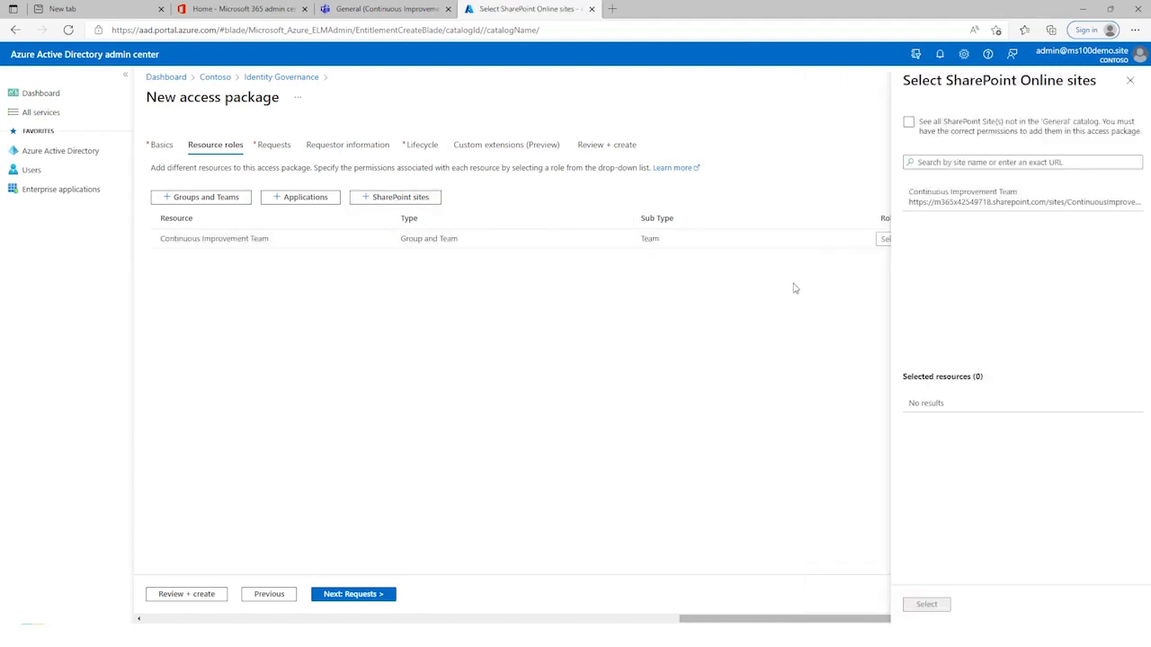
pyautogui.click(967, 206)
pyautogui.click(931, 607)
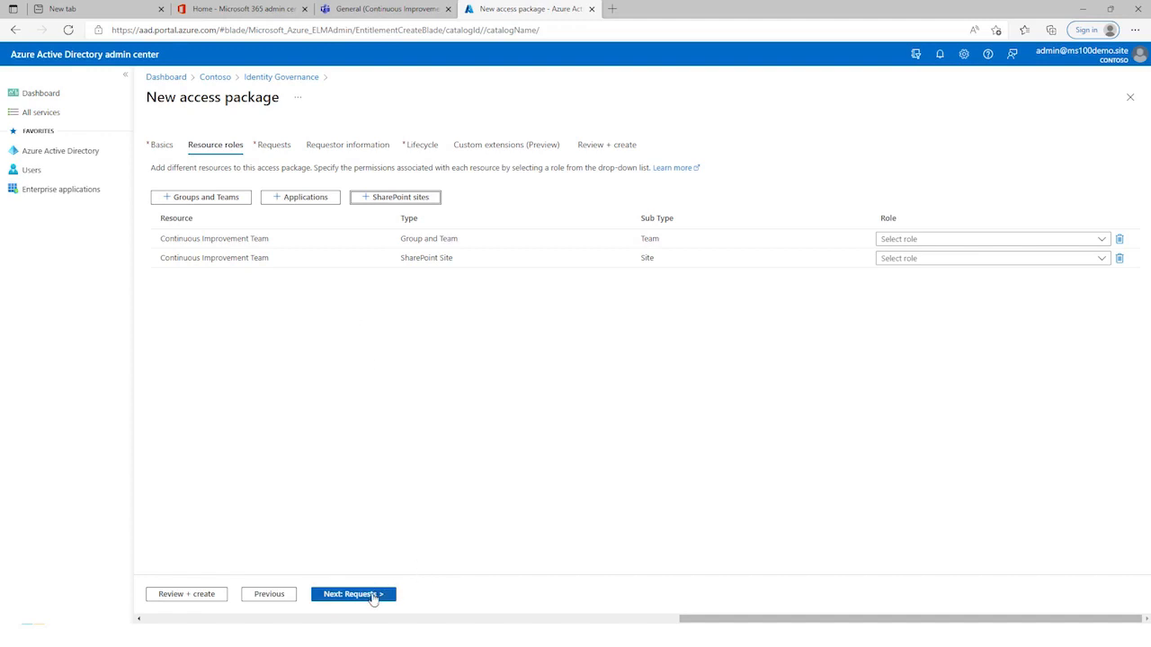
# Step: Assign the Member role for the team and the Continuous Improvement Team Members role for the SharePoint site
pyautogui.click(1091, 239)
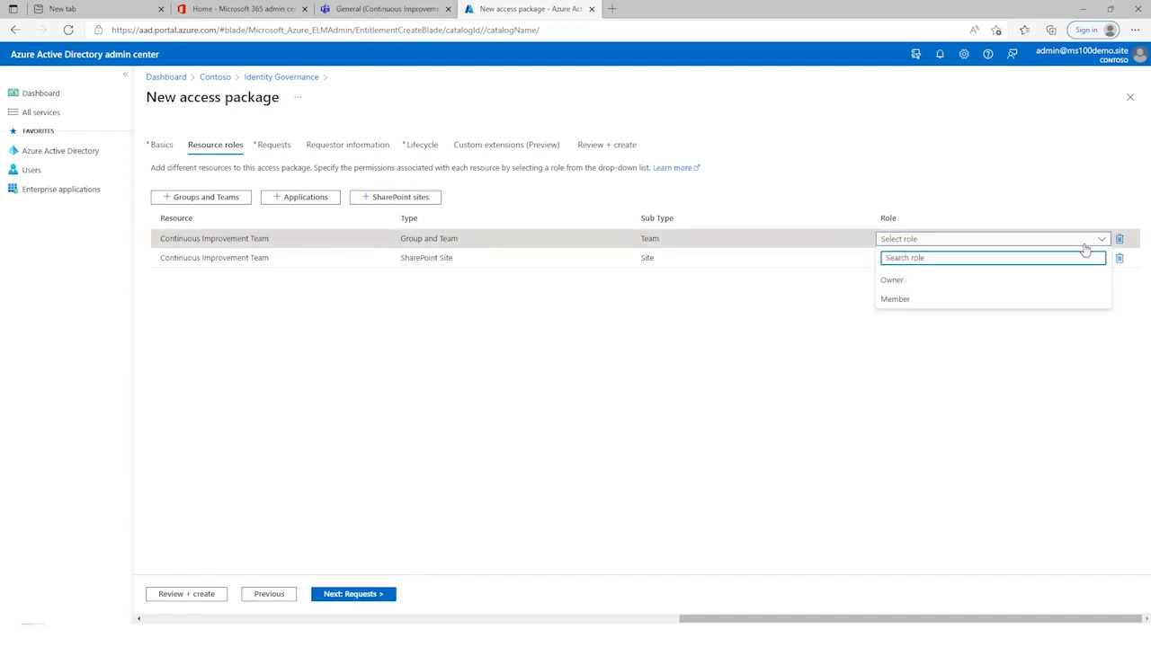
pyautogui.click(898, 300)
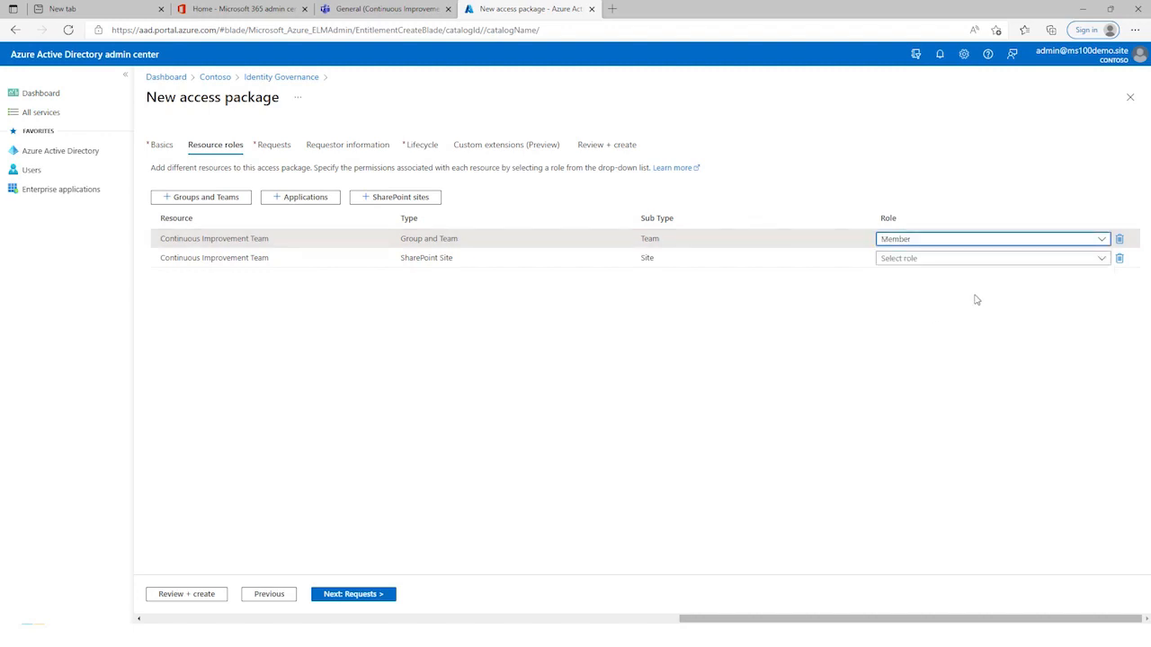
pyautogui.click(1070, 260)
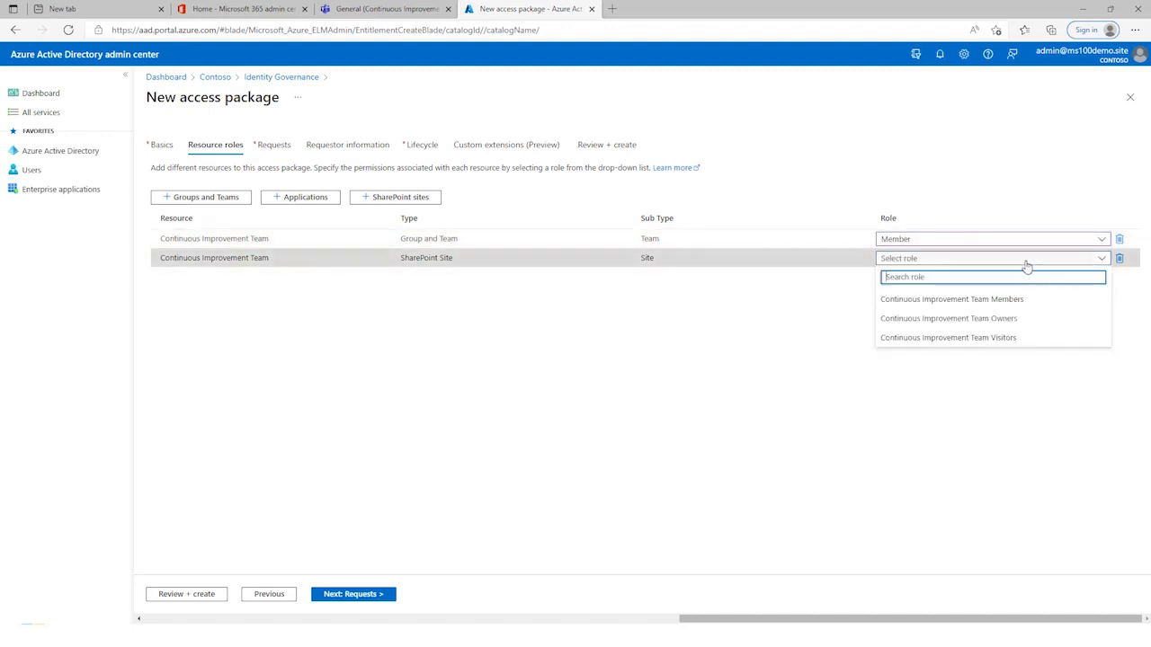
pyautogui.click(980, 301)
pyautogui.click(672, 342)
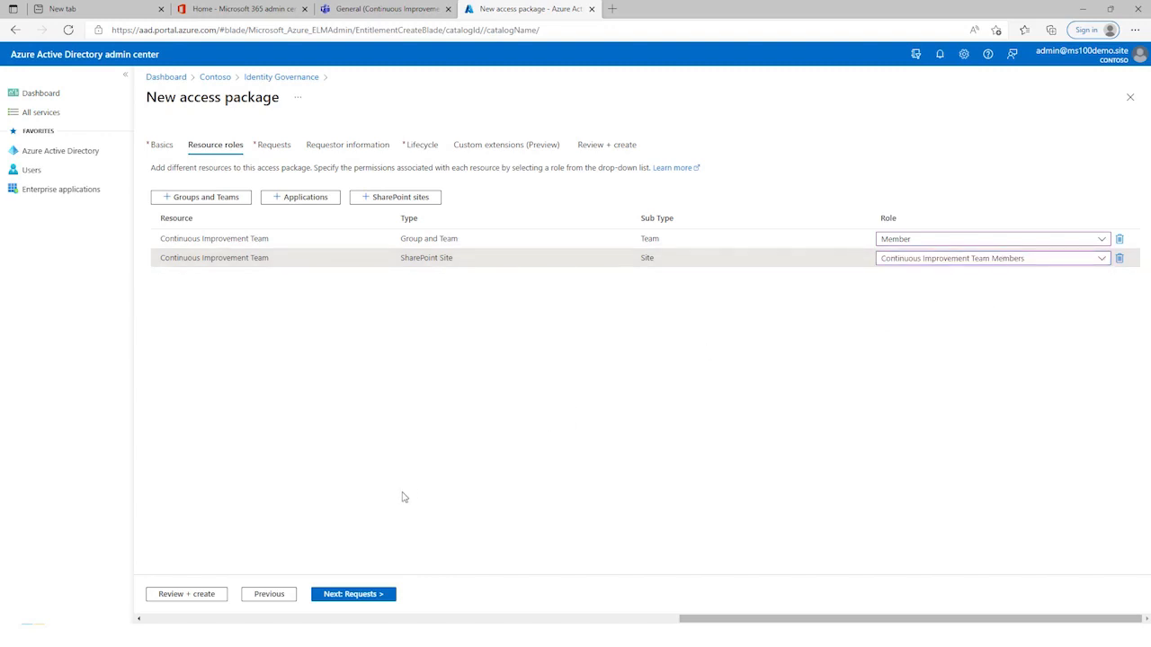
pyautogui.click(357, 596)
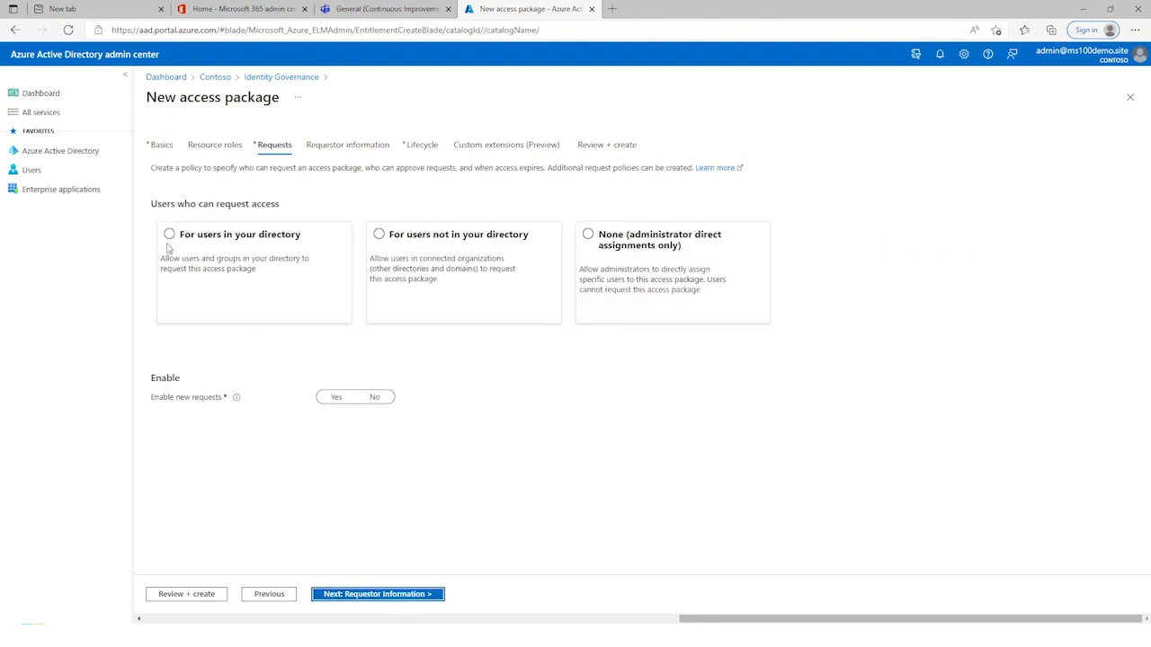
# Step: Allow all users in the directory, including guests, to request the package, and require approval
pyautogui.click(169, 235)
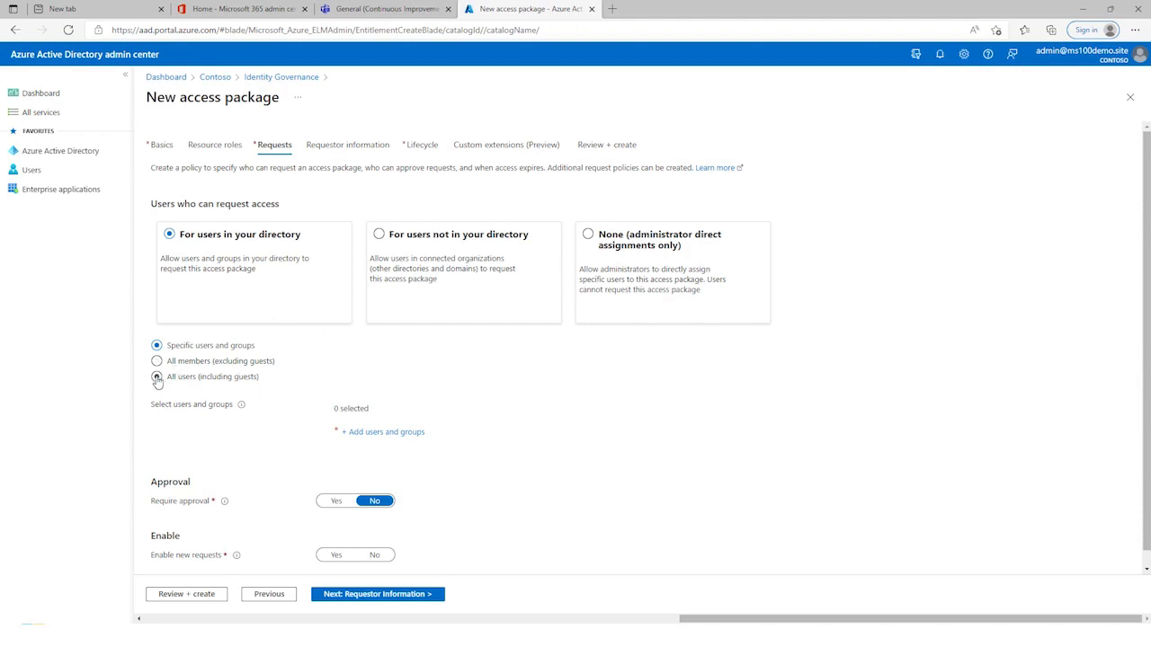
pyautogui.click(157, 378)
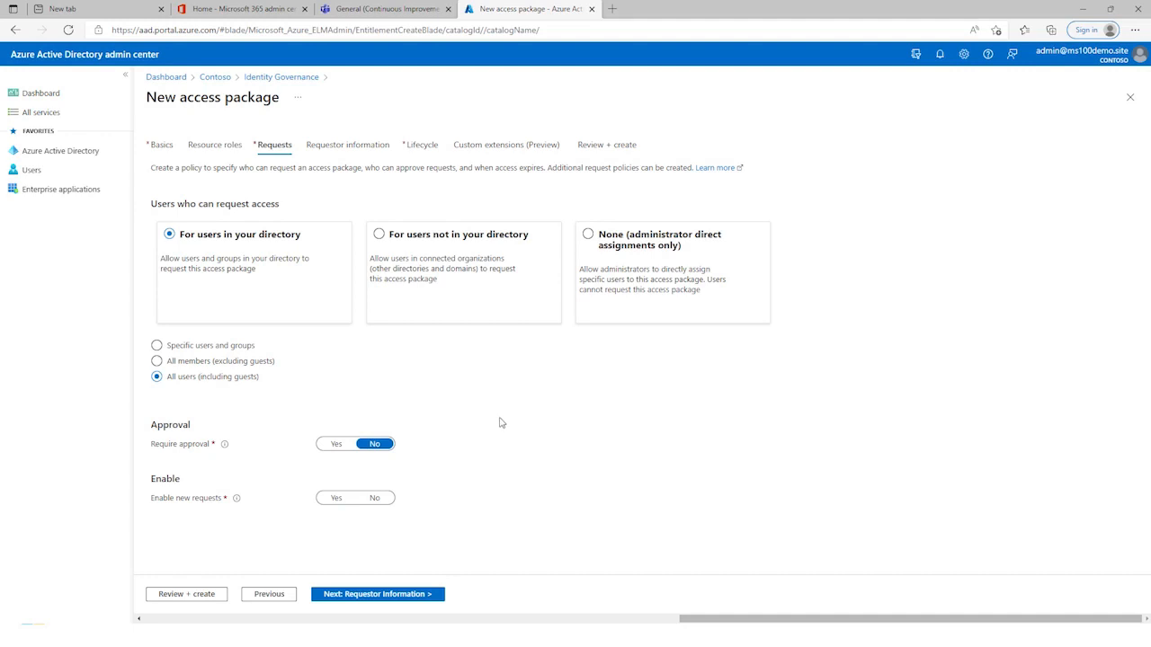
pyautogui.click(336, 444)
# Step: Add the Demo Admin account as fallback for the manager approver and enable new requests
pyautogui.scroll(-2, 540, 428)
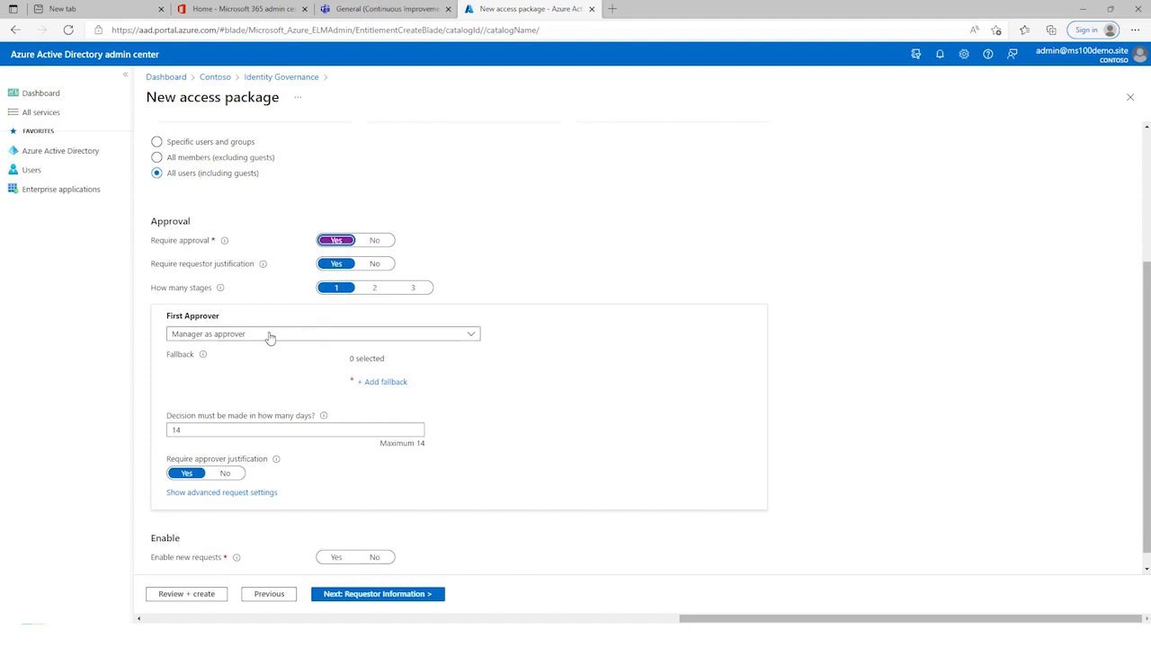
pyautogui.click(385, 383)
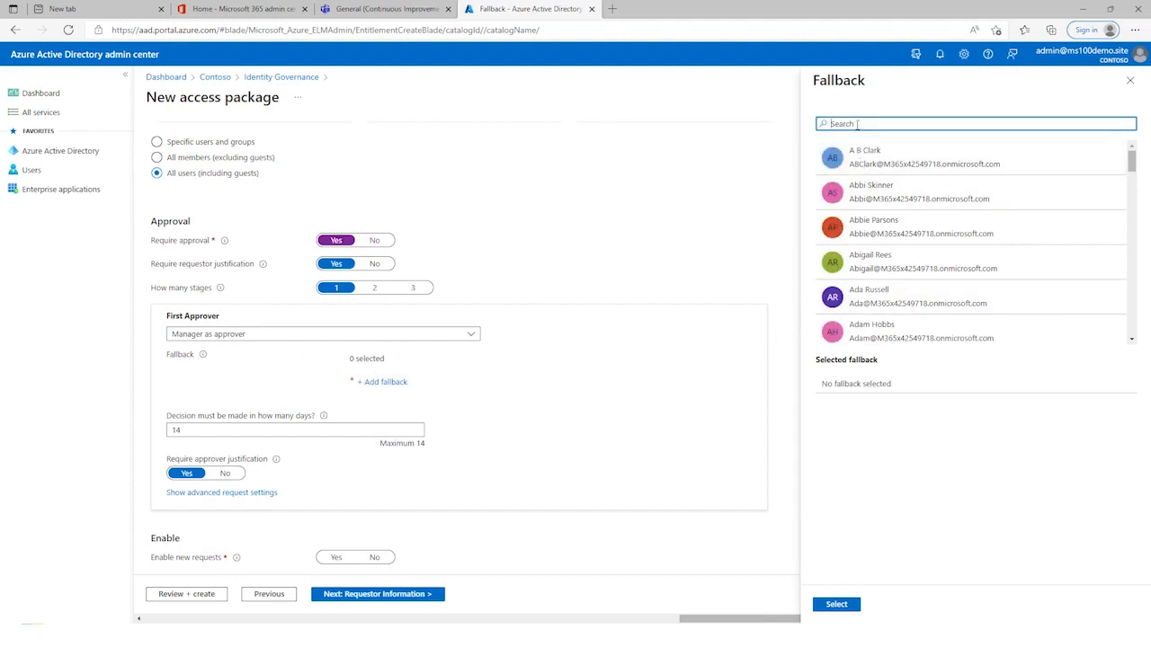
pyautogui.write('admin')
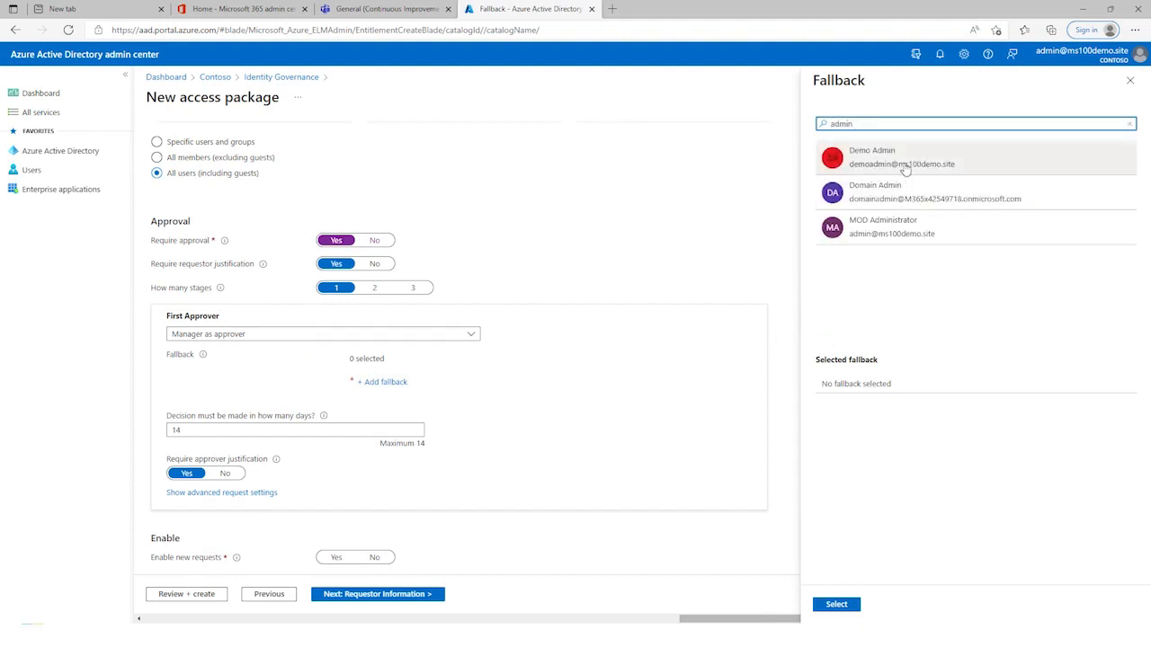
pyautogui.click(904, 167)
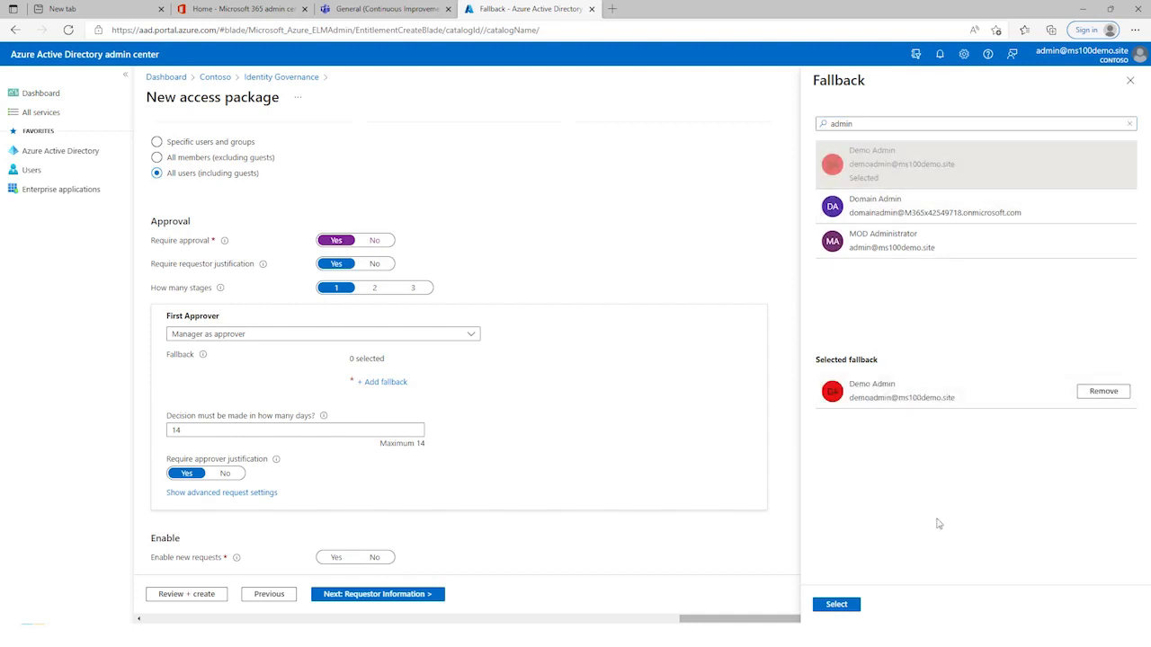
pyautogui.click(838, 605)
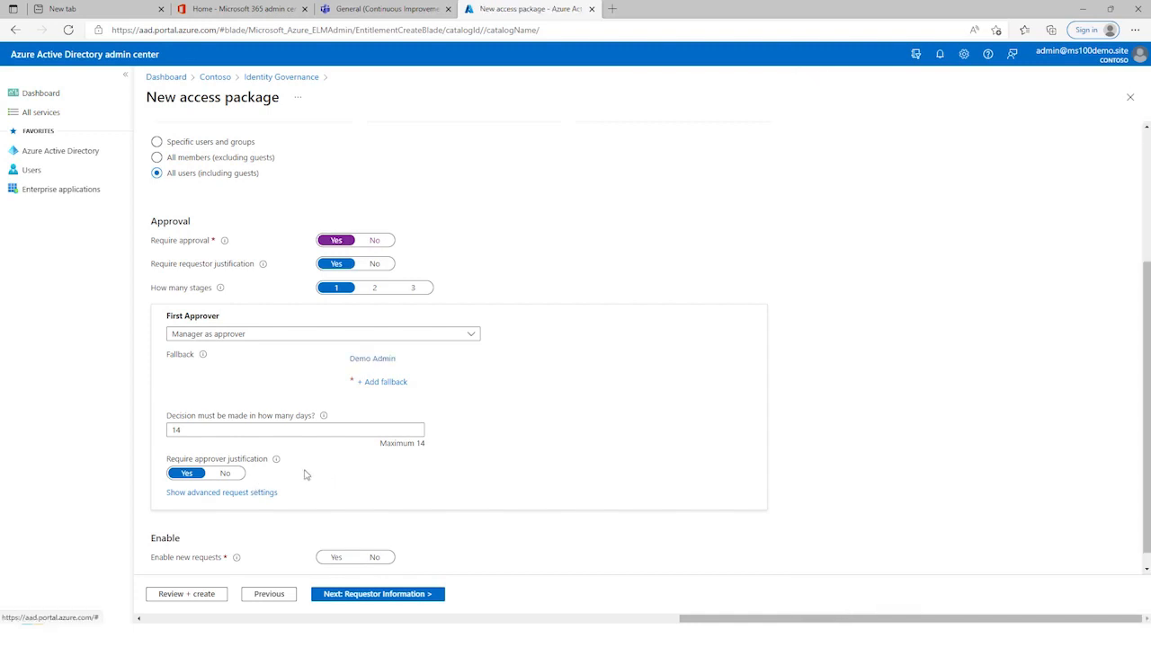
pyautogui.click(337, 559)
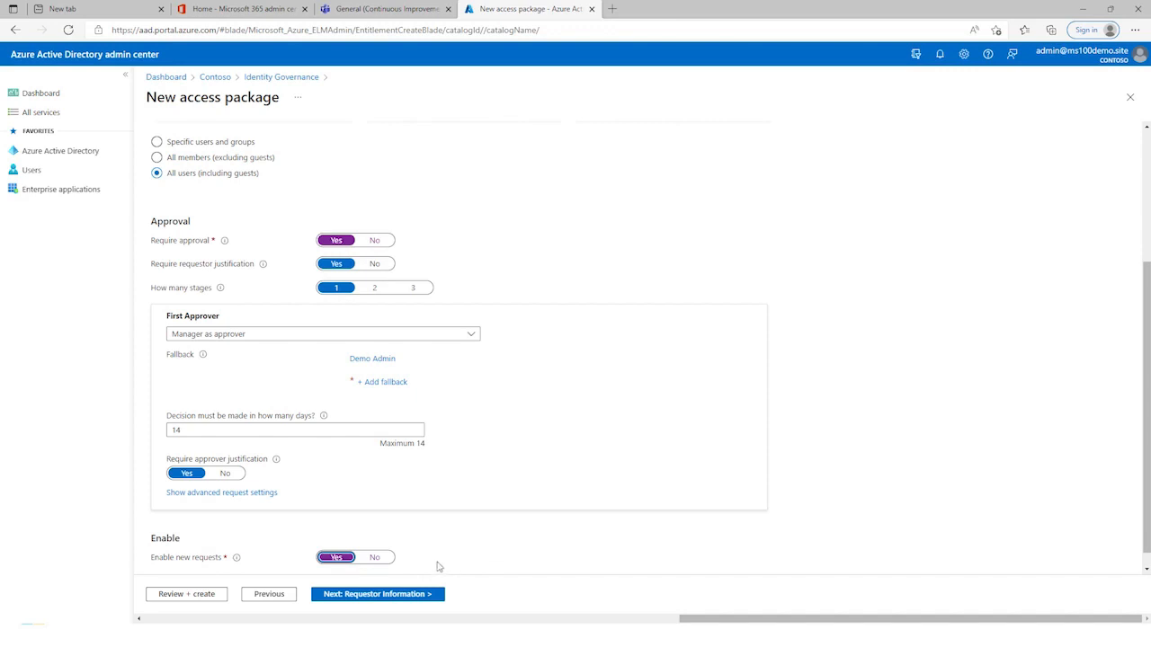
pyautogui.click(397, 597)
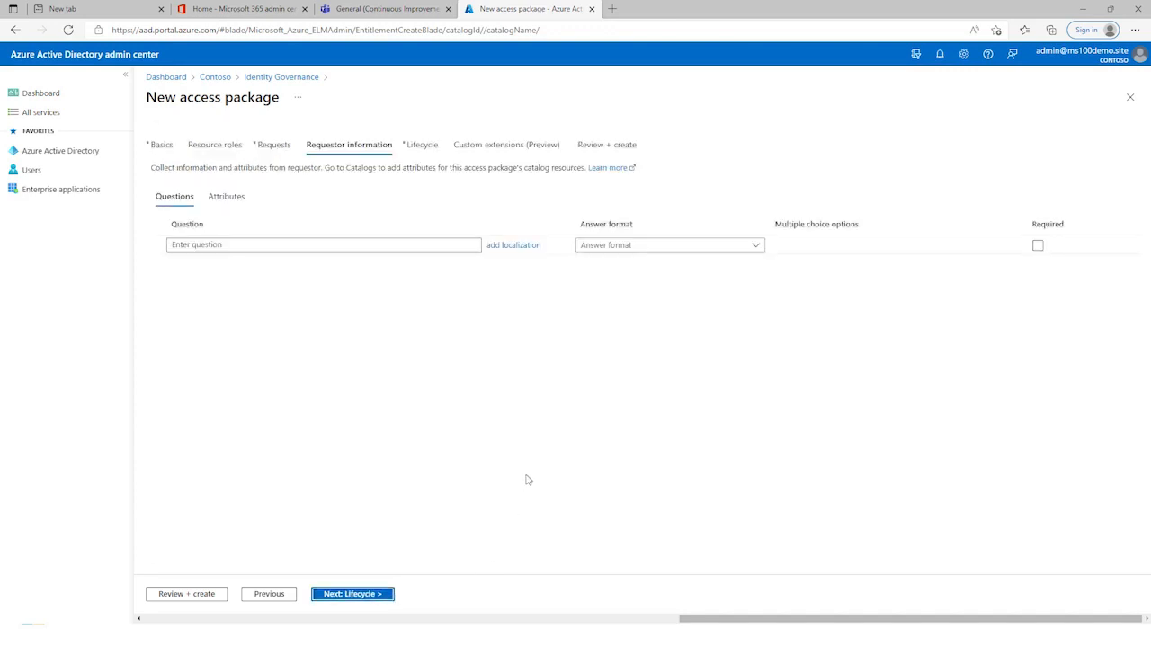
# Step: Add the requestor question "Why do you want access to these resources?" with a short text answer
pyautogui.click(424, 248)
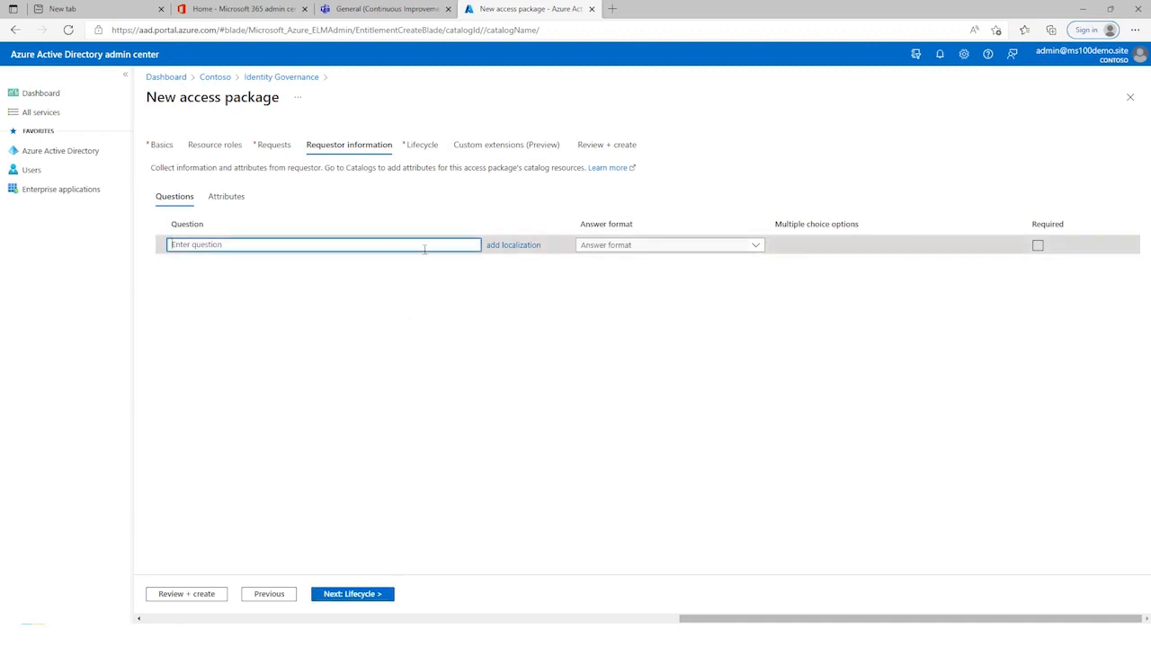
pyautogui.write('Why')
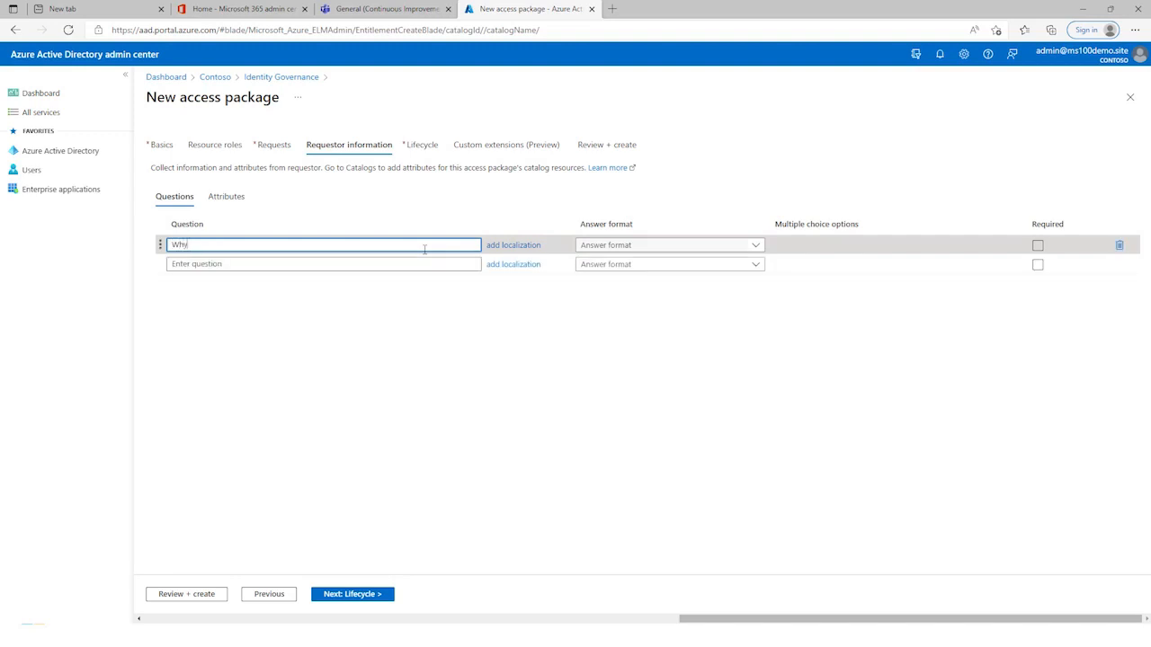
pyautogui.write(' do you want access to these resources?')
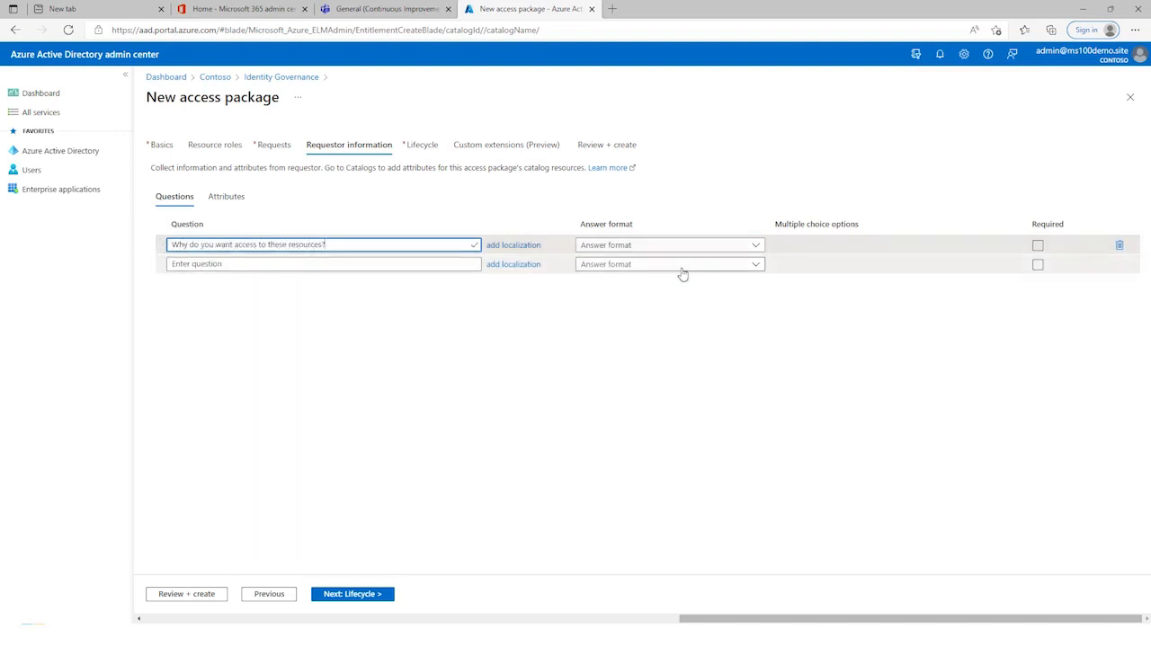
pyautogui.click(681, 254)
pyautogui.click(657, 263)
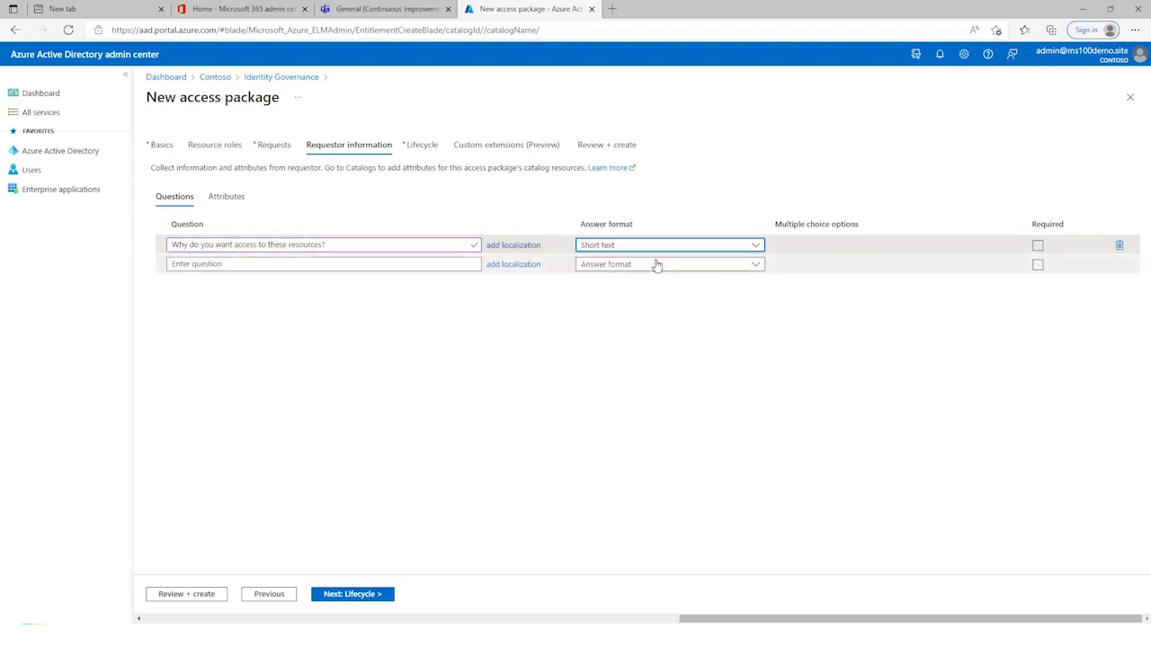
# Step: Add a second requestor question, "What CI methodology are you using?", with a multiple choice answer format
pyautogui.click(315, 264)
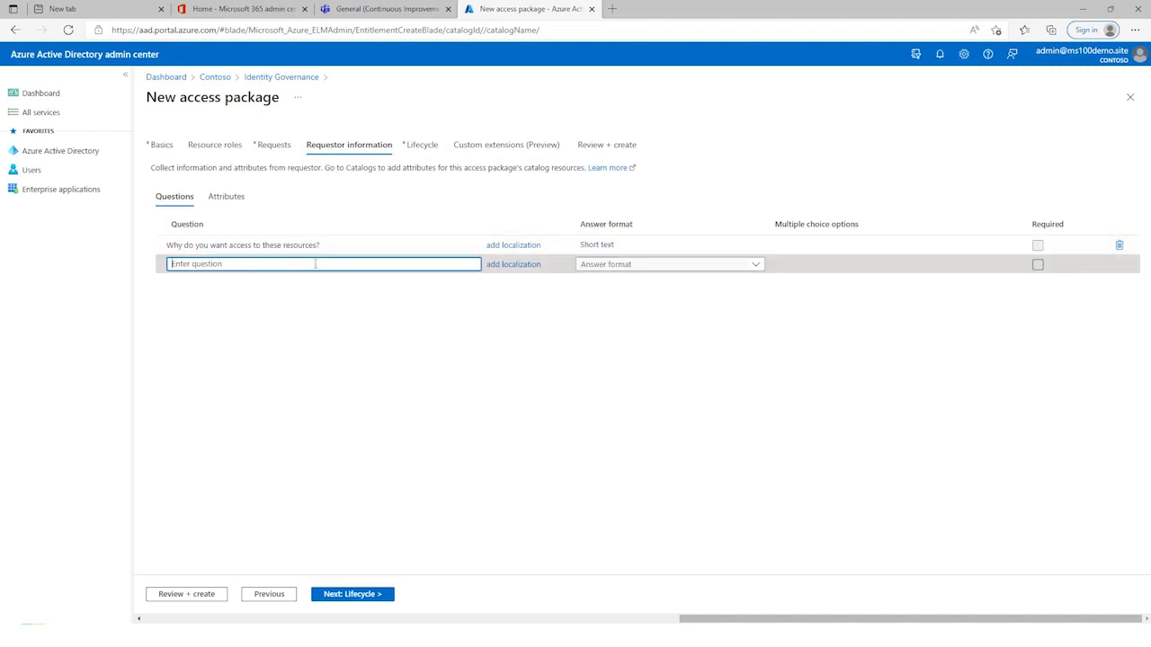
pyautogui.write('What Ci')
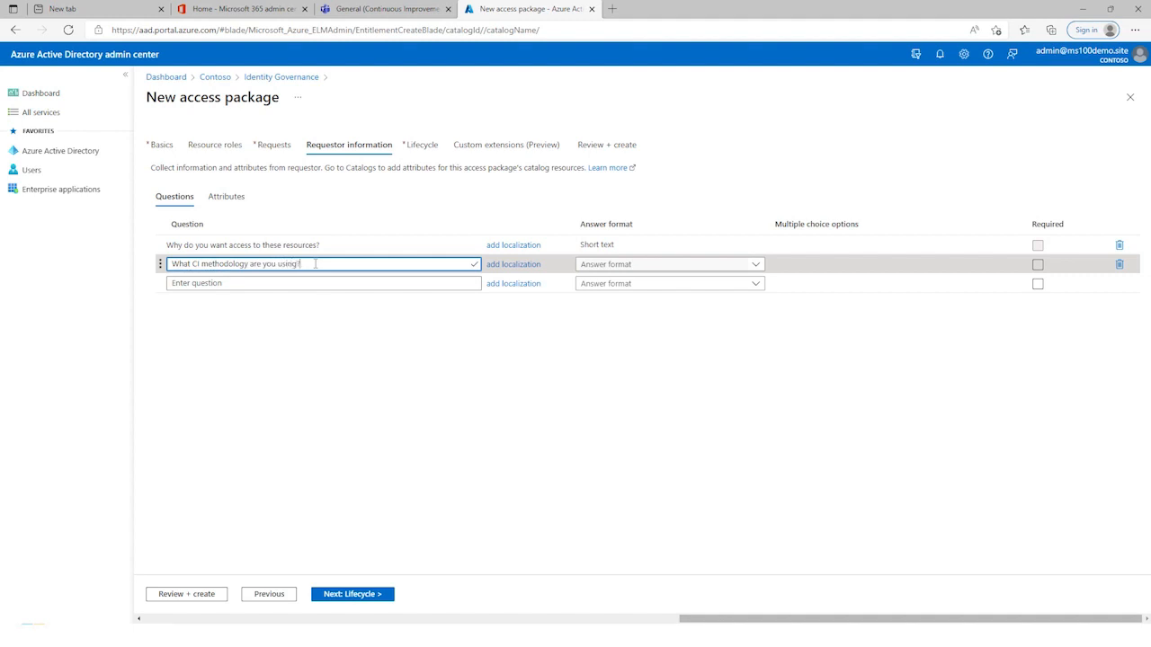
pyautogui.click(701, 265)
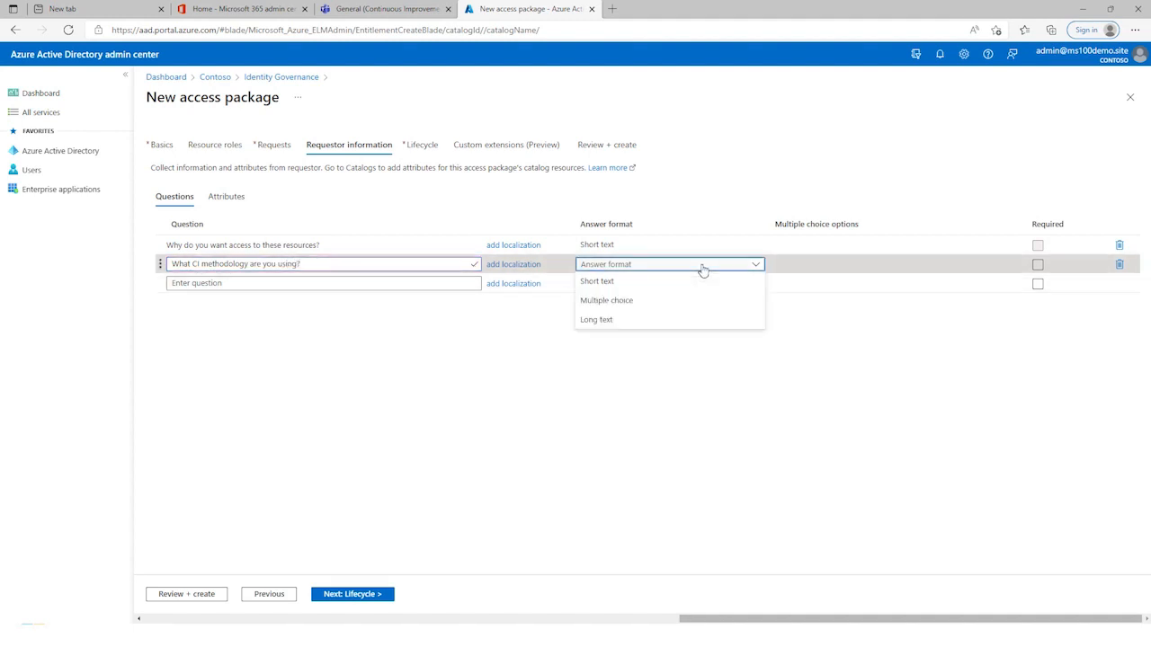
pyautogui.click(657, 300)
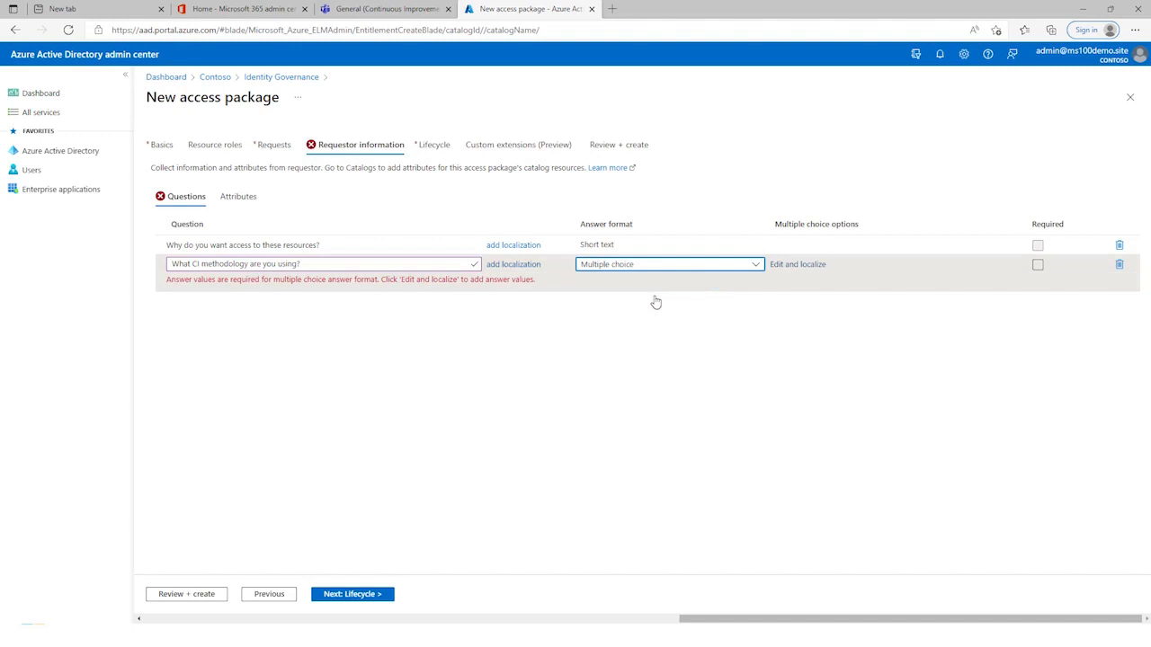
# Step: Give the methodology question the answer value Kaizen, with English (United States) as language and Kaizen as localized text
pyautogui.click(807, 265)
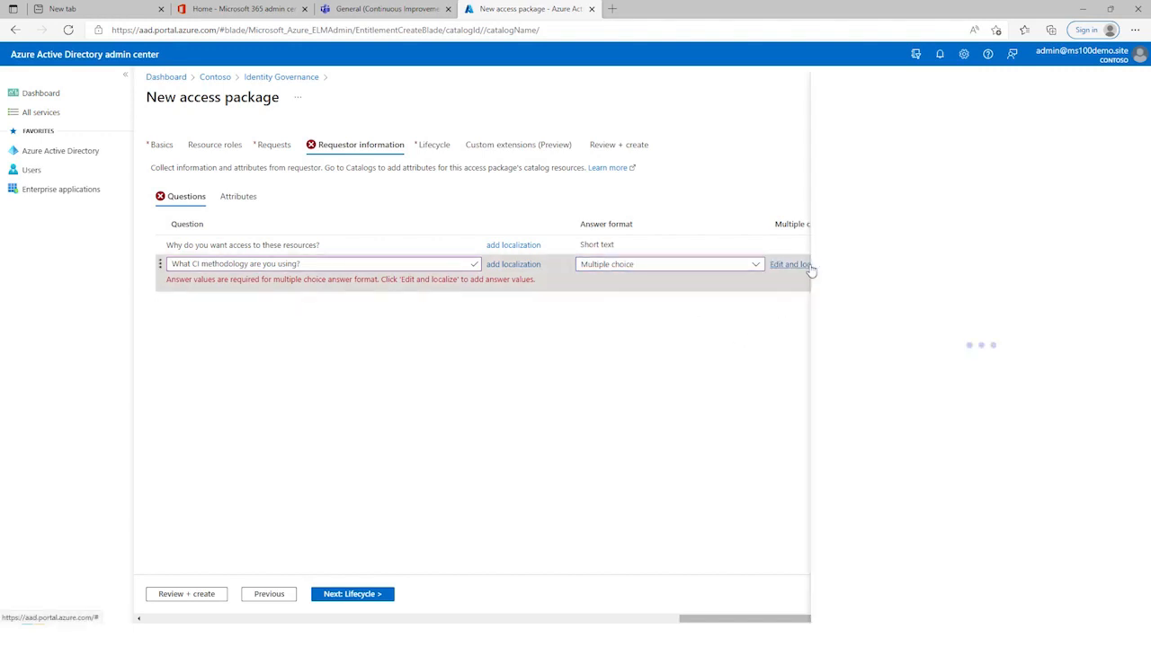
pyautogui.click(703, 201)
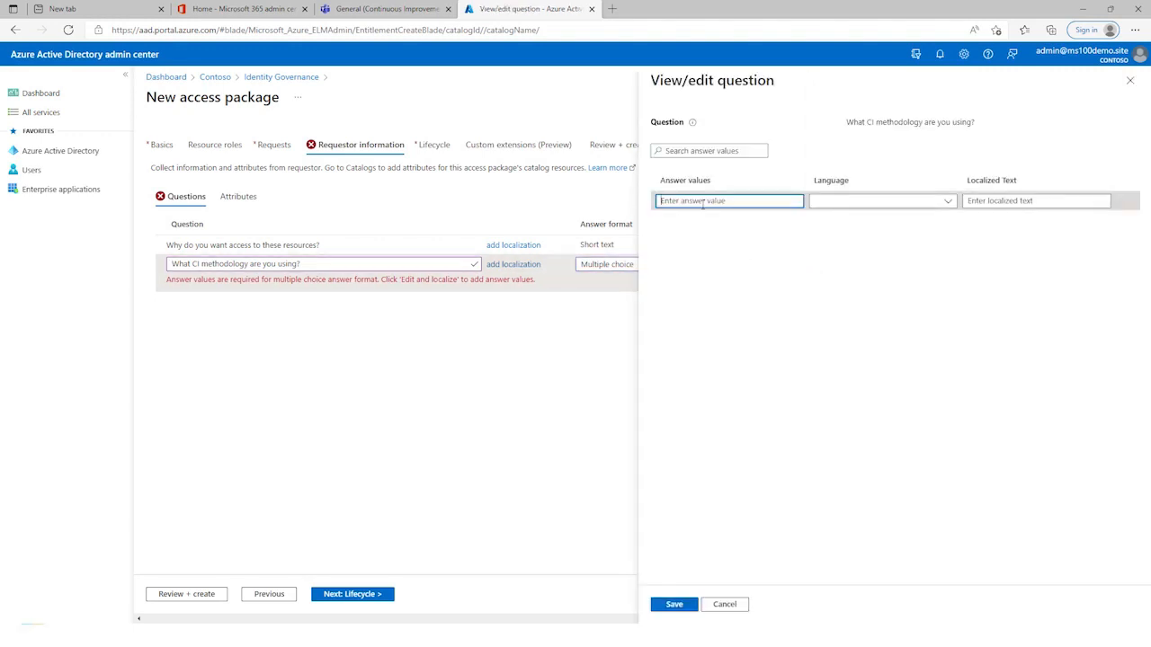
pyautogui.write('Kaizen')
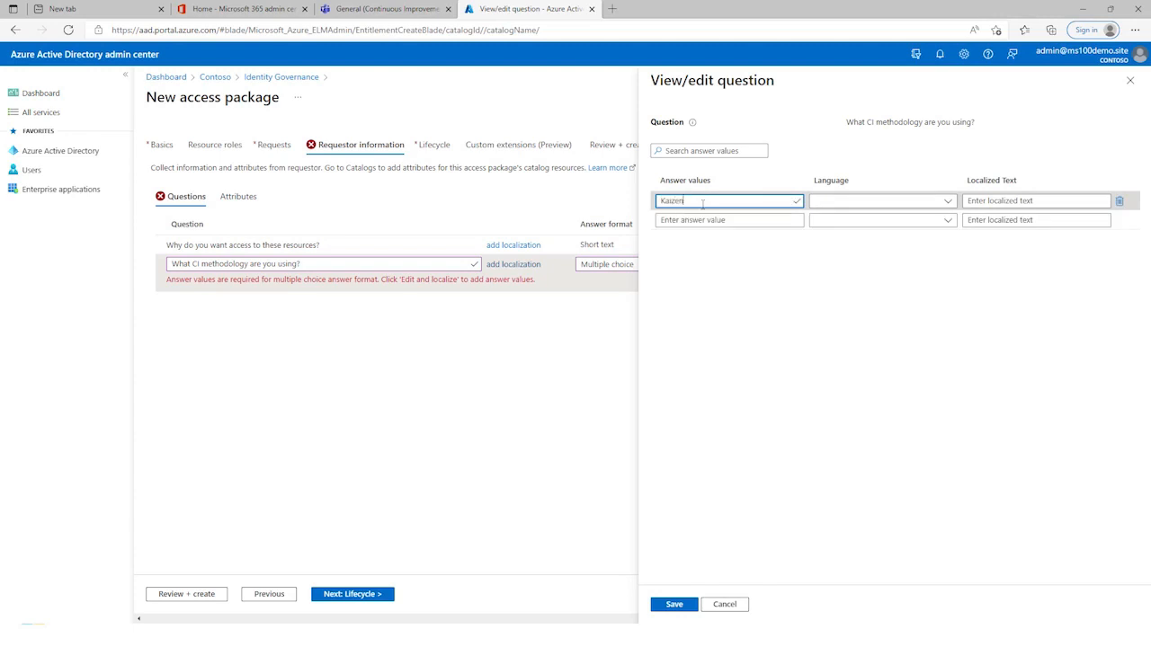
pyautogui.press('Tab')
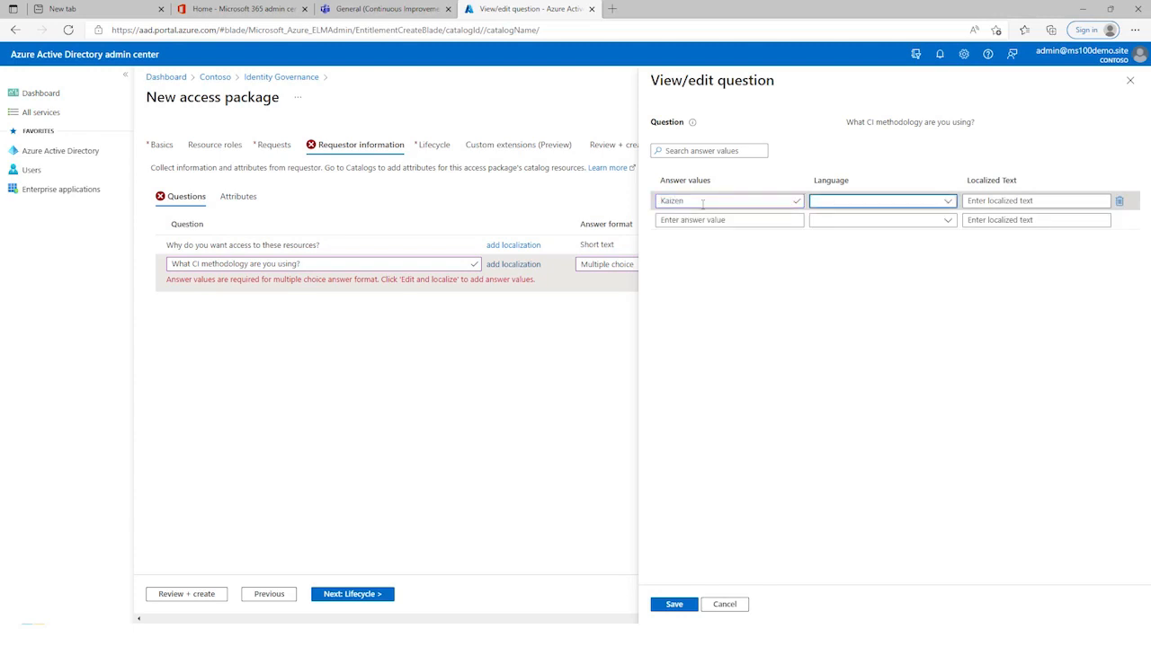
pyautogui.click(948, 201)
pyautogui.click(863, 588)
pyautogui.click(1006, 202)
pyautogui.write('Kaizen')
# Step: Add the answer value 6 Sigma with English (United States) localized text "6 Sigma", and save the answer options
pyautogui.click(738, 220)
pyautogui.write('6 Sigma')
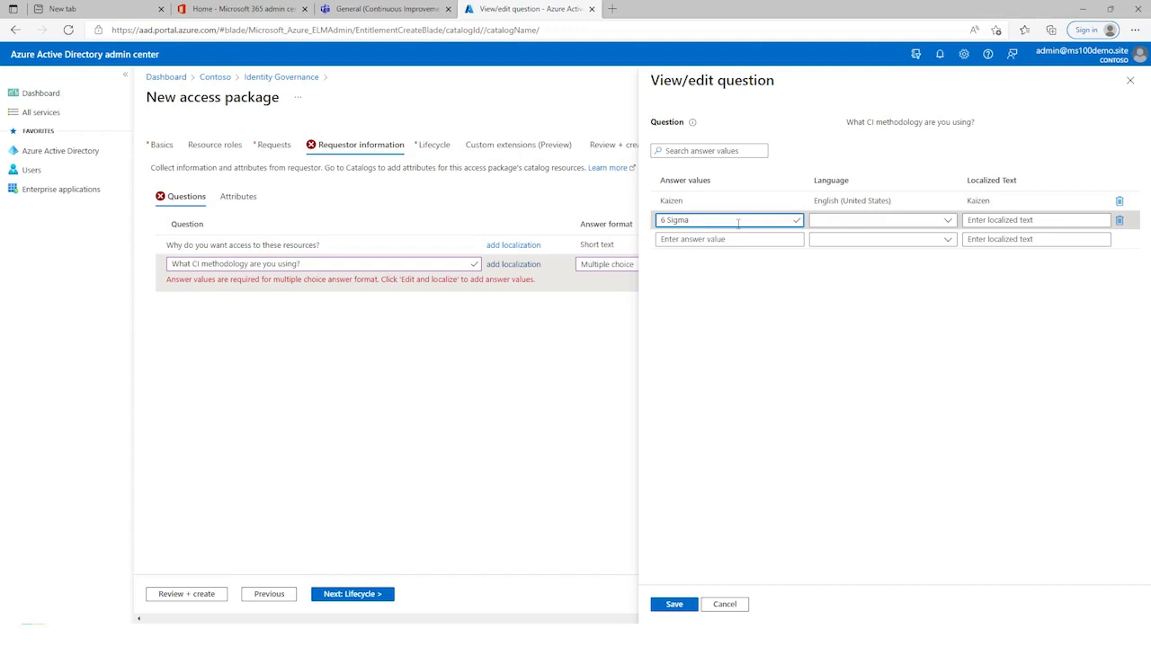
pyautogui.click(881, 220)
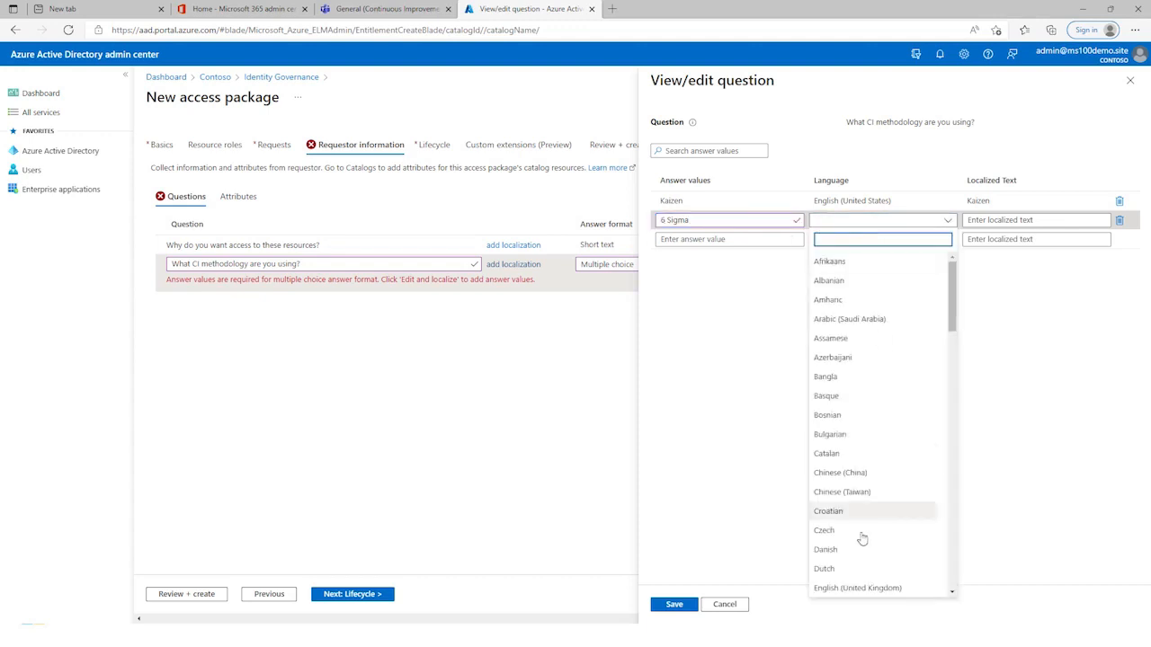
pyautogui.click(861, 588)
pyautogui.click(1020, 220)
pyautogui.write('6 Sigma')
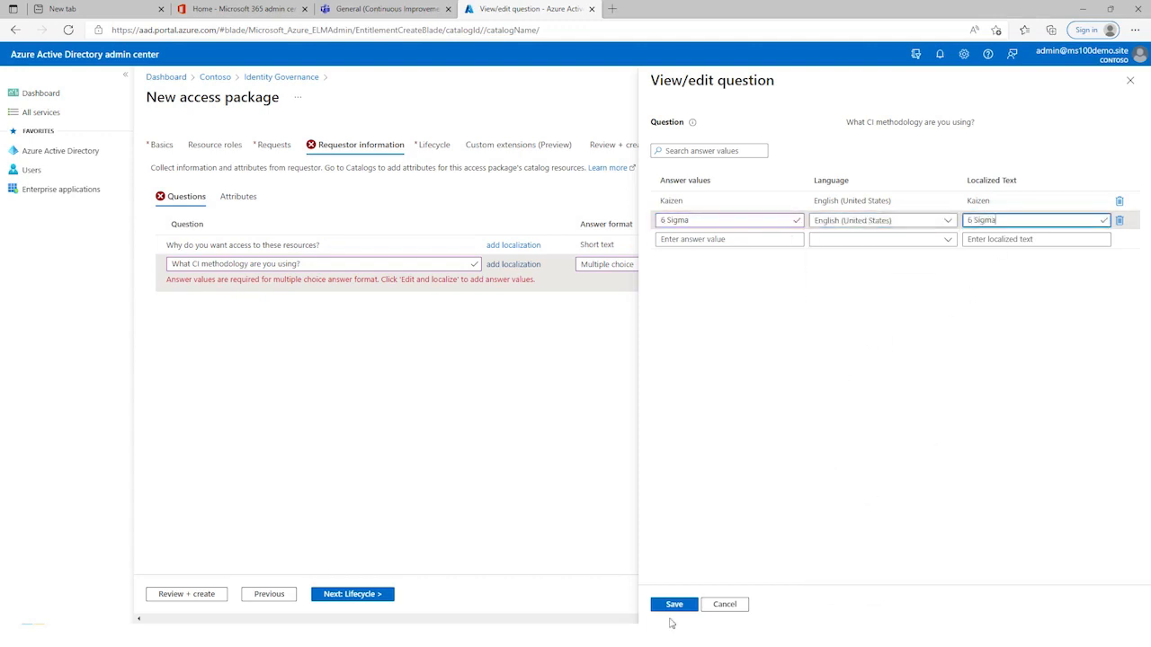
pyautogui.click(675, 604)
# Step: Set the package's lifecycle to require no access reviews, keeping the default expiration settings
pyautogui.click(353, 595)
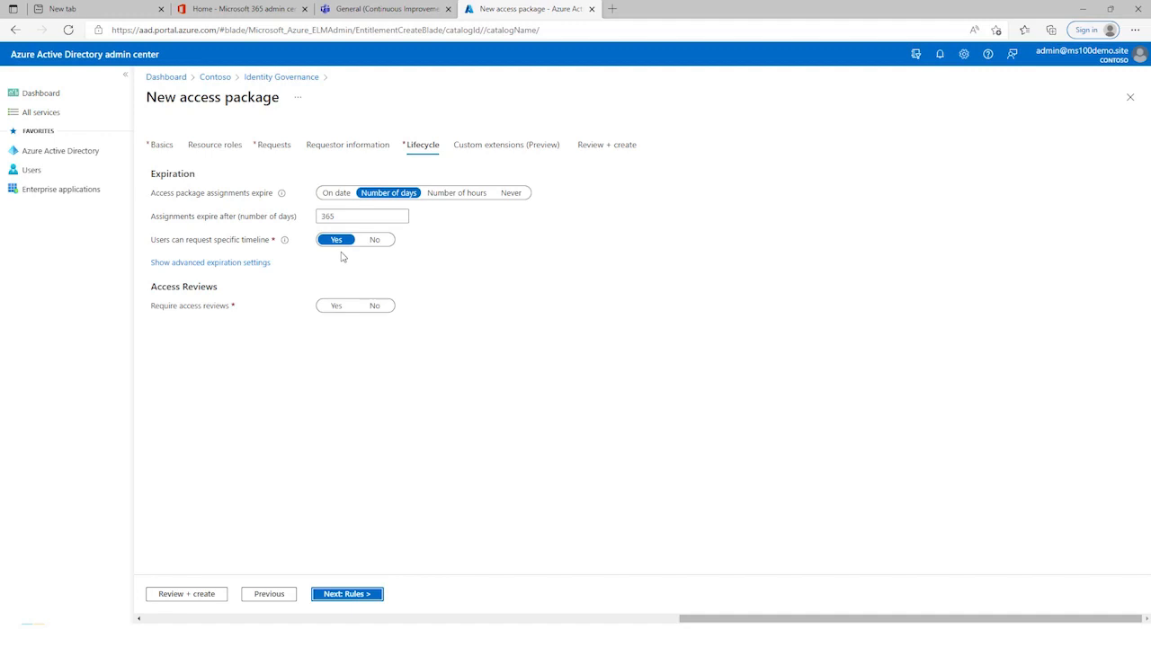
pyautogui.click(377, 307)
pyautogui.click(358, 595)
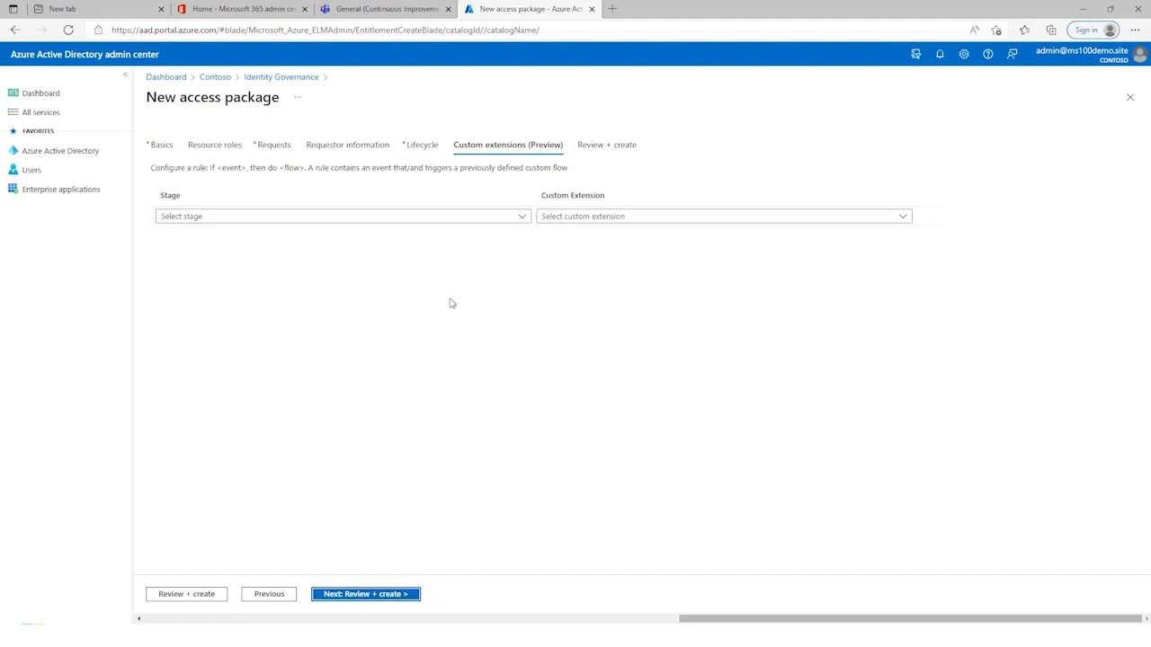
# Step: Leave the custom extension stage unset and create the access package
pyautogui.click(522, 219)
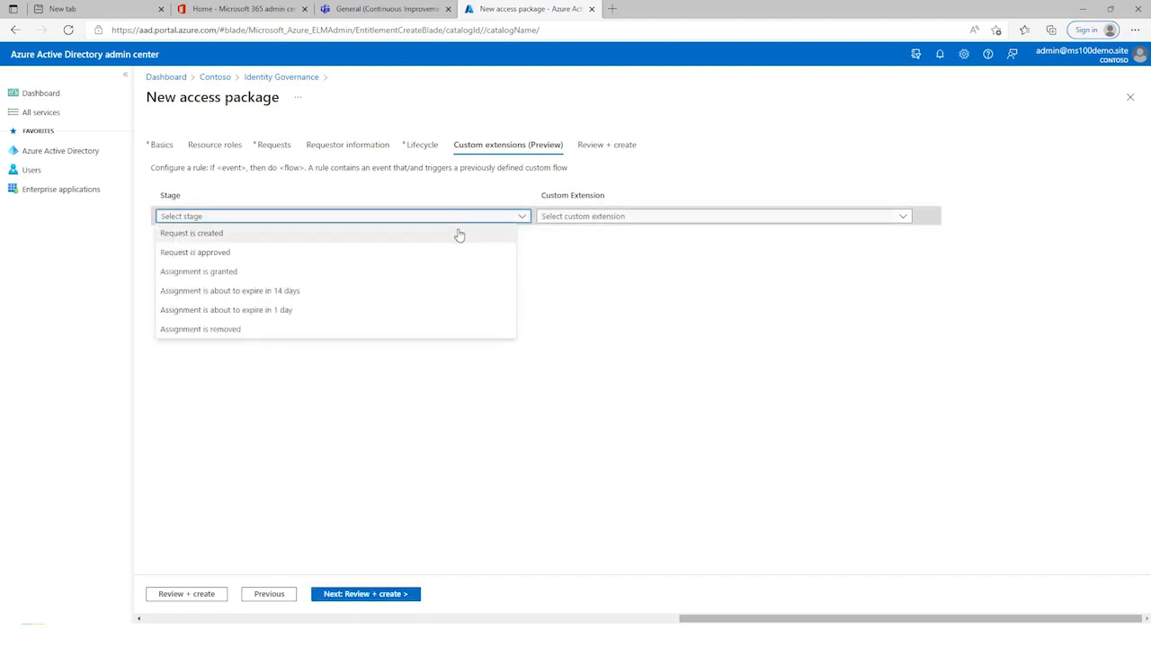
pyautogui.click(535, 247)
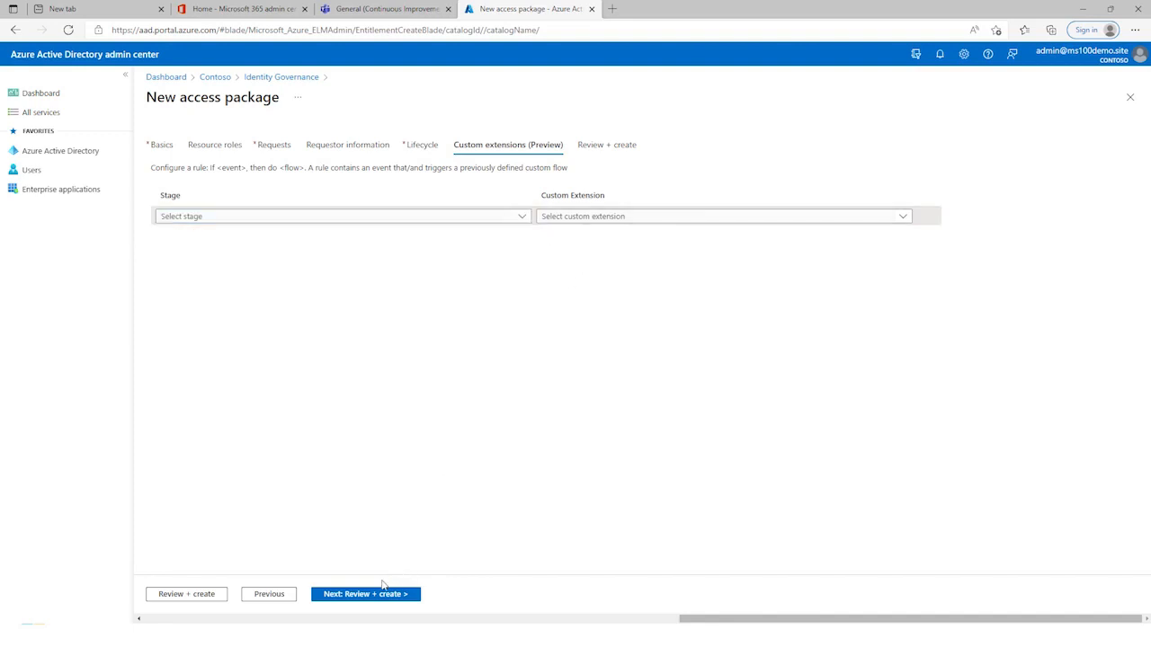
pyautogui.click(381, 594)
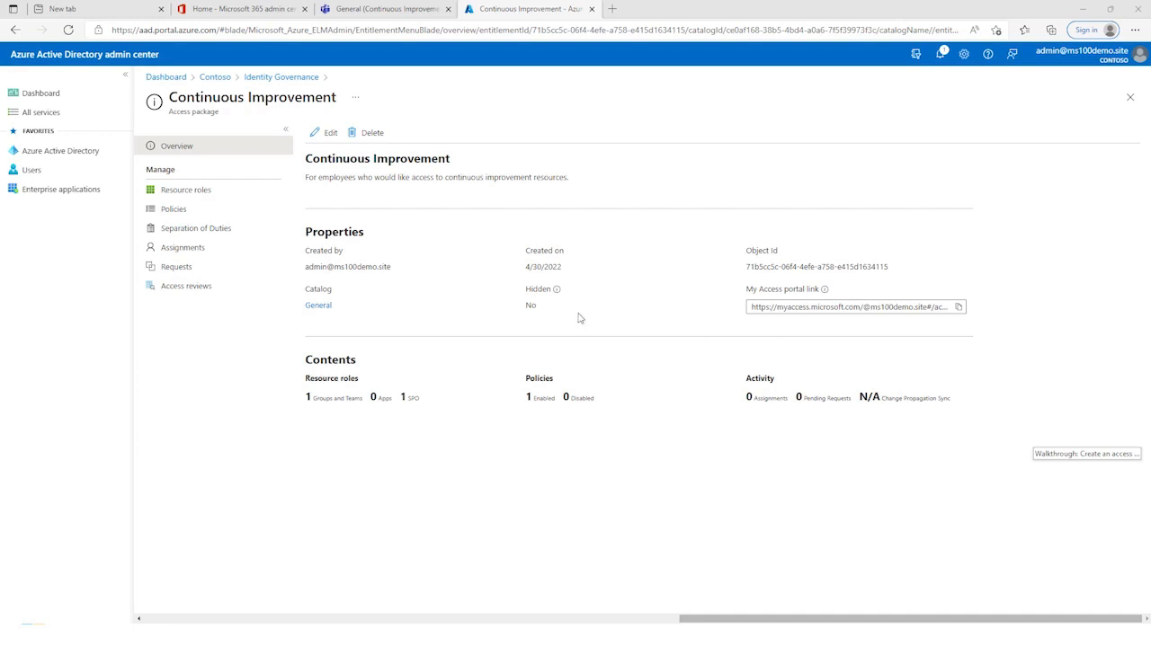
# Step: Copy the package's My Access portal link and switch to that package page in the requestor's browser session
pyautogui.click(959, 309)
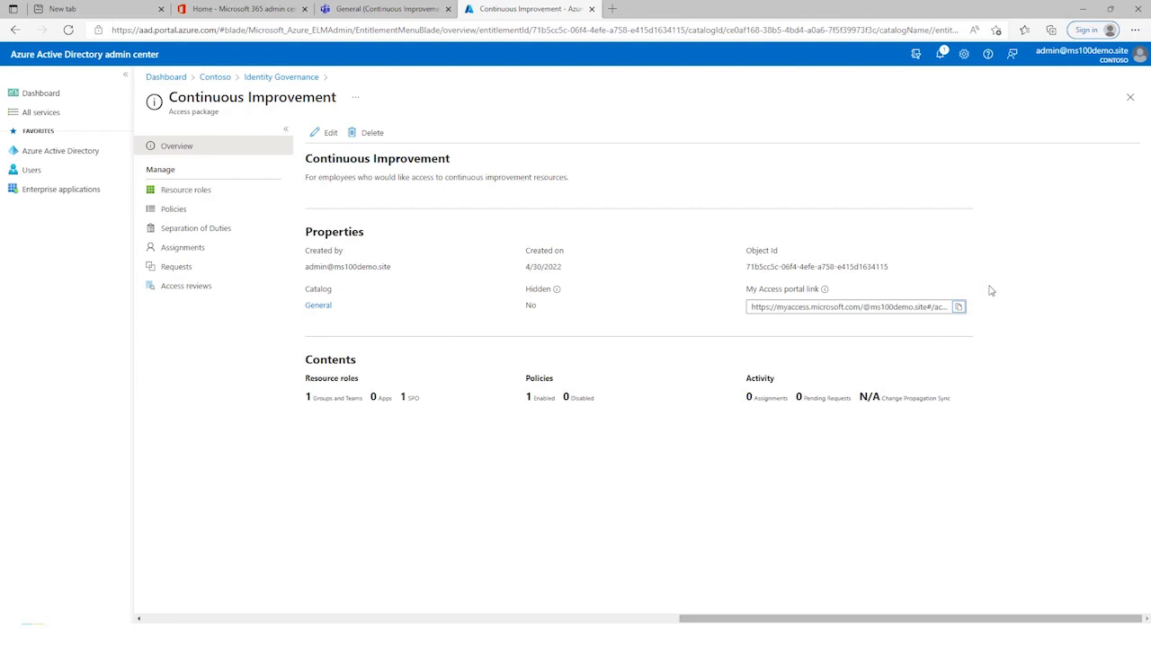
pyautogui.hotkey('alt', 'Tab')
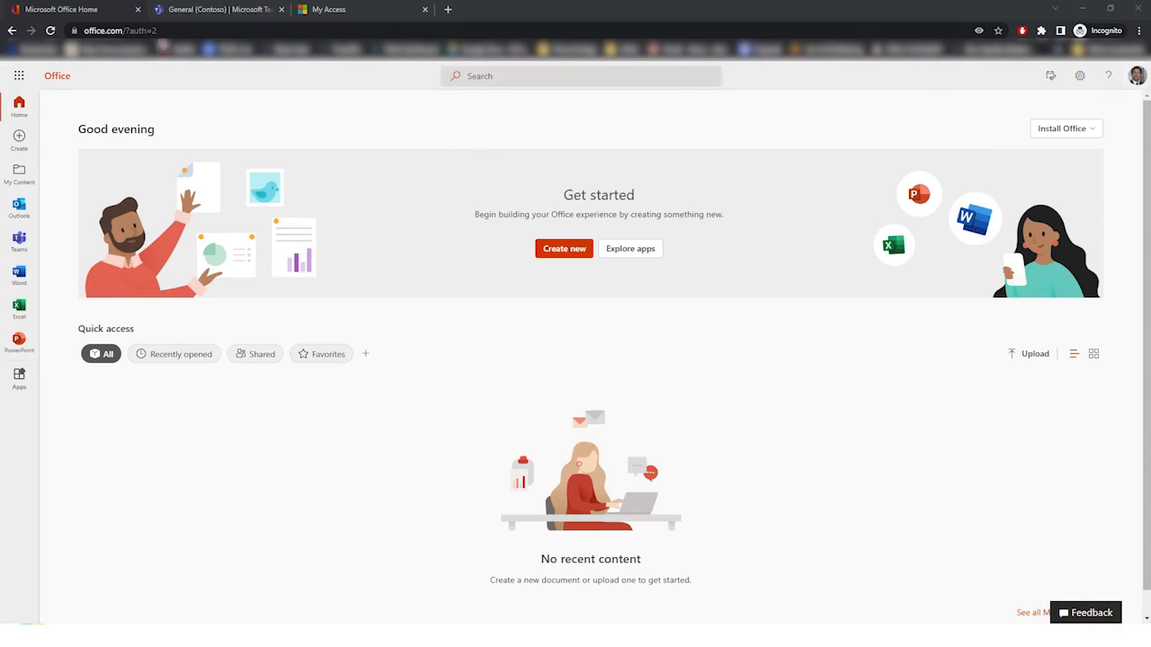
pyautogui.click(206, 11)
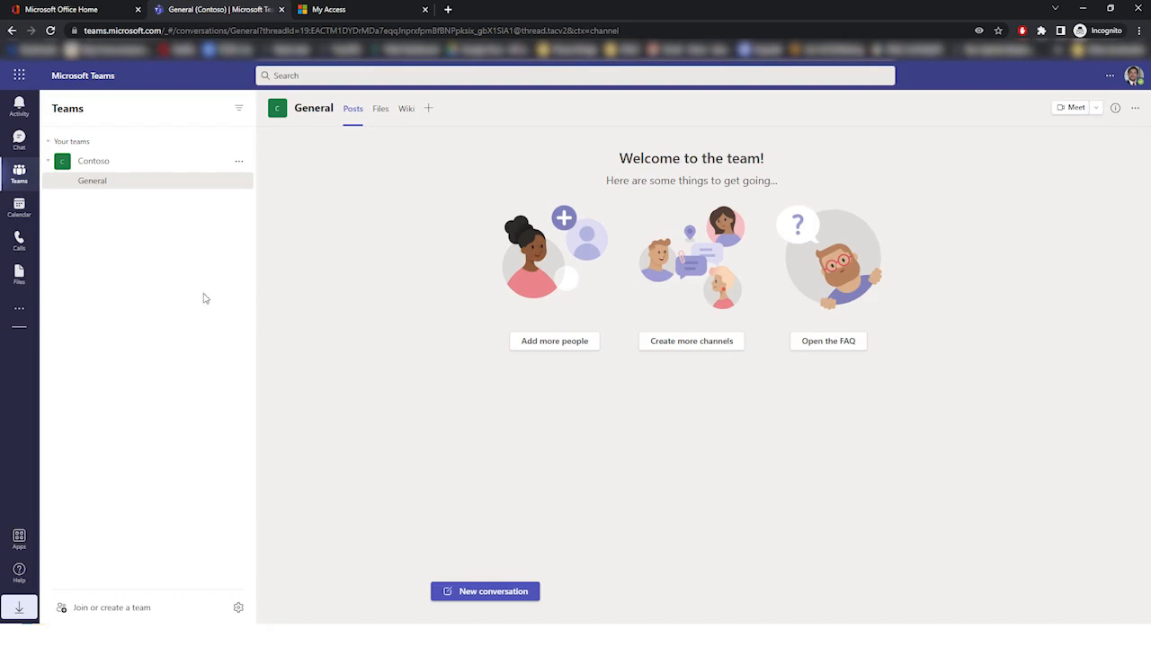
pyautogui.click(355, 6)
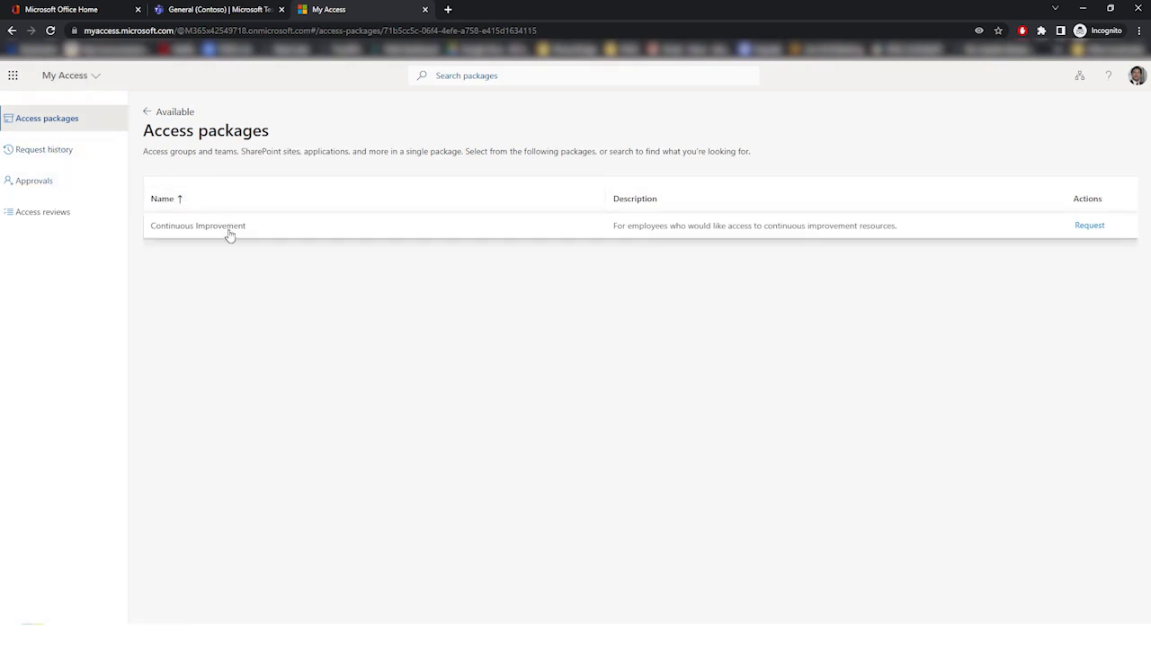
# Step: Start an access request for Continuous Improvement, giving "Just joined a Kaizen team" as the reason and Kaizen as the methodology
pyautogui.click(1093, 227)
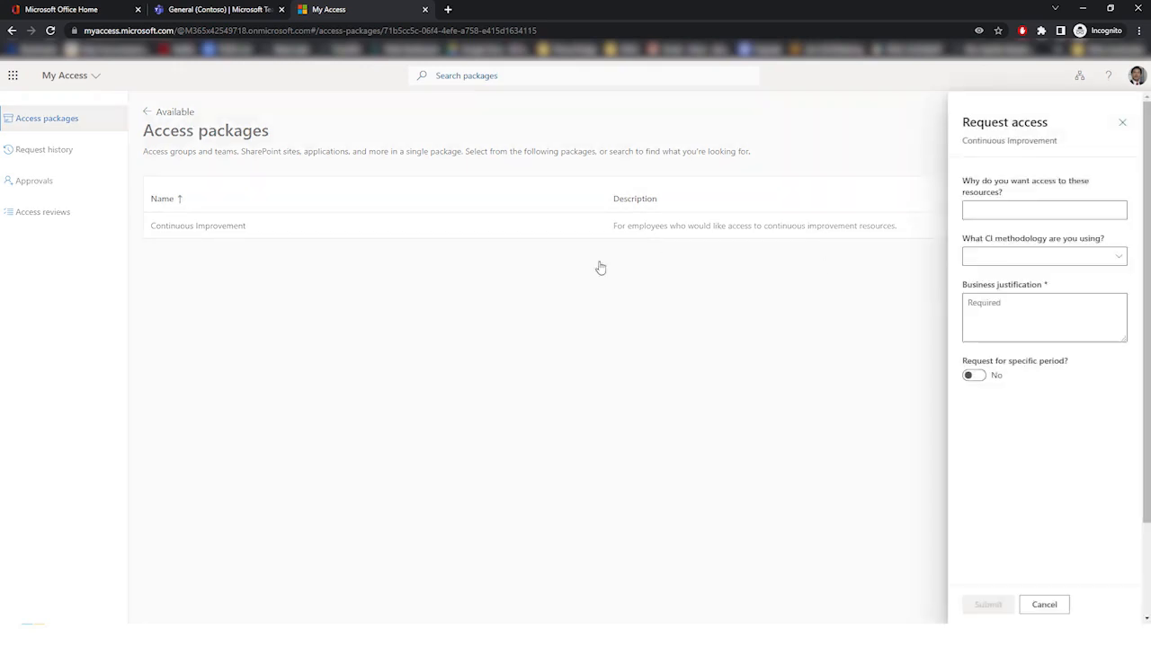
pyautogui.click(1004, 210)
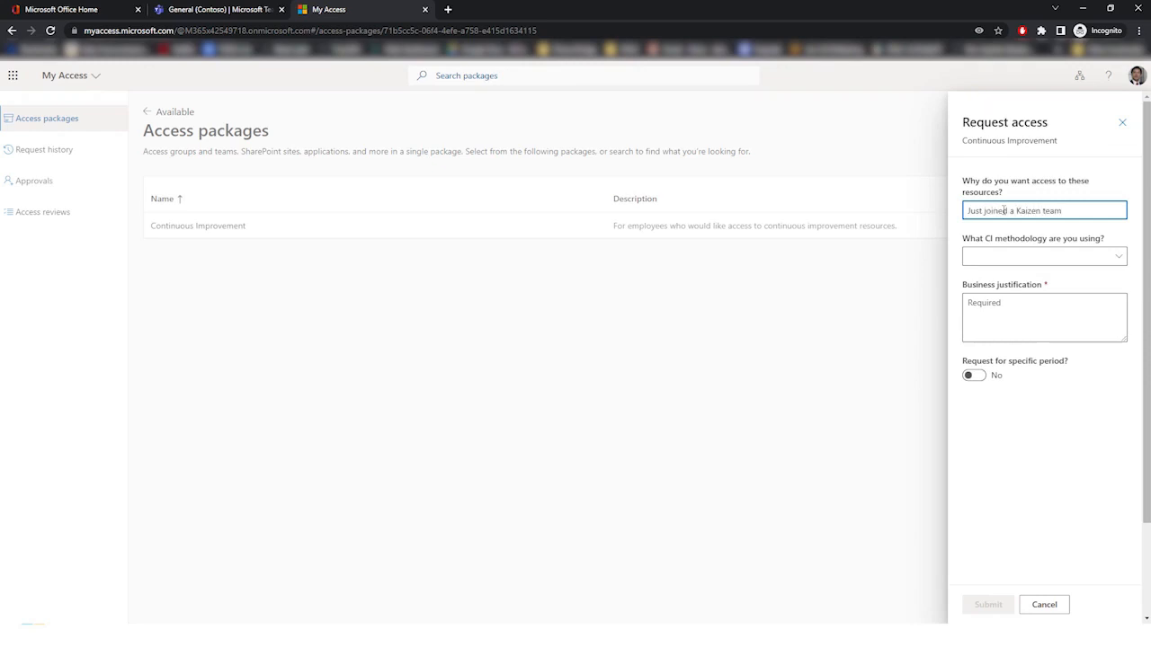
pyautogui.click(1101, 259)
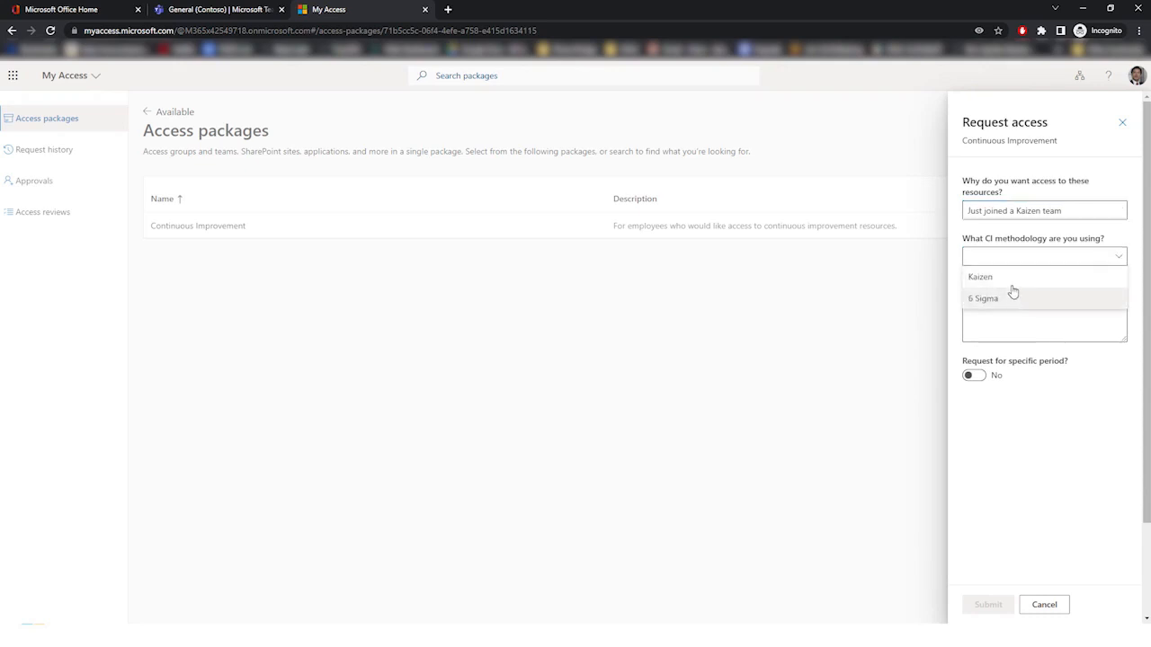
pyautogui.click(1009, 281)
# Step: Enter the business justification "I heard it was useful" and submit the request without a specific period
pyautogui.click(1008, 310)
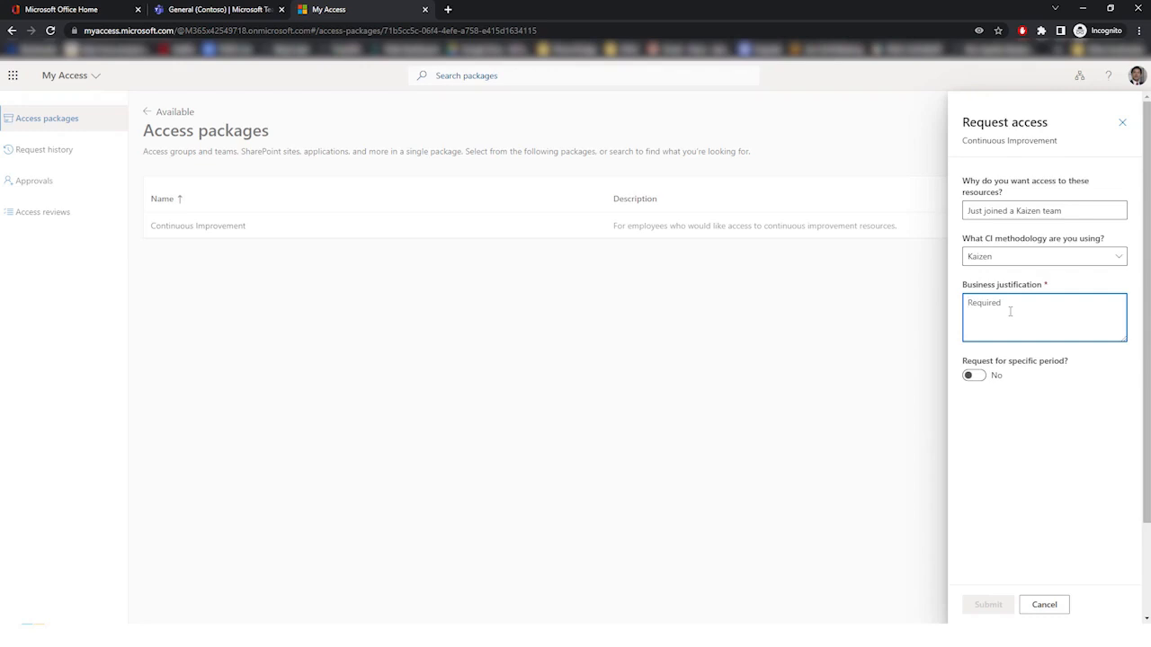
pyautogui.write('I heard it was useful')
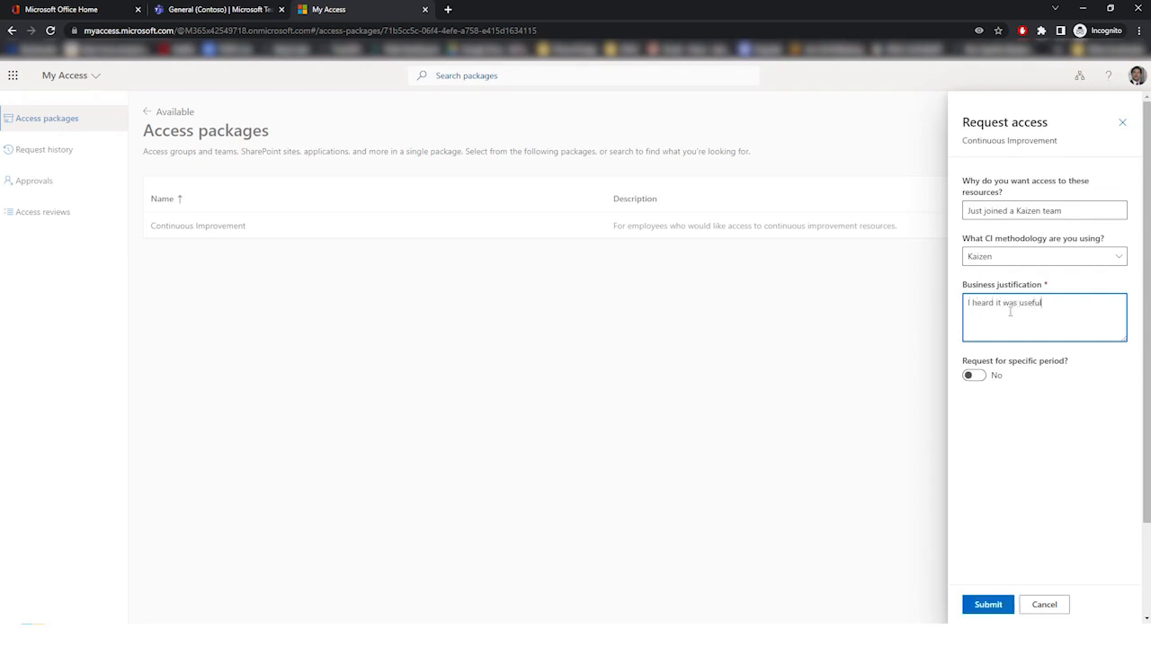
pyautogui.click(974, 376)
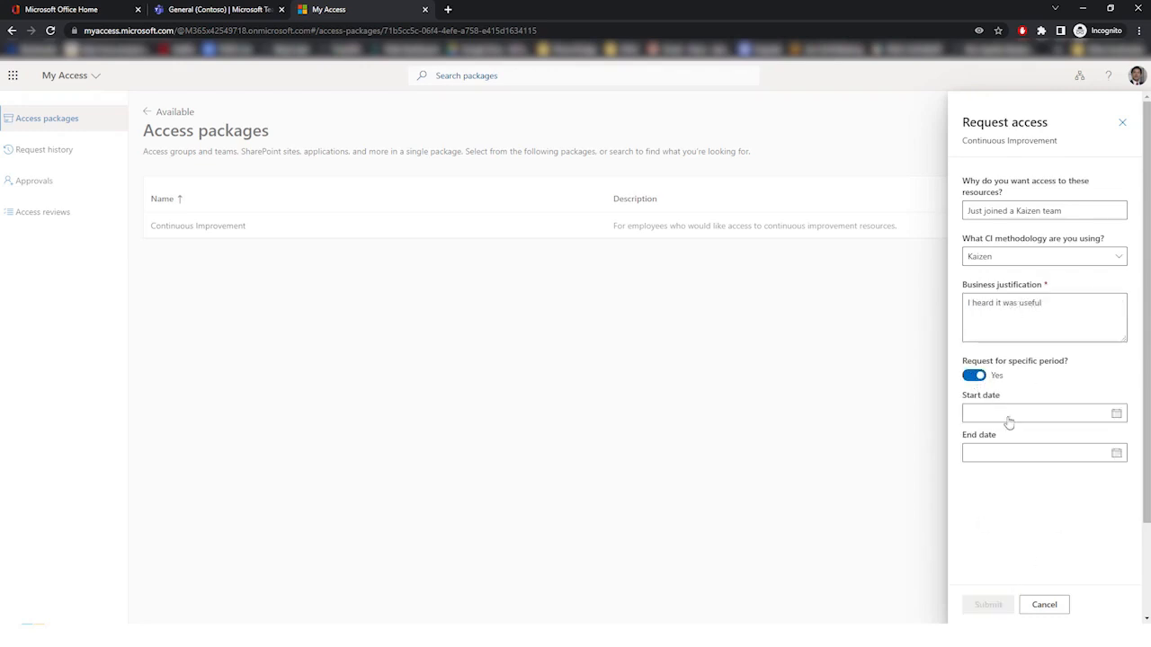
pyautogui.click(974, 375)
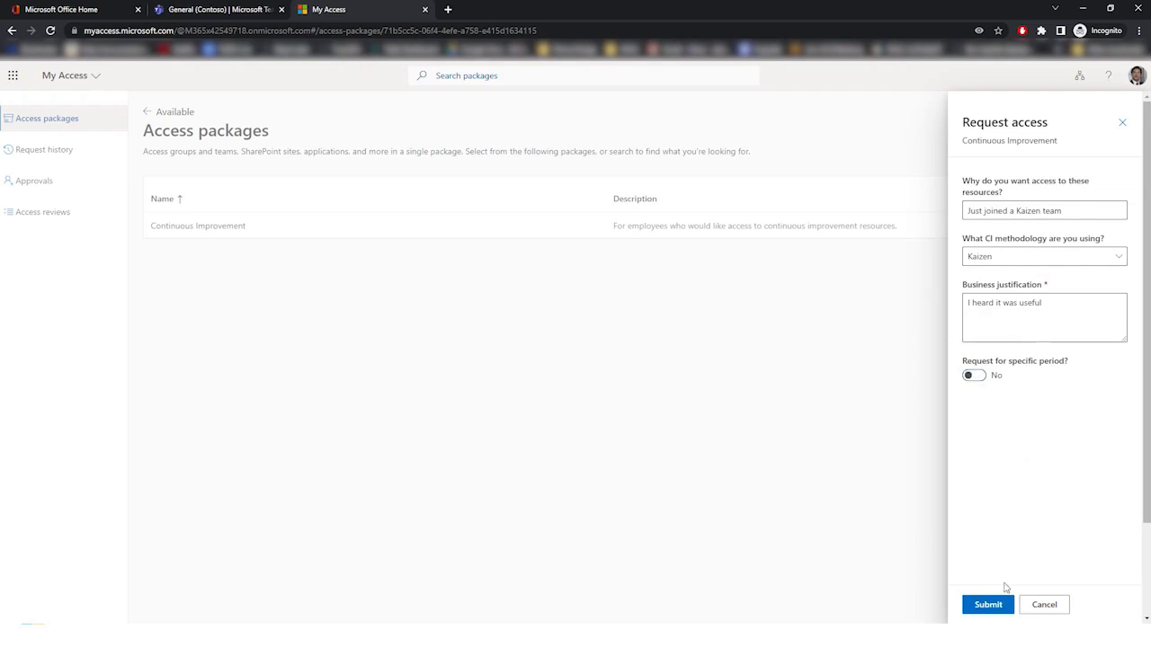
pyautogui.click(987, 605)
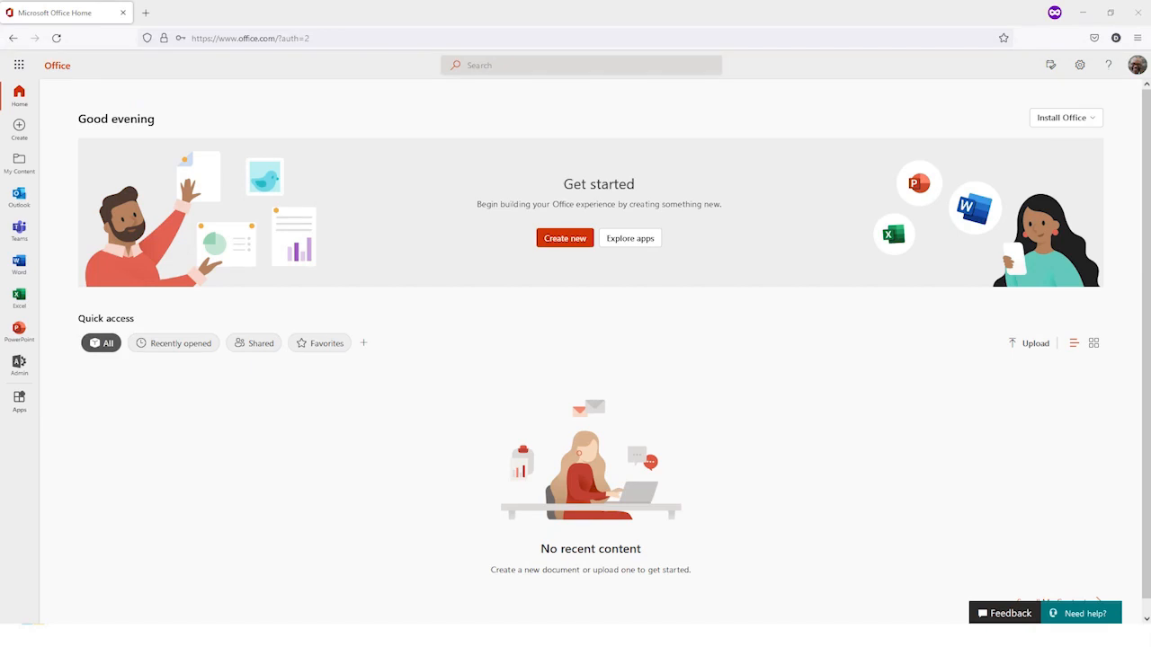
# Step: In the approver's Outlook inbox, open the Microsoft Azure "Action required" email and follow its link to the pending approval
pyautogui.click(18, 195)
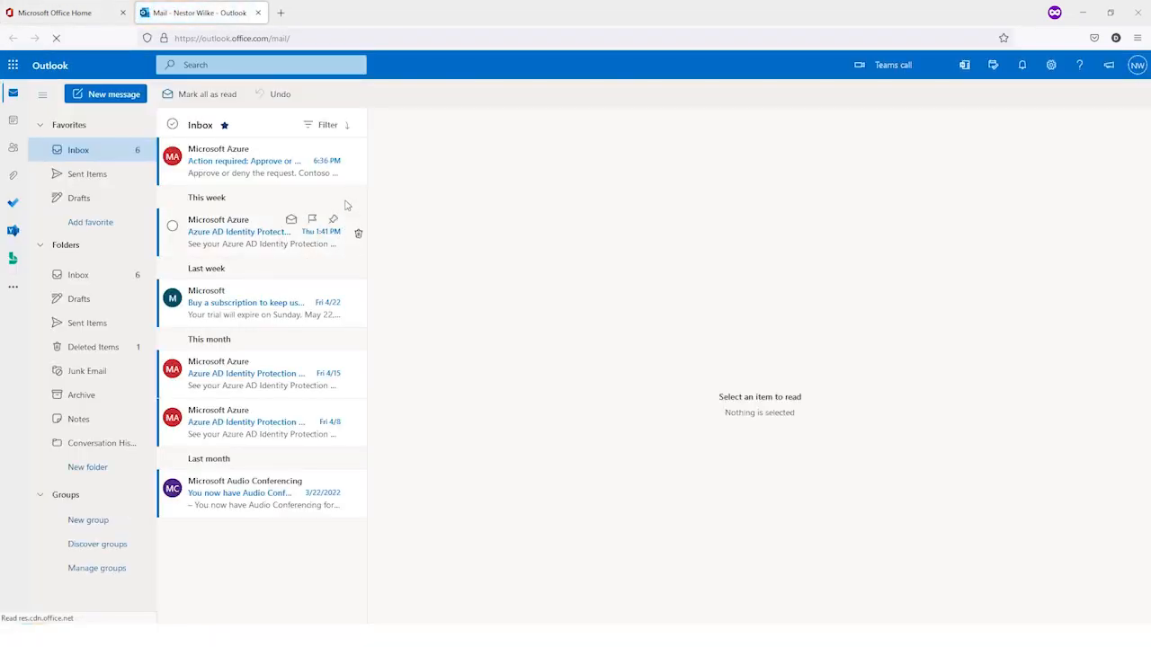
pyautogui.click(288, 178)
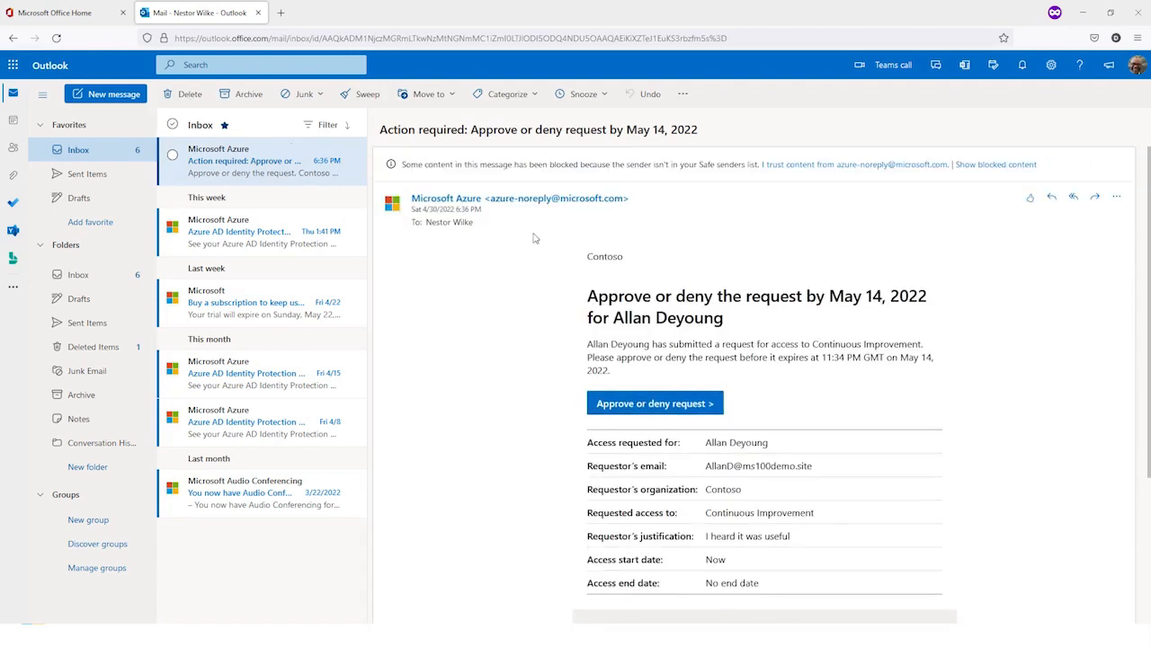
pyautogui.click(676, 409)
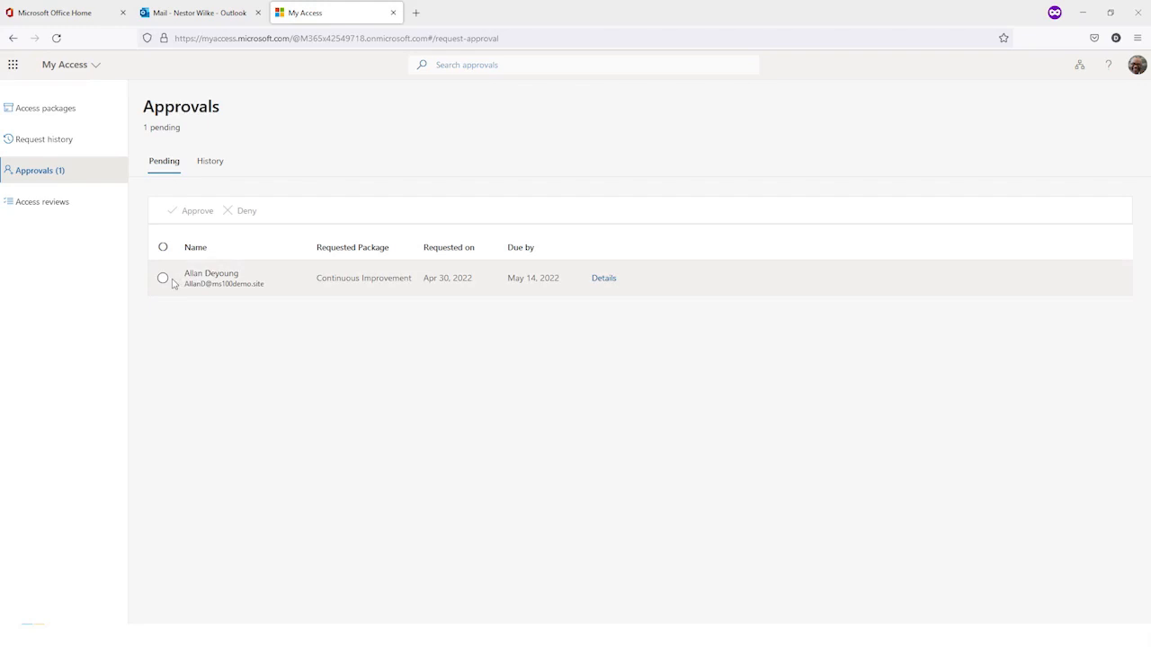
# Step: Review the pending Continuous Improvement request's details, including the business justification and the requestor's answers, then return to the approvals list
pyautogui.click(179, 288)
pyautogui.click(603, 280)
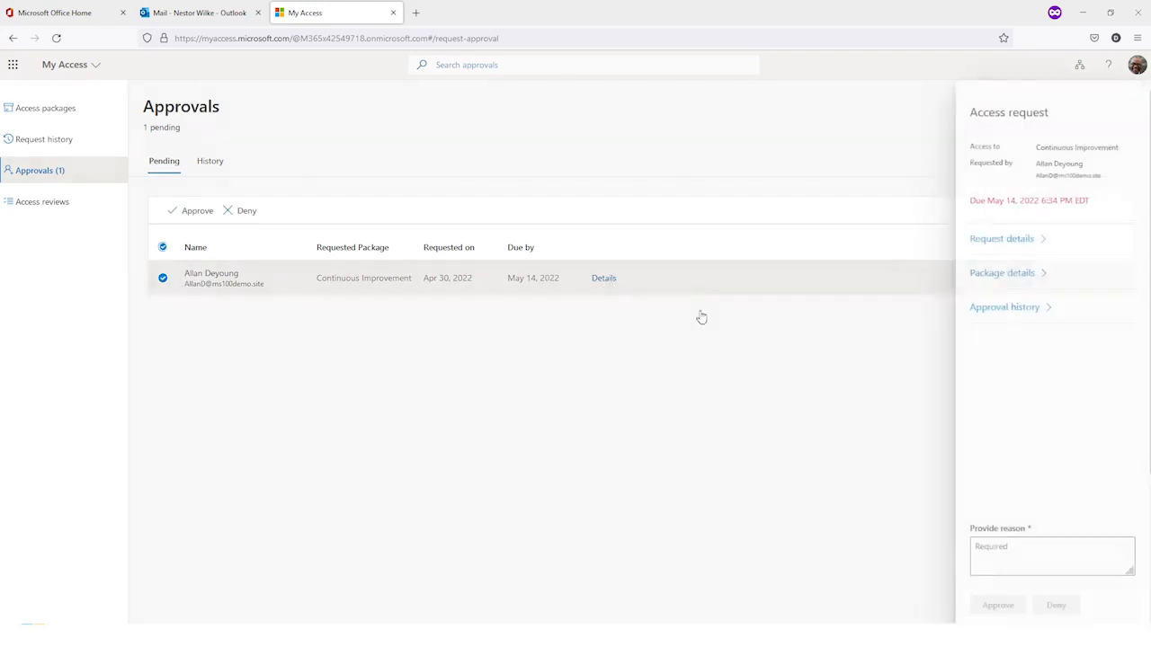
pyautogui.click(1004, 241)
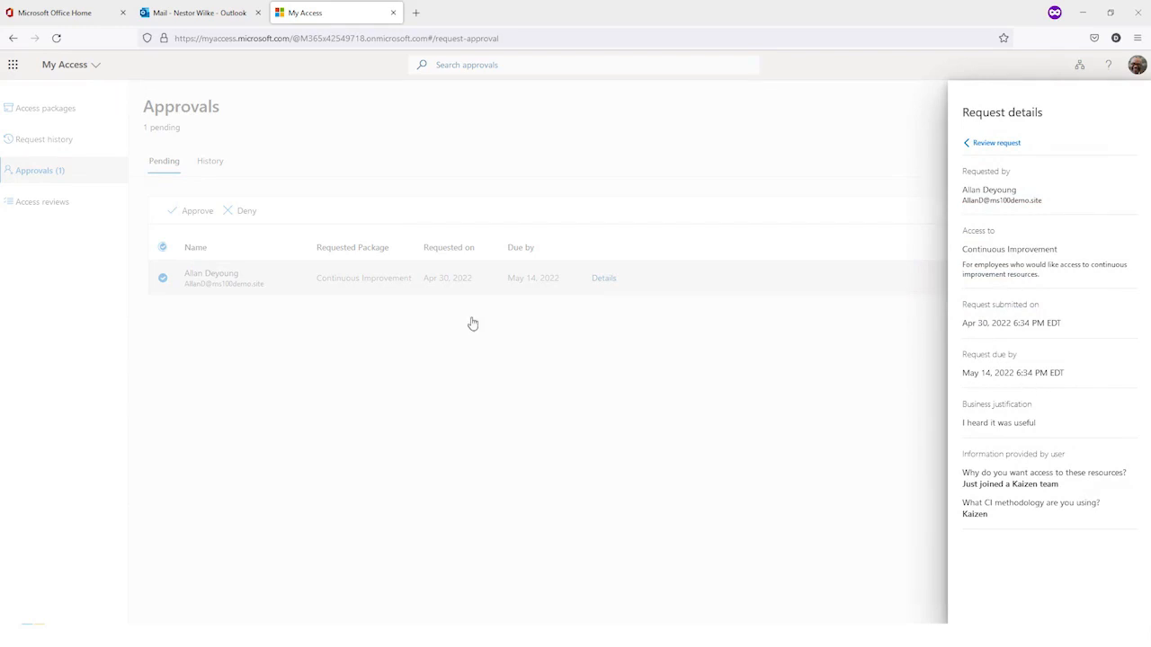
pyautogui.click(509, 347)
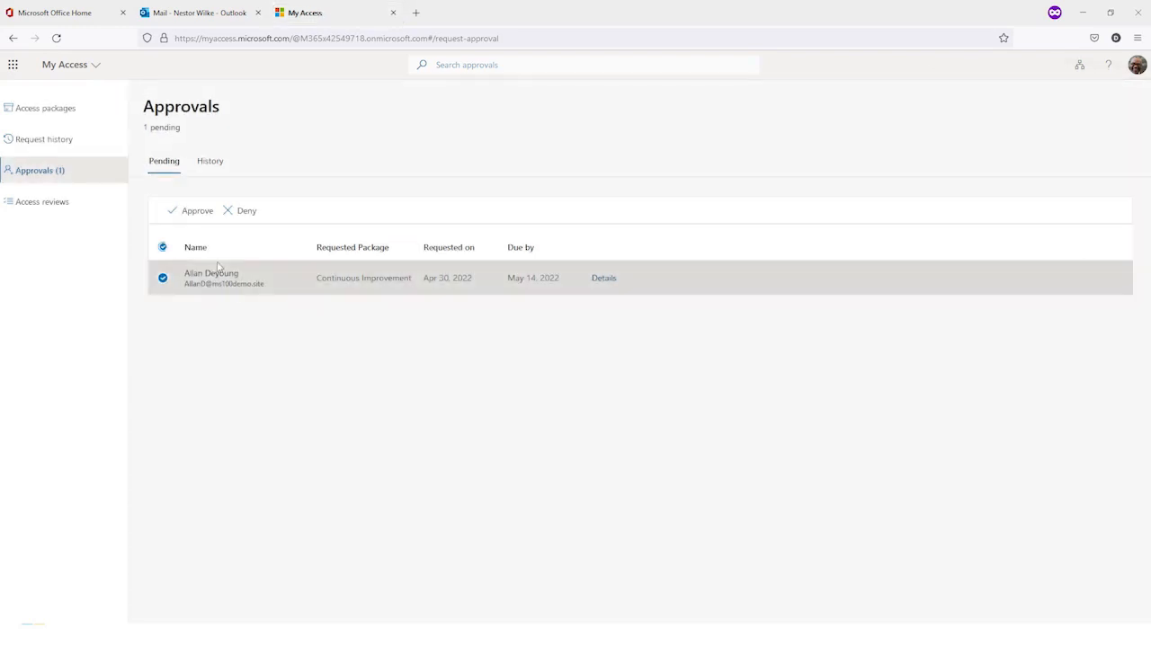
# Step: Approve the pending Continuous Improvement request with the reason "Looks good, welcome to the team"
pyautogui.click(194, 216)
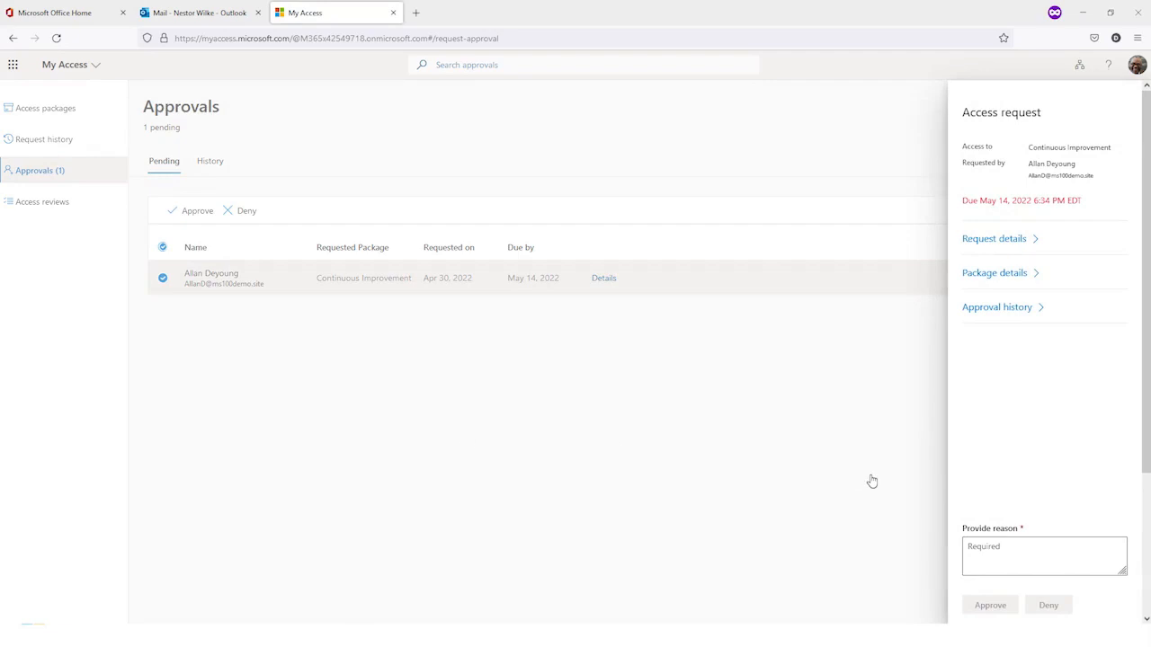
pyautogui.click(1025, 557)
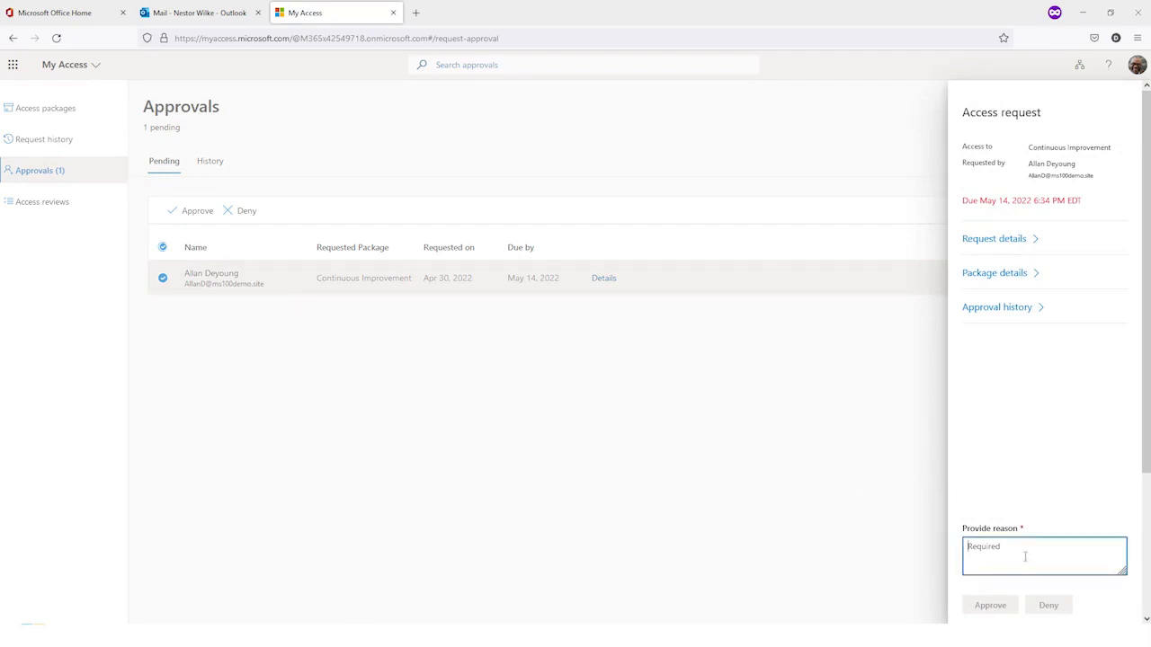
pyautogui.write('Looks good, welcome to the te')
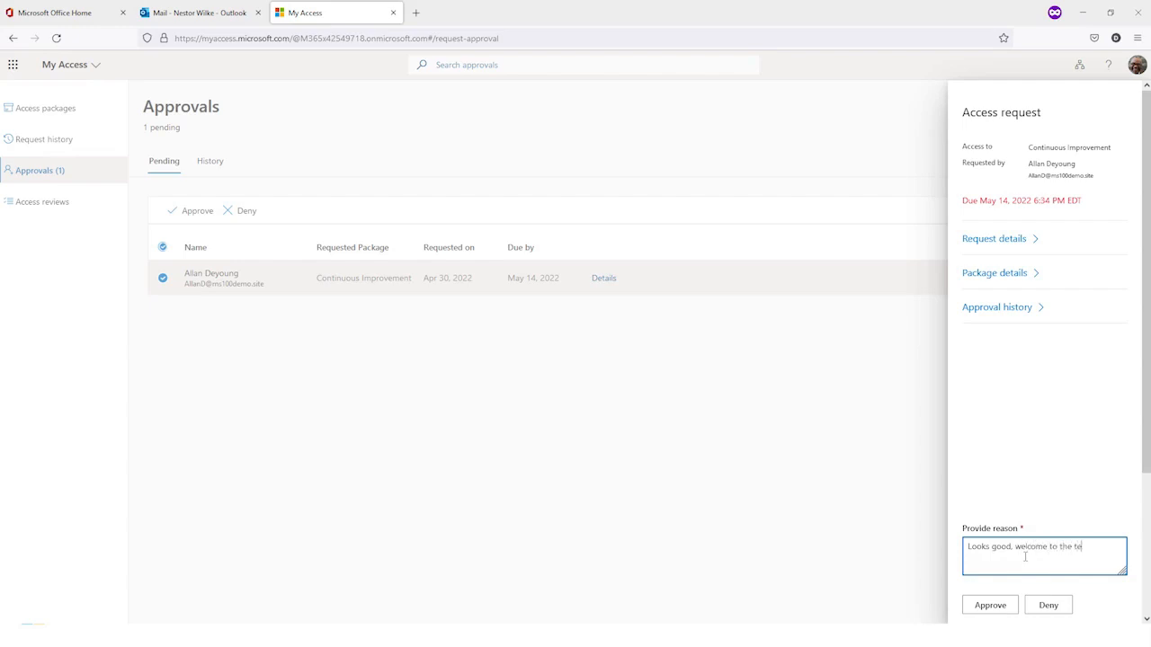
pyautogui.click(980, 608)
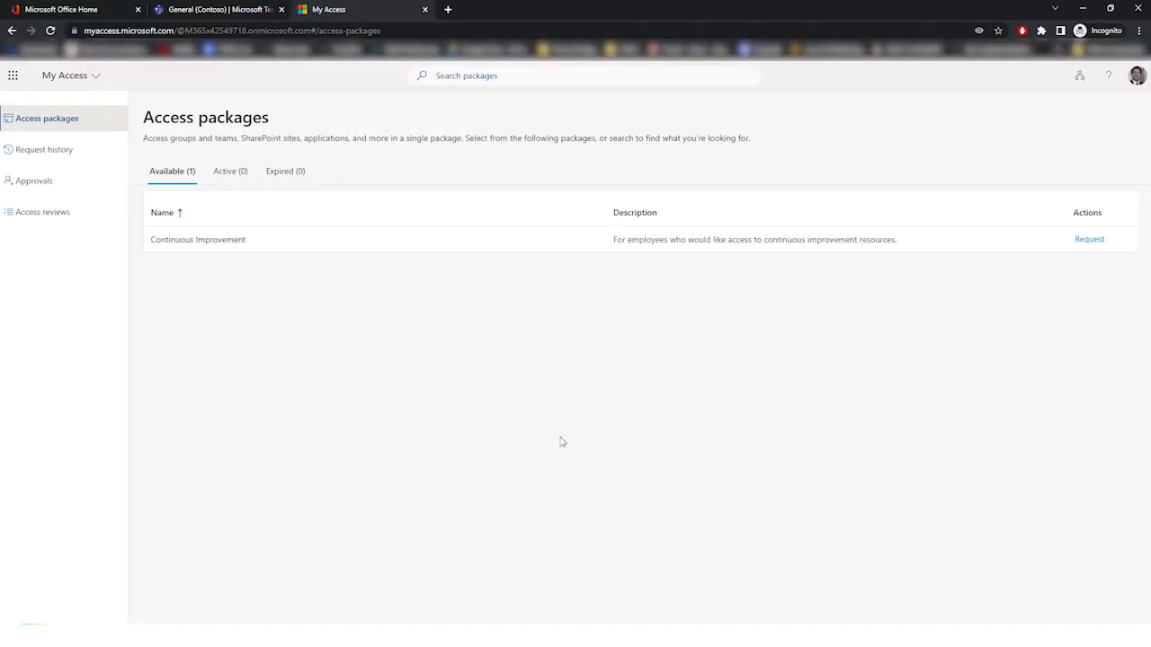
# Step: In the requestor's My Access session, check the request history and approval progress of the Continuous Improvement request
pyautogui.click(47, 180)
pyautogui.click(57, 154)
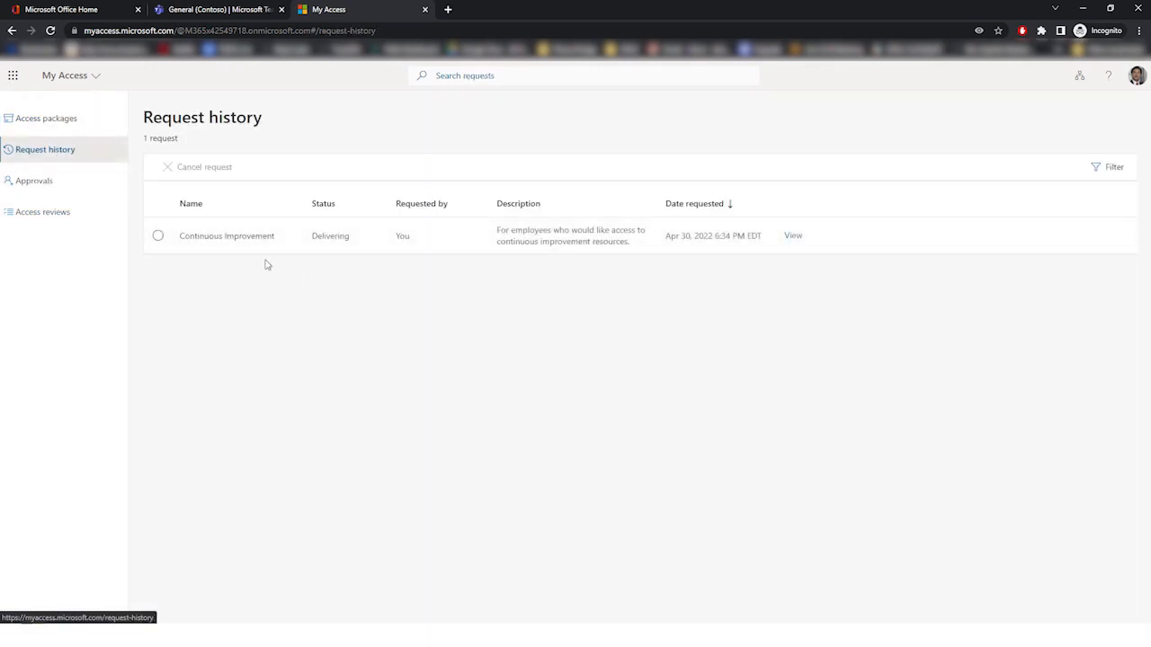
pyautogui.click(795, 237)
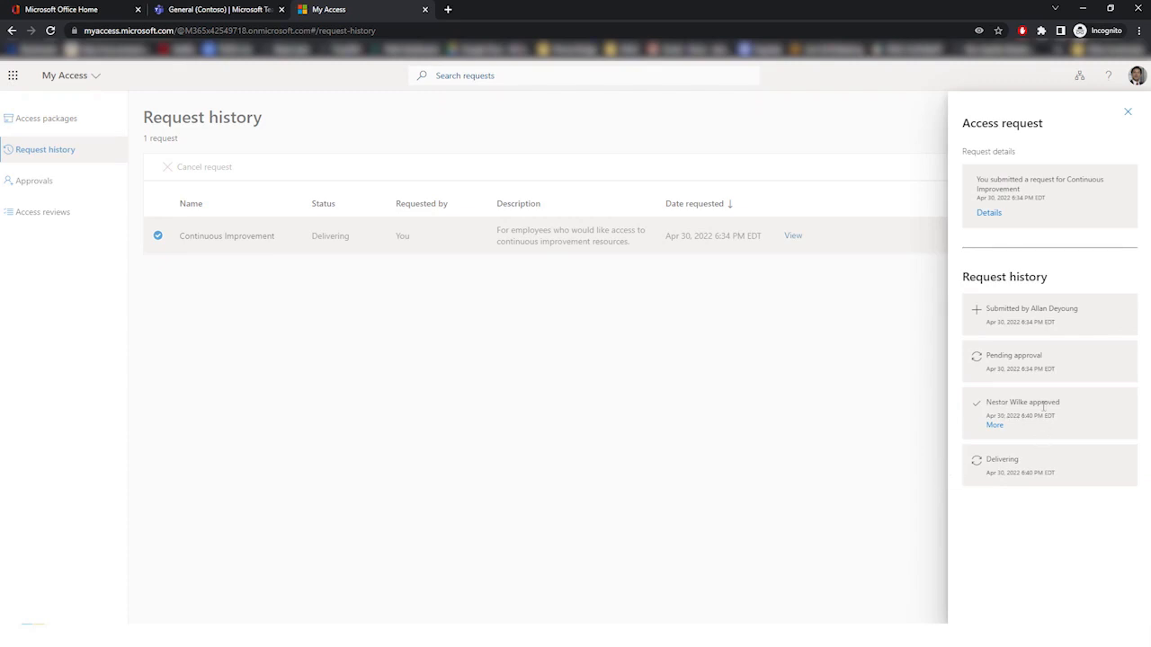
pyautogui.click(879, 414)
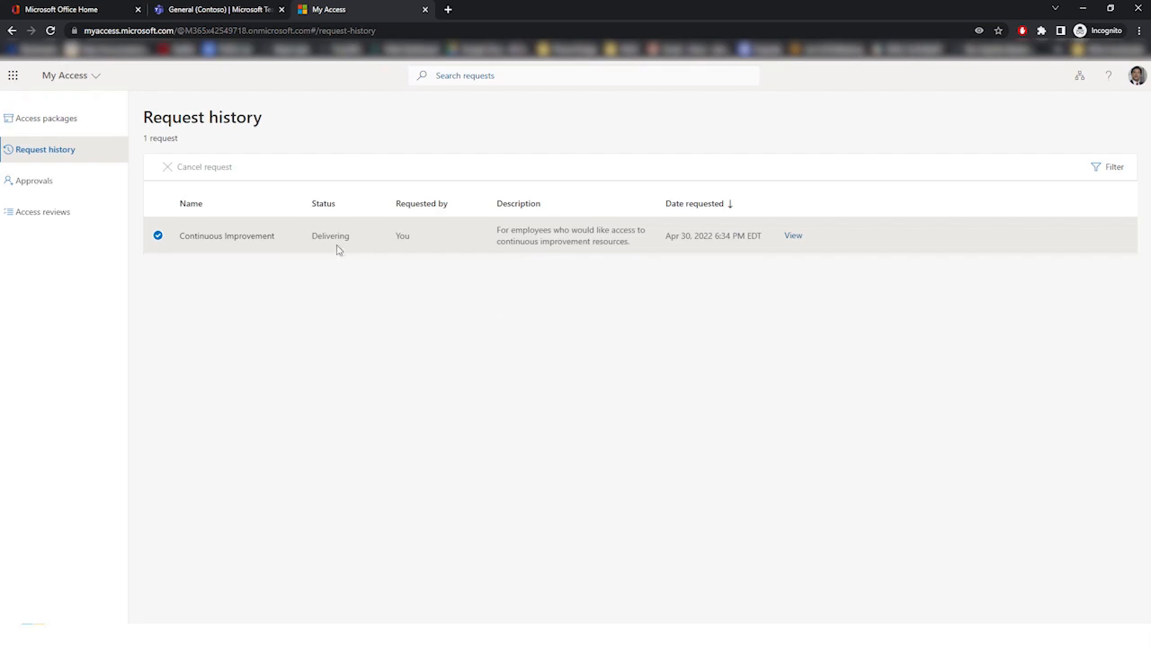
# Step: Switch to the requestor's Microsoft Teams page, reload it and open the General channel of the Continuous Improvement Team
pyautogui.click(230, 11)
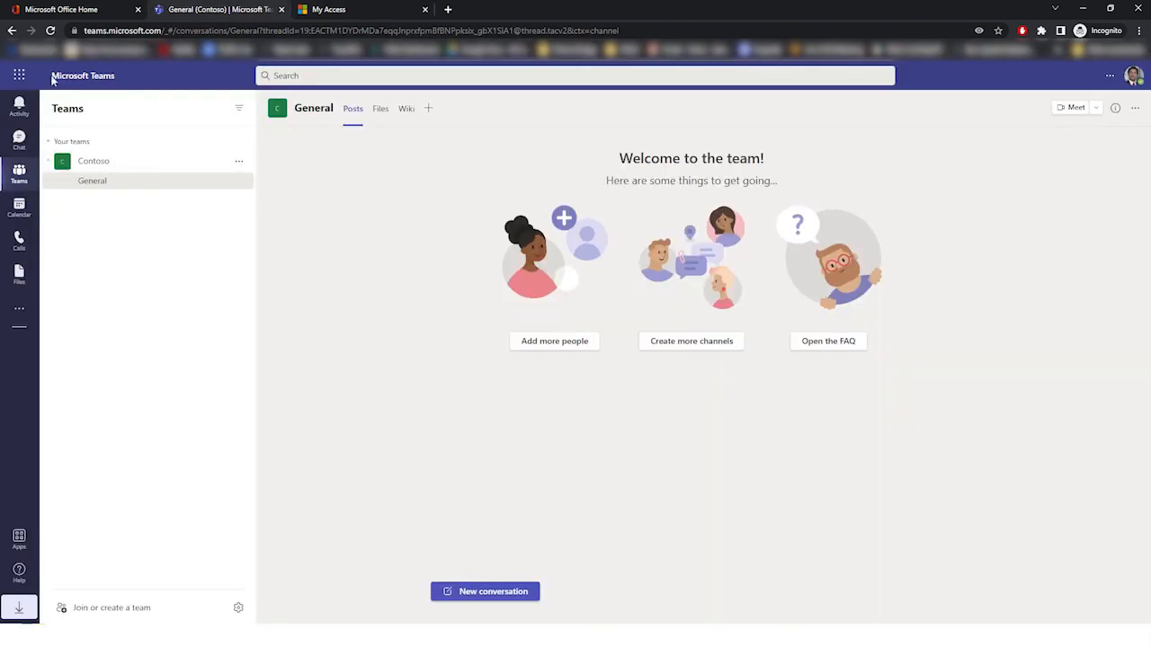
pyautogui.click(51, 31)
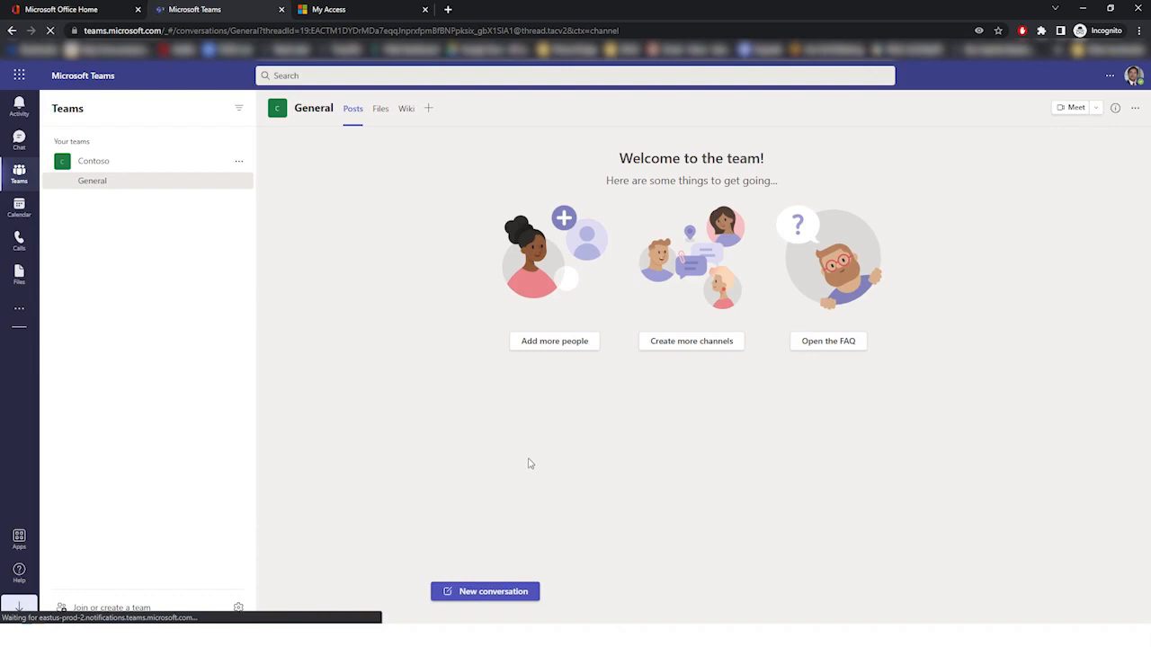
pyautogui.click(159, 209)
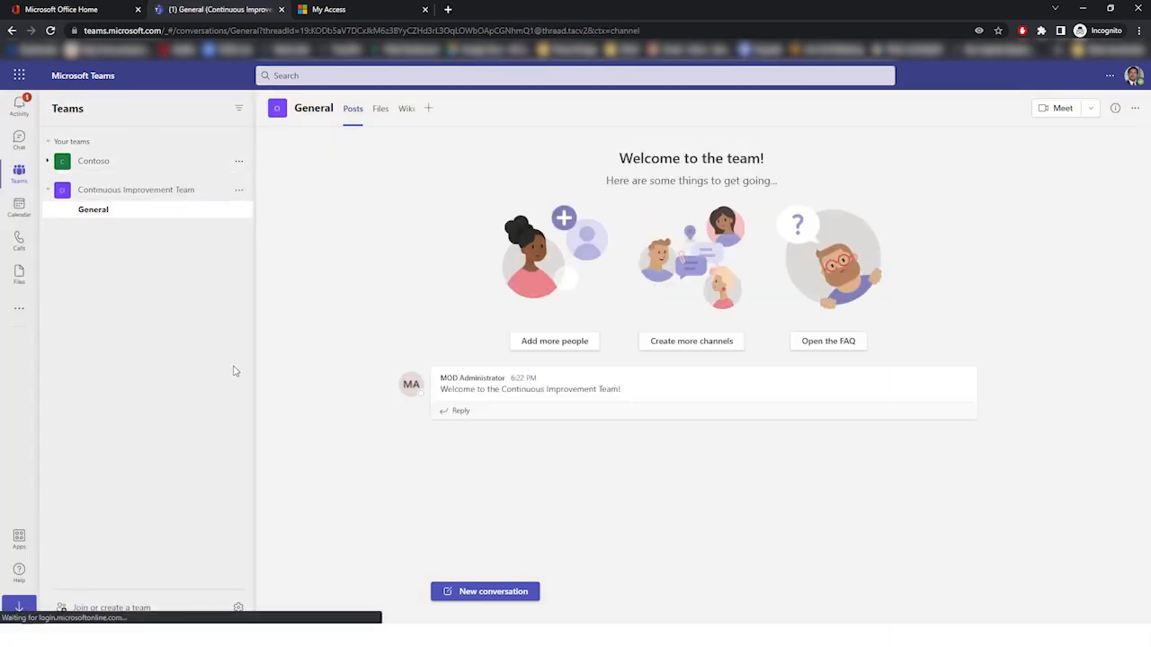
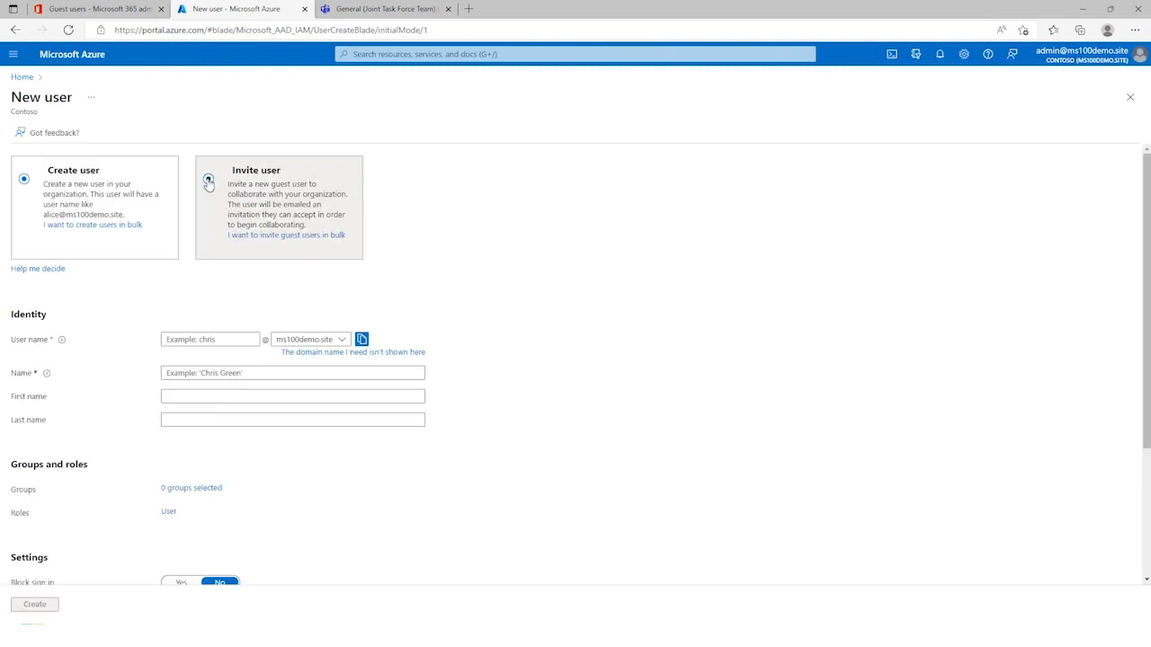
# Step: Choose to invite a new guest user and enter the guest's full display name and email address
pyautogui.click(209, 181)
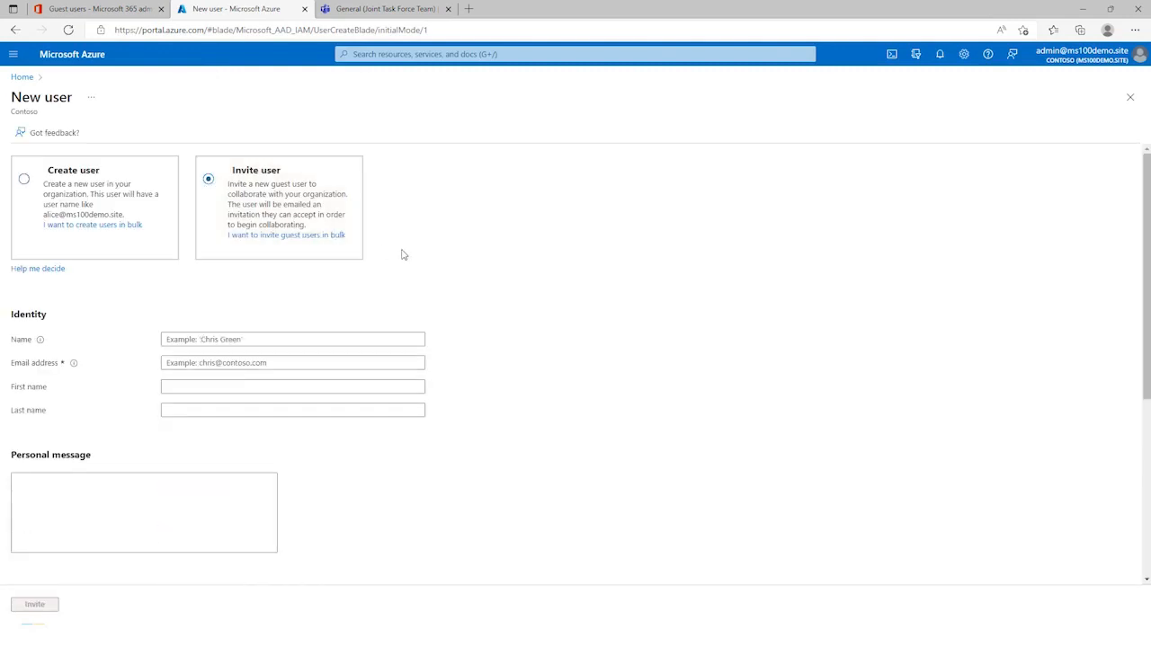
pyautogui.click(305, 342)
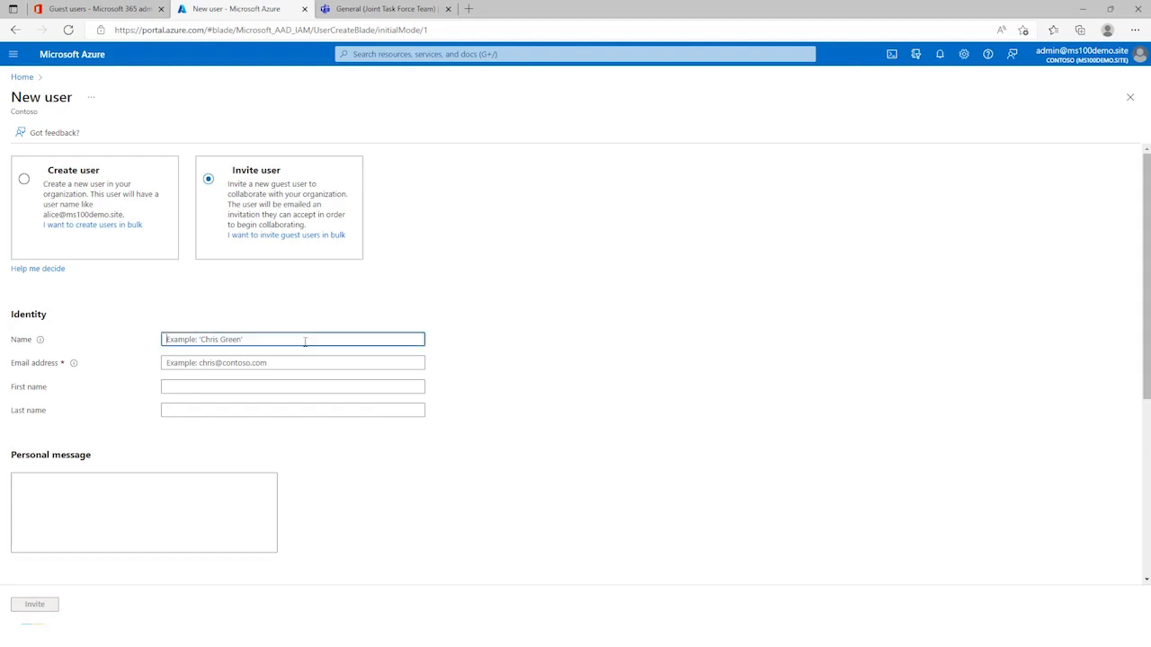
pyautogui.write('Adele Vance')
pyautogui.press('Tab')
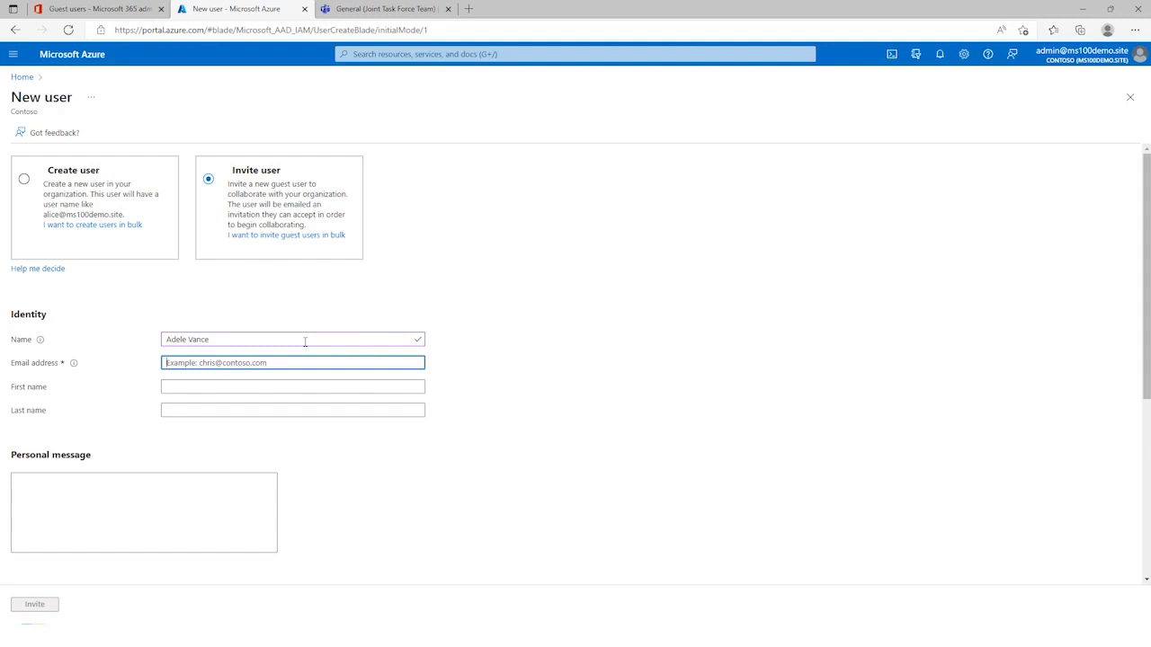
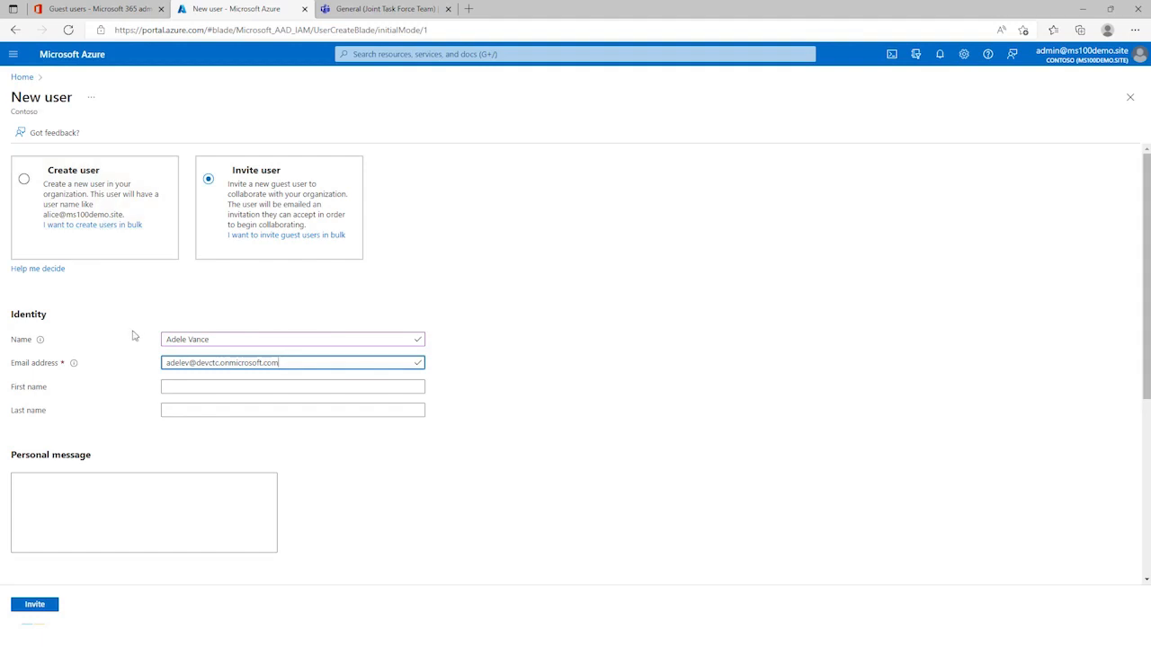
# Step: Fill in the guest's first and last name, leave the personal message empty, and send the invitation
pyautogui.click(191, 389)
pyautogui.write('Adele')
pyautogui.press('Tab')
pyautogui.write('Vance')
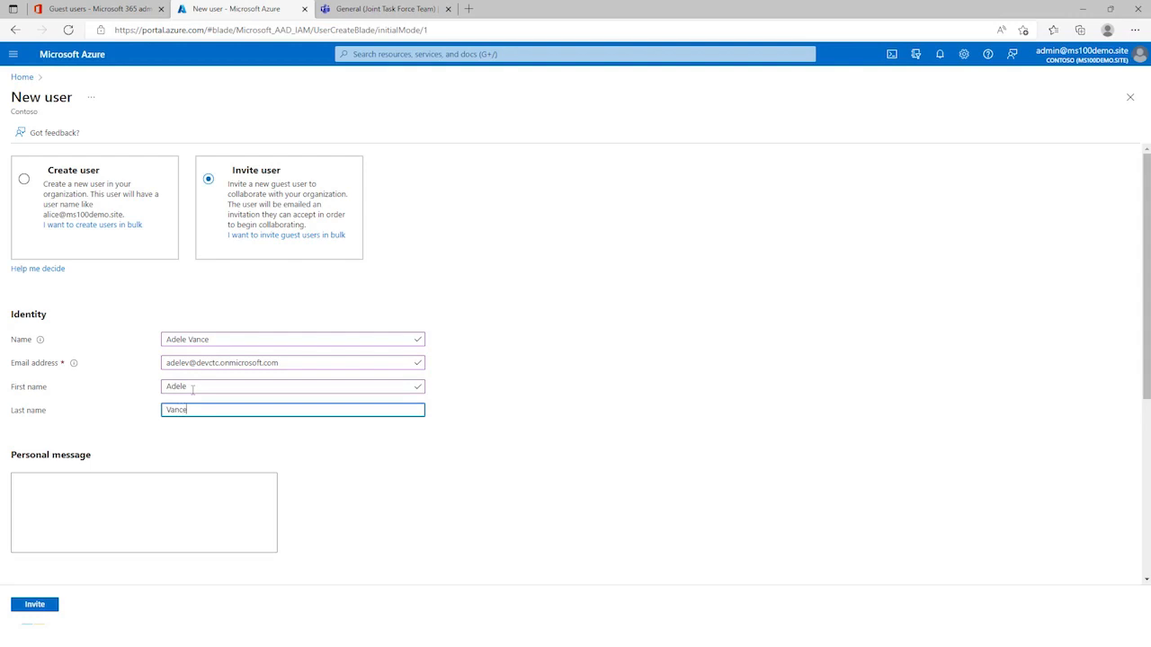
pyautogui.click(41, 609)
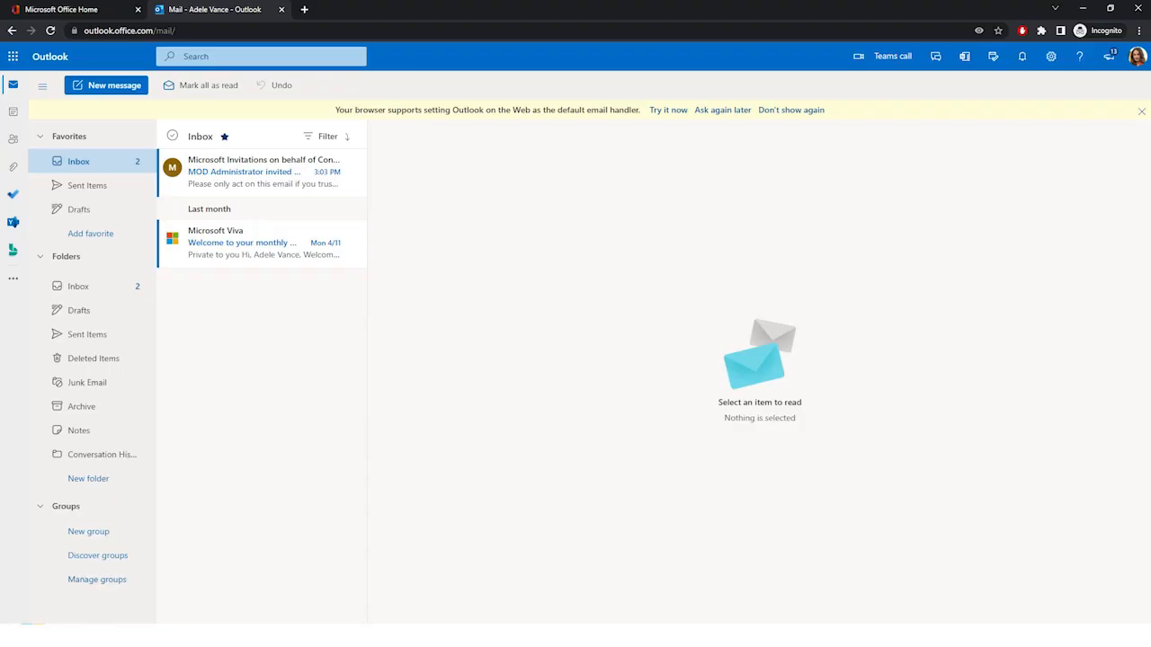
# Step: In the guest's Outlook inbox, open the Microsoft Invitations email for Contoso, accept the invitation and grant the requested permissions
pyautogui.click(1137, 57)
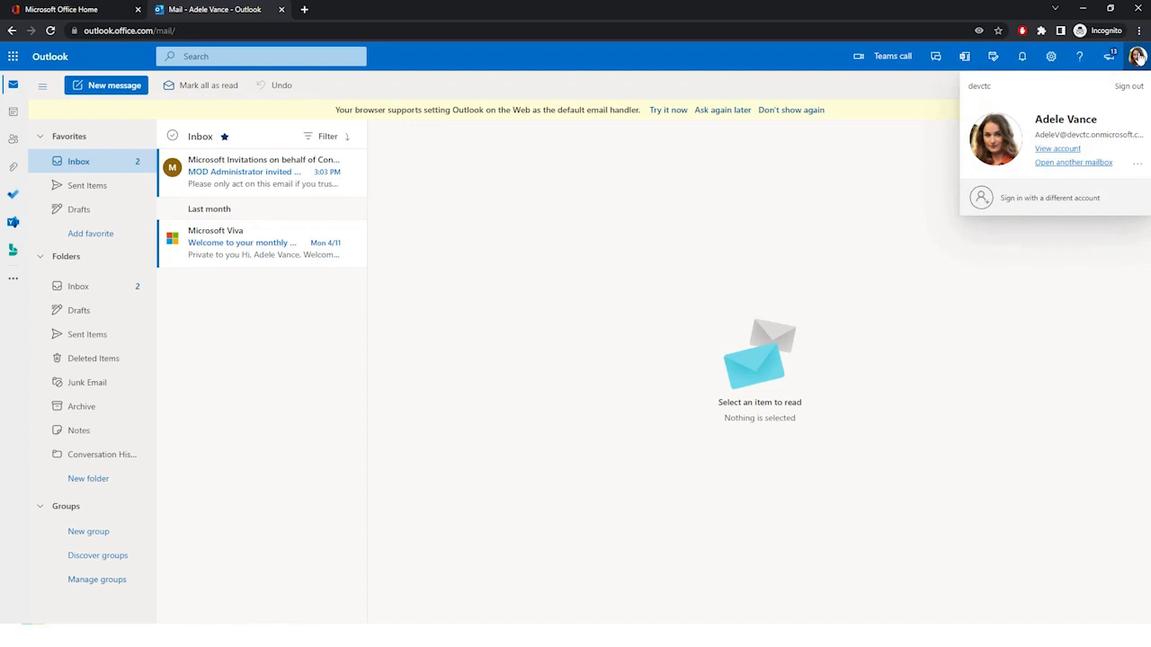
pyautogui.click(232, 180)
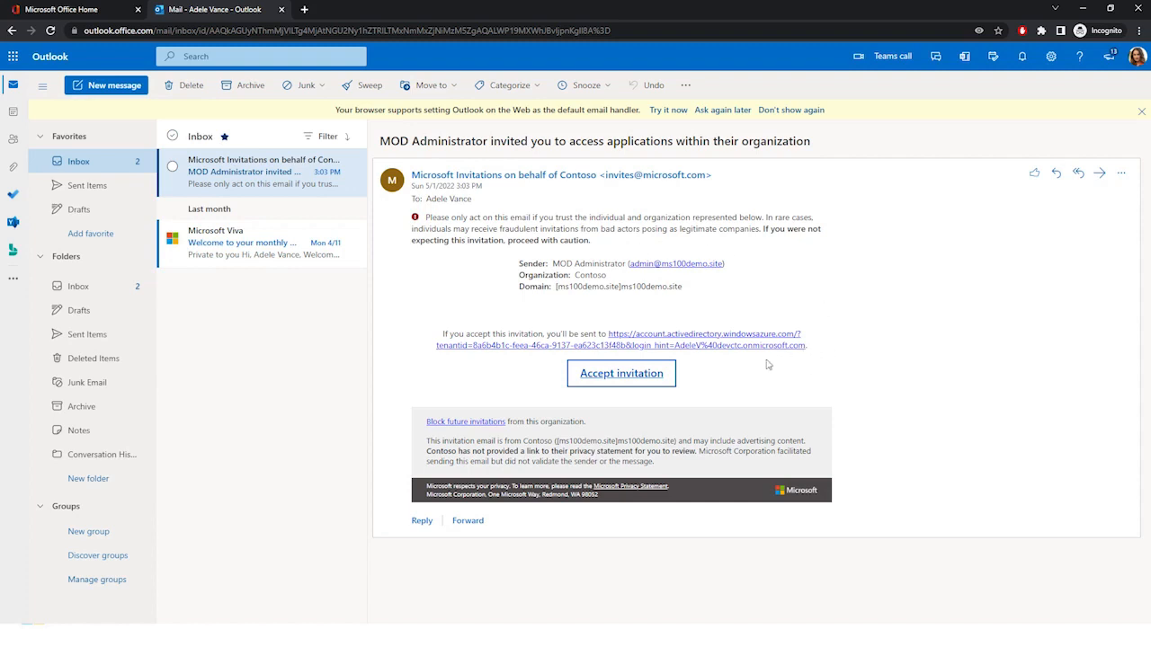
pyautogui.click(625, 378)
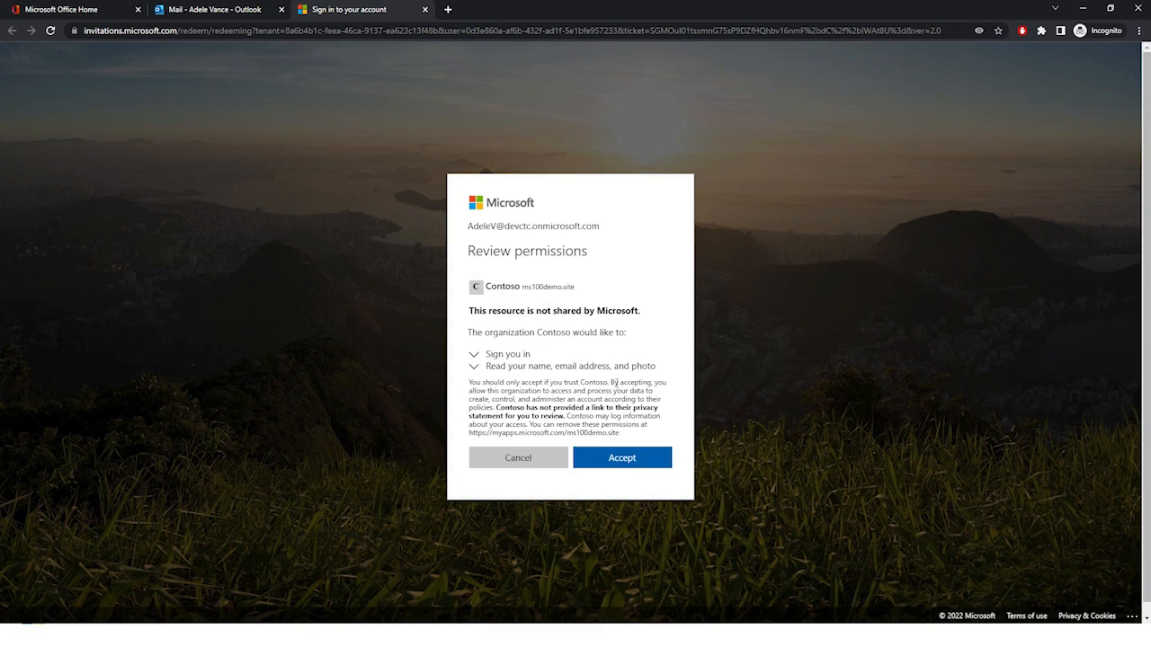
pyautogui.click(624, 460)
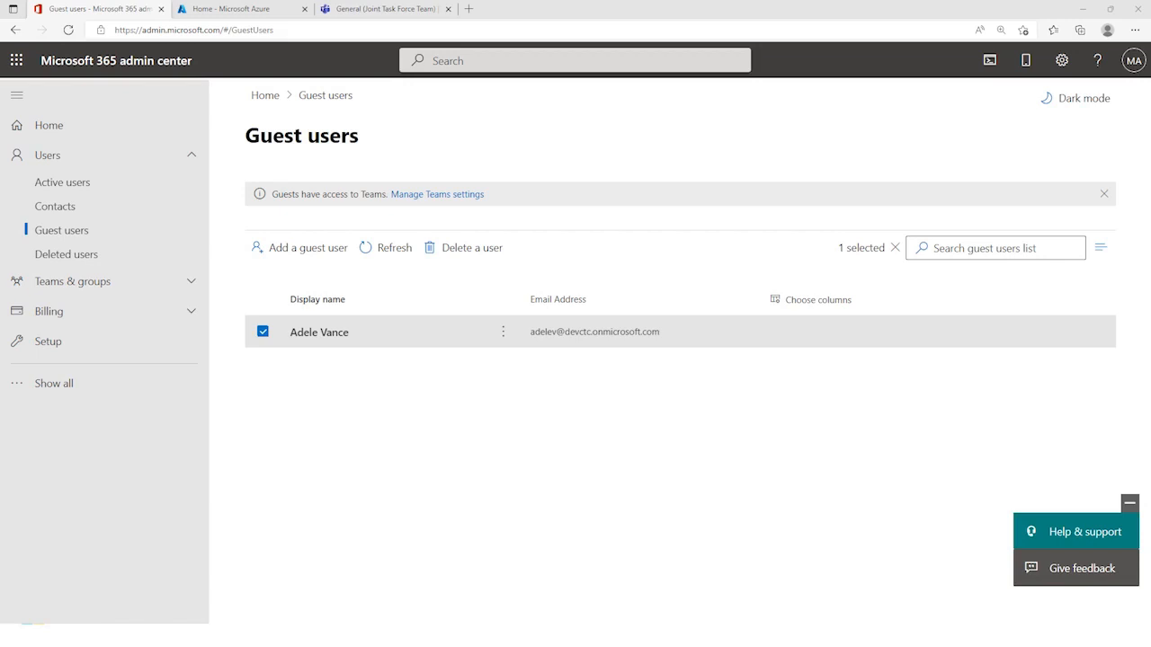
# Step: In the administrator's Microsoft 365 admin center, review the new guest user's details and close them
pyautogui.click(407, 345)
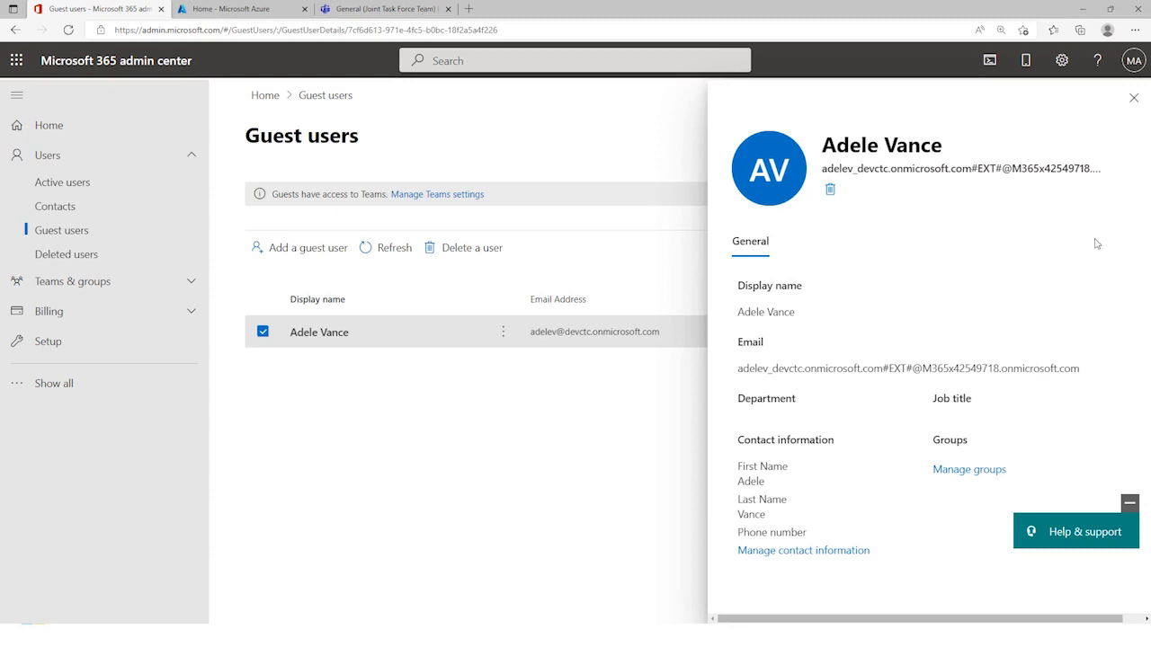
pyautogui.click(1135, 99)
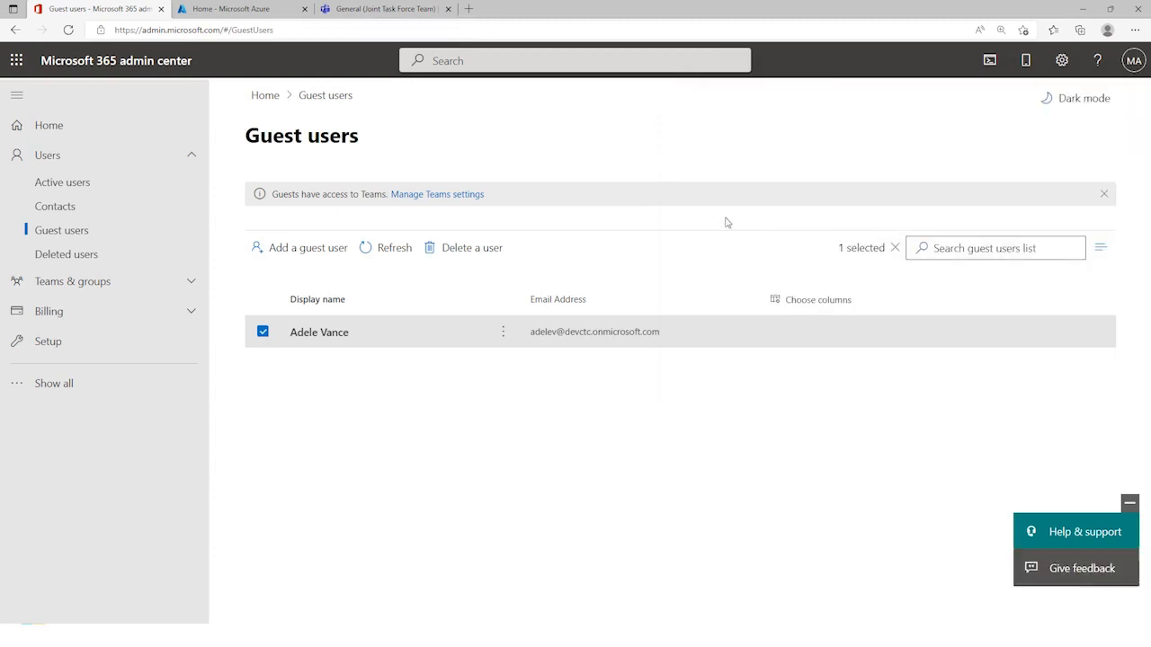
# Step: In the administrator's Microsoft Teams page, add the invited guest as a member of the Joint Task Force Team
pyautogui.click(389, 11)
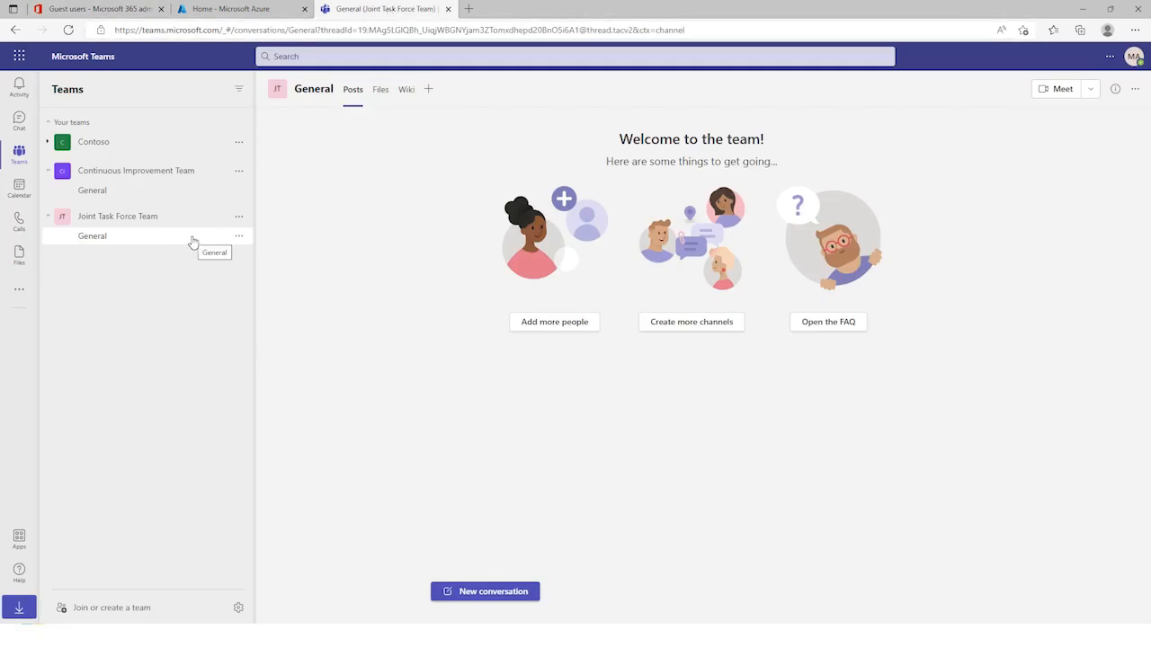
pyautogui.click(239, 218)
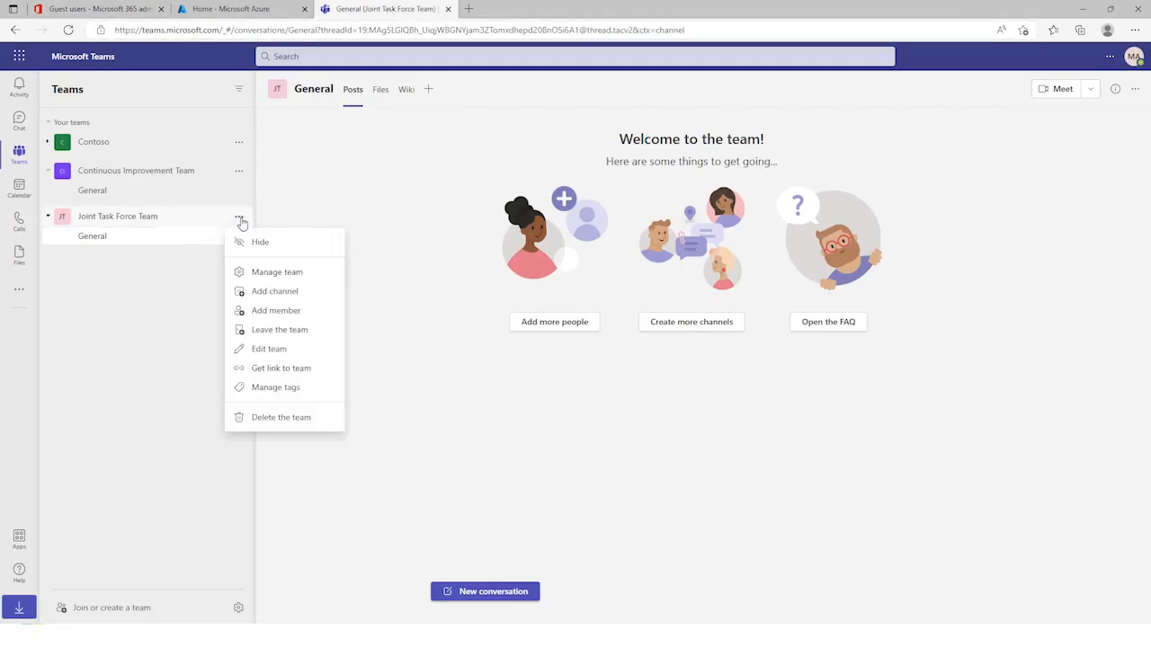
pyautogui.click(279, 311)
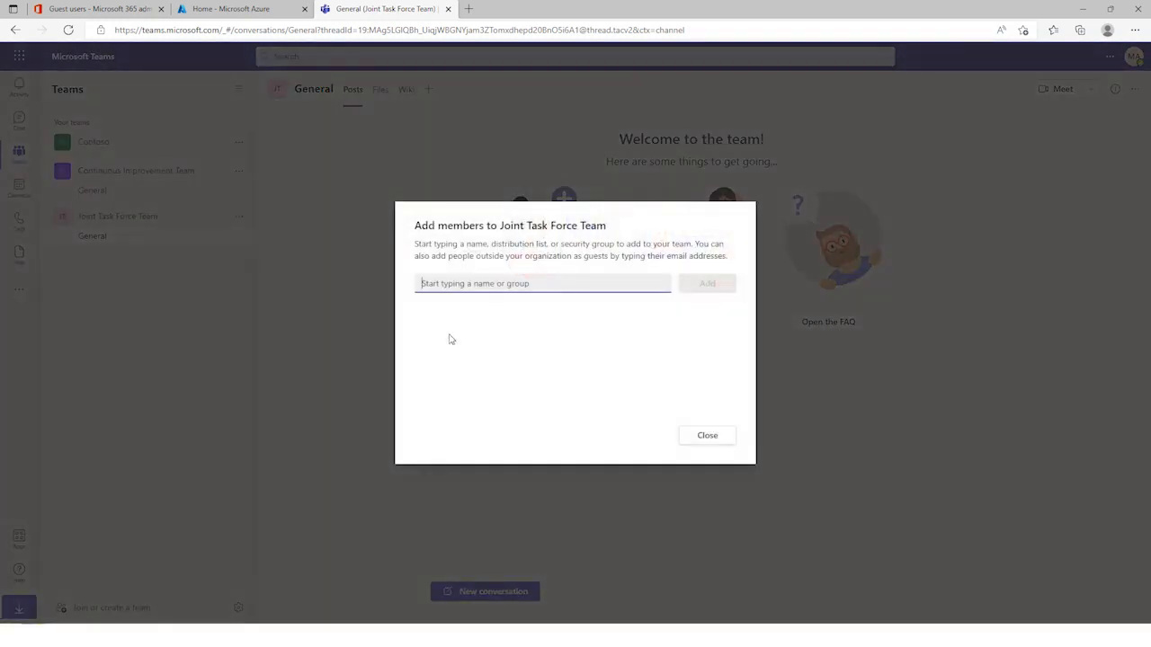
pyautogui.write('adelev')
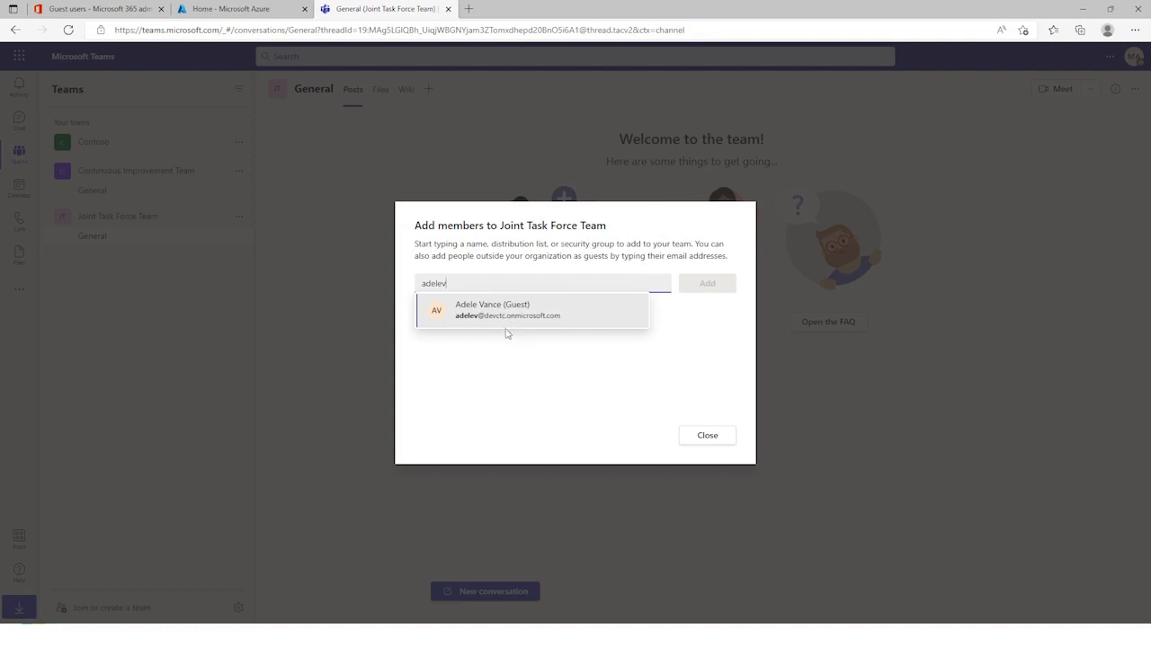
pyautogui.click(506, 321)
pyautogui.click(721, 290)
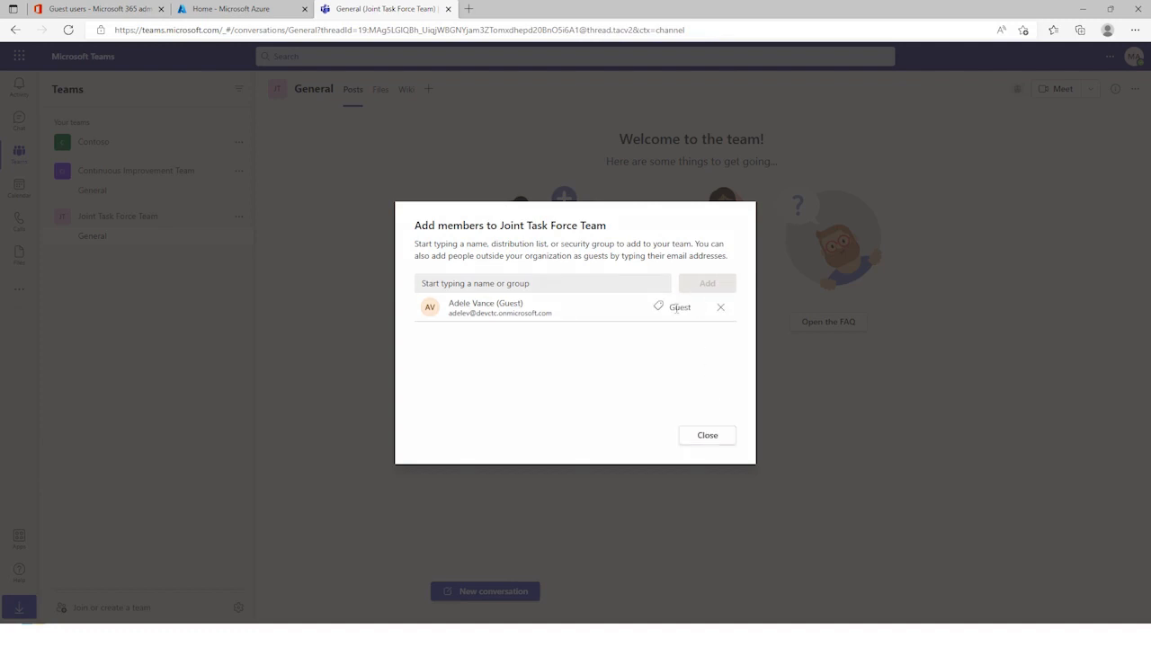
pyautogui.click(695, 437)
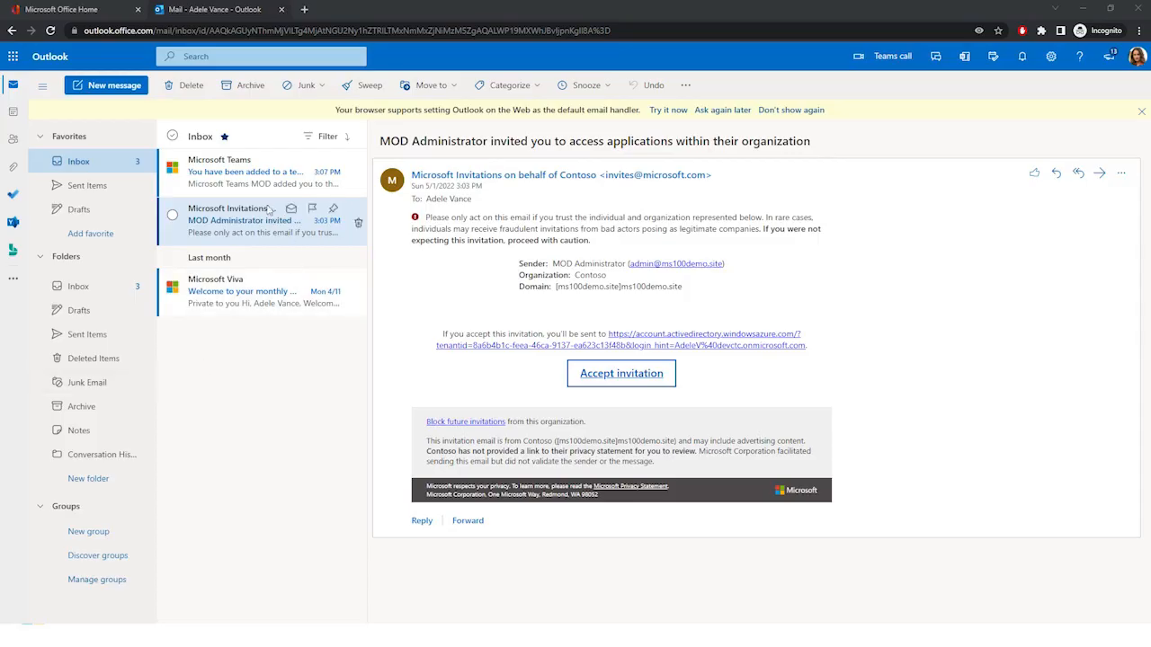
# Step: In the guest's session, read the Microsoft Teams notification email, open Teams from Office Home and dismiss its introduction
pyautogui.click(261, 171)
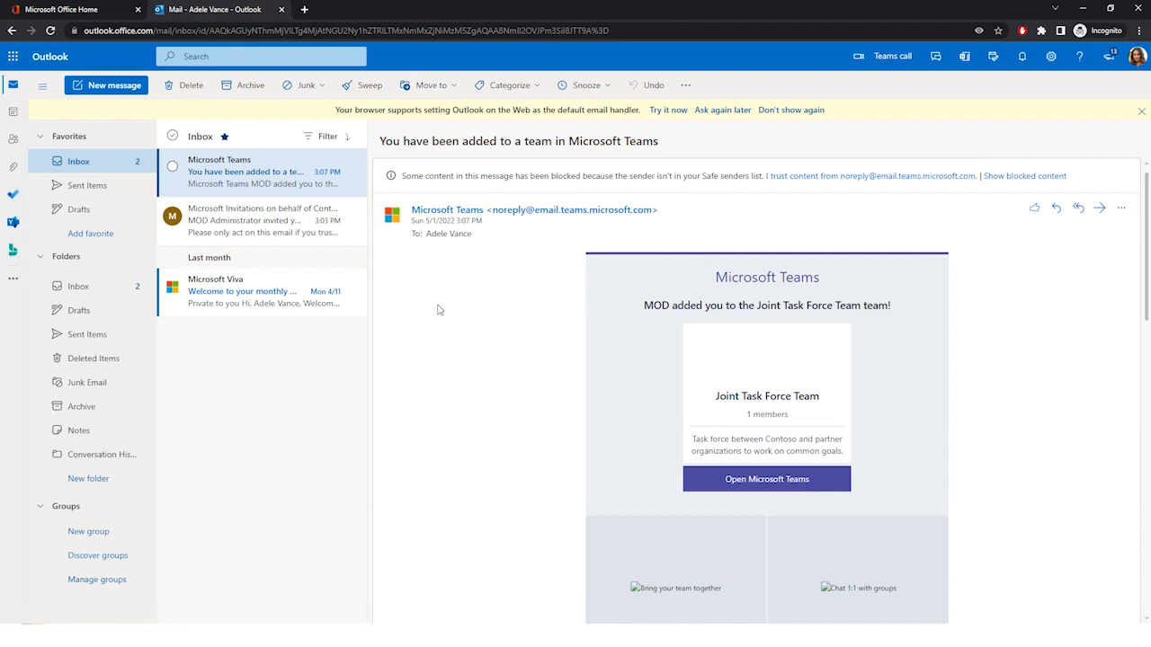
pyautogui.click(75, 12)
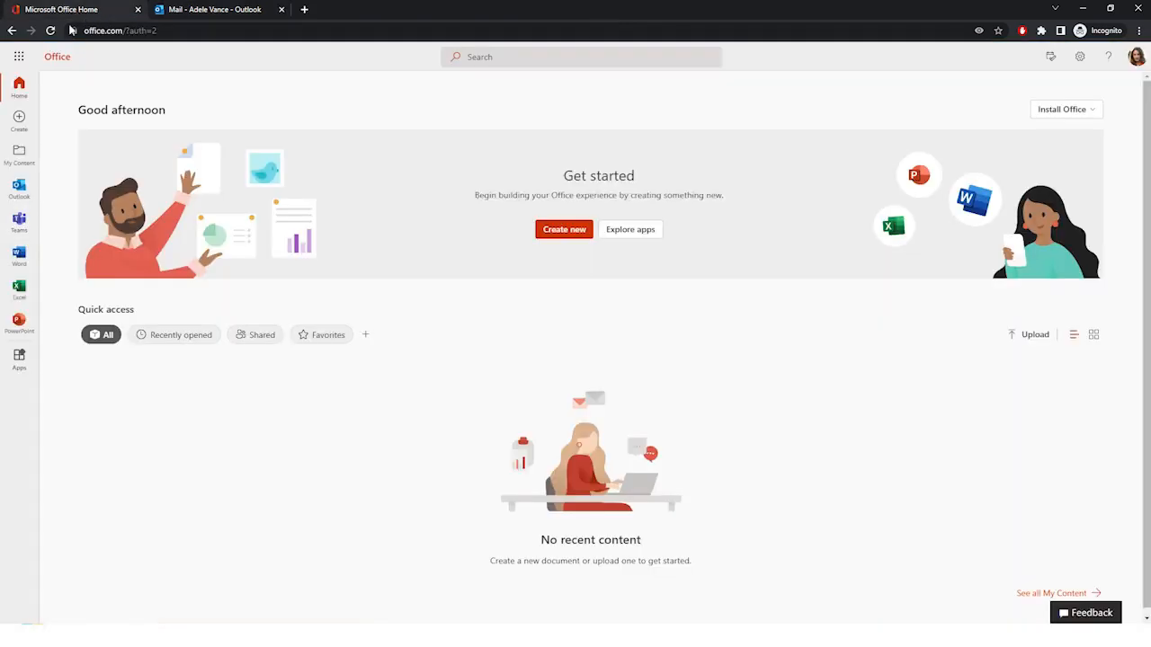
pyautogui.click(20, 228)
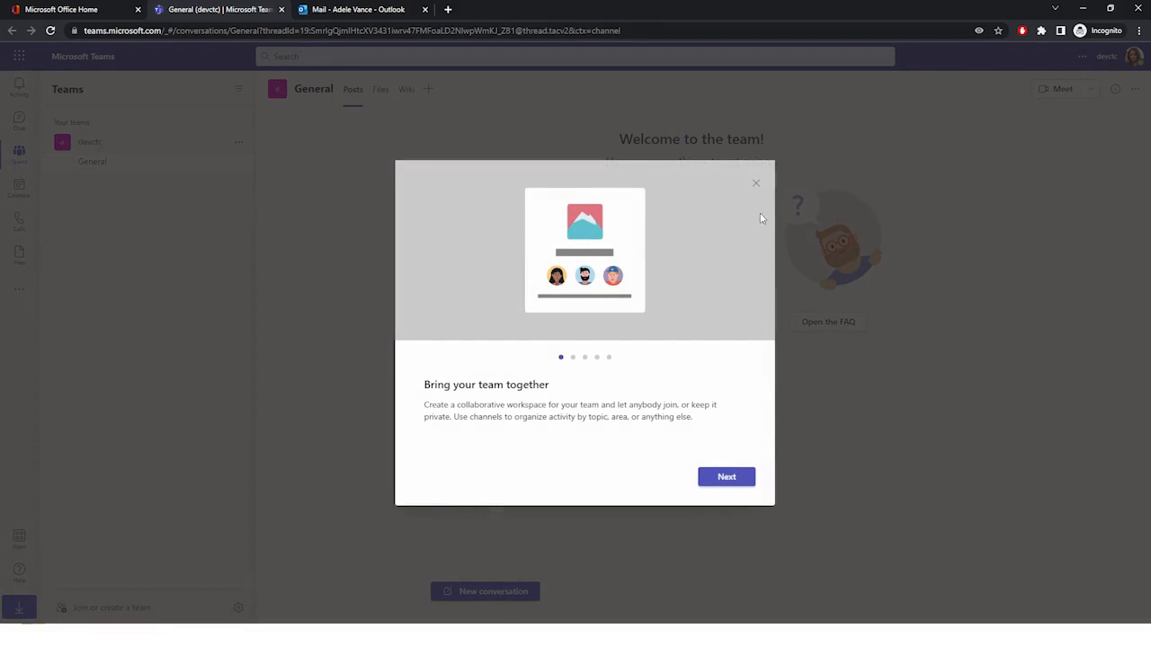
pyautogui.click(756, 183)
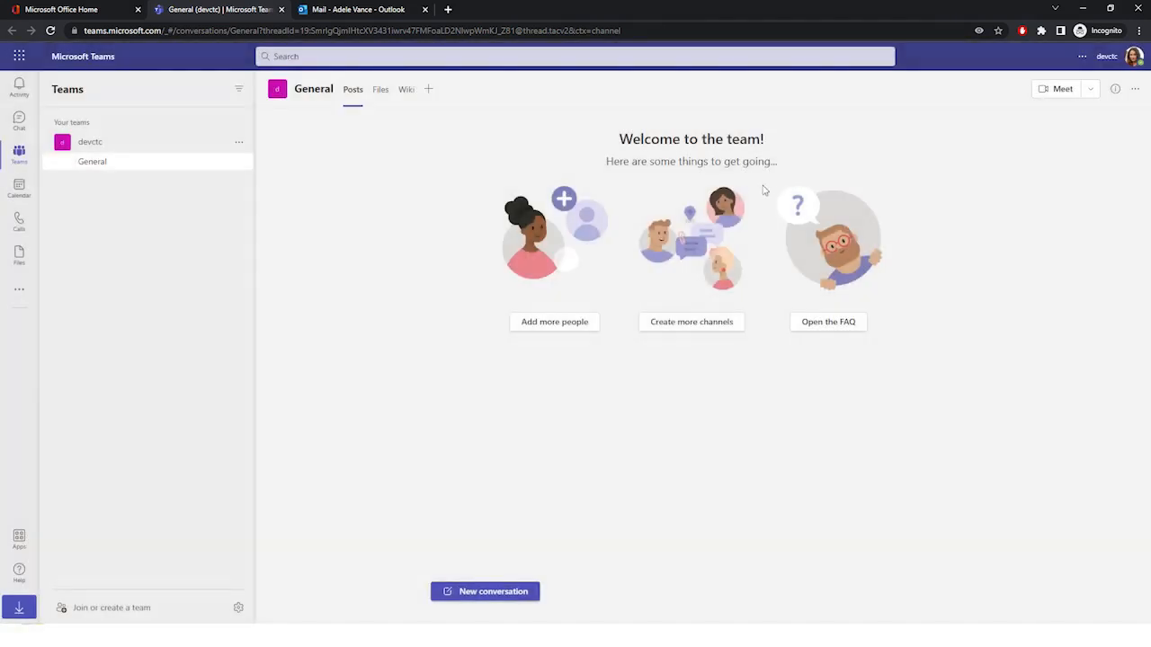
# Step: Switch the guest's Teams session to the Contoso (Guest) organization and continue past its opening prompts
pyautogui.click(1105, 59)
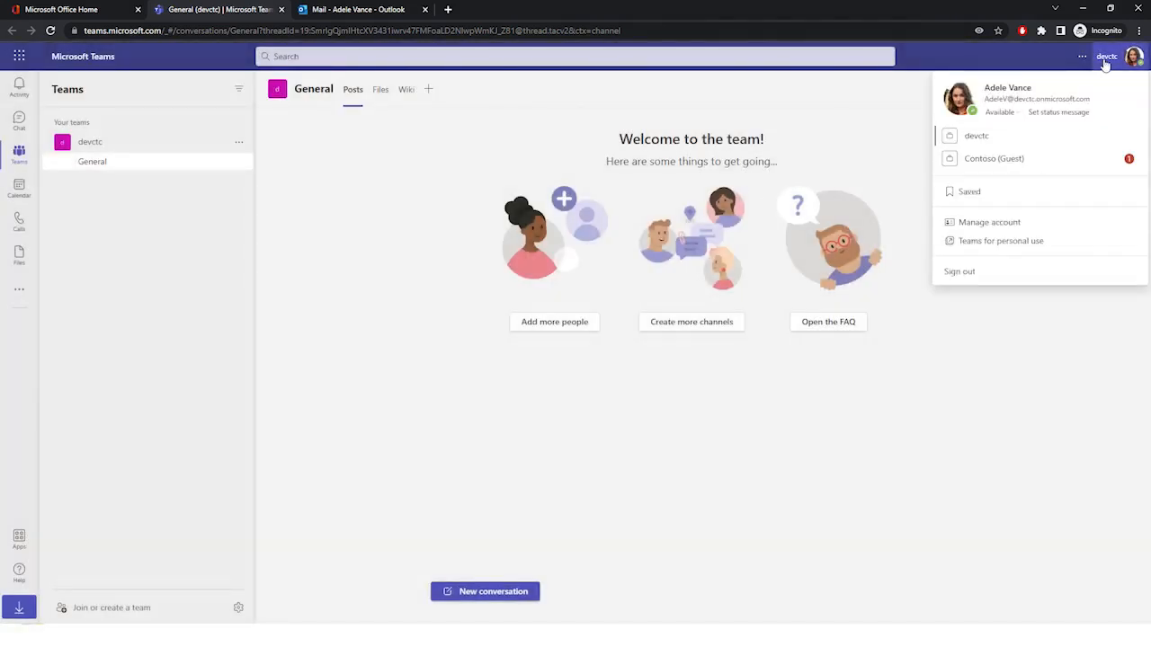
pyautogui.click(978, 160)
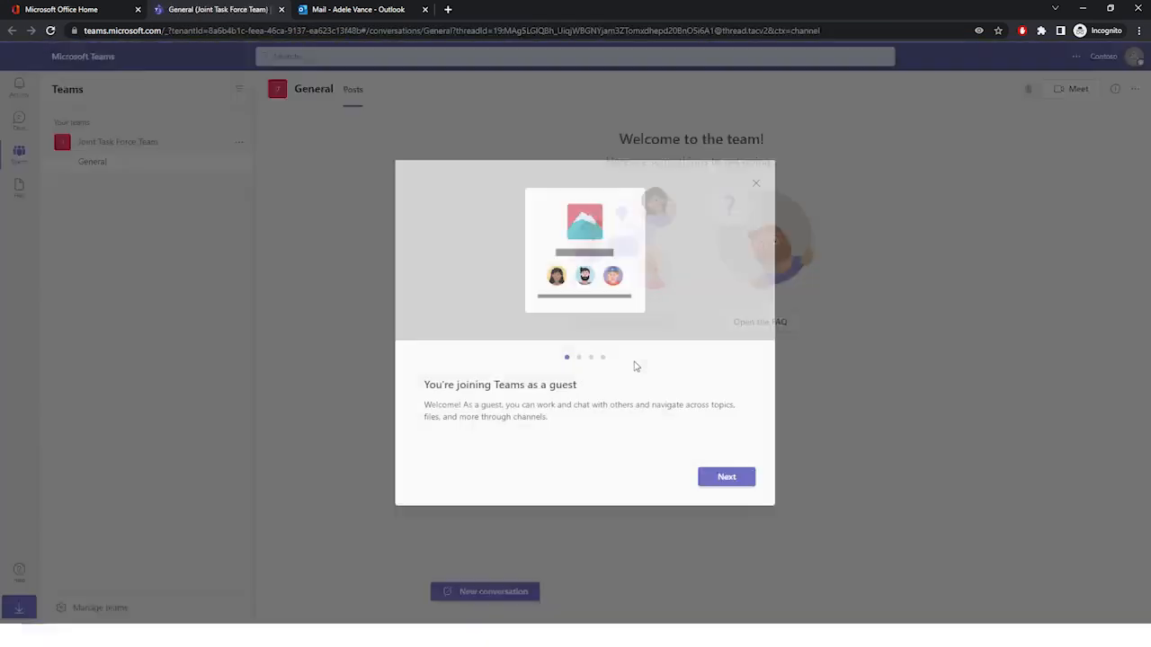
pyautogui.click(733, 479)
pyautogui.click(732, 478)
pyautogui.click(733, 478)
pyautogui.click(733, 478)
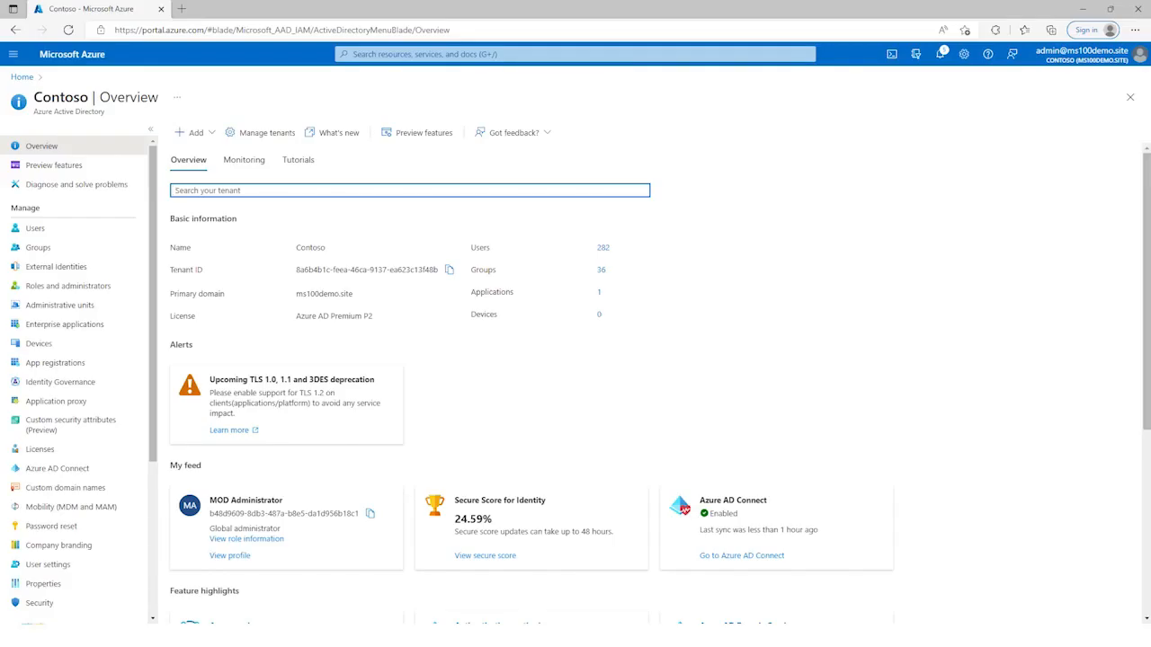
# Step: In Azure AD's enterprise applications, browse the gallery for a new application, search for AWS and create AWS Single Sign-on
pyautogui.click(72, 326)
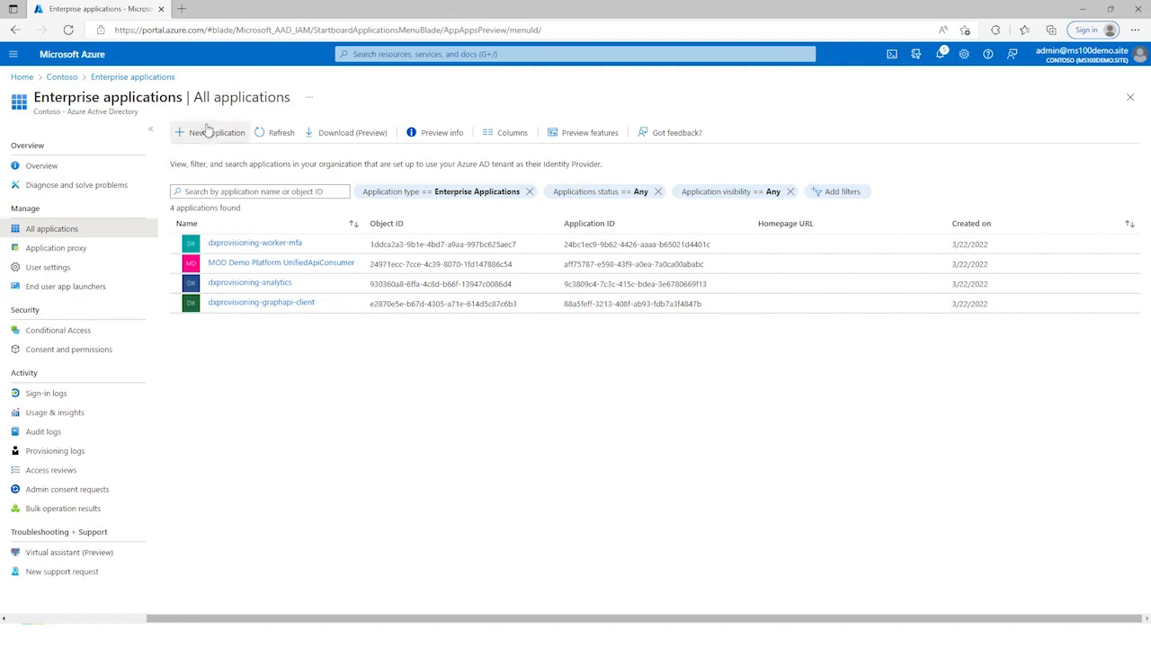
pyautogui.click(206, 134)
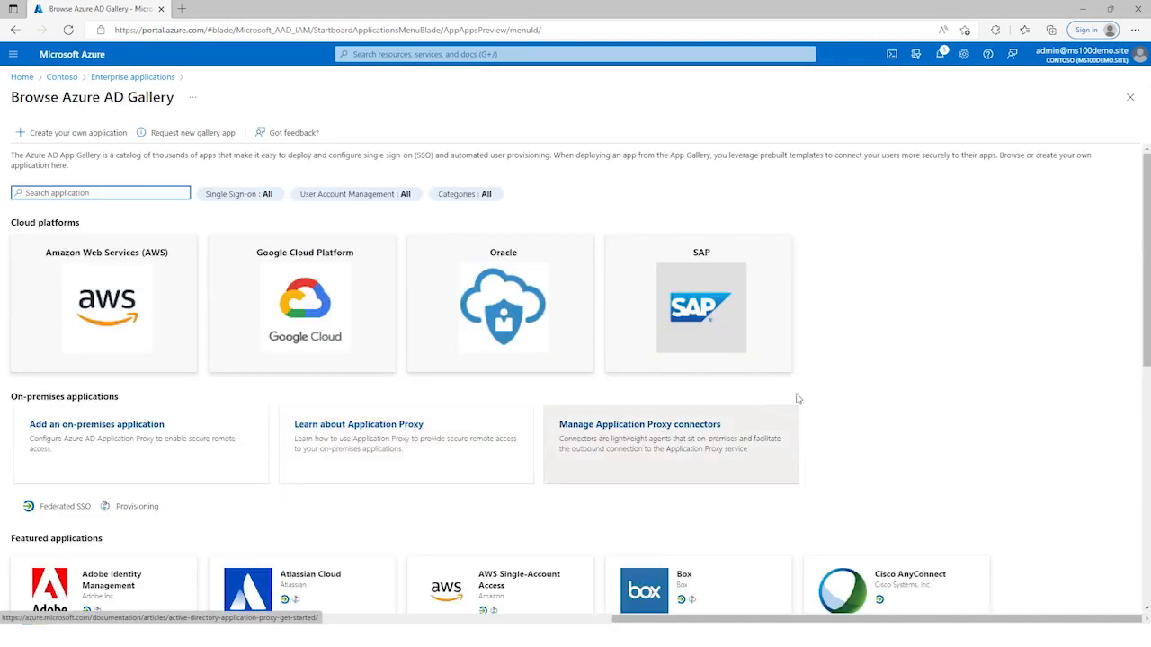
pyautogui.scroll(-2, 931, 368)
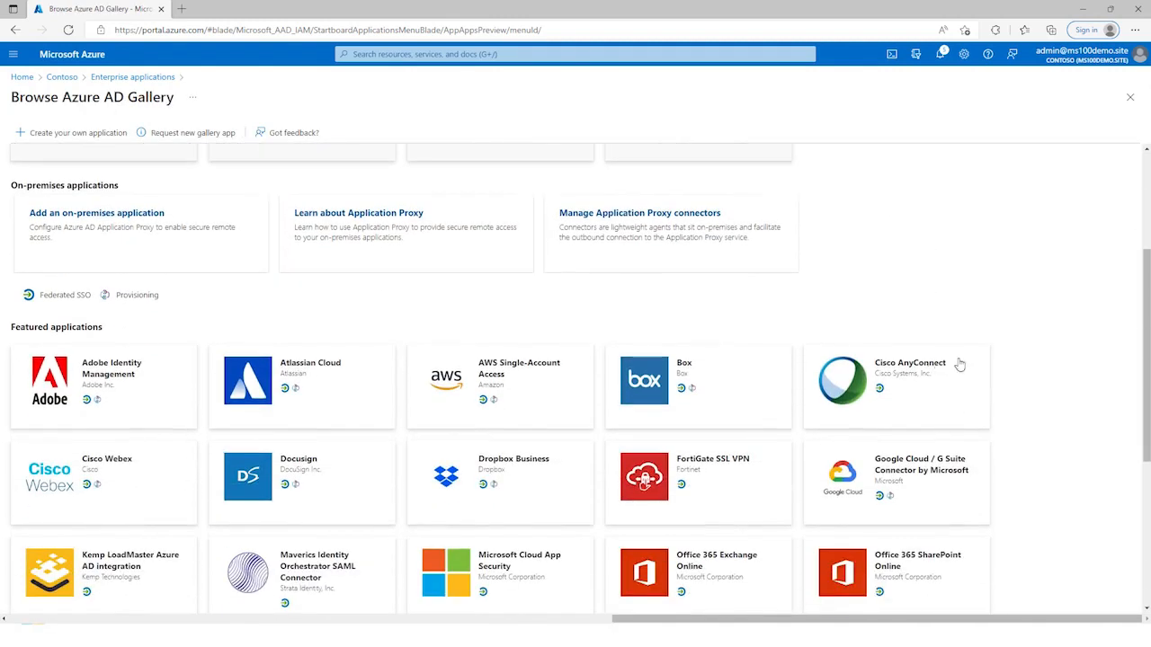
pyautogui.scroll(-2, 1034, 368)
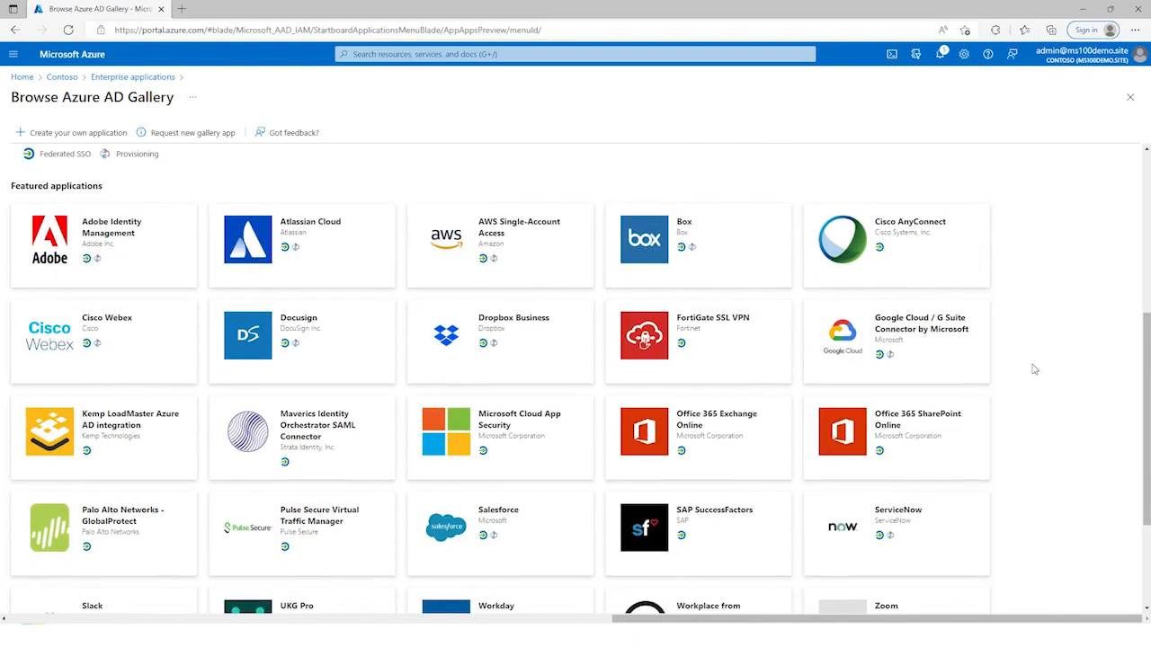
pyautogui.scroll(-2, 1034, 369)
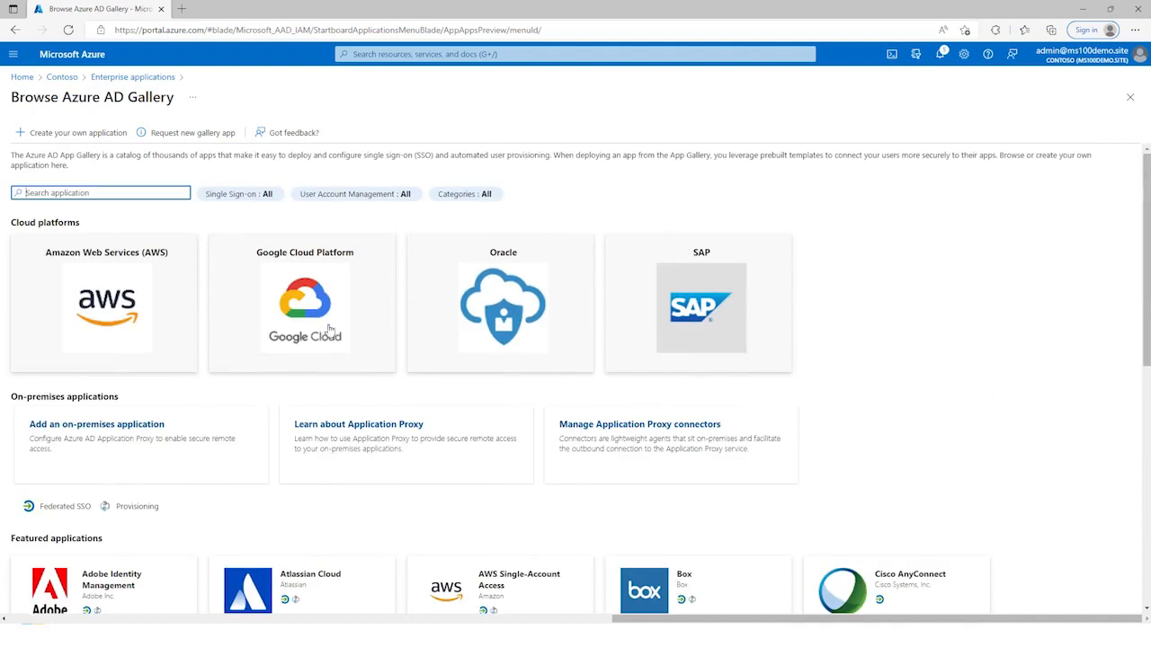
pyautogui.write('AWS')
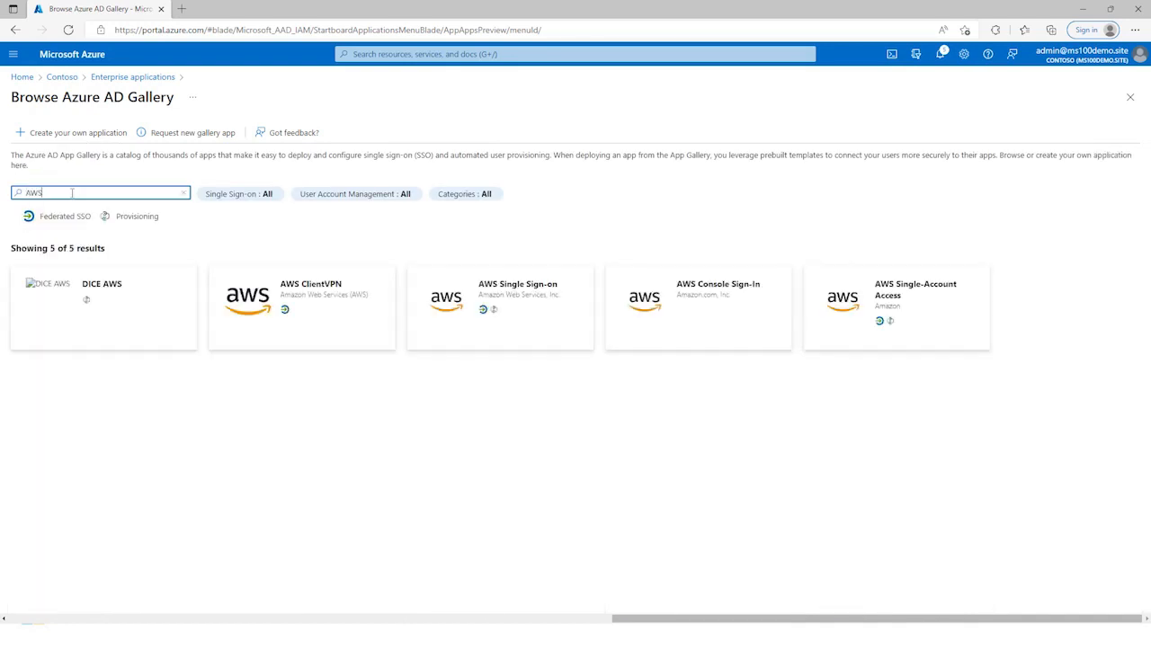
pyautogui.click(490, 315)
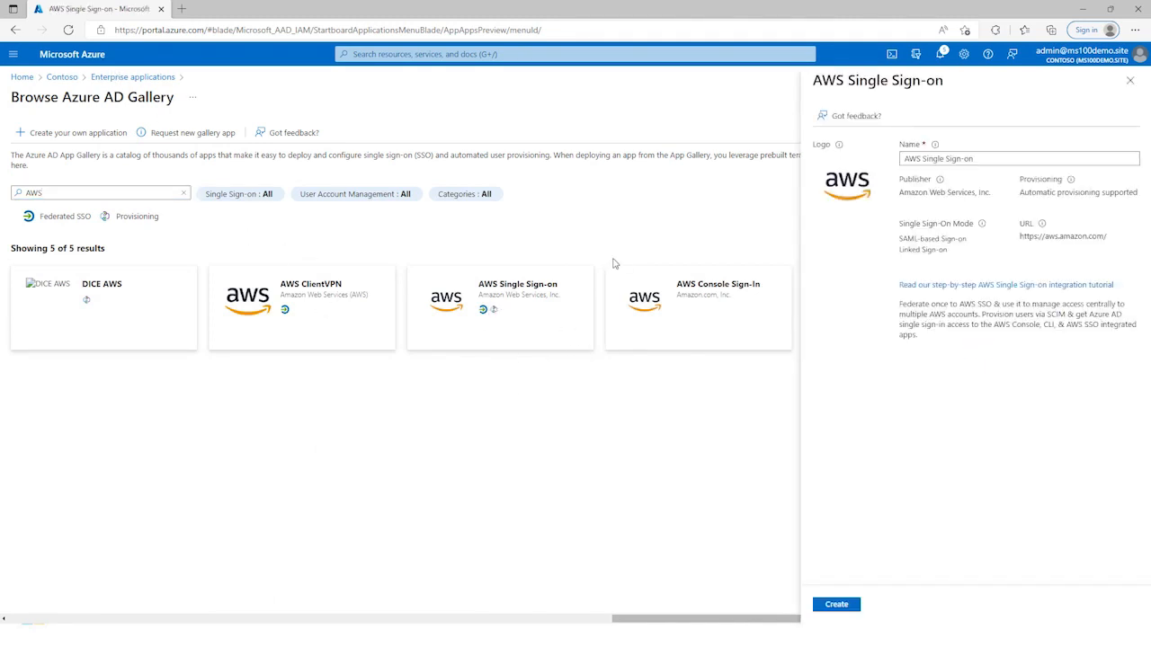
pyautogui.click(838, 606)
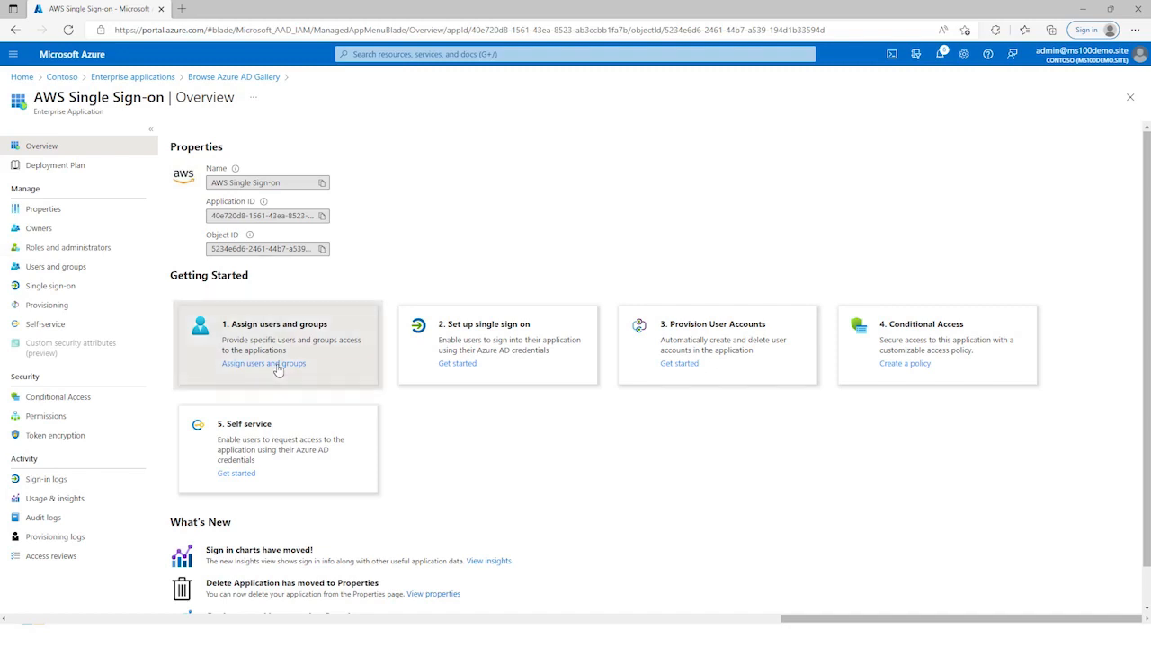
# Step: Assign the MOD Administrator account to the AWS Single Sign-on application, finding it by searching for admin
pyautogui.click(279, 365)
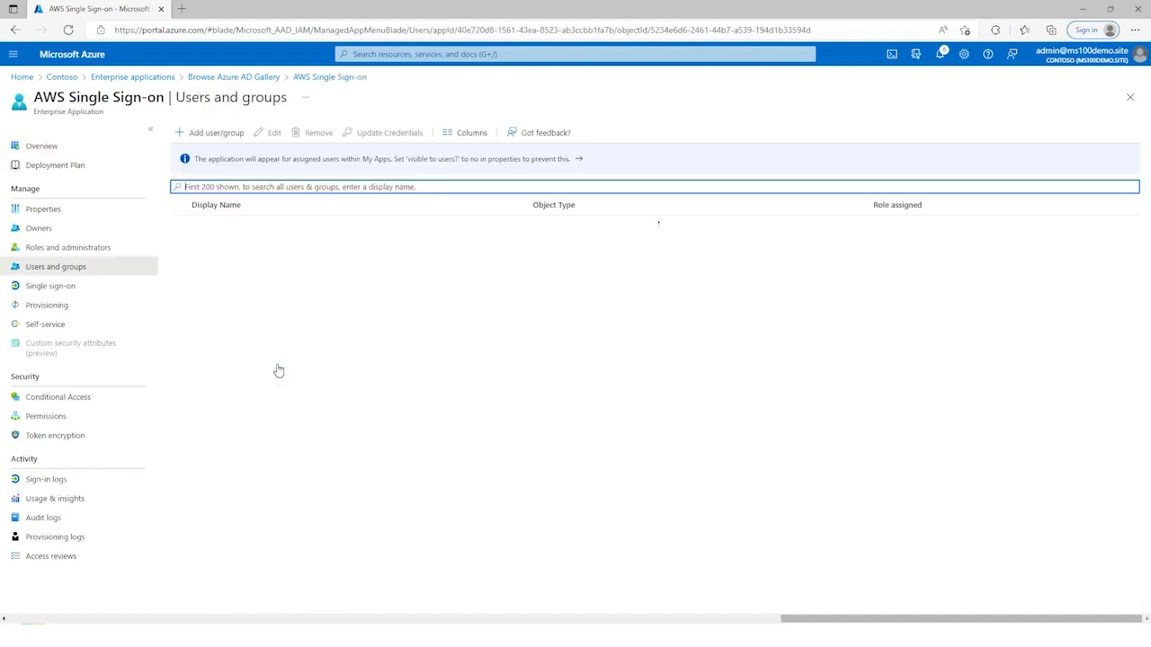
pyautogui.click(209, 133)
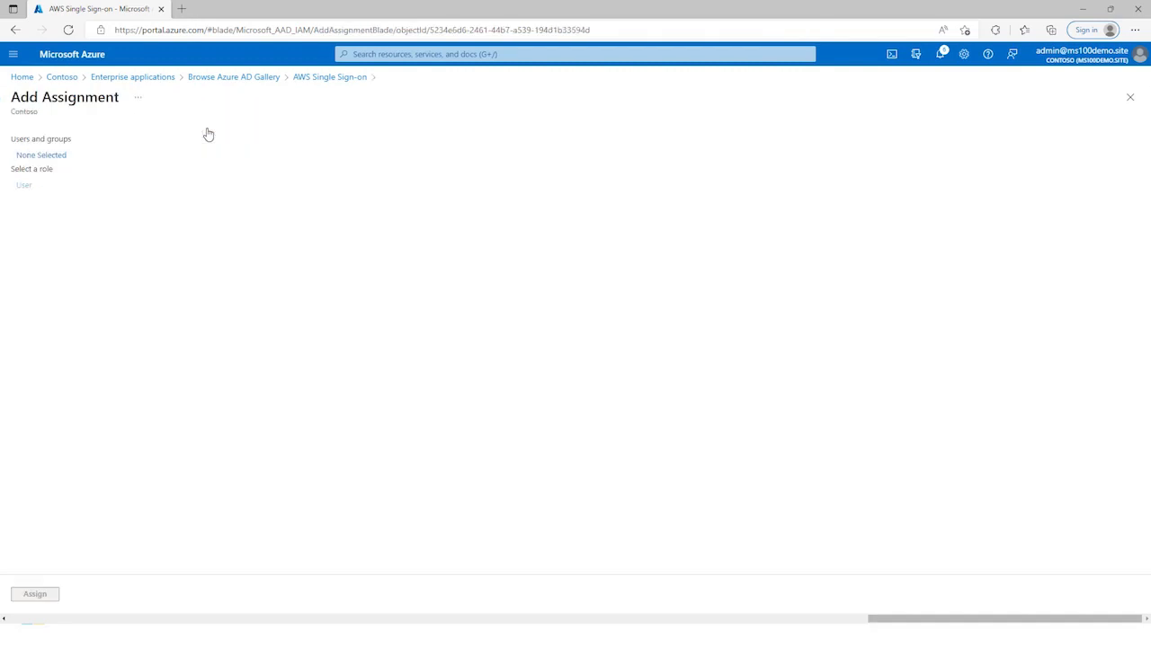
pyautogui.click(52, 140)
pyautogui.write('admin')
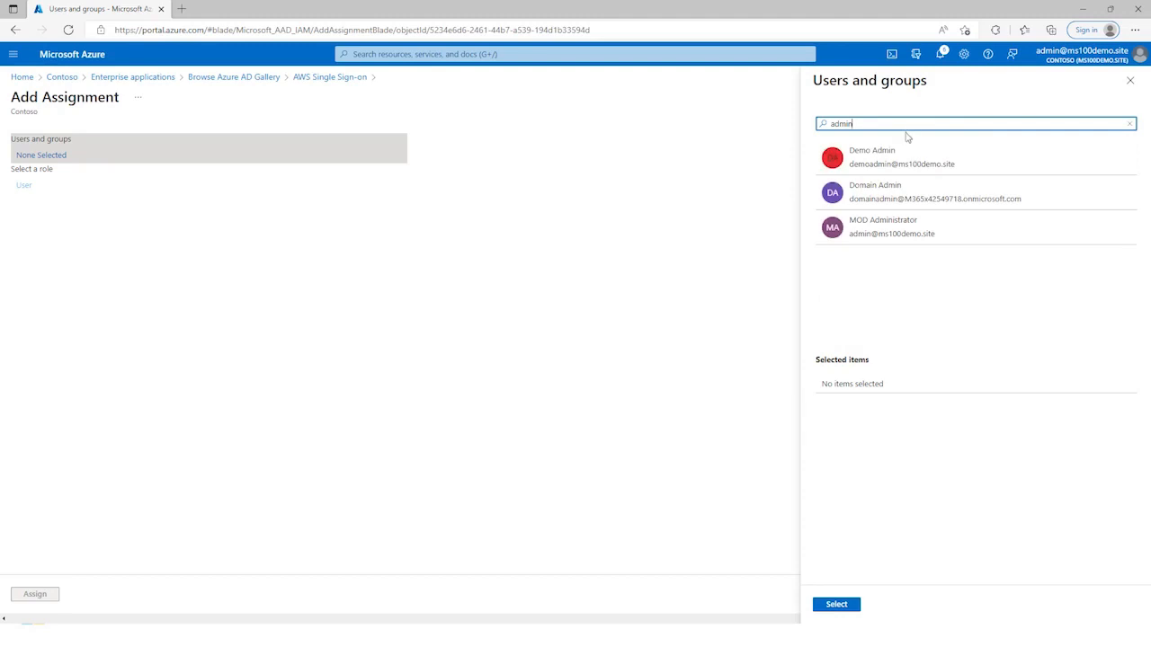
pyautogui.click(873, 226)
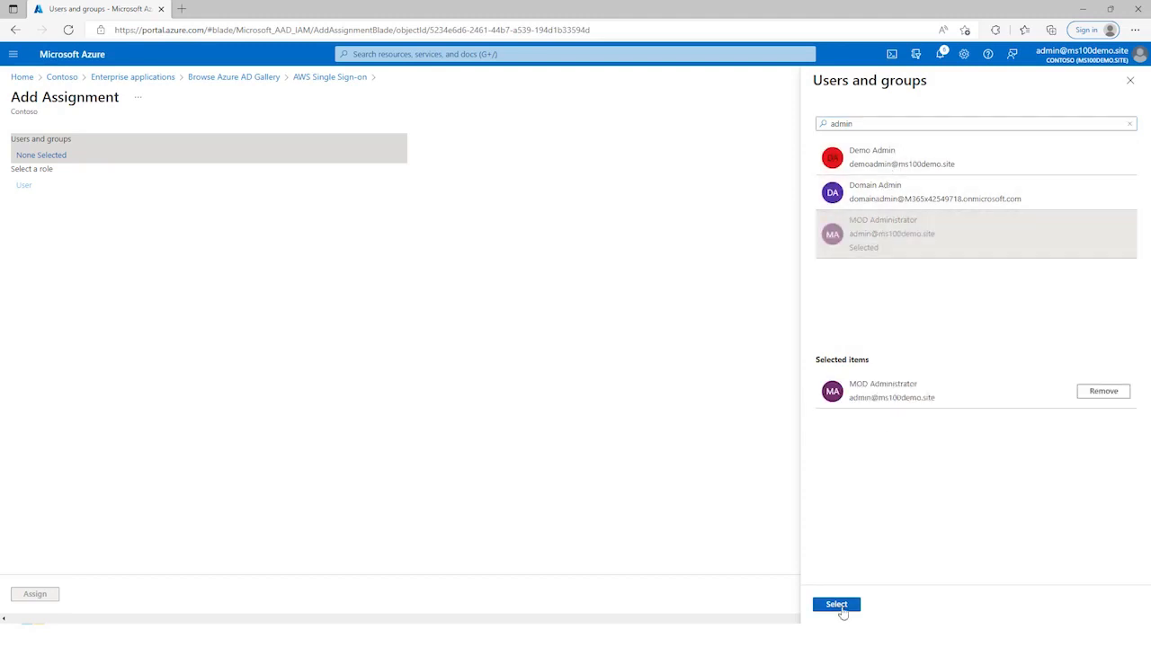
pyautogui.click(837, 604)
pyautogui.click(32, 594)
# Step: Choose SAML as the application's single sign-on method and review the Basic SAML Configuration fields without changing them
pyautogui.click(147, 288)
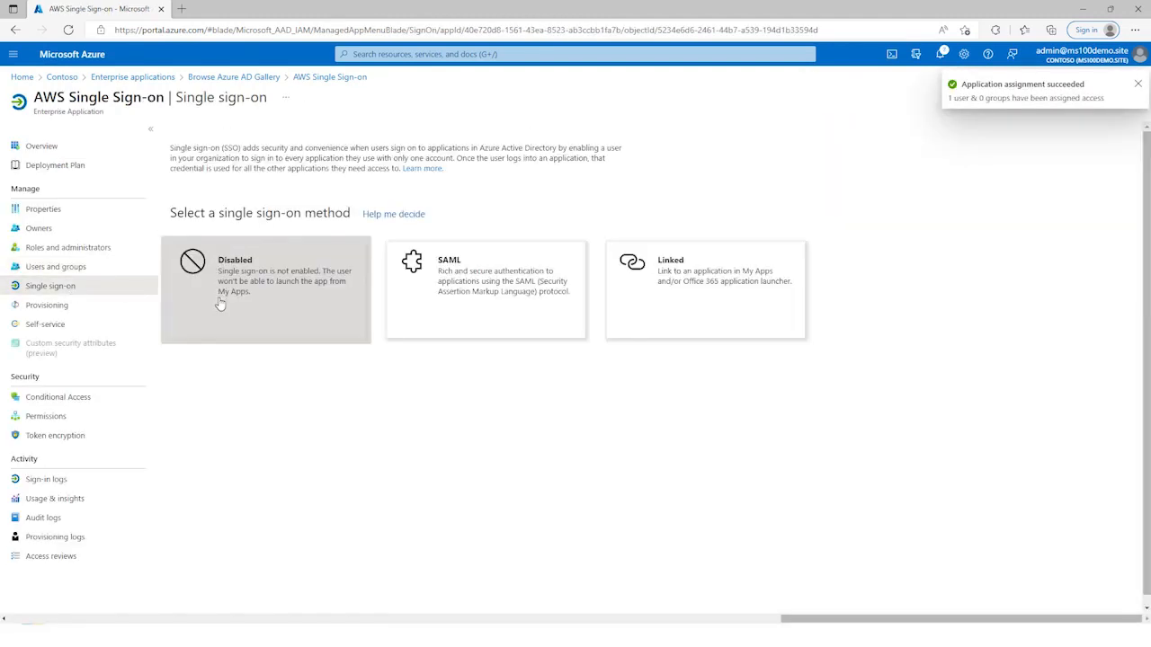
pyautogui.click(467, 290)
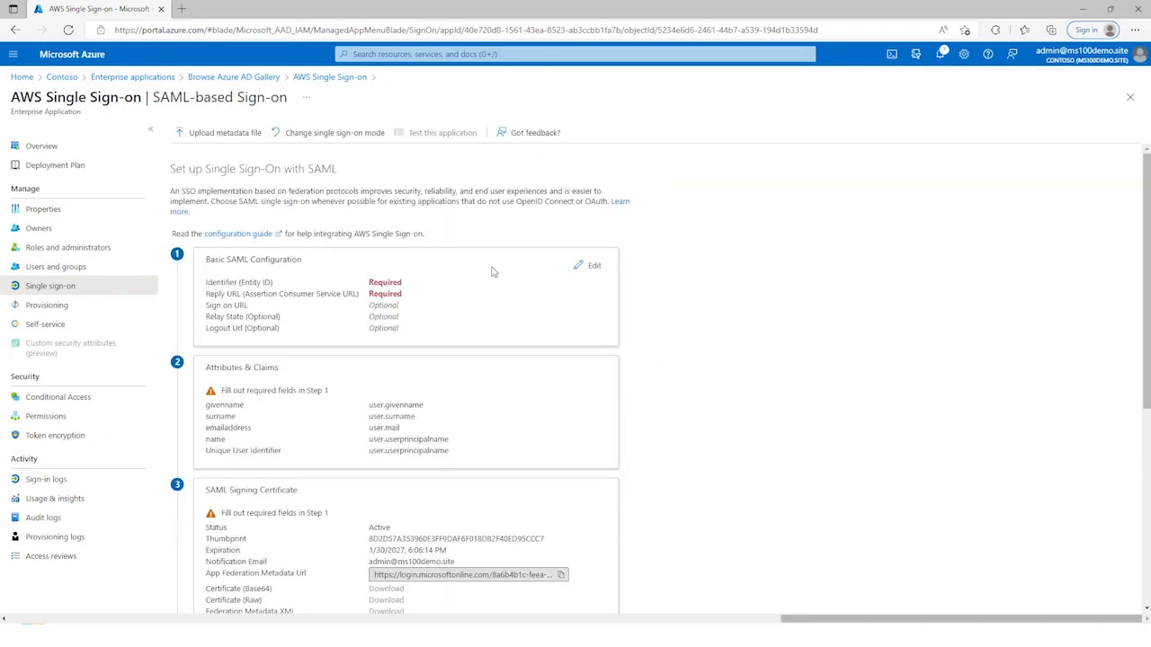
pyautogui.click(594, 268)
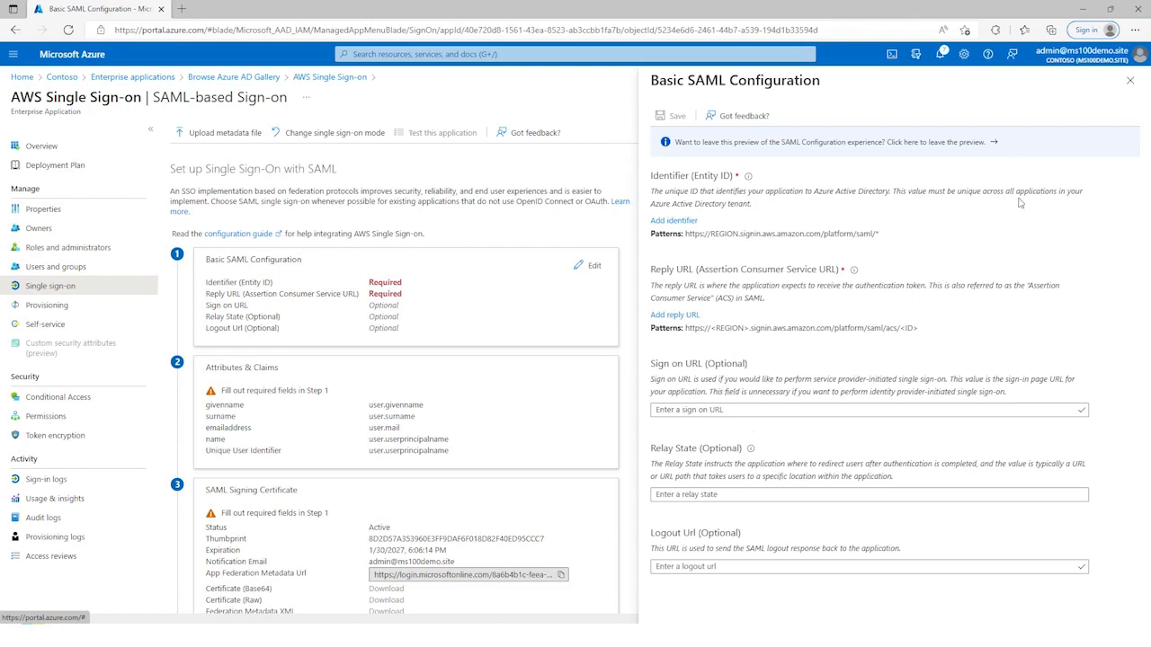
pyautogui.click(1130, 80)
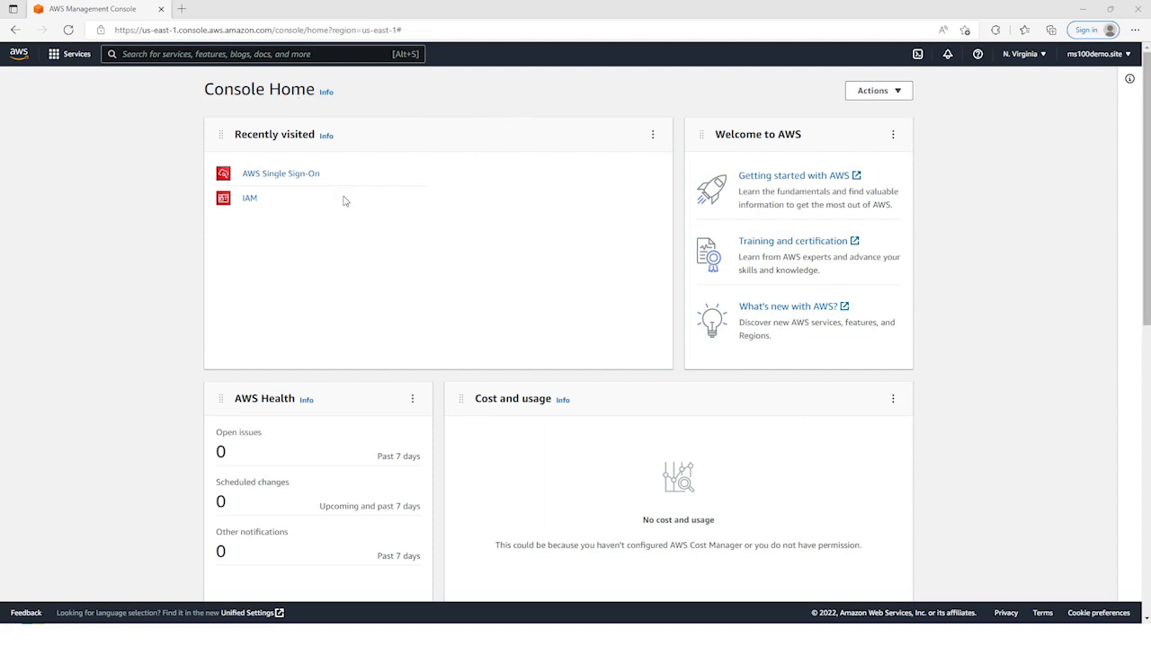
# Step: Switch to the AWS Management Console and start changing AWS Single Sign-On's identity source to External identity provider
pyautogui.click(292, 179)
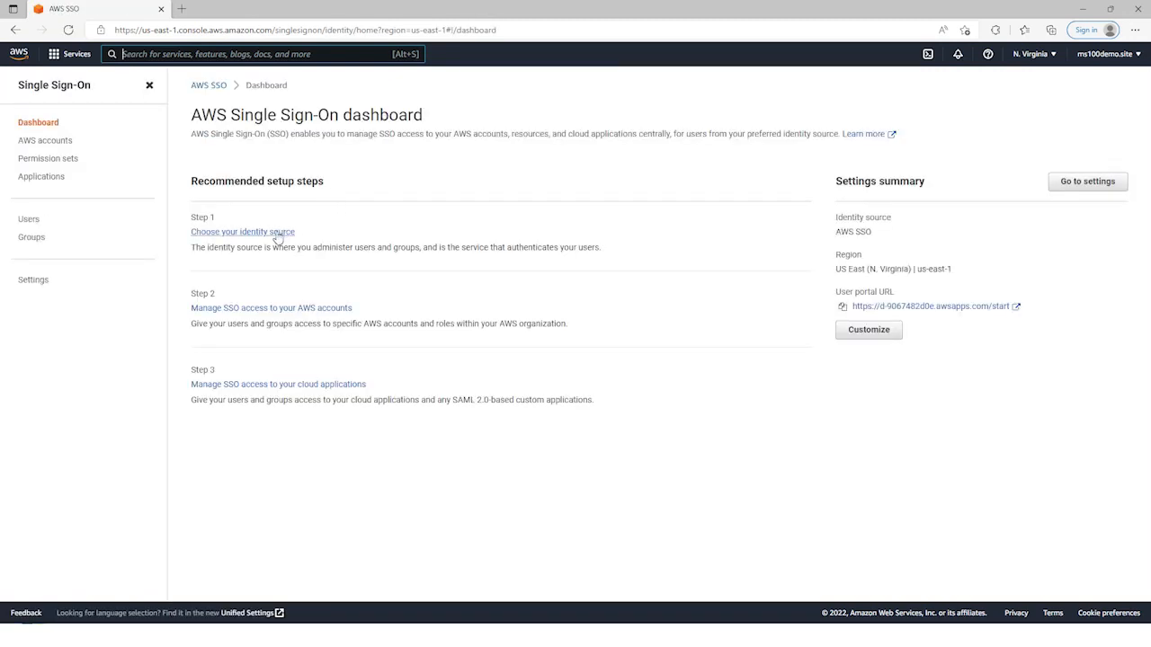
pyautogui.click(278, 233)
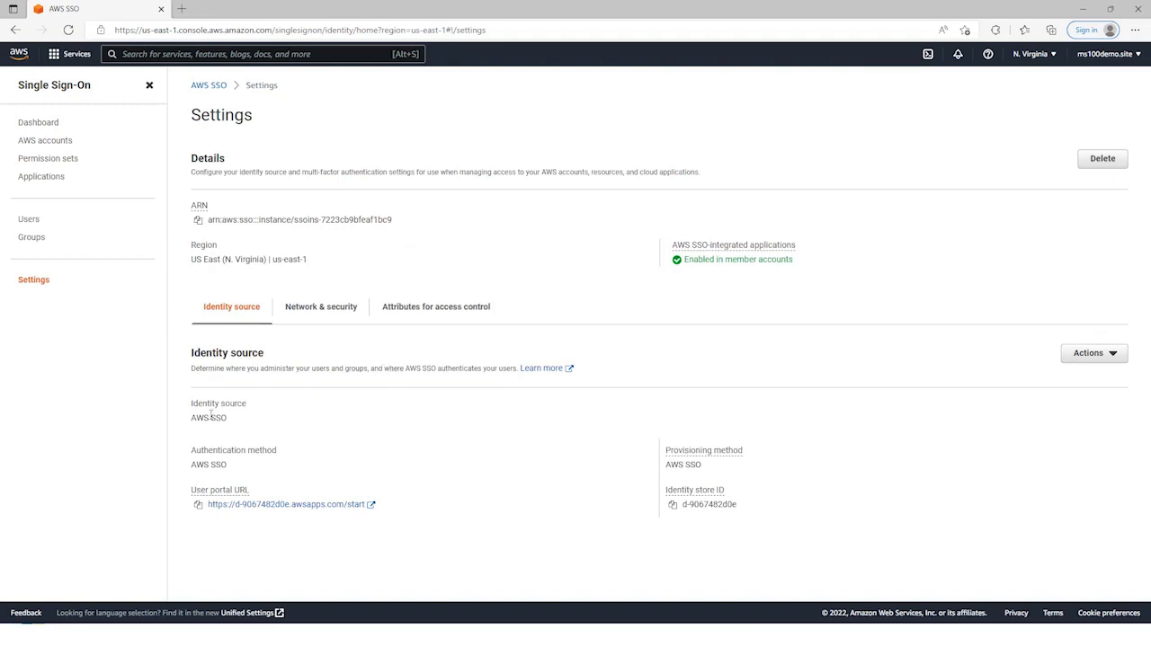
pyautogui.click(1101, 357)
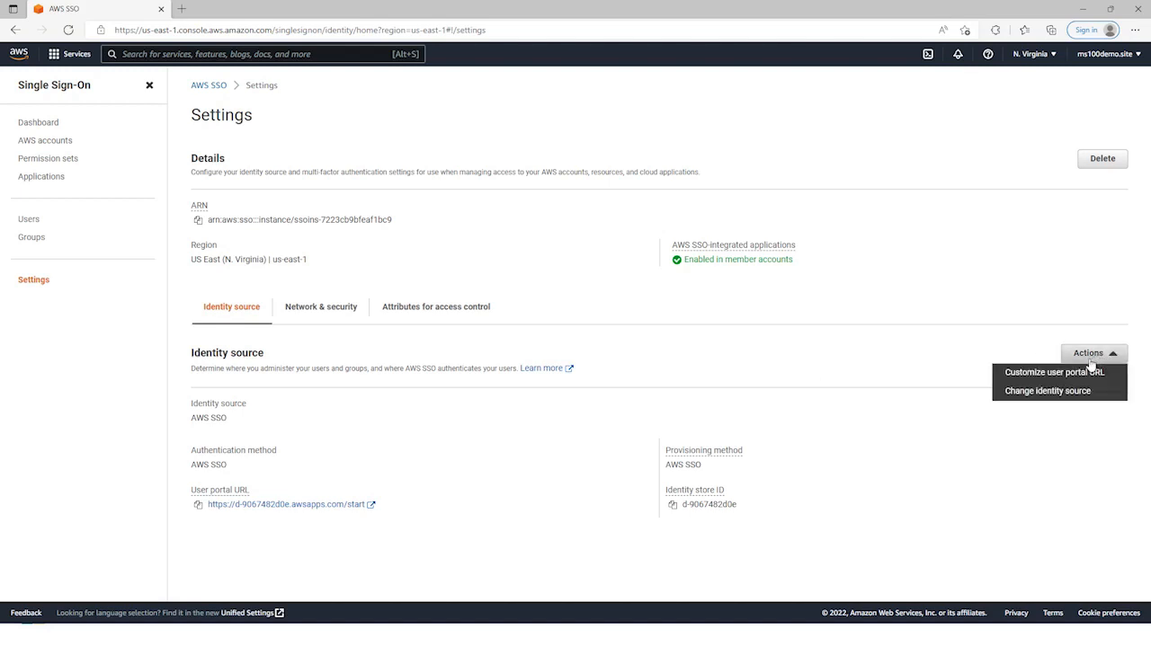
pyautogui.click(1040, 397)
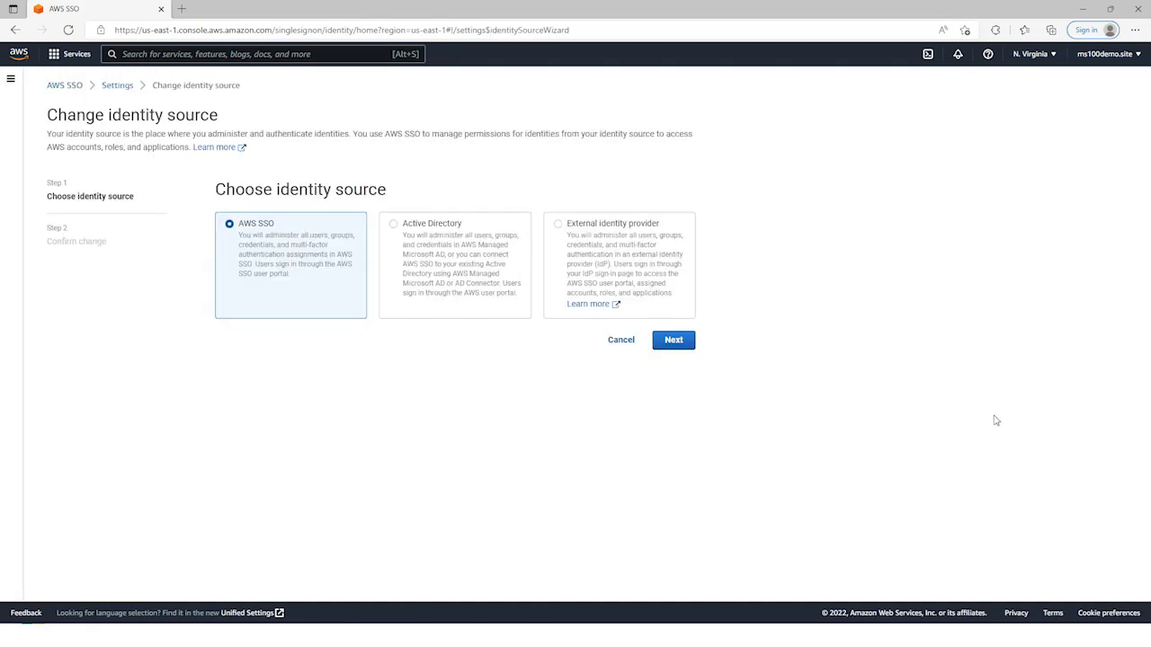
pyautogui.click(560, 226)
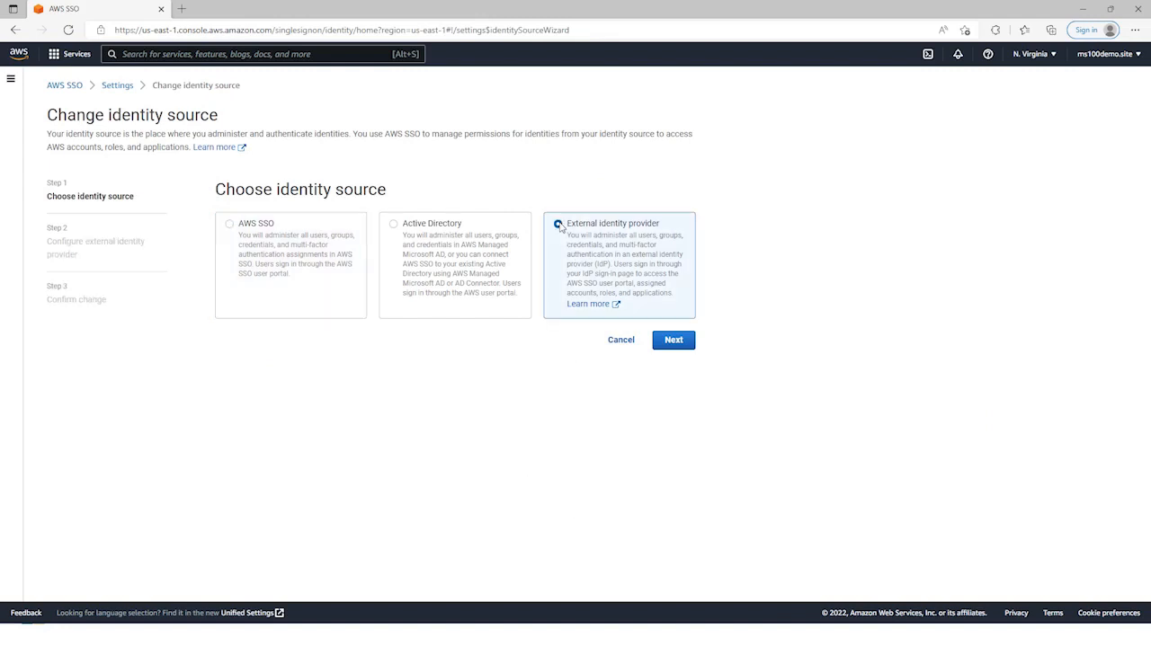
pyautogui.click(672, 339)
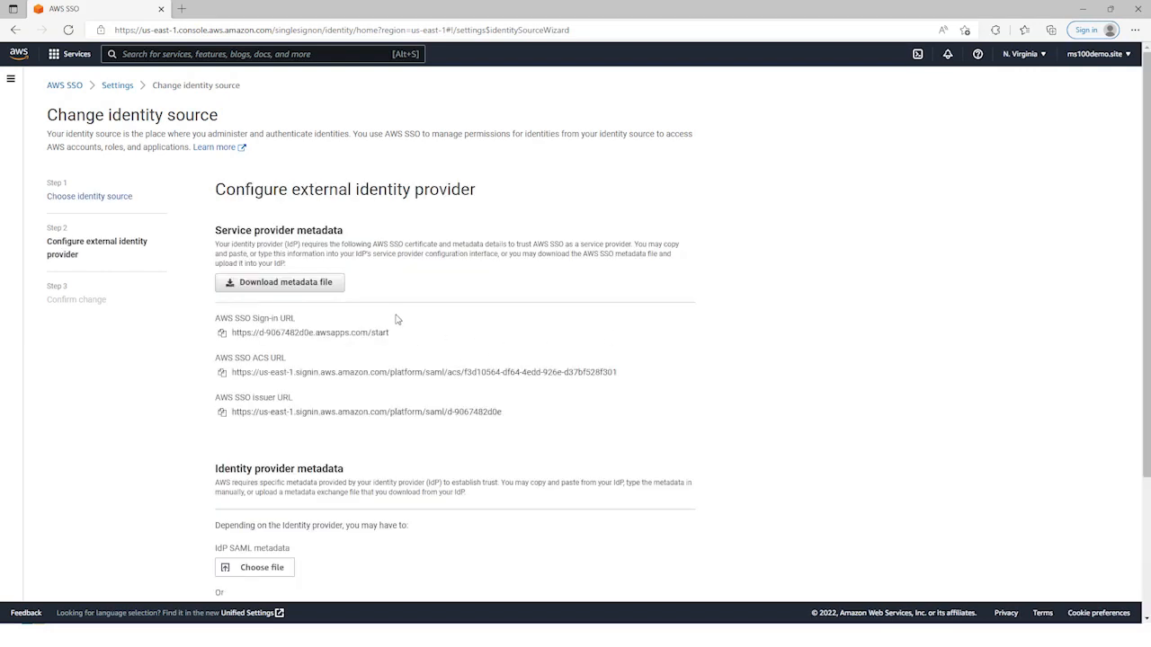
# Step: Download the AWS SSO service provider metadata file and keep it despite the browser's download warning
pyautogui.scroll(-3, 398, 319)
pyautogui.scroll(3, 398, 318)
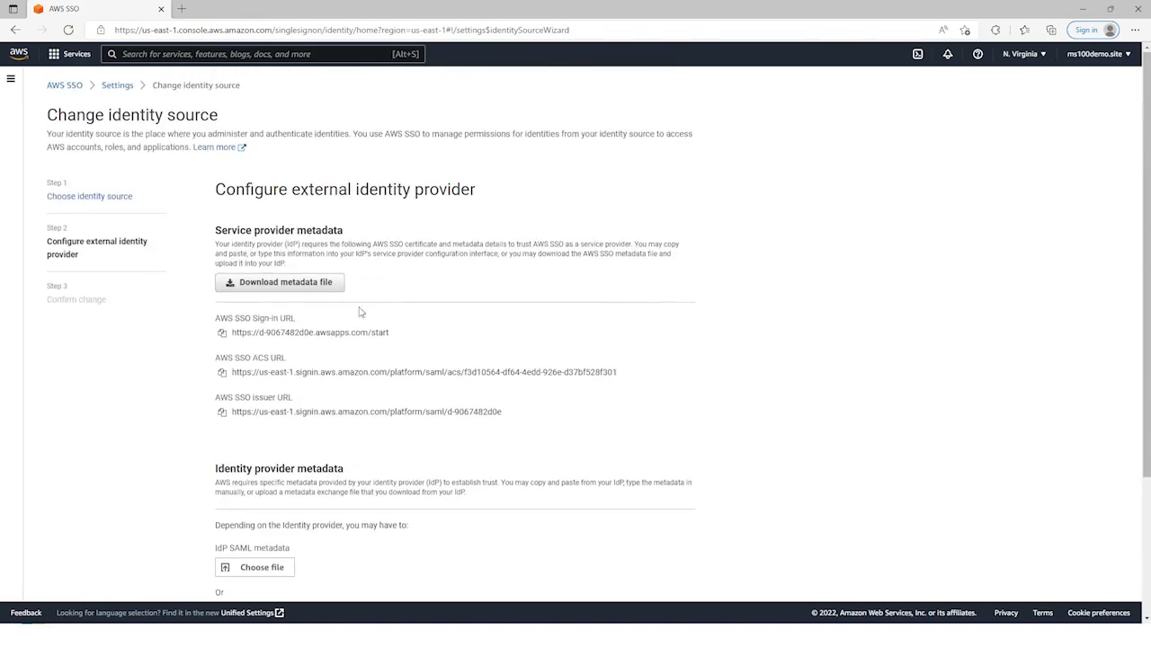
pyautogui.click(291, 288)
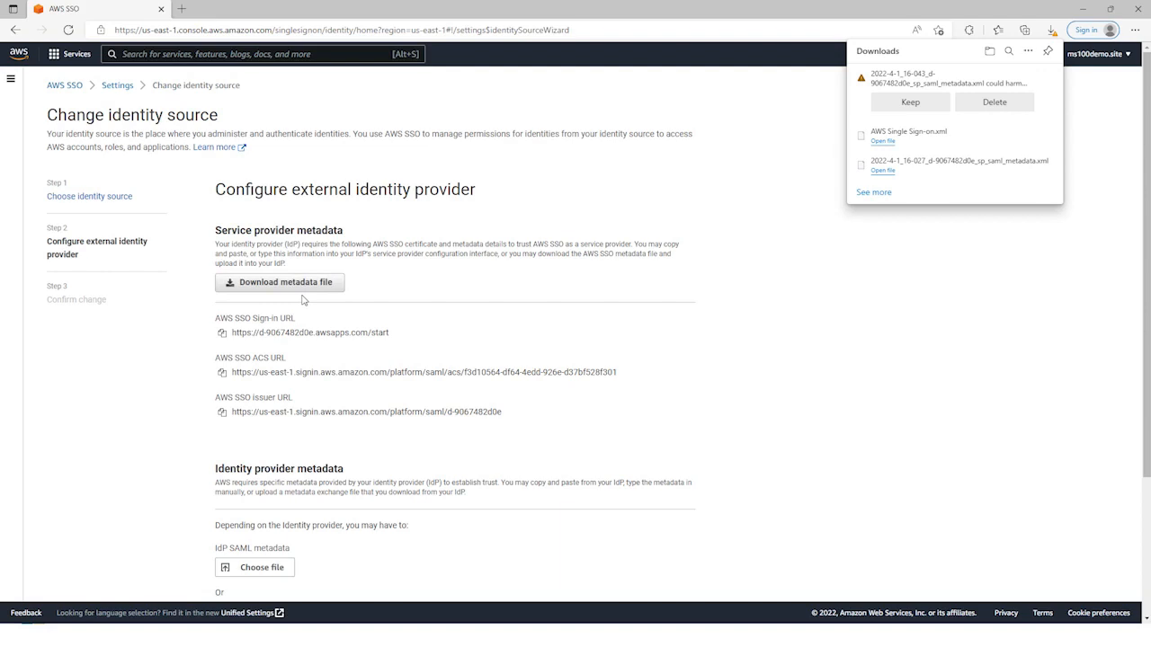
pyautogui.click(910, 102)
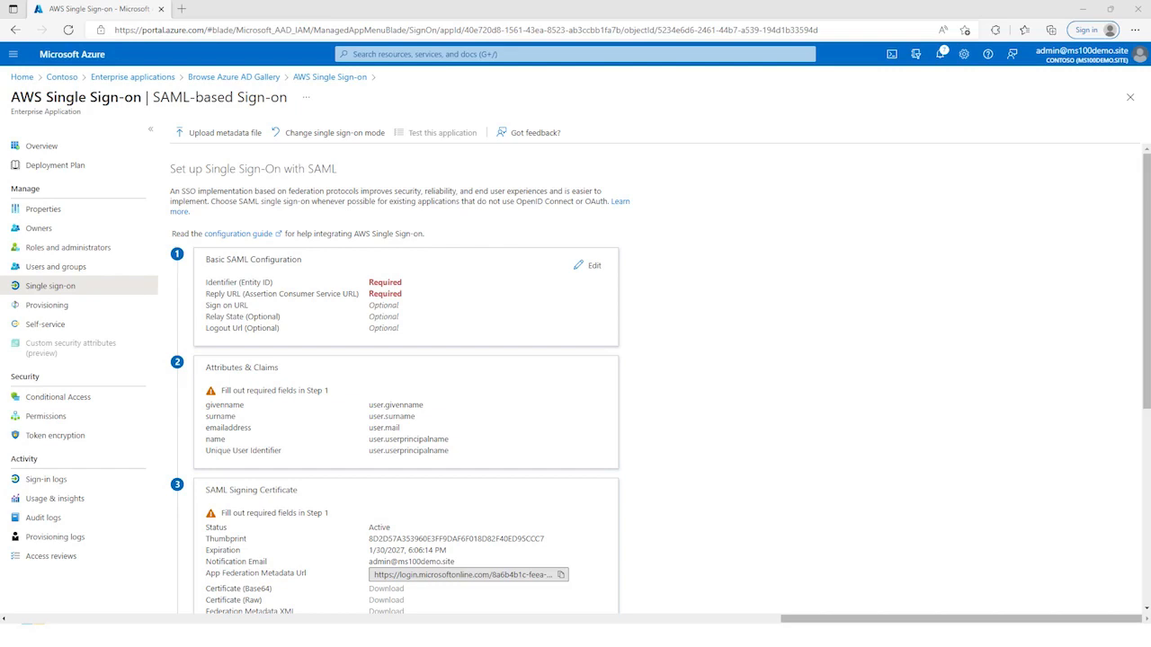
# Step: Back in Azure, upload 2022-4-1_16-043_d-9067482d0e_sp_saml_metadata.xml, save the Basic SAML Configuration and postpone the sign-on test
pyautogui.click(224, 133)
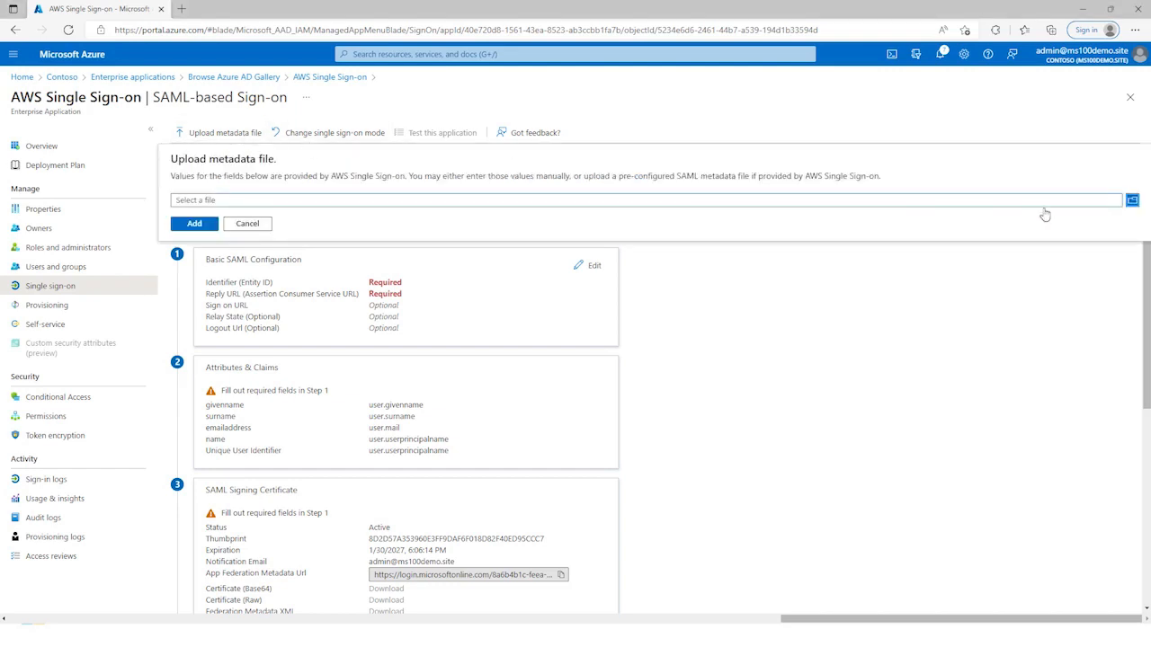
pyautogui.click(1135, 202)
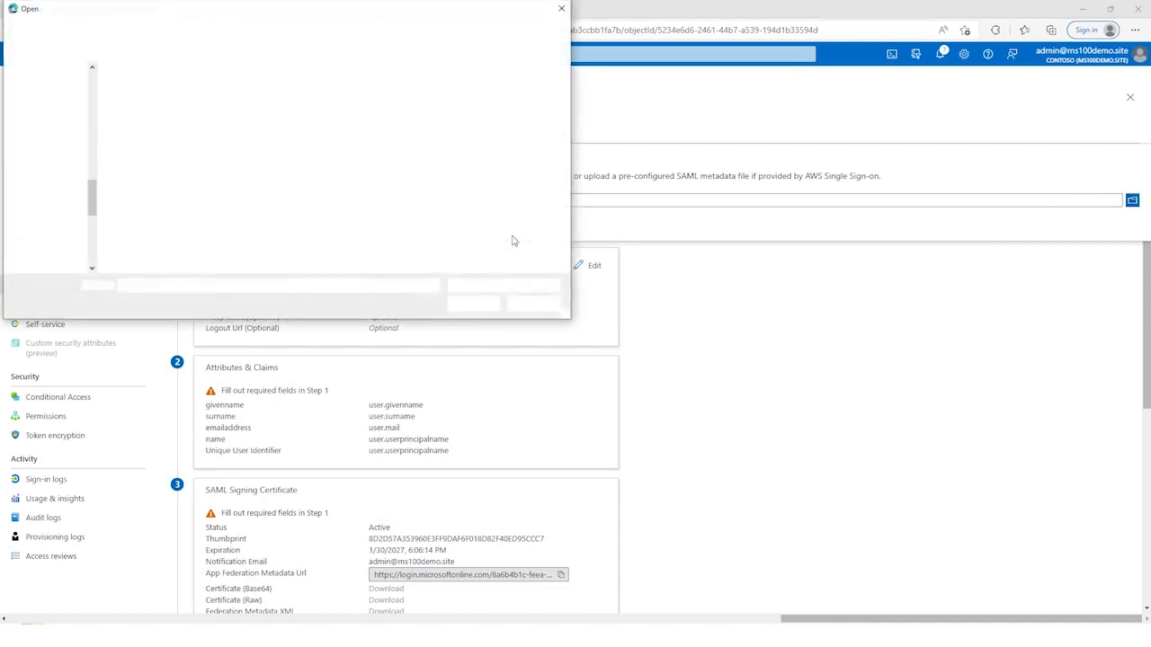
pyautogui.click(169, 93)
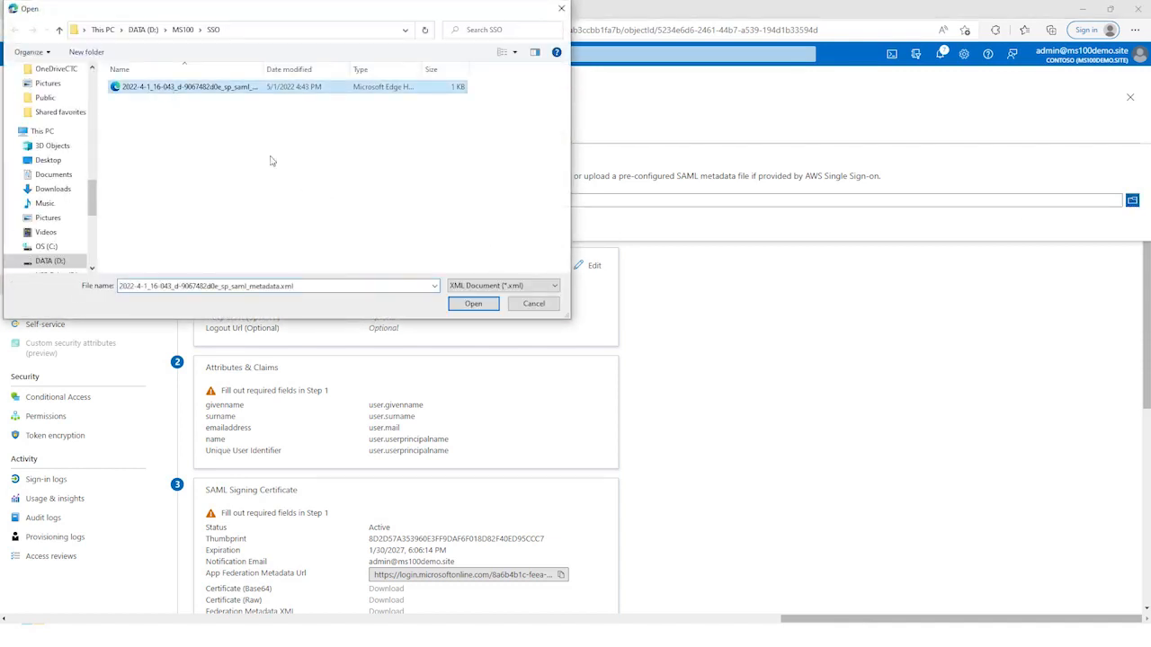
pyautogui.click(474, 304)
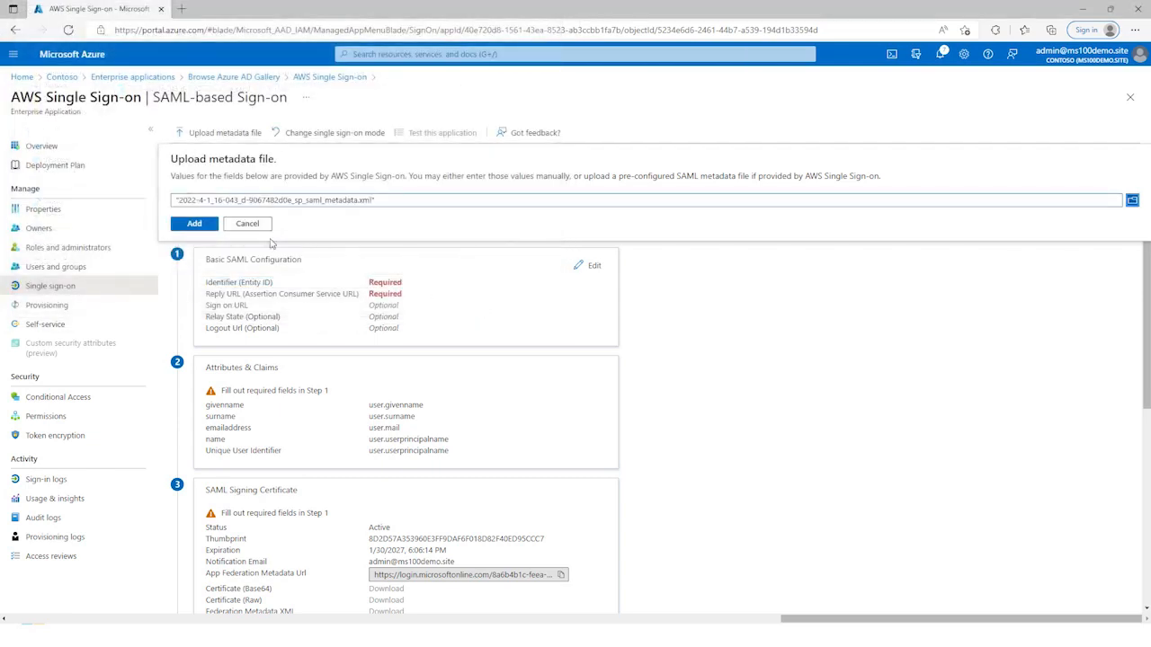
pyautogui.click(195, 225)
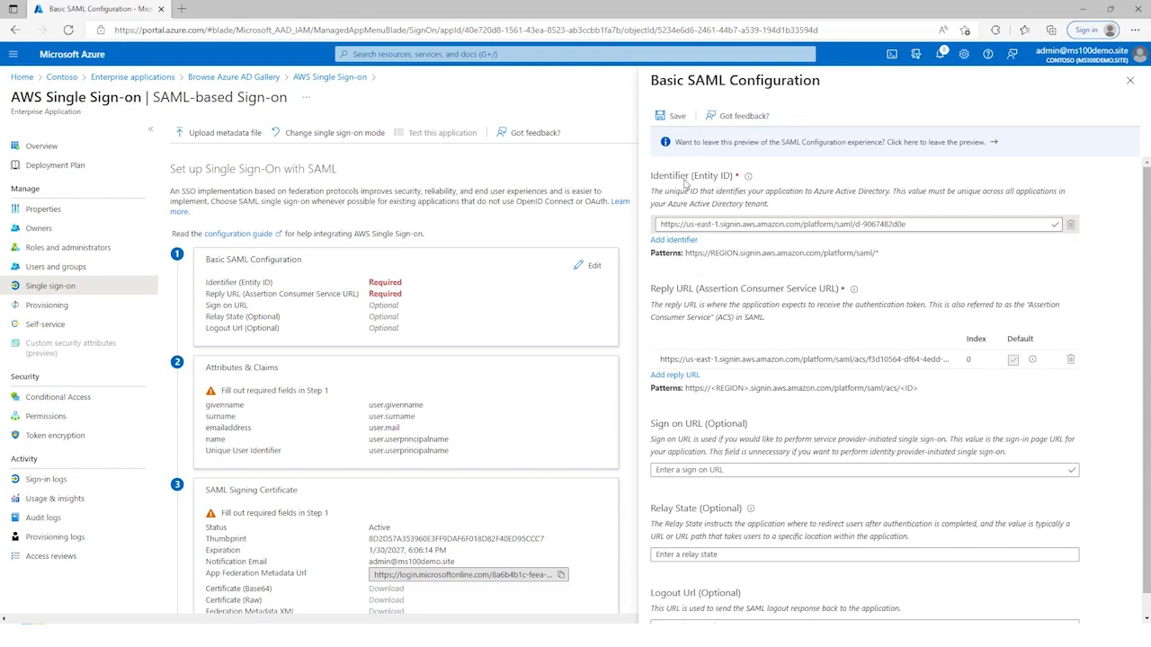
pyautogui.click(669, 119)
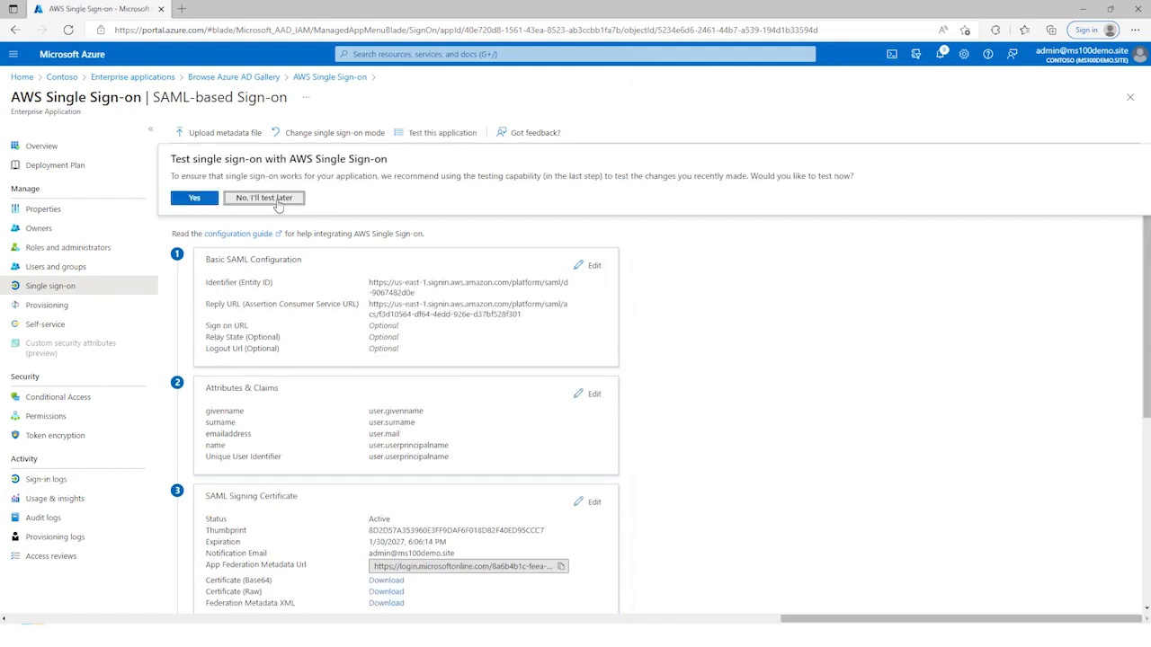
pyautogui.click(278, 199)
# Step: Start the AWS Single Sign-on setup to download the Federation XML and confirm the download
pyautogui.scroll(-3, 688, 400)
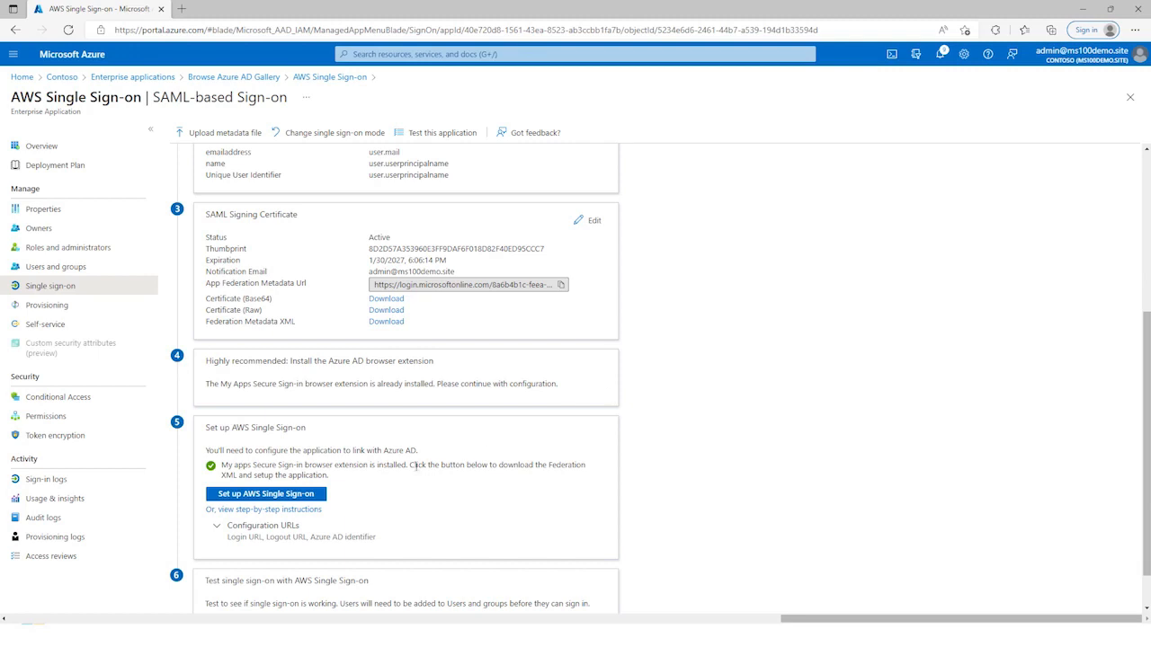
pyautogui.click(284, 497)
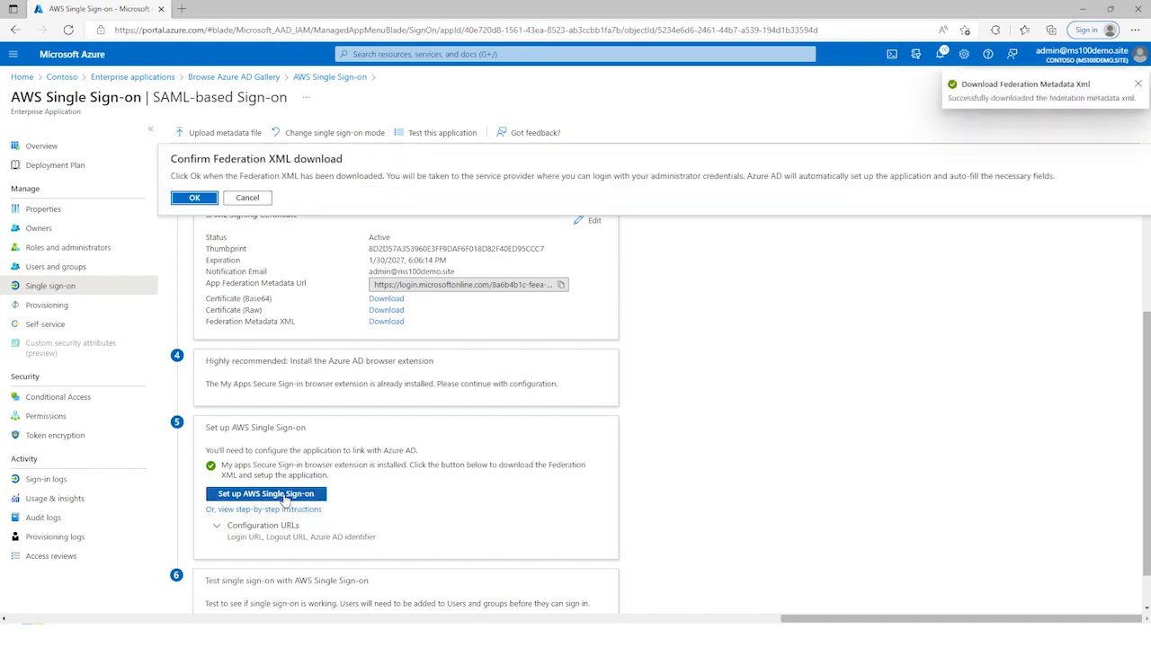
pyautogui.click(195, 198)
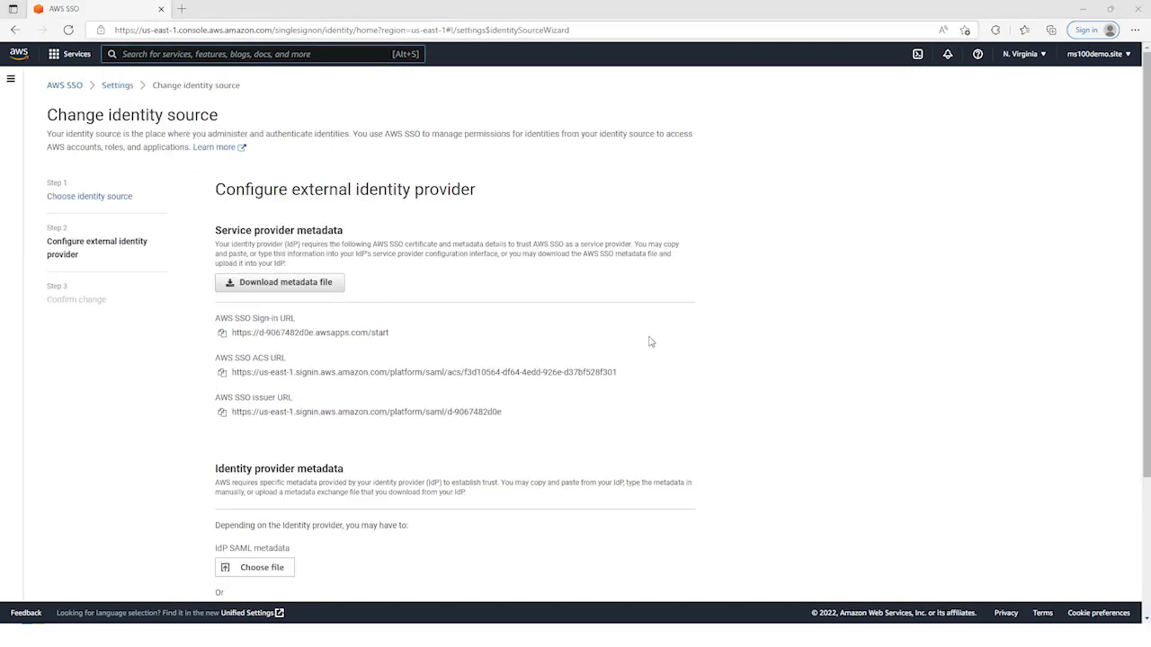
# Step: In AWS's external identity provider setup, upload AWS Single Sign-on.xml as the IdP SAML metadata and continue to the confirmation
pyautogui.scroll(-2, 737, 341)
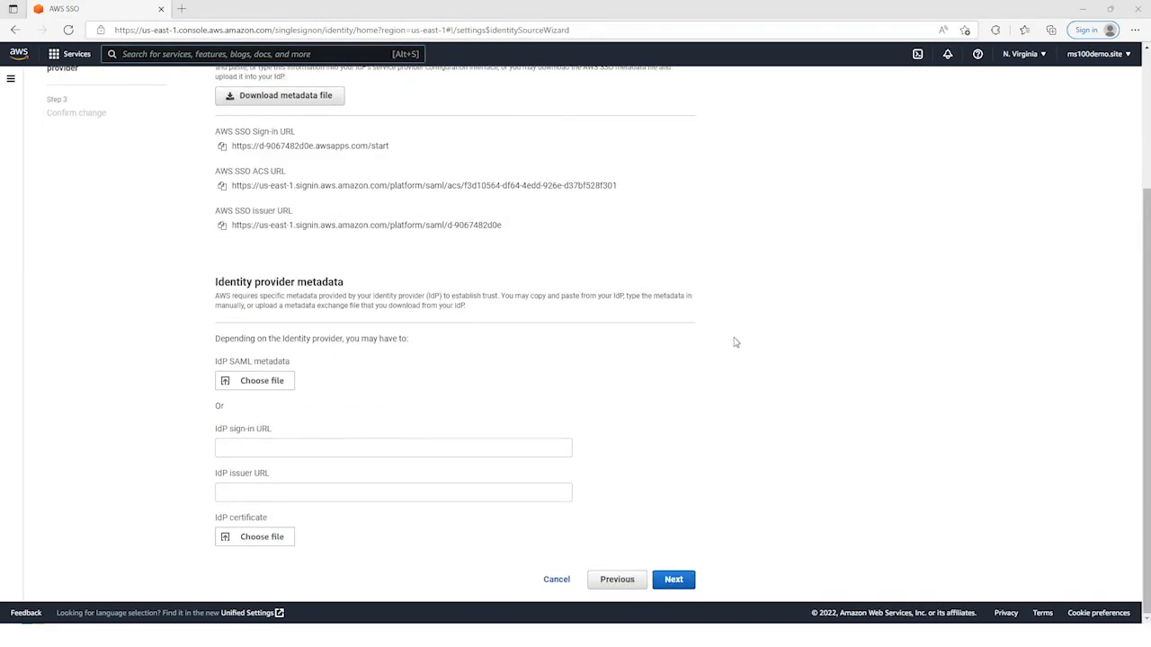
pyautogui.click(239, 384)
pyautogui.click(152, 100)
pyautogui.click(471, 303)
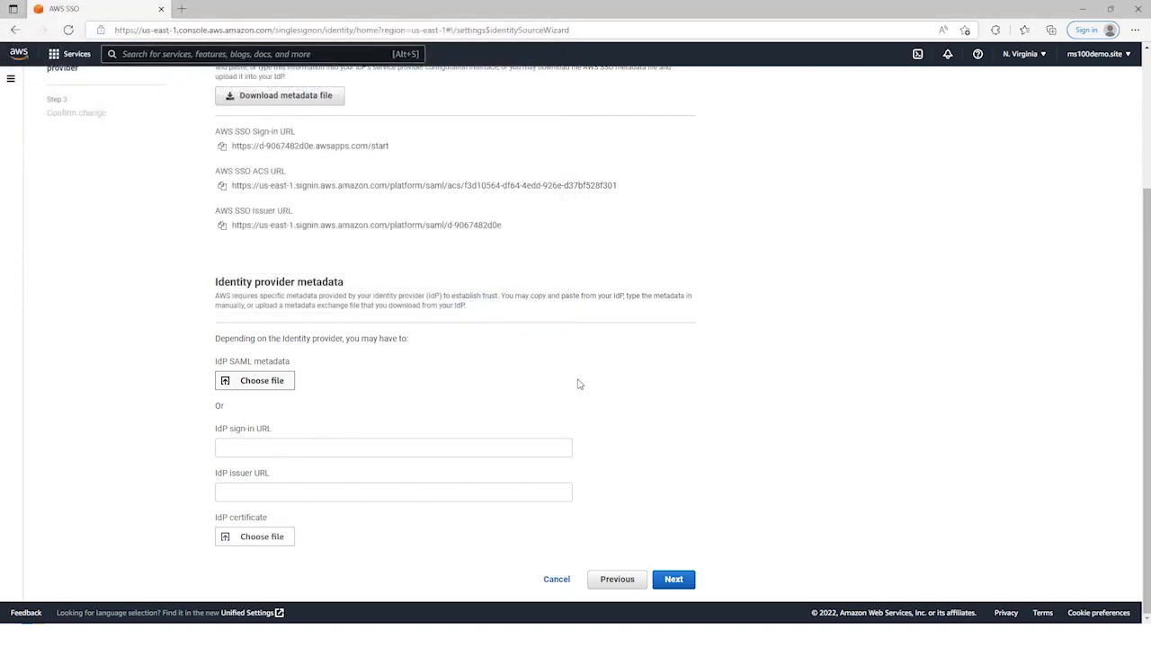
pyautogui.scroll(-1, 668, 454)
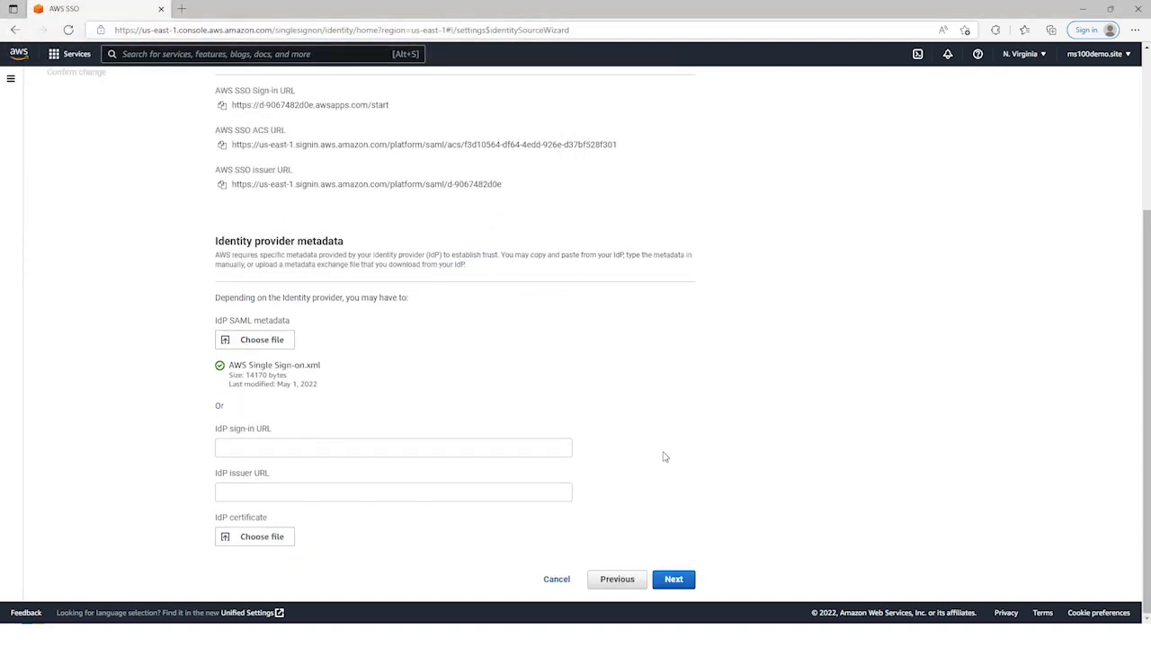
pyautogui.click(676, 580)
# Step: Review the consequences of the identity source change, enter ACCEPT as confirmation and apply the change
pyautogui.scroll(-3, 656, 429)
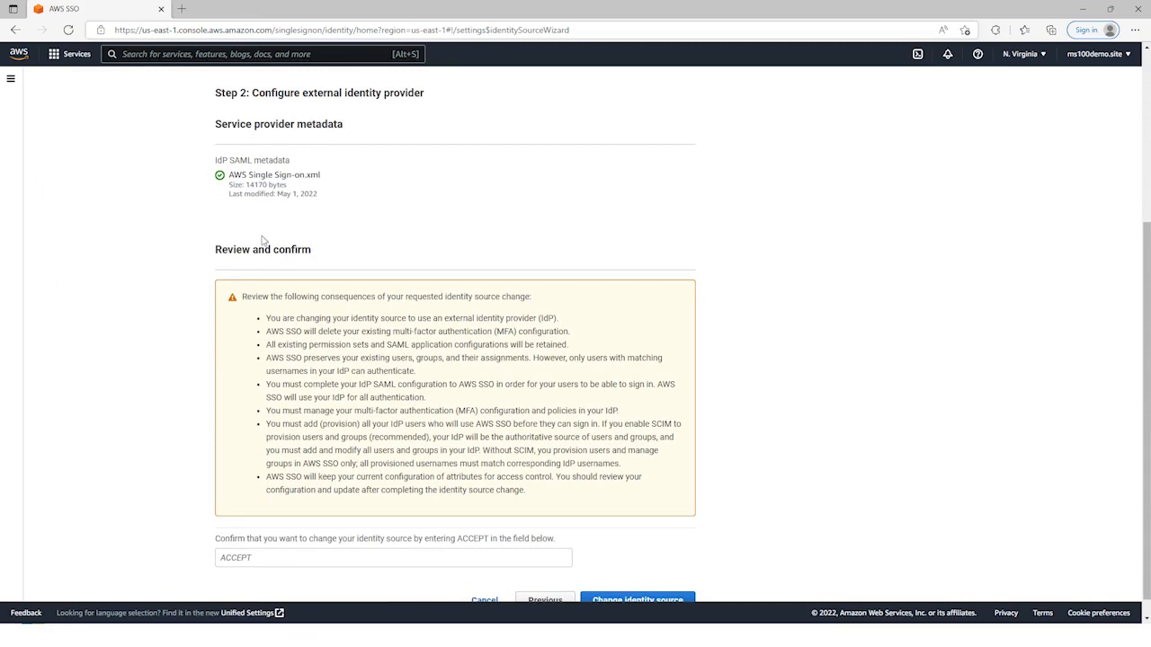
pyautogui.scroll(-1, 388, 317)
pyautogui.click(249, 538)
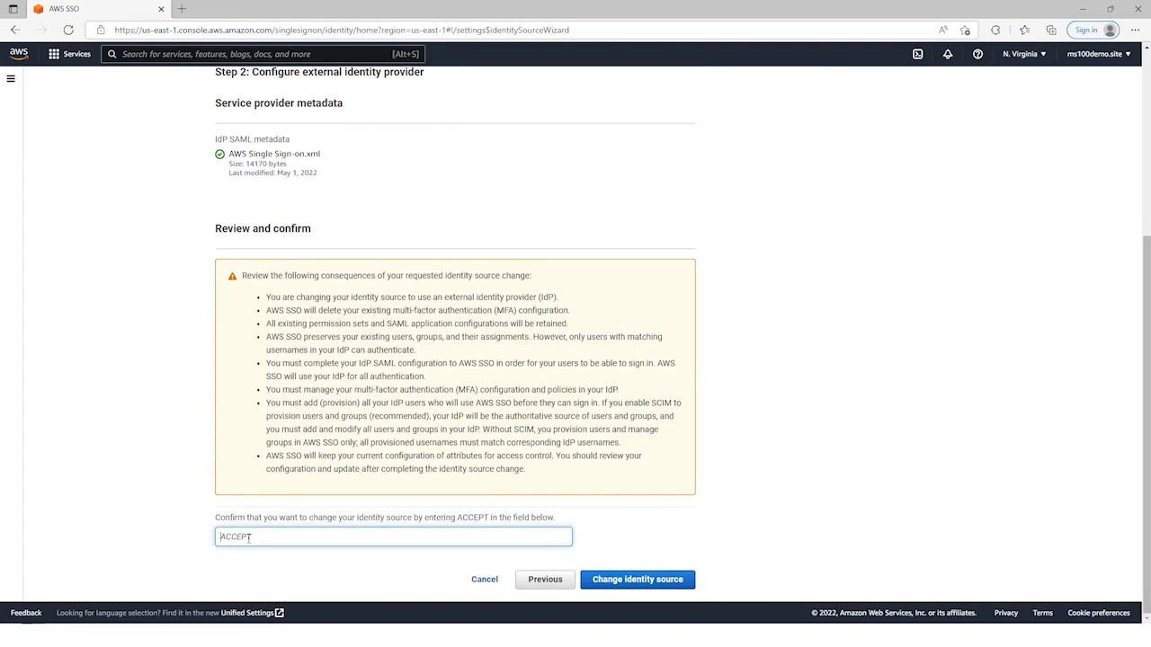
pyautogui.write('AC')
pyautogui.click(640, 580)
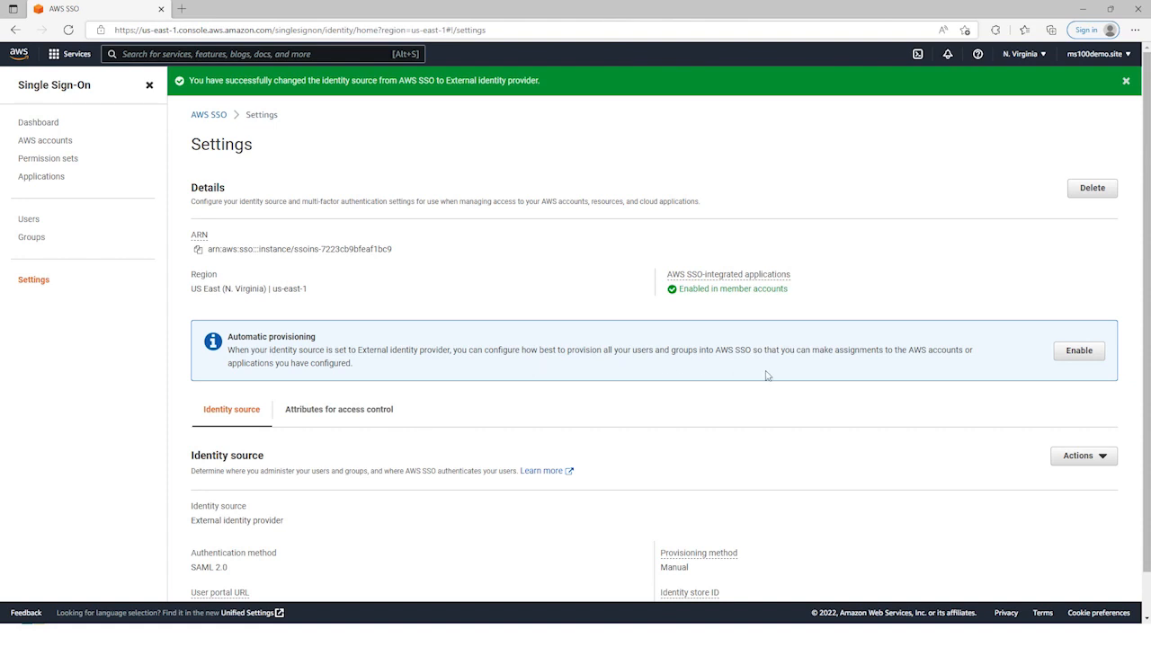
# Step: Enable automatic provisioning in AWS SSO, copy the SCIM endpoint and the access token, and close the provisioning details
pyautogui.click(1078, 355)
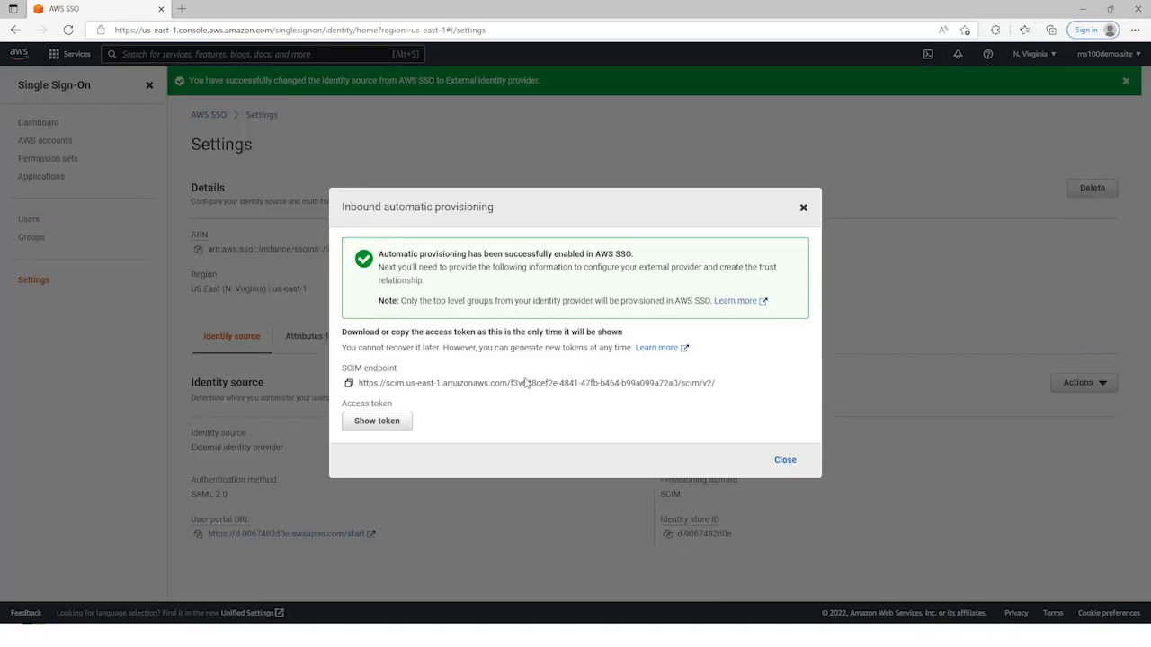
pyautogui.click(350, 384)
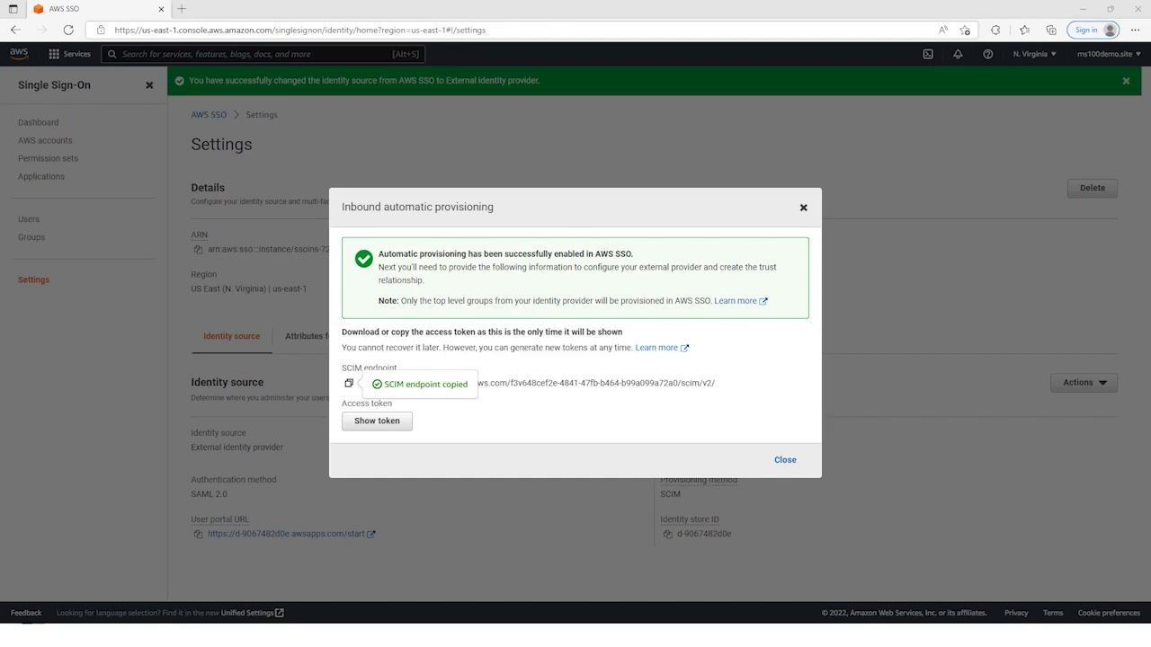
pyautogui.click(389, 425)
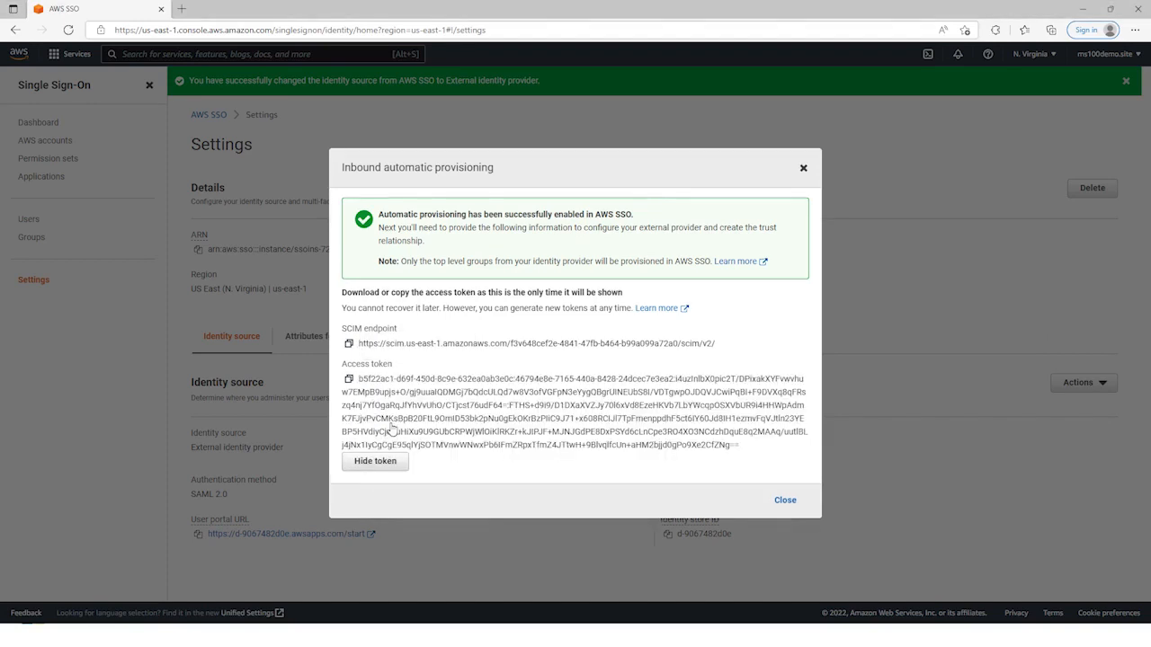
pyautogui.click(348, 378)
pyautogui.click(784, 500)
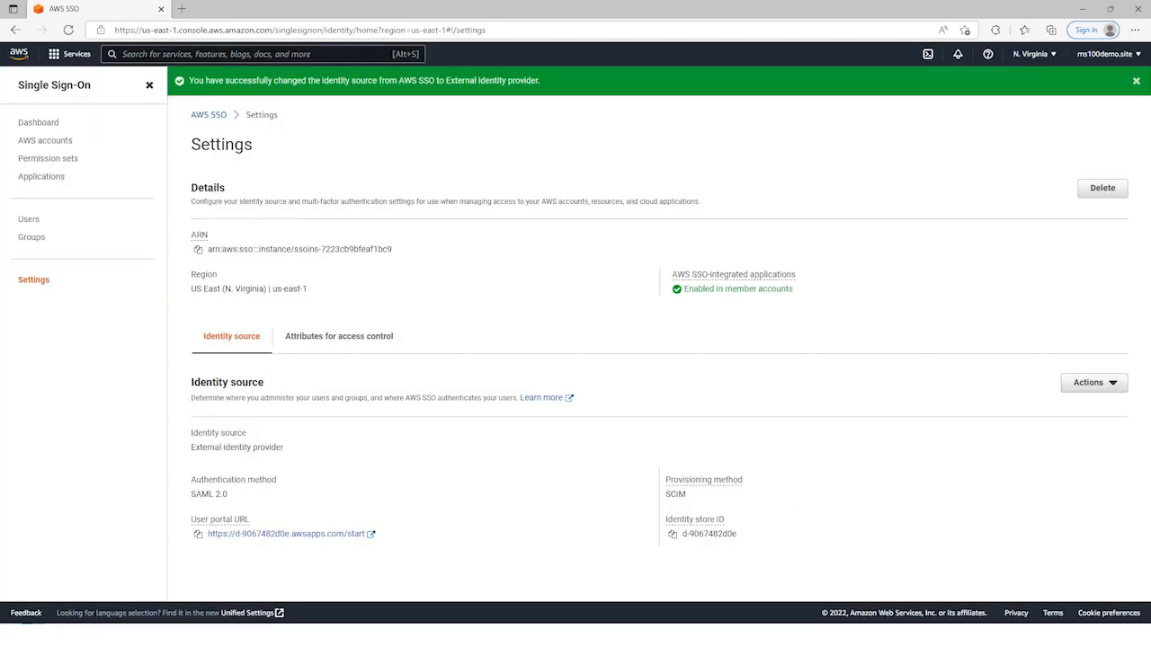
# Step: Switch to Azure, start provisioning setup for AWS Single Sign-on and set the Provisioning Mode to Automatic
pyautogui.hotkey('alt', 'Tab')
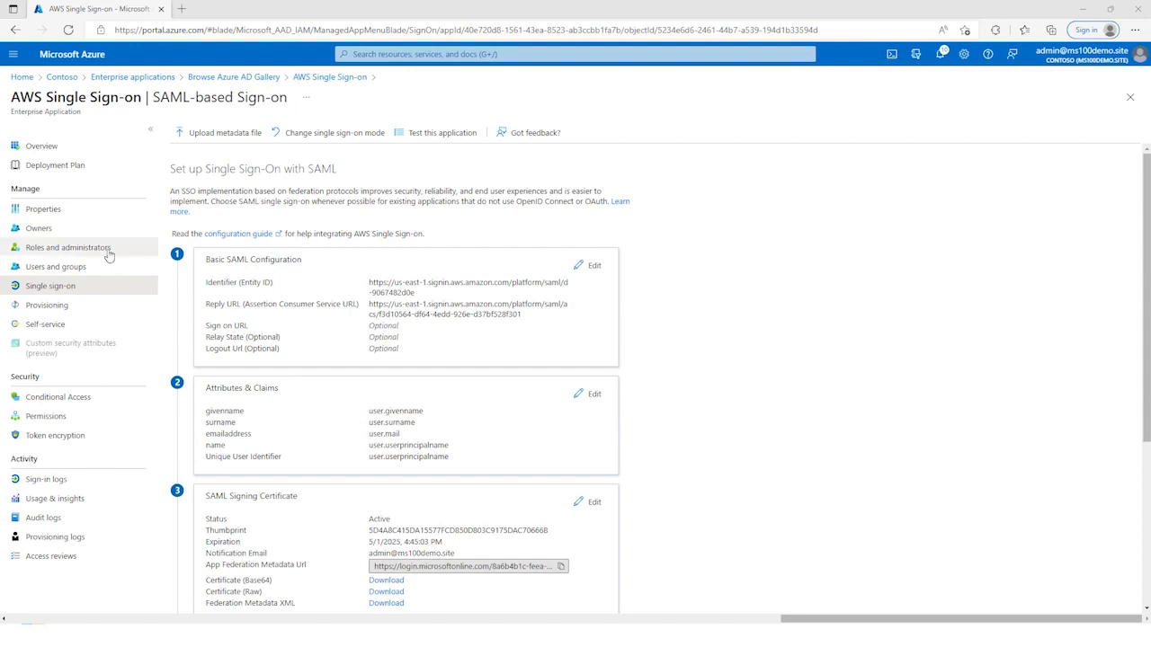
pyautogui.click(44, 307)
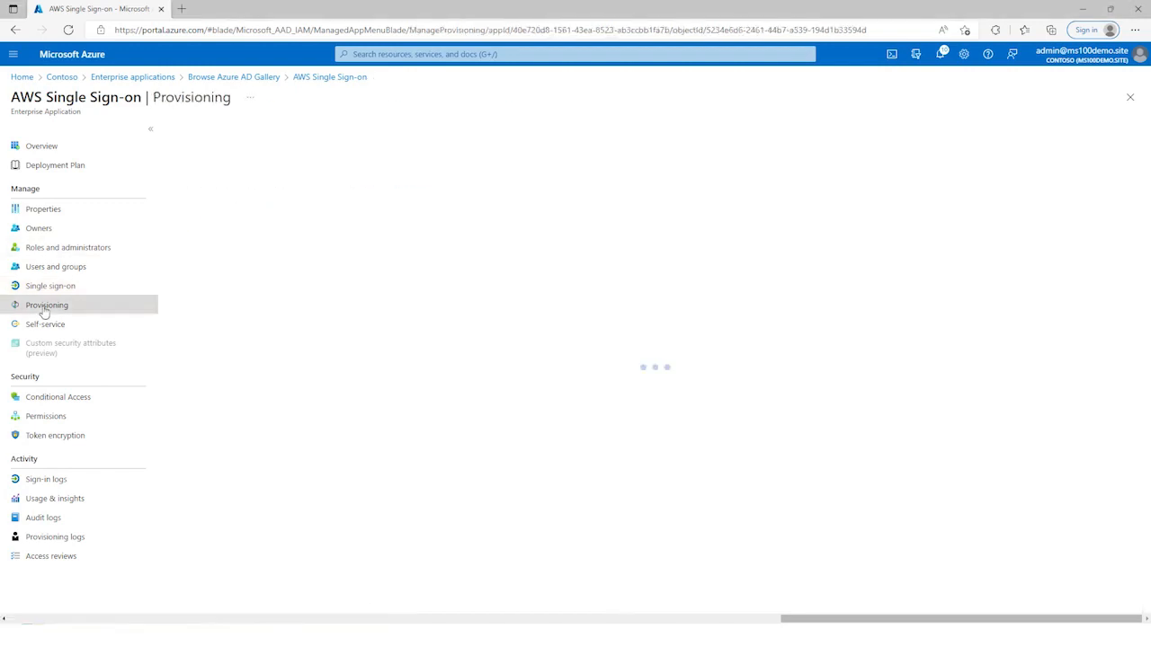
pyautogui.click(661, 328)
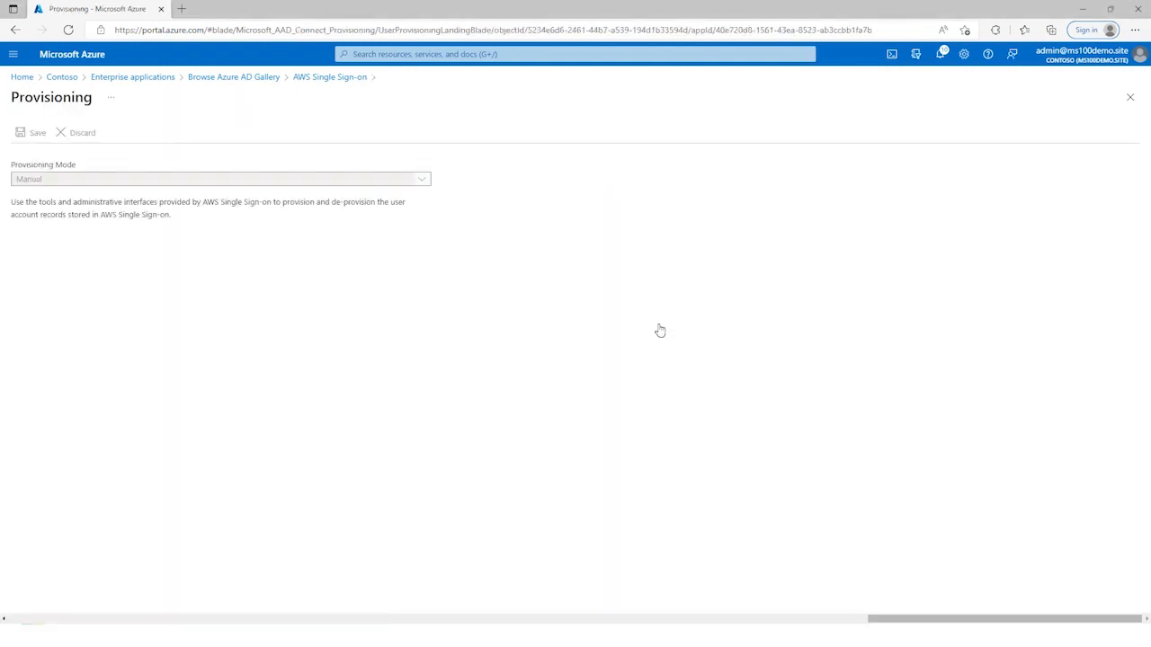
pyautogui.click(386, 186)
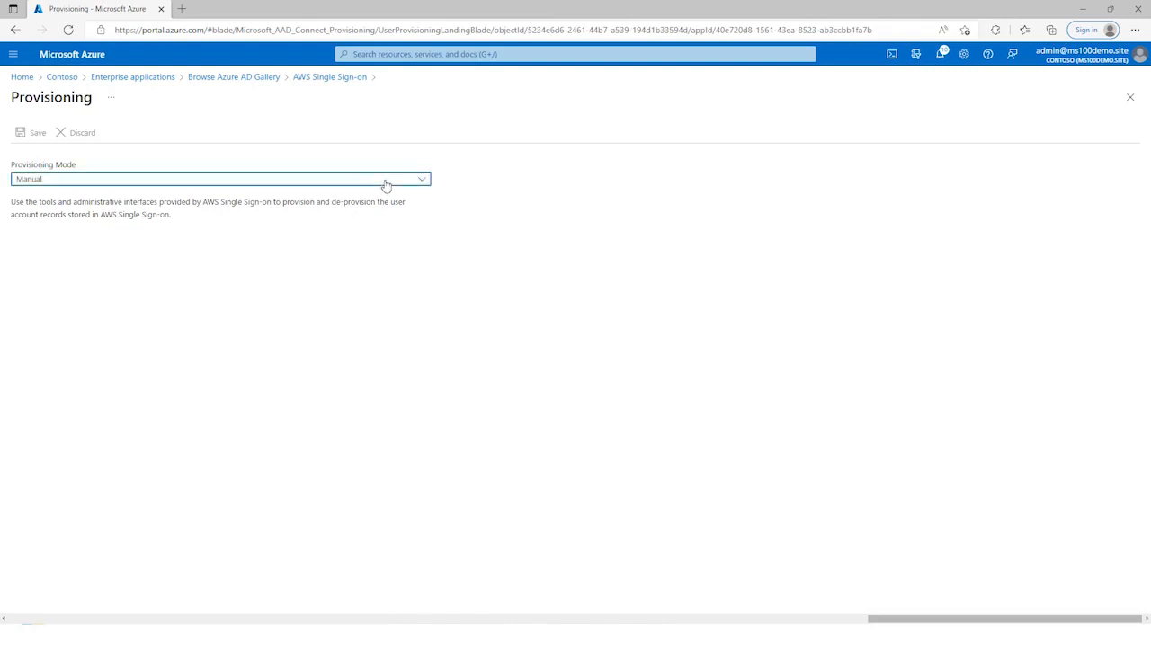
pyautogui.click(275, 217)
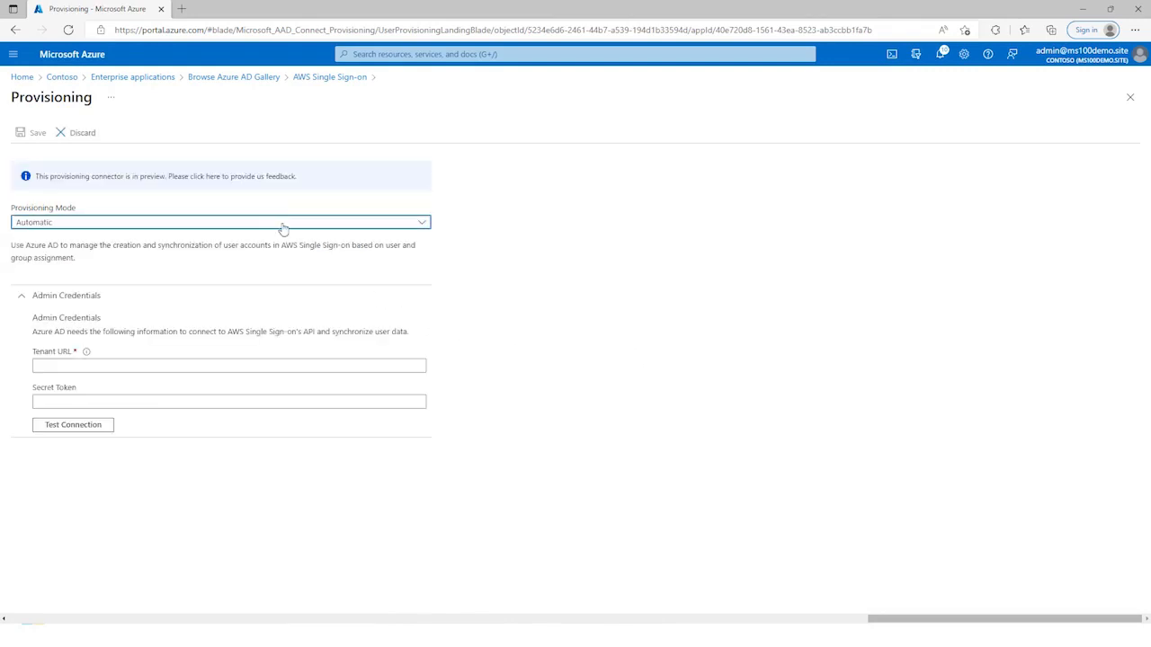
# Step: Fill in the Tenant URL of the admin credentials with the SCIM endpoint copied from AWS
pyautogui.click(381, 366)
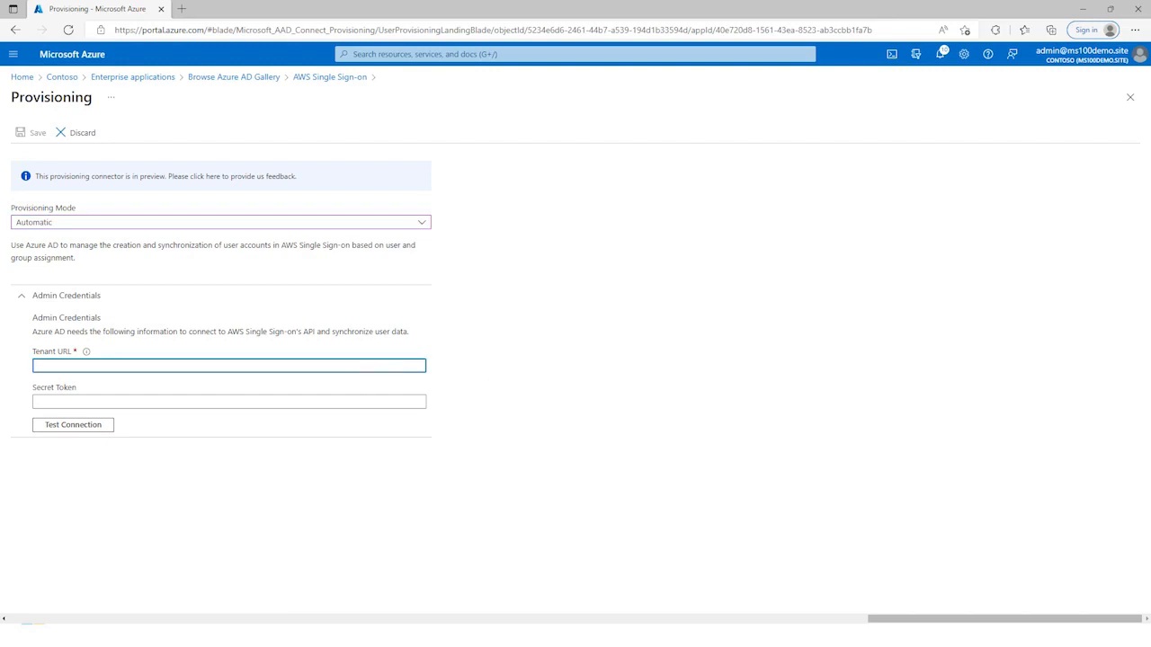
pyautogui.hotkey('alt', 'Tab')
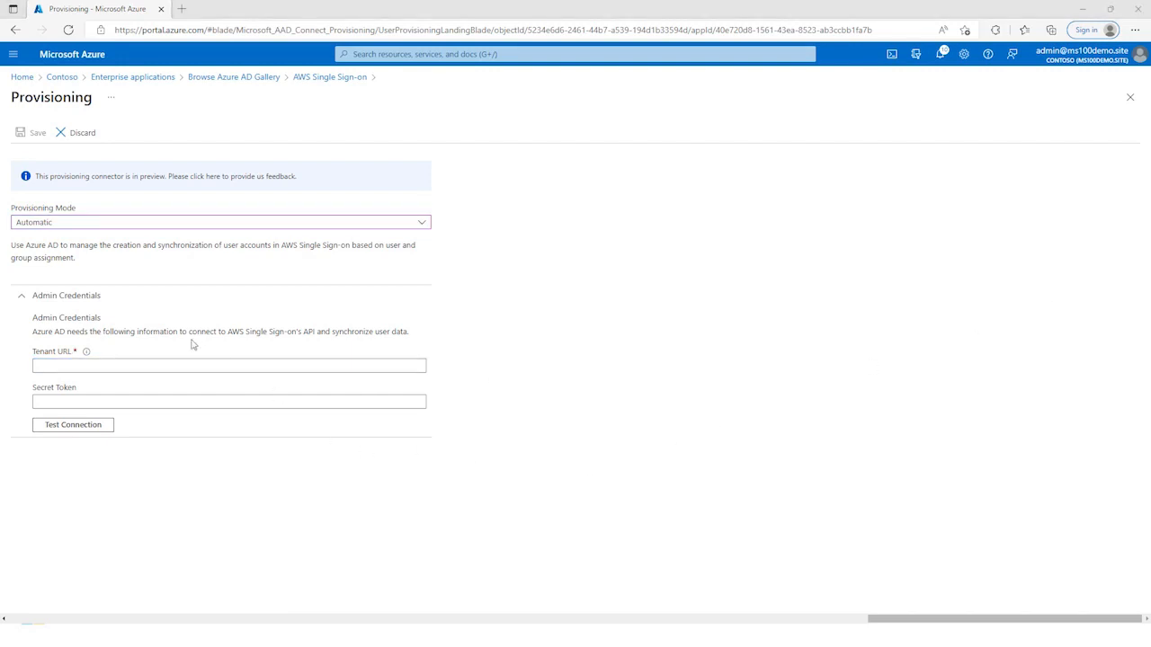
pyautogui.click(208, 365)
pyautogui.hotkey('ctrl', 'v')
# Step: Fill in the Secret Token with the access token copied from AWS and test the connection
pyautogui.click(207, 401)
pyautogui.hotkey('alt', 'Tab')
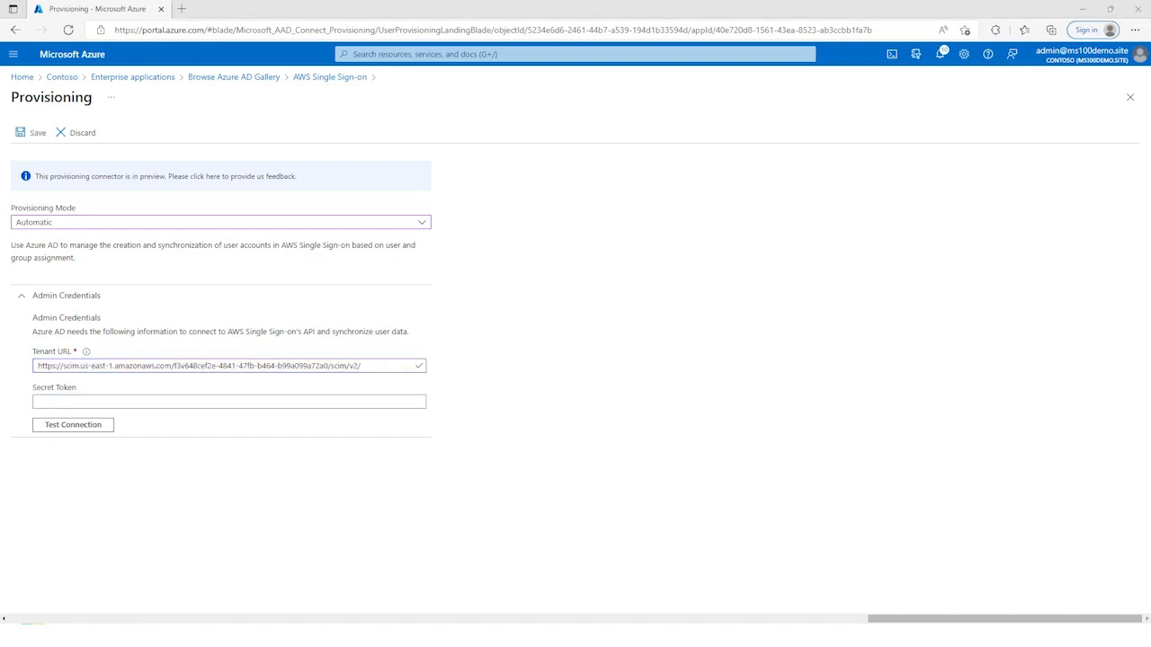
pyautogui.click(390, 400)
pyautogui.hotkey('ctrl', 'v')
pyautogui.click(73, 425)
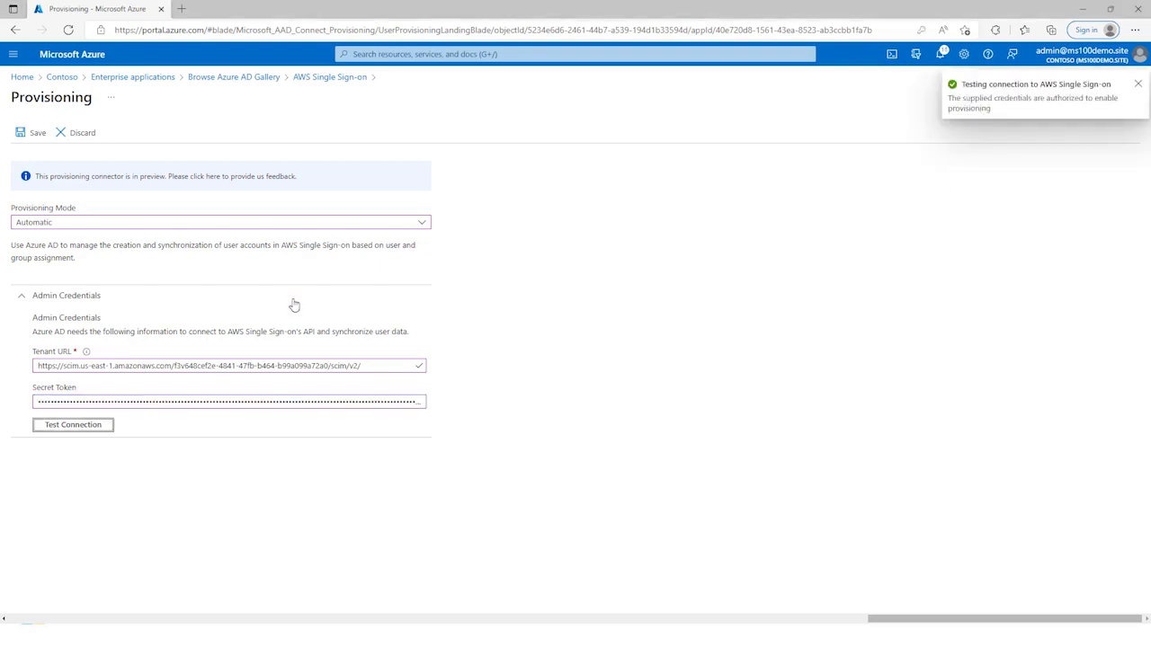
# Step: Save the provisioning settings and expand Mappings to review the Azure Active Directory group and user mappings
pyautogui.click(19, 135)
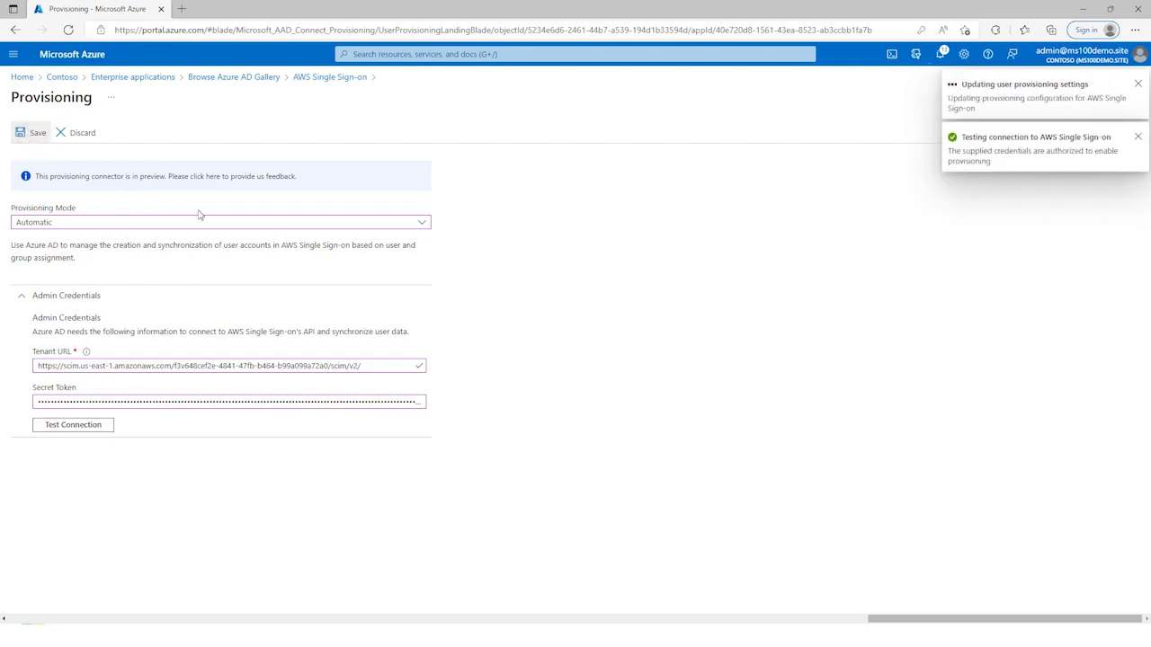
pyautogui.click(52, 461)
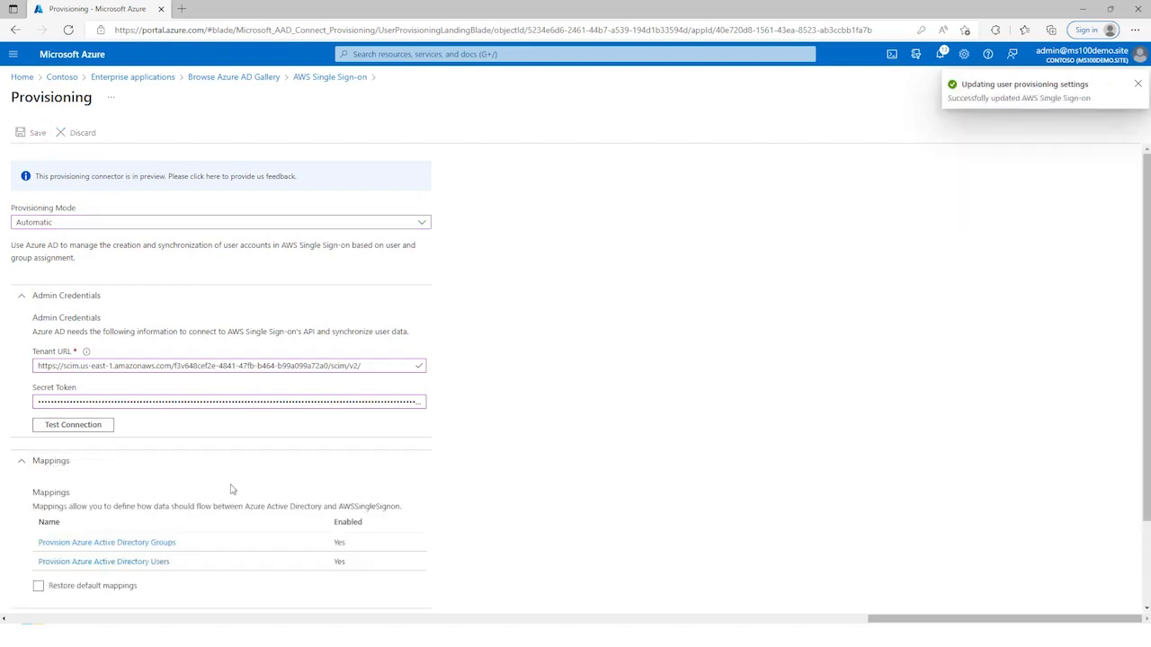
pyautogui.scroll(-2, 229, 488)
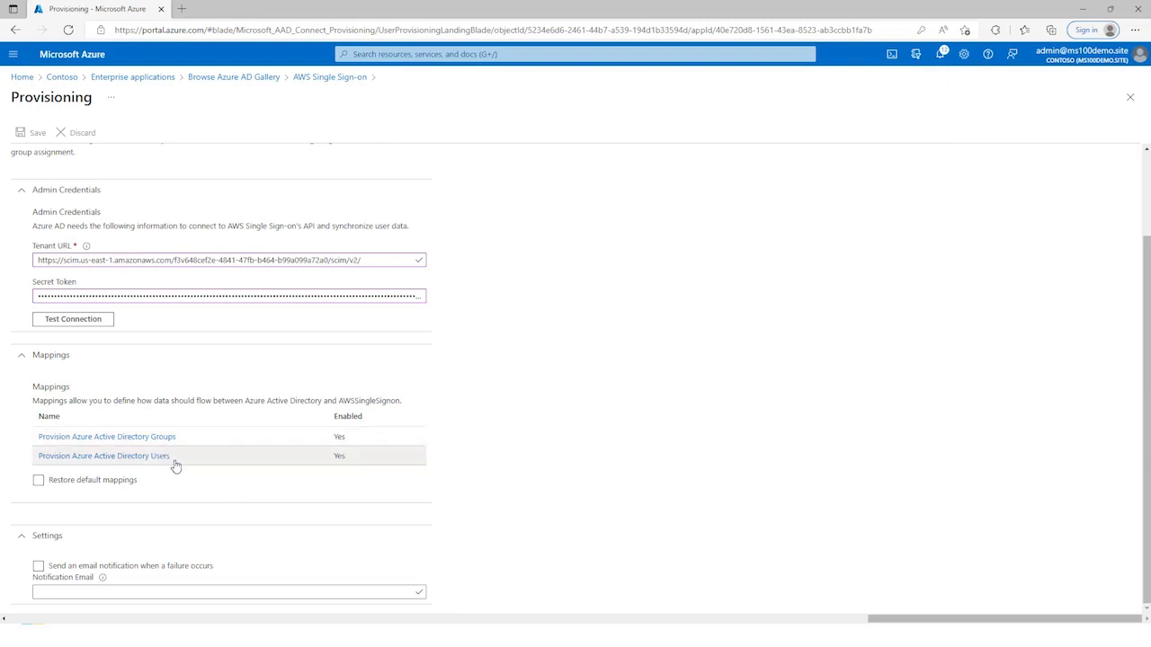
pyautogui.scroll(1, 519, 419)
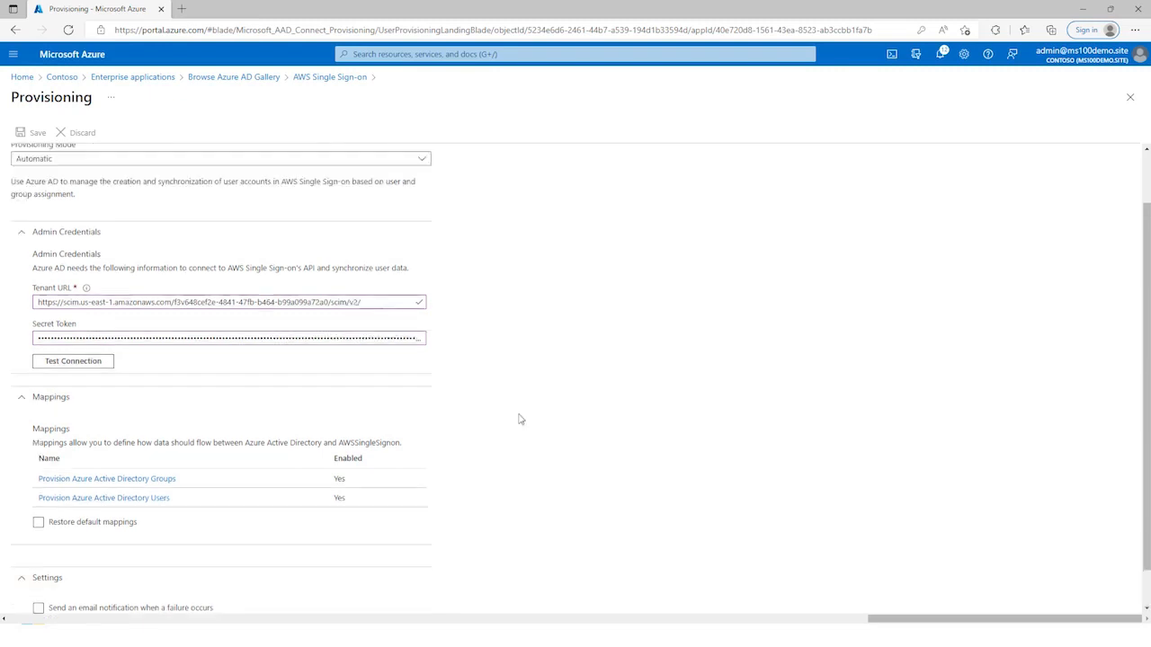
pyautogui.scroll(1, 520, 419)
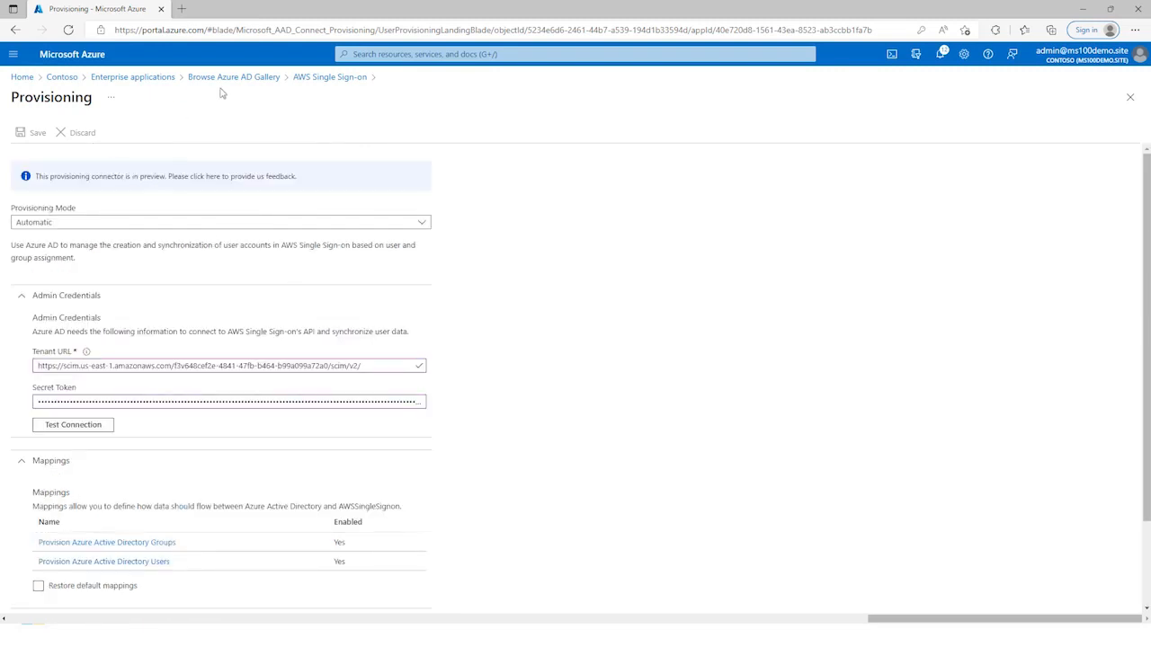
# Step: Return to the AWS Single Sign-on app's SAML sign-on settings and run the single sign-on test as the current user
pyautogui.click(311, 79)
pyautogui.click(56, 284)
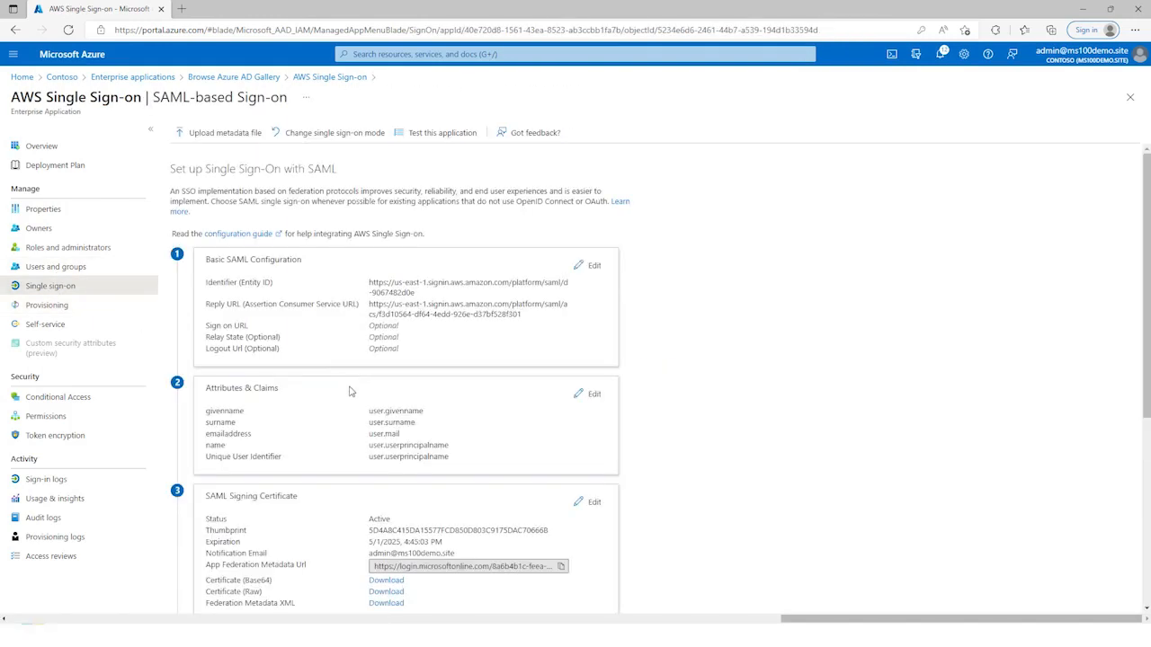
pyautogui.scroll(-4, 350, 388)
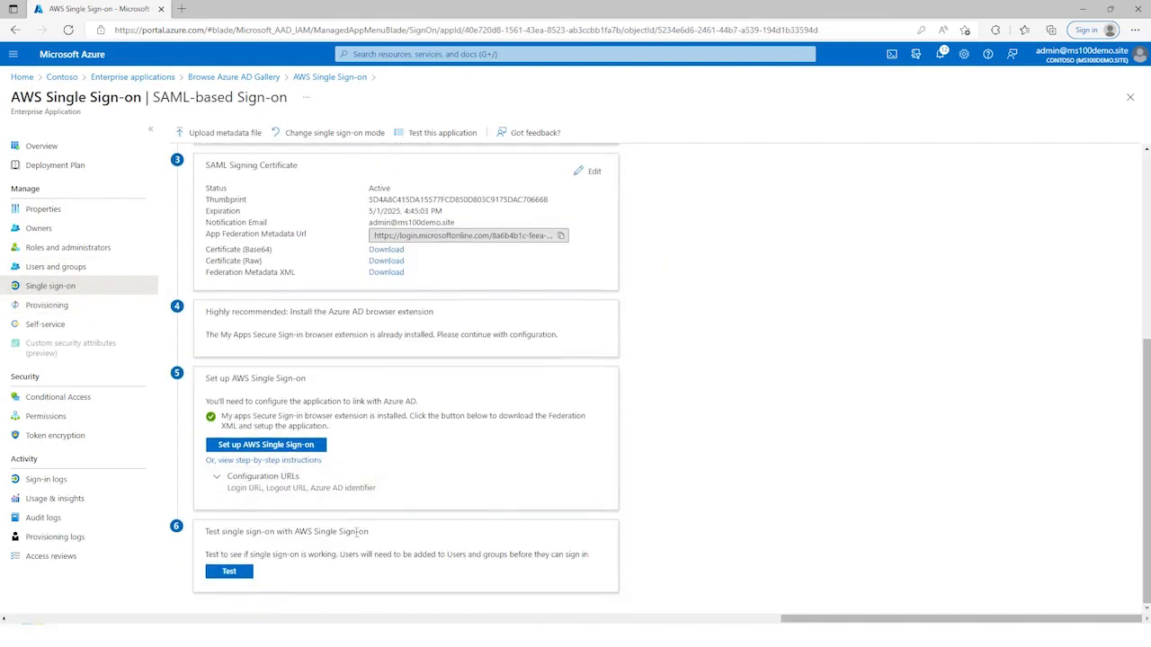
pyautogui.click(226, 572)
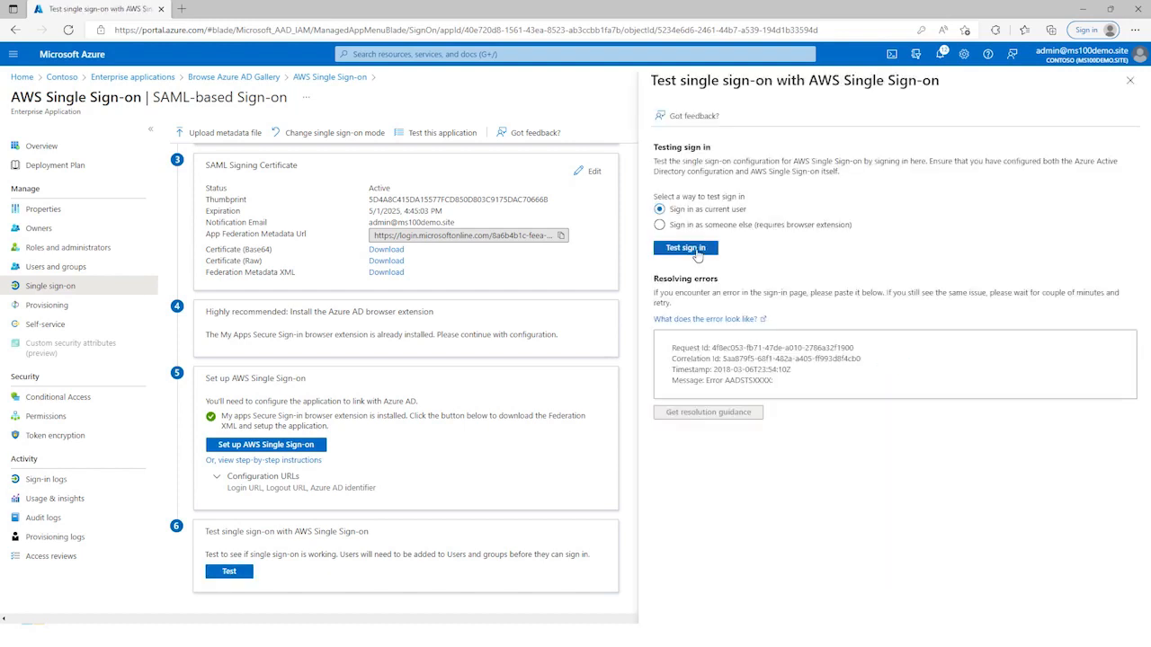
pyautogui.click(696, 253)
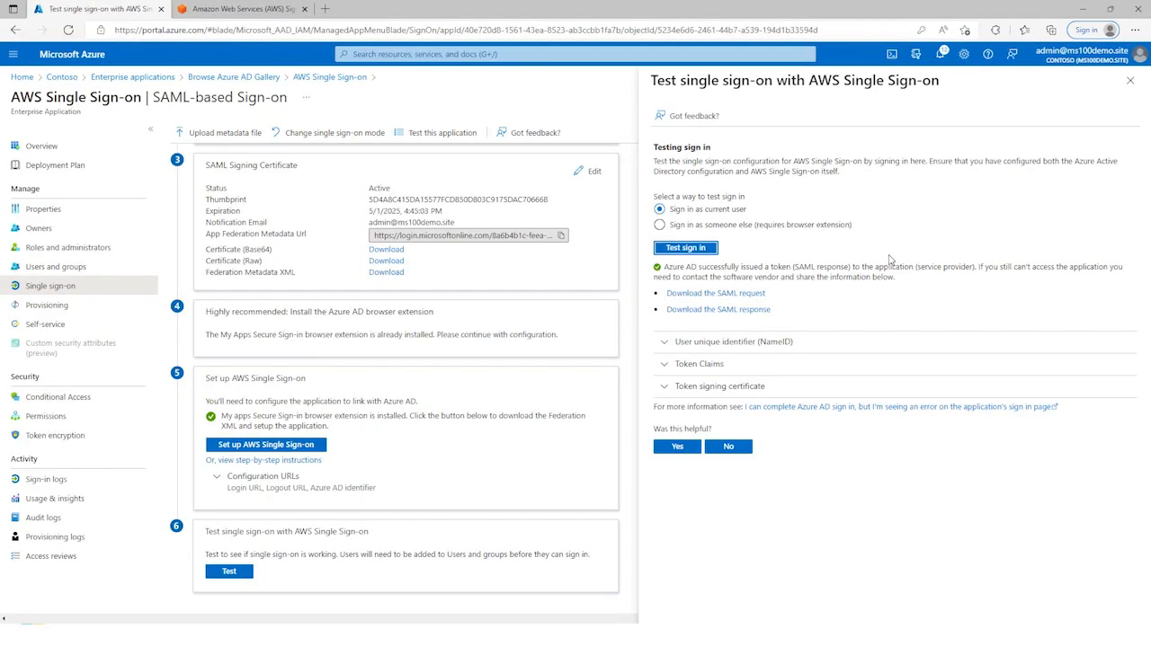
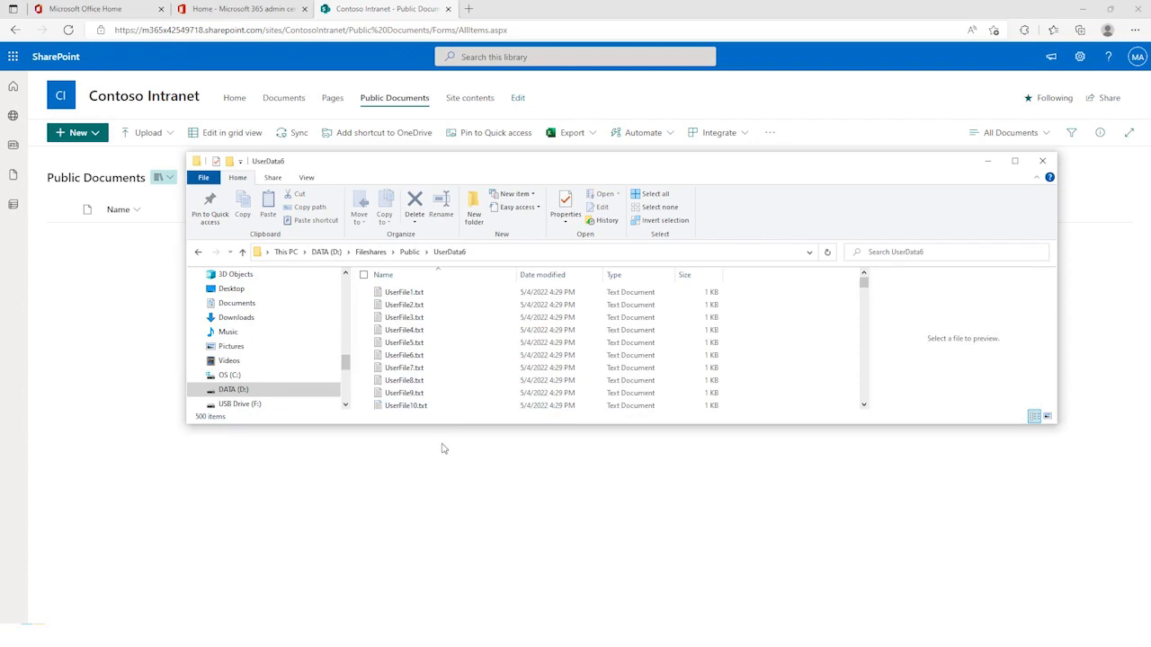
# Step: Switch to the SharePoint Migration Tool and sign in with the administrator's e-mail and account password
pyautogui.click(440, 452)
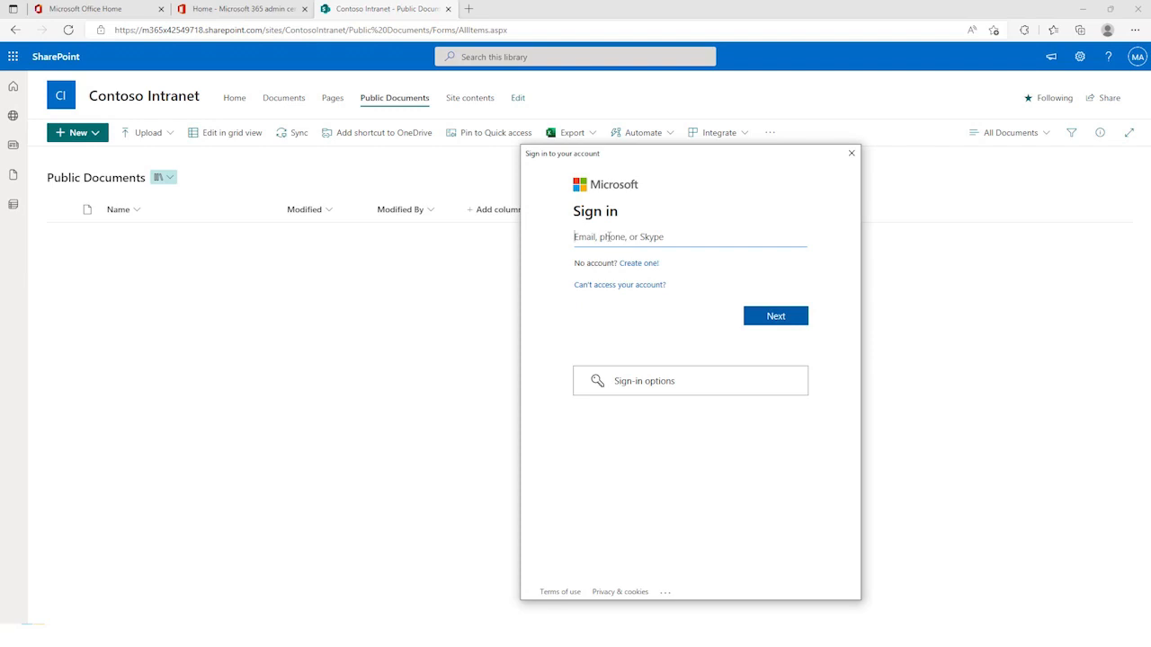
pyautogui.press('Return')
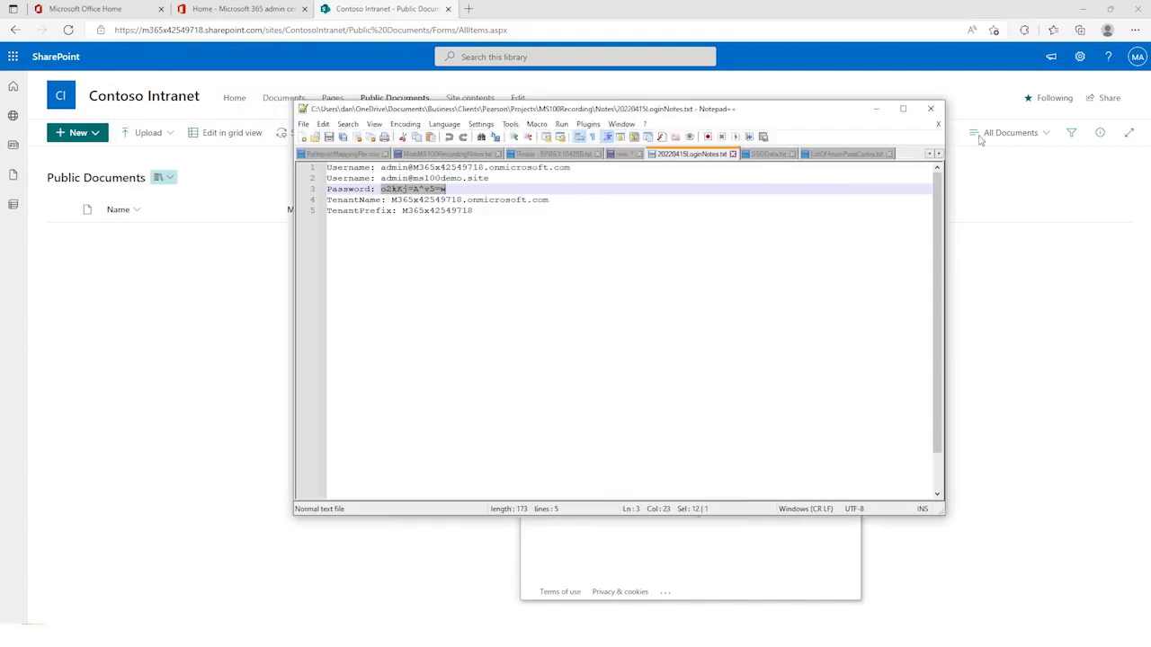
pyautogui.hotkey('ctrl', 'v')
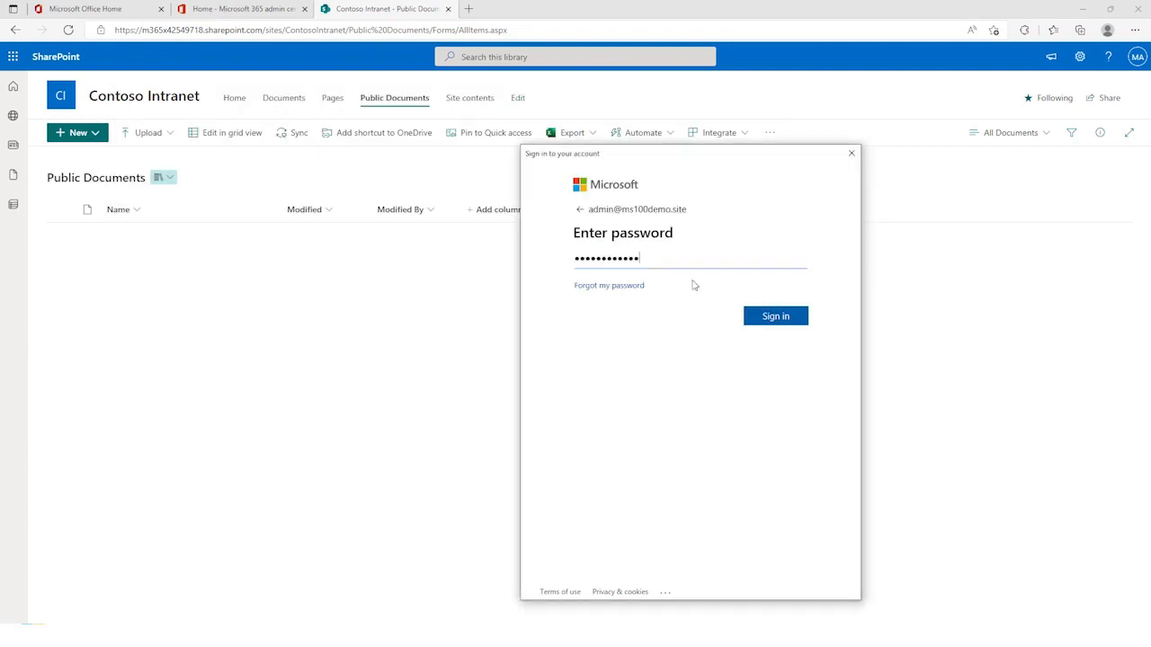
pyautogui.click(783, 316)
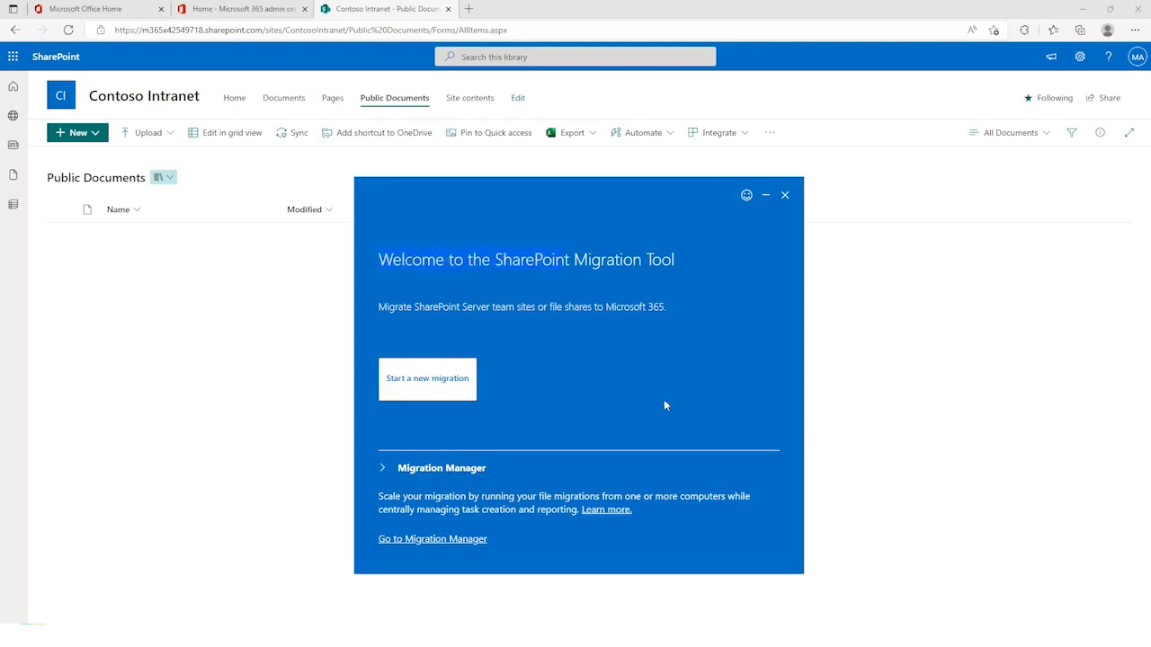
# Step: Start a new file share migration with D:\Fileshares\Public as the source, migrating the selected folder and its contents
pyautogui.click(427, 378)
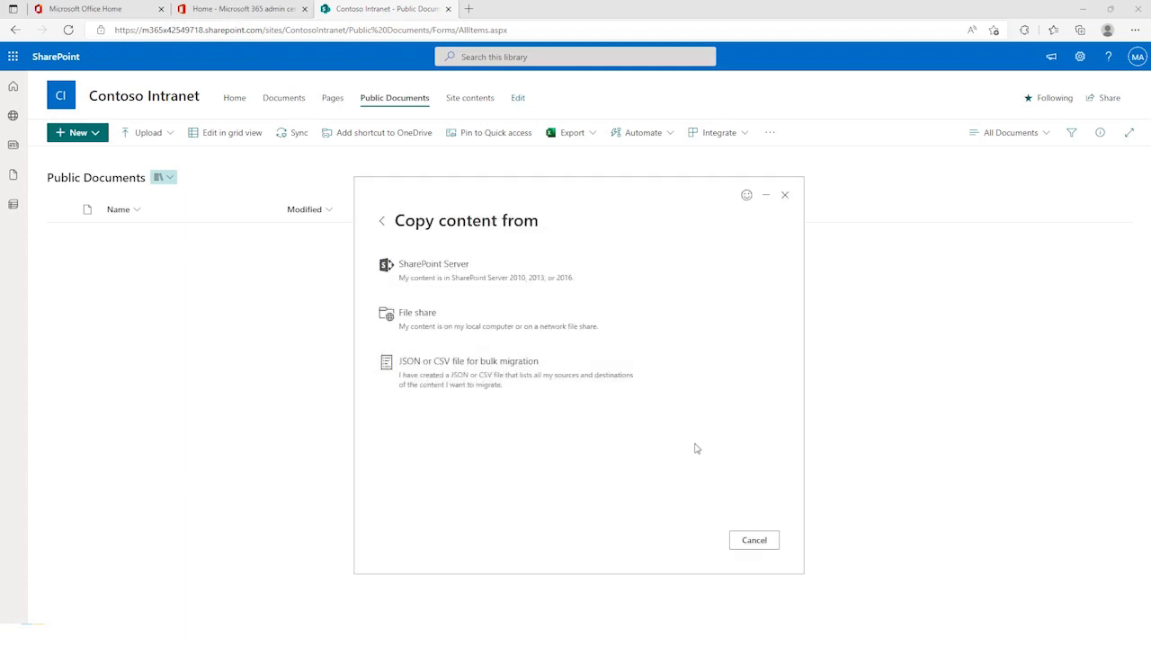
pyautogui.click(419, 325)
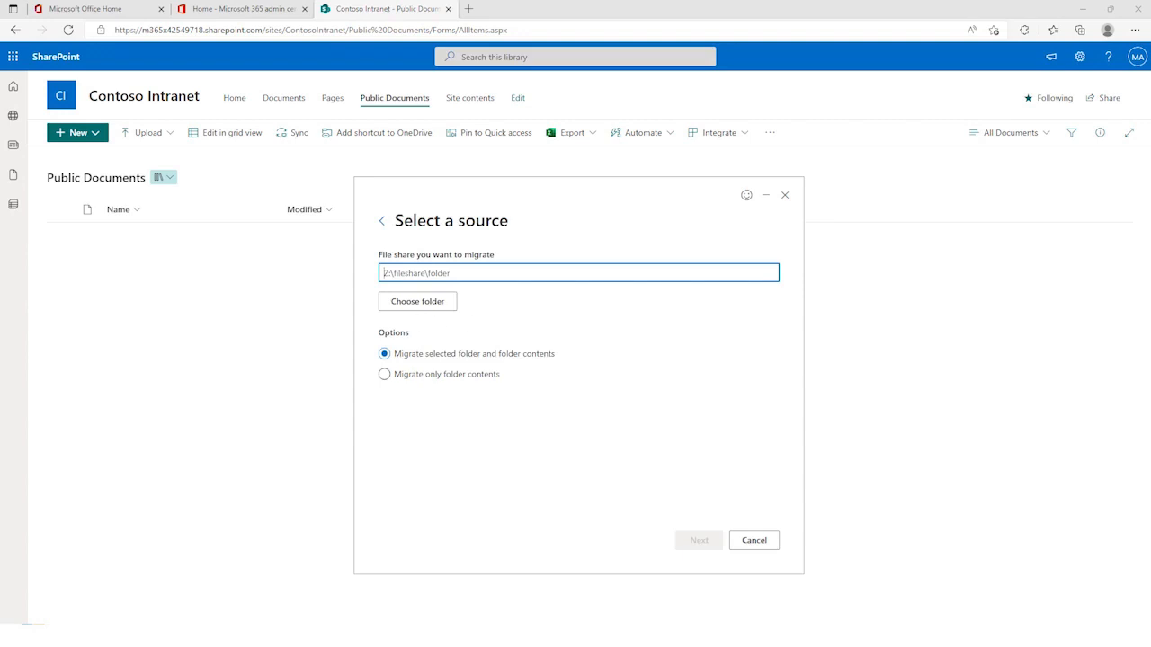
pyautogui.write('D:\\Fileshares\\Public')
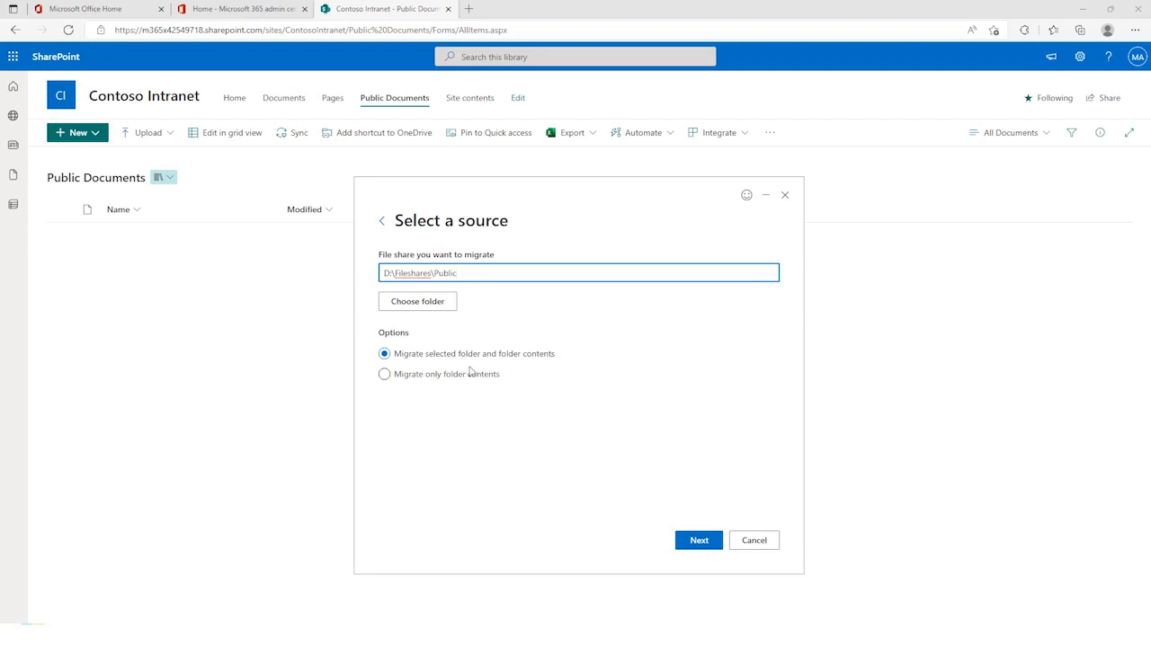
pyautogui.click(691, 545)
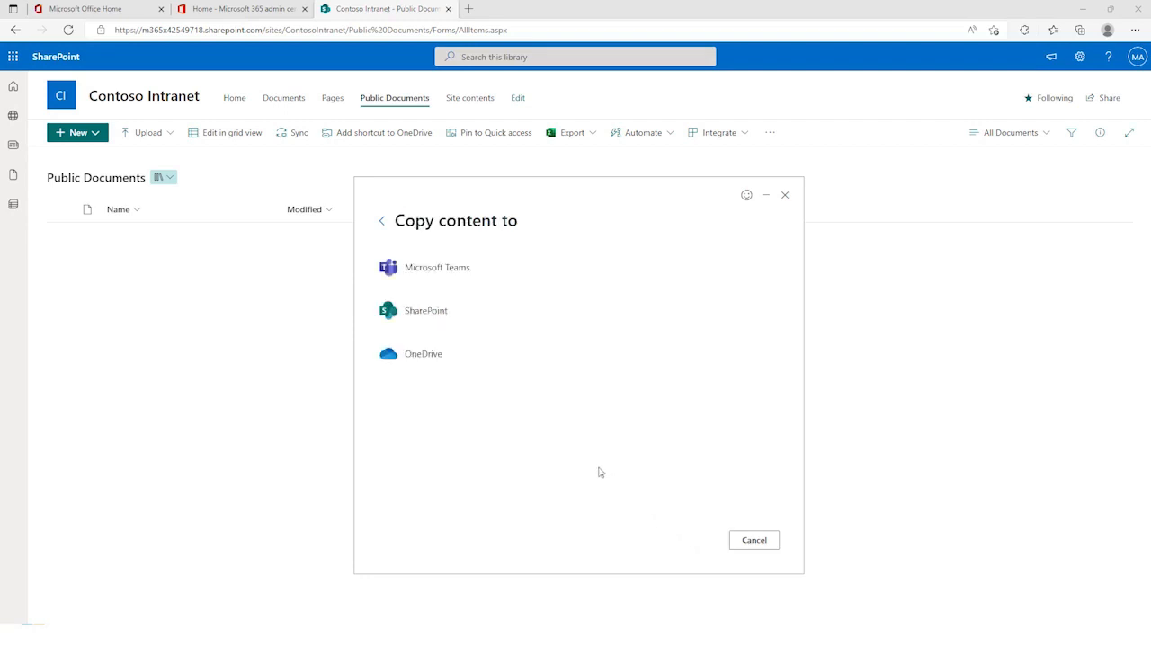
# Step: Choose SharePoint as the destination, with the Contoso Intranet site's URL and the Public Documents library as the location
pyautogui.click(430, 316)
pyautogui.moveTo(583, 272); pyautogui.dragTo(365, 272)
pyautogui.write('https://m365x42549718.sharepoint.com/sites/ContosoIntranet')
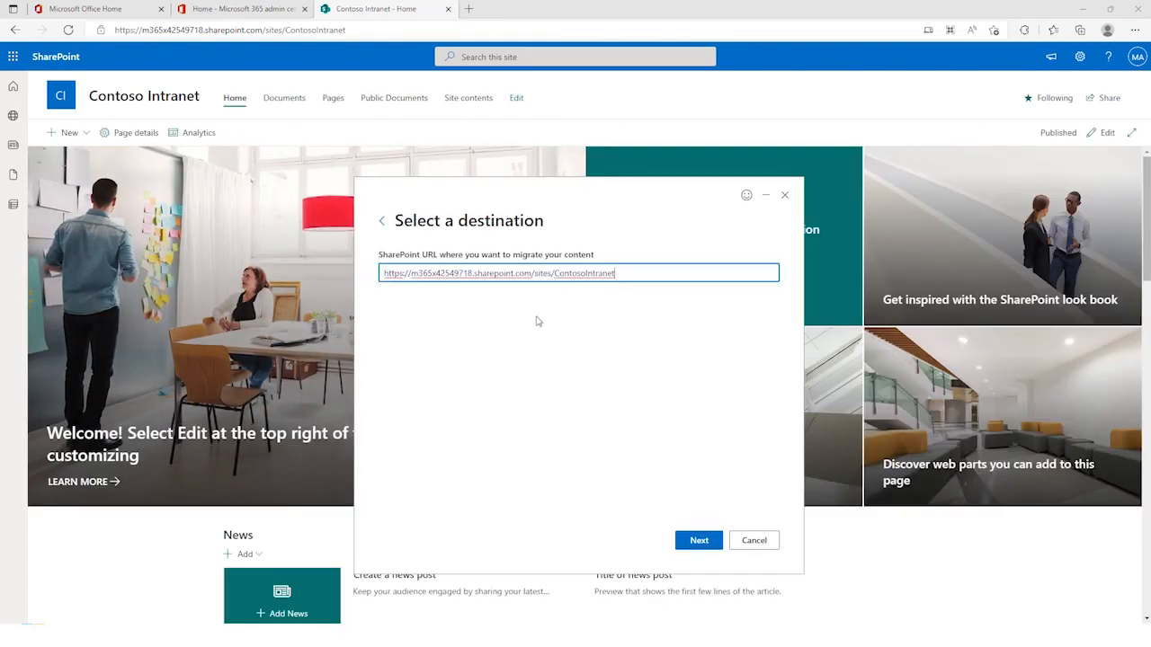
pyautogui.press('Return')
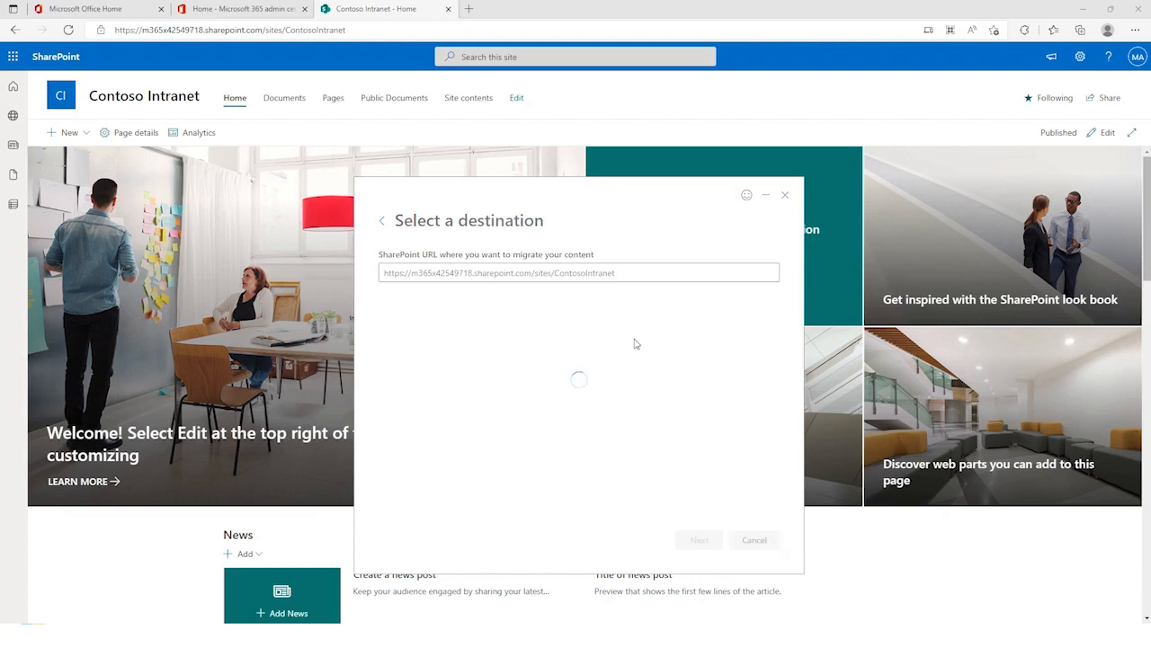
pyautogui.click(635, 345)
pyautogui.click(467, 431)
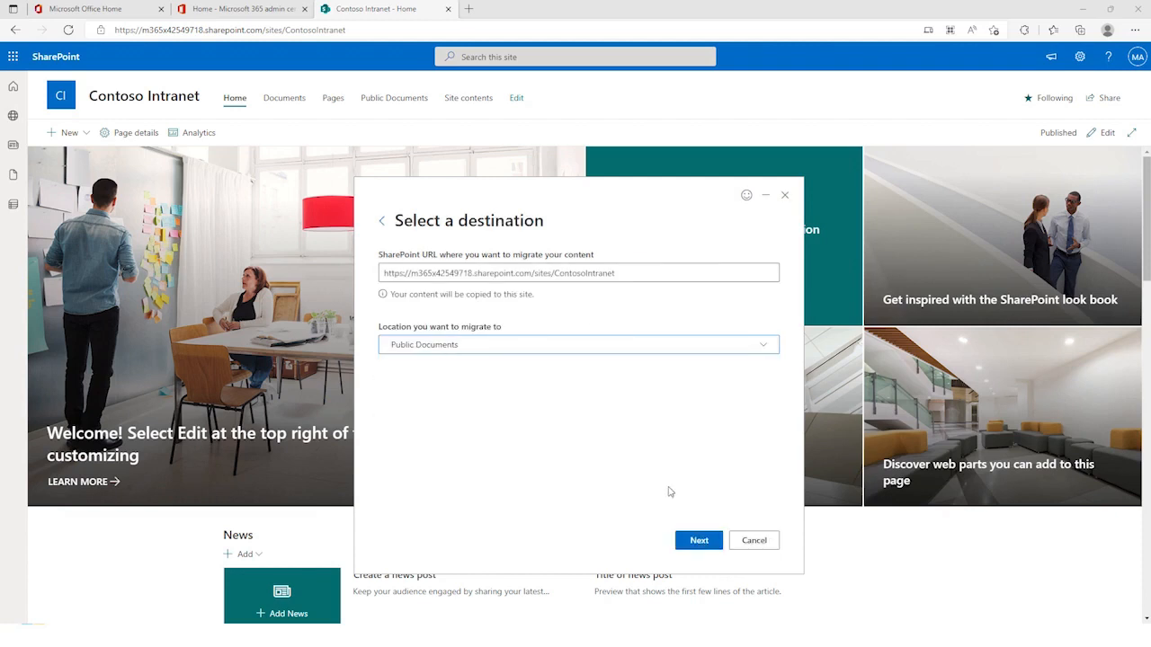
pyautogui.click(698, 540)
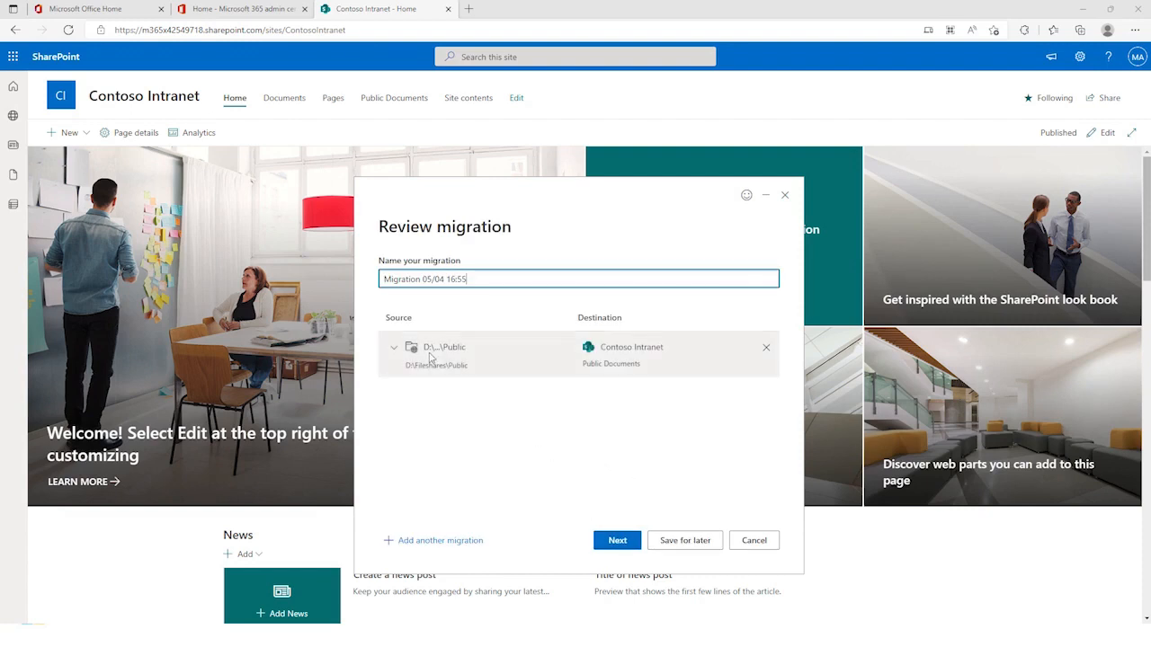
# Step: Accept the migration review, turn on Preserve file share permissions, save the full migration settings and start the migration
pyautogui.click(611, 543)
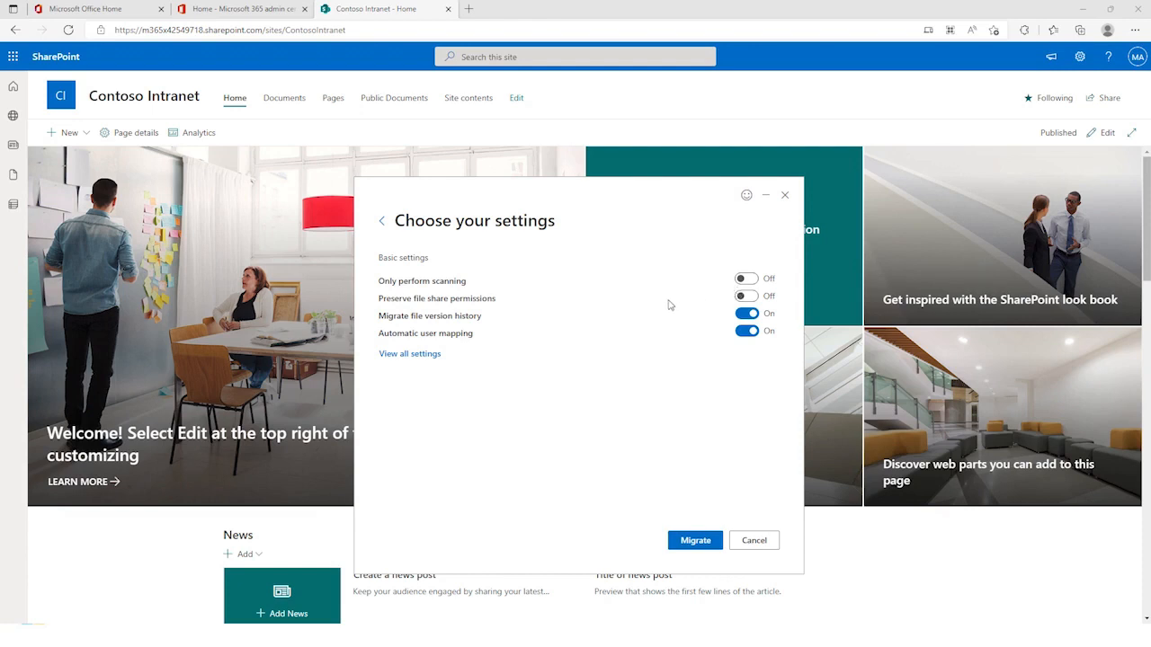
pyautogui.click(746, 295)
pyautogui.click(416, 356)
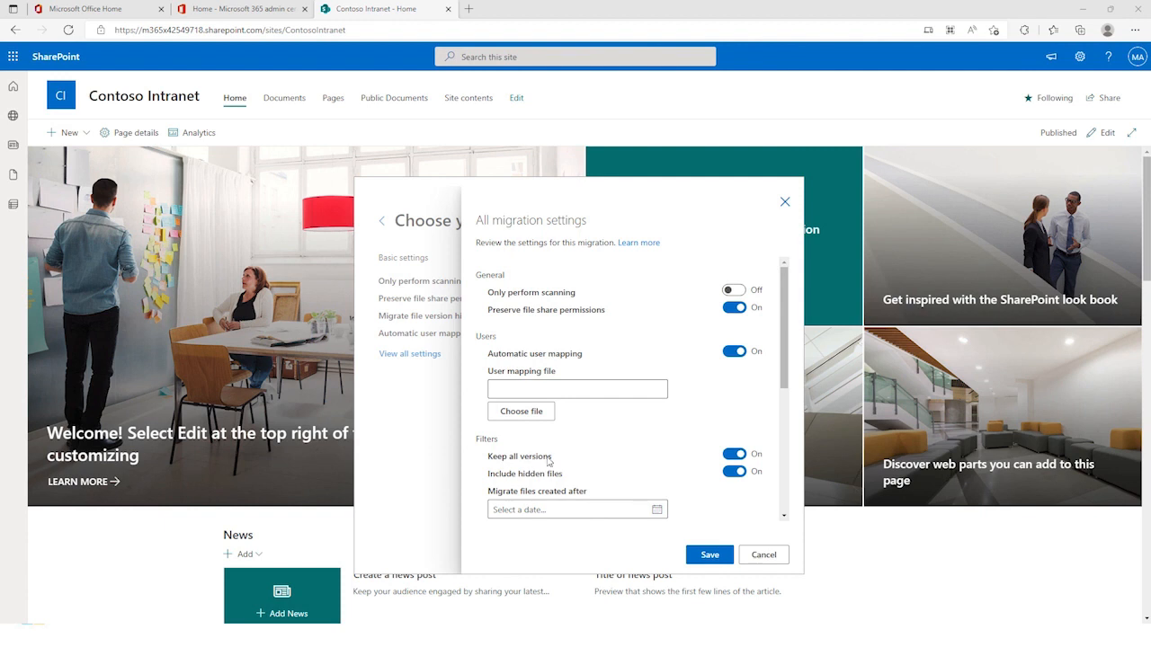
pyautogui.click(705, 556)
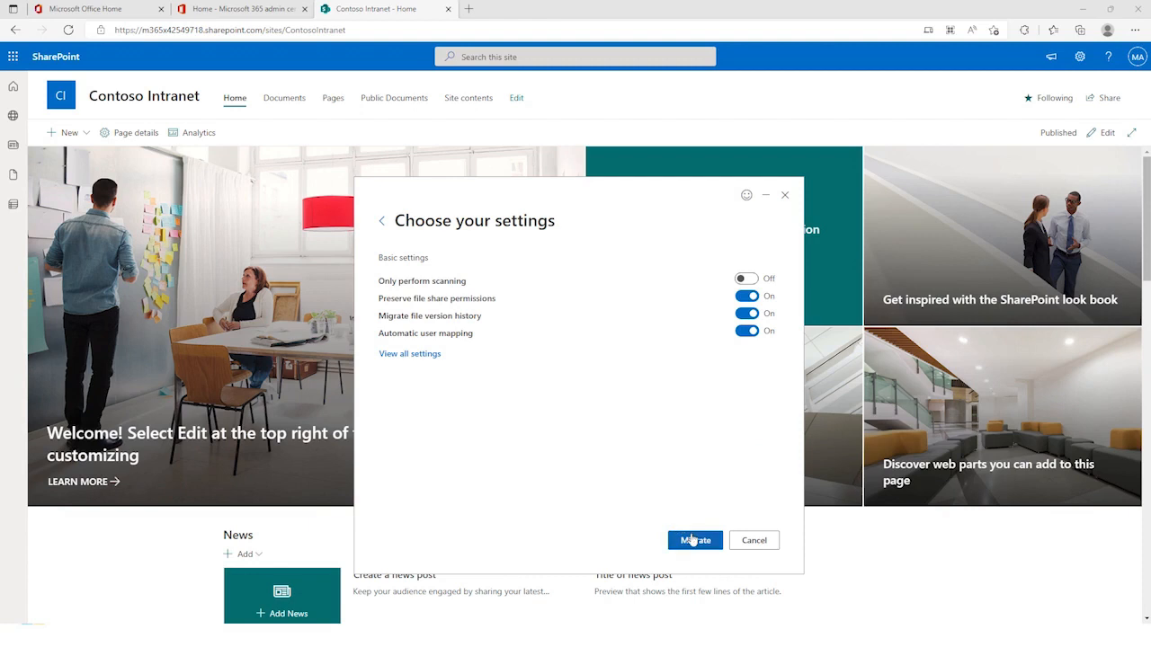
pyautogui.click(692, 541)
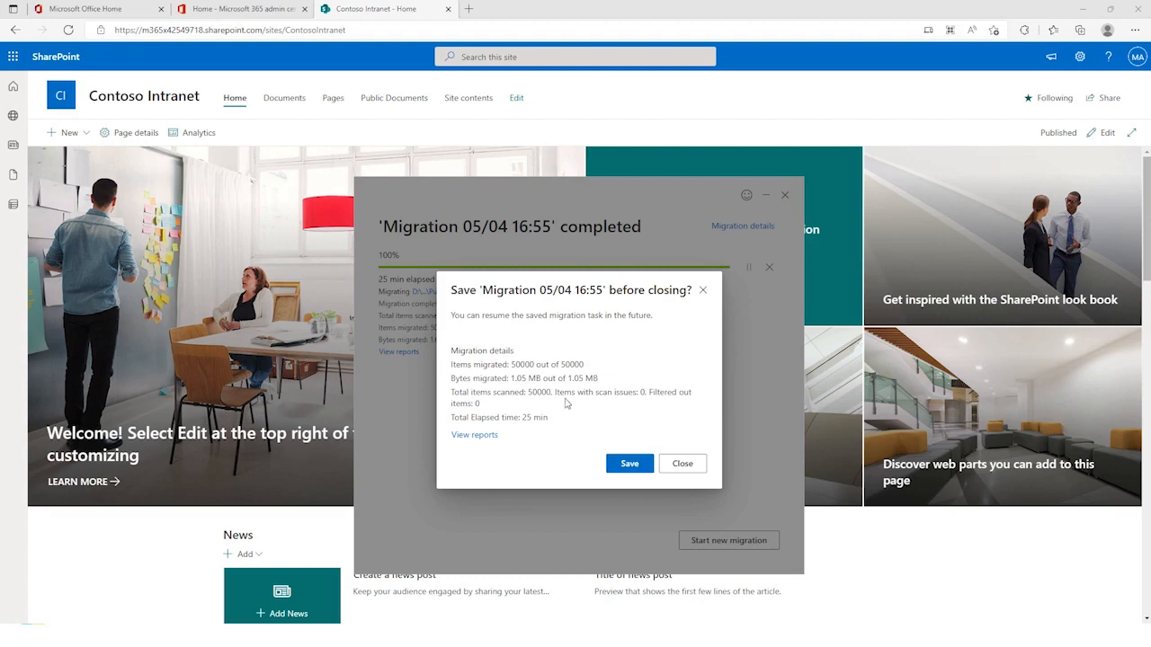
# Step: Open the folder of migration reports, save the completed migration task and open its migration details
pyautogui.click(482, 439)
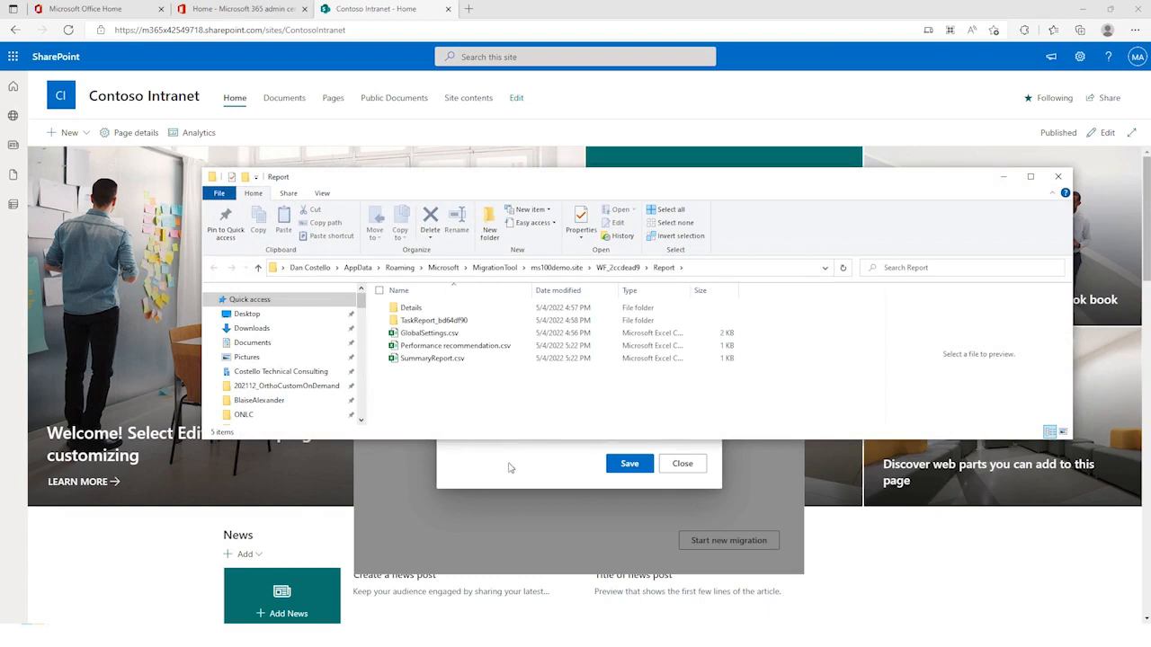
pyautogui.click(512, 467)
pyautogui.click(630, 464)
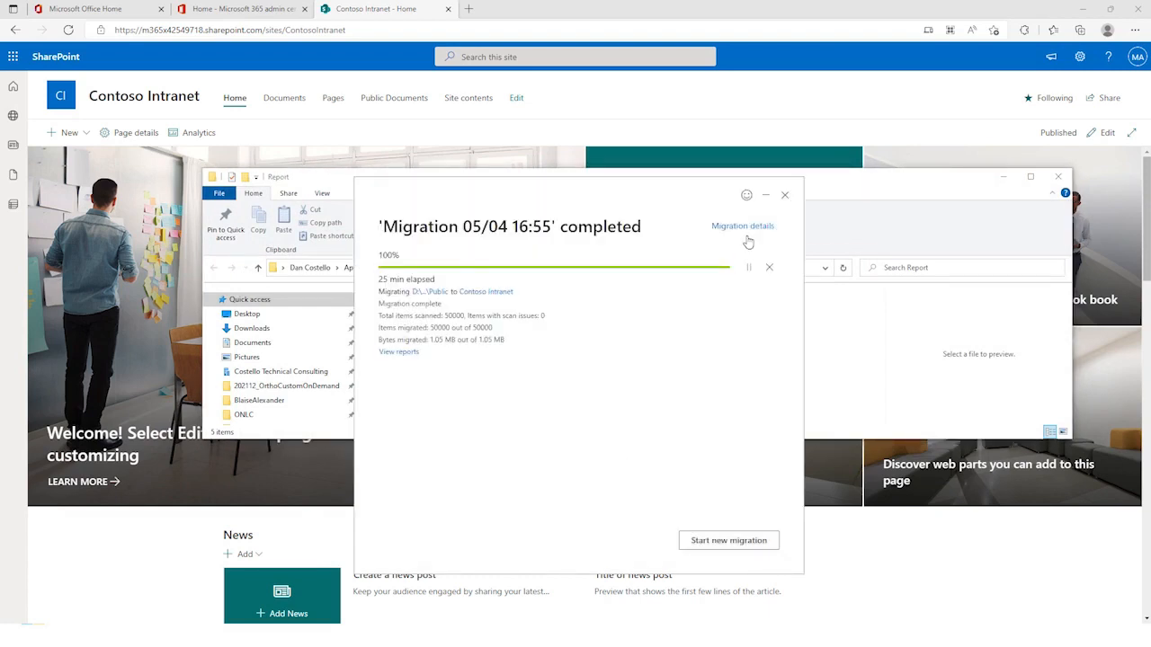
pyautogui.click(753, 229)
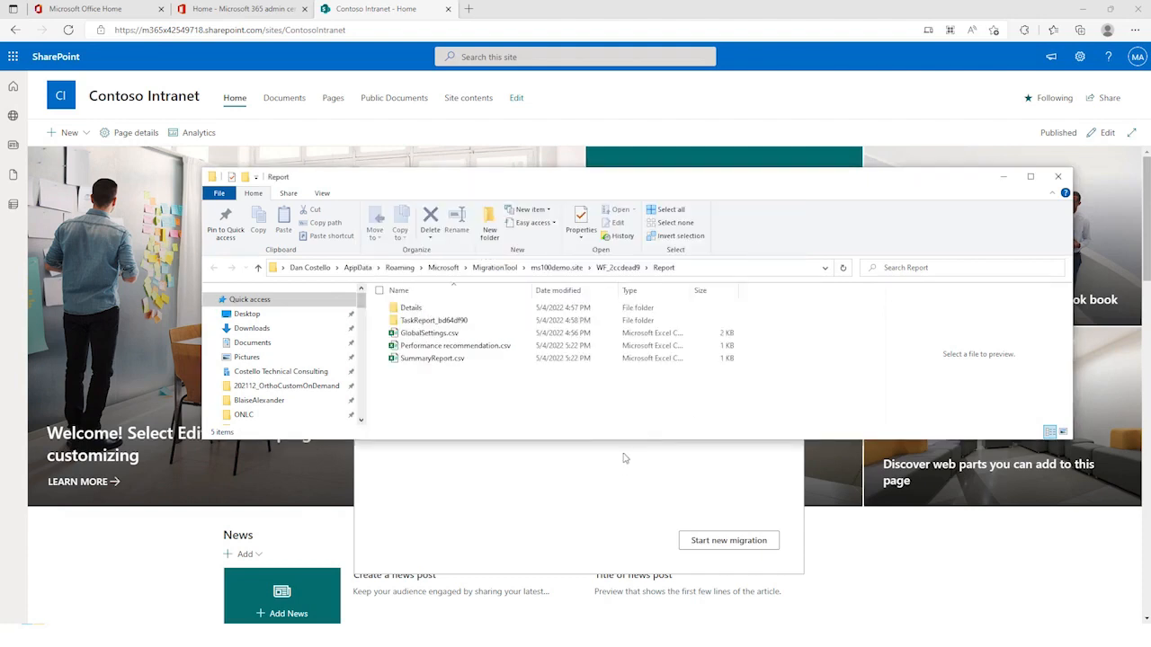
# Step: Open SummaryReport.csv in Excel and examine the migration totals, including the total bytes value
pyautogui.click(430, 360)
pyautogui.doubleClick(432, 357)
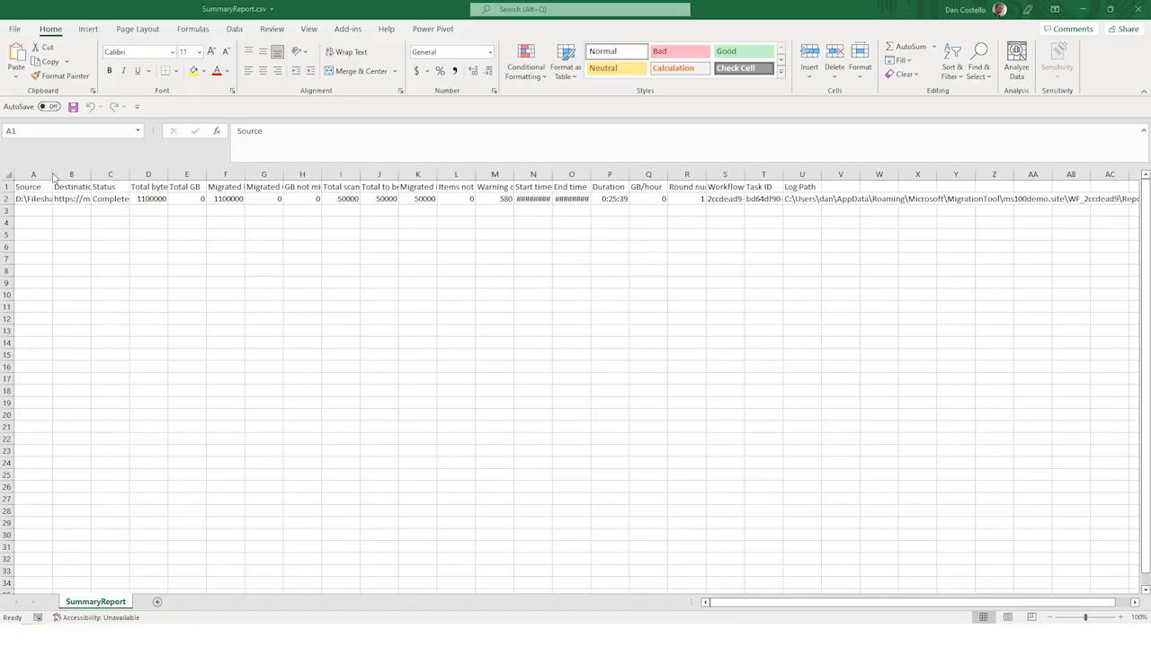
pyautogui.click(156, 200)
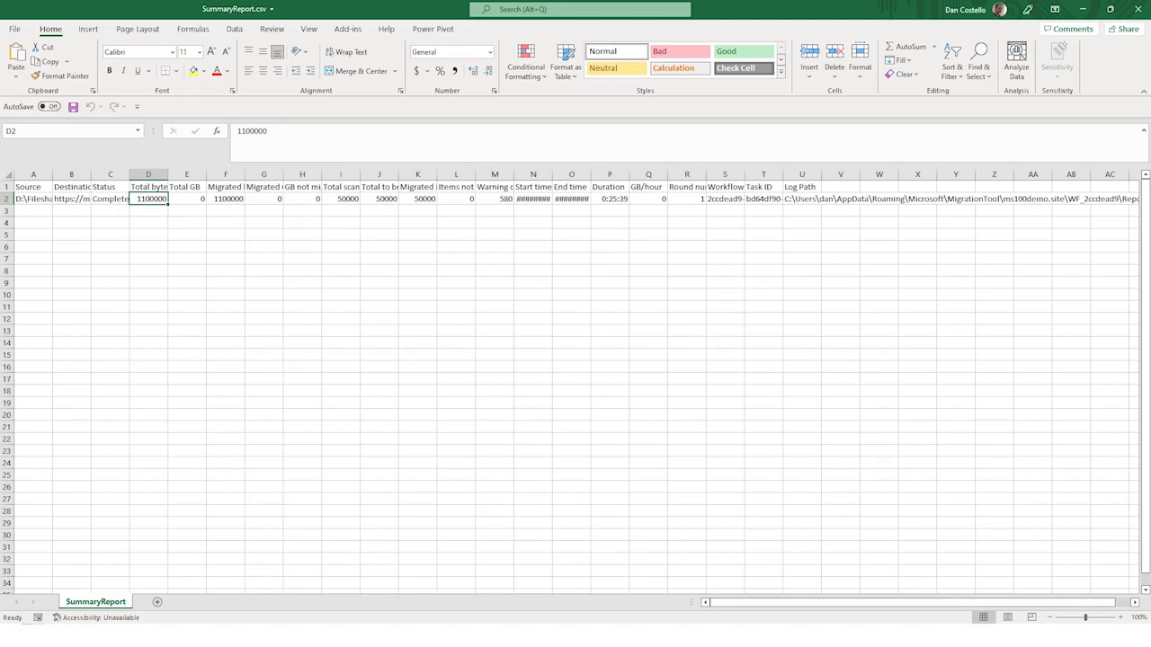
# Step: Return to the Report folder and open PerformanceReport.csv from its Details subfolder
pyautogui.hotkey('alt', 'Tab')
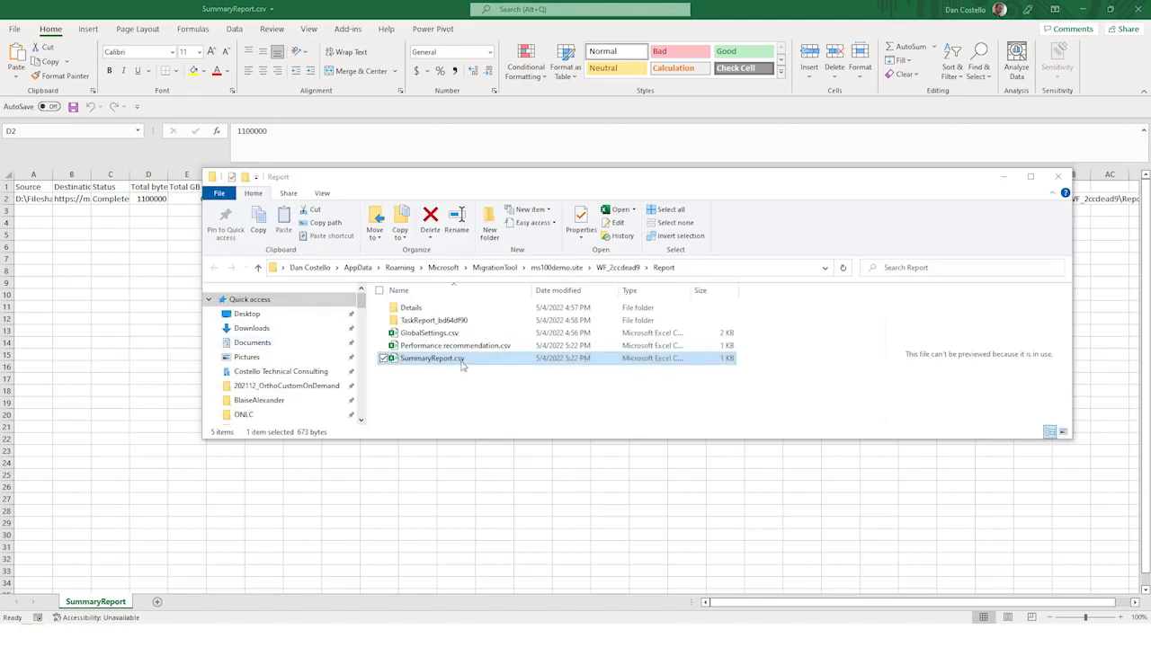
pyautogui.doubleClick(414, 307)
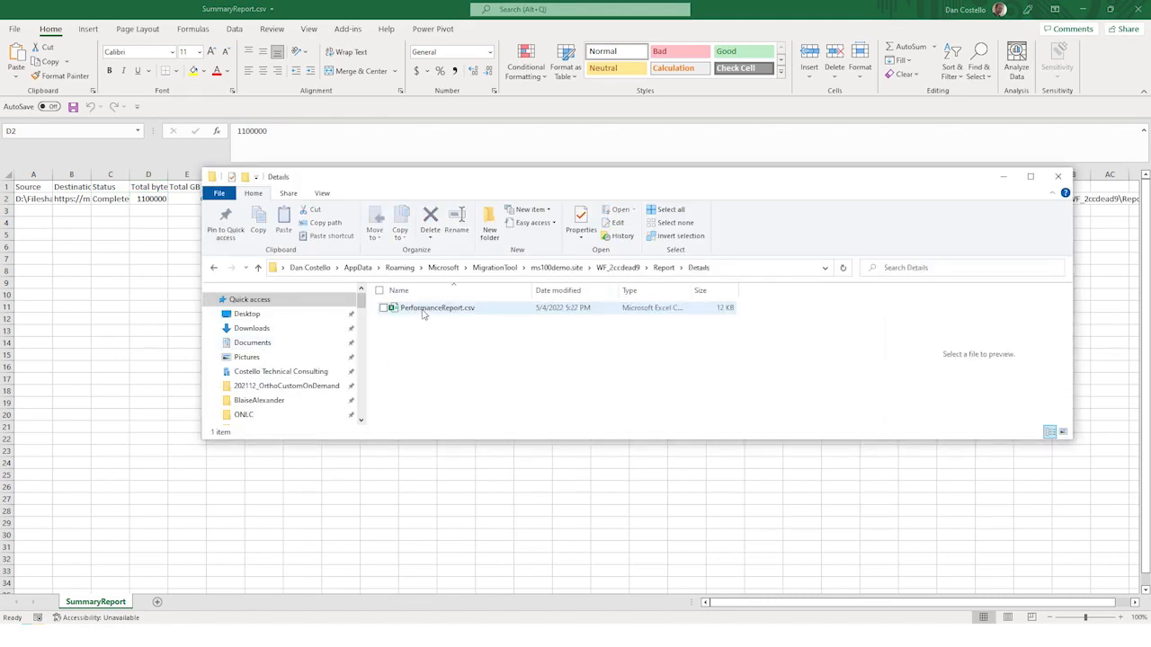
pyautogui.click(438, 311)
pyautogui.hotkey('alt', 'Tab')
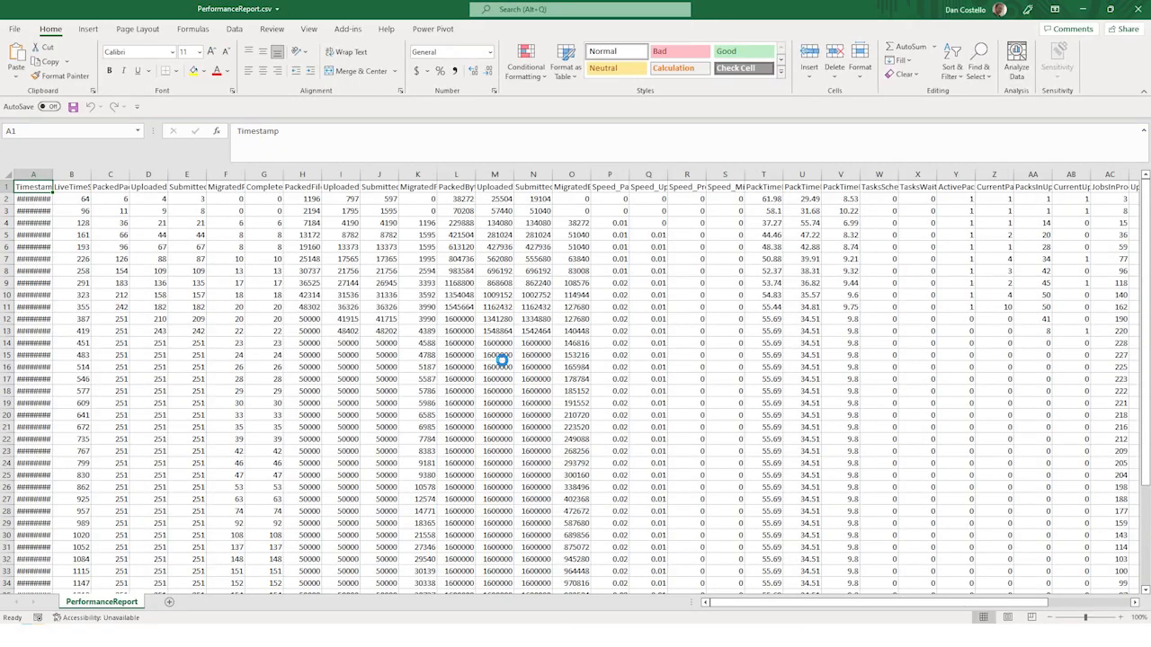
# Step: Format all the data in the performance report as a table with a header row and look through its columns
pyautogui.hotkey('ctrl', 'a')
pyautogui.click(184, 244)
pyautogui.hotkey('ctrl', 't')
pyautogui.press('Return')
pyautogui.write('\\')
pyautogui.click(267, 260)
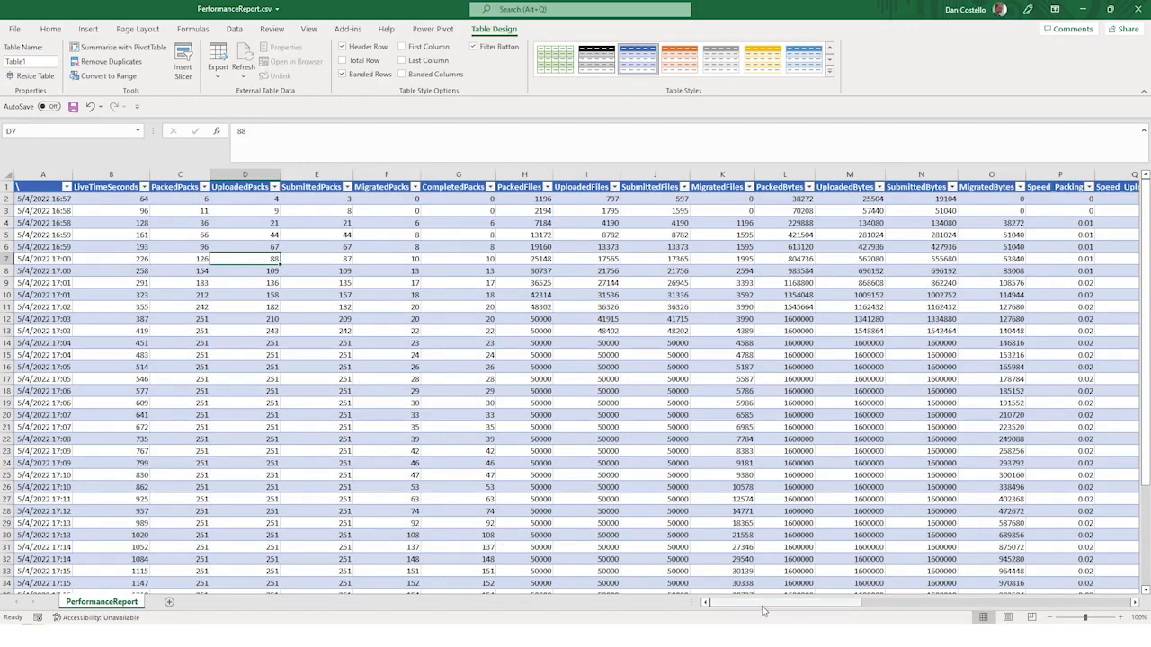
pyautogui.moveTo(766, 609); pyautogui.dragTo(702, 601)
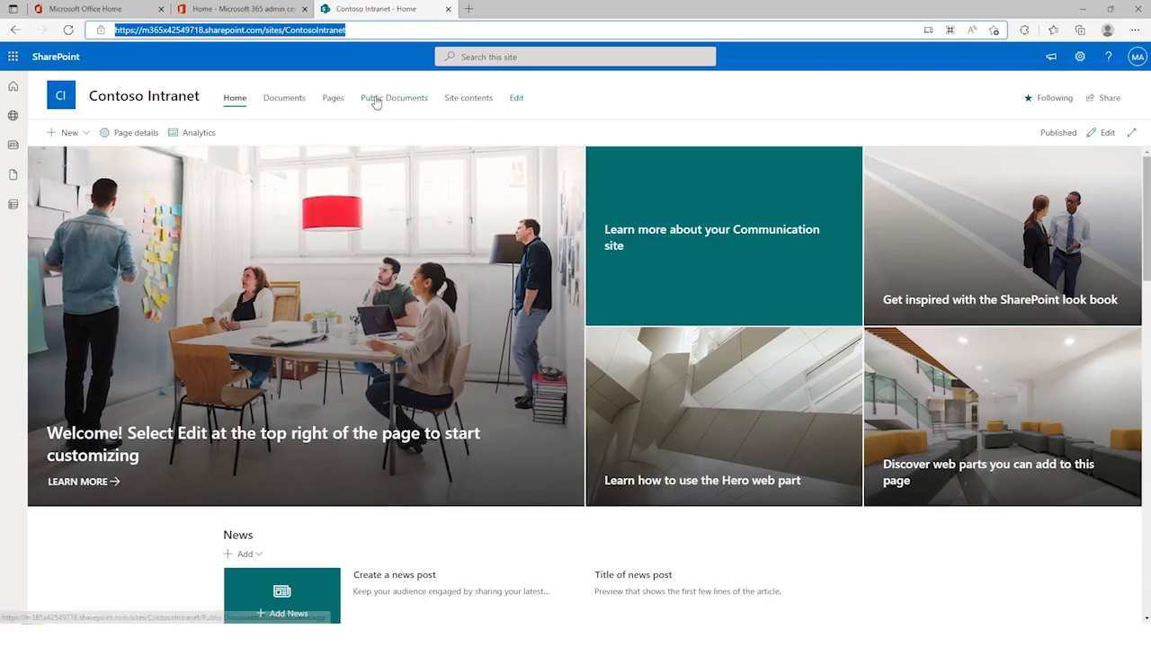
# Step: Go back to the Contoso Intranet's Public Documents library and open UserFile1.txt in the migrated Public/UserData14 folder
pyautogui.click(375, 101)
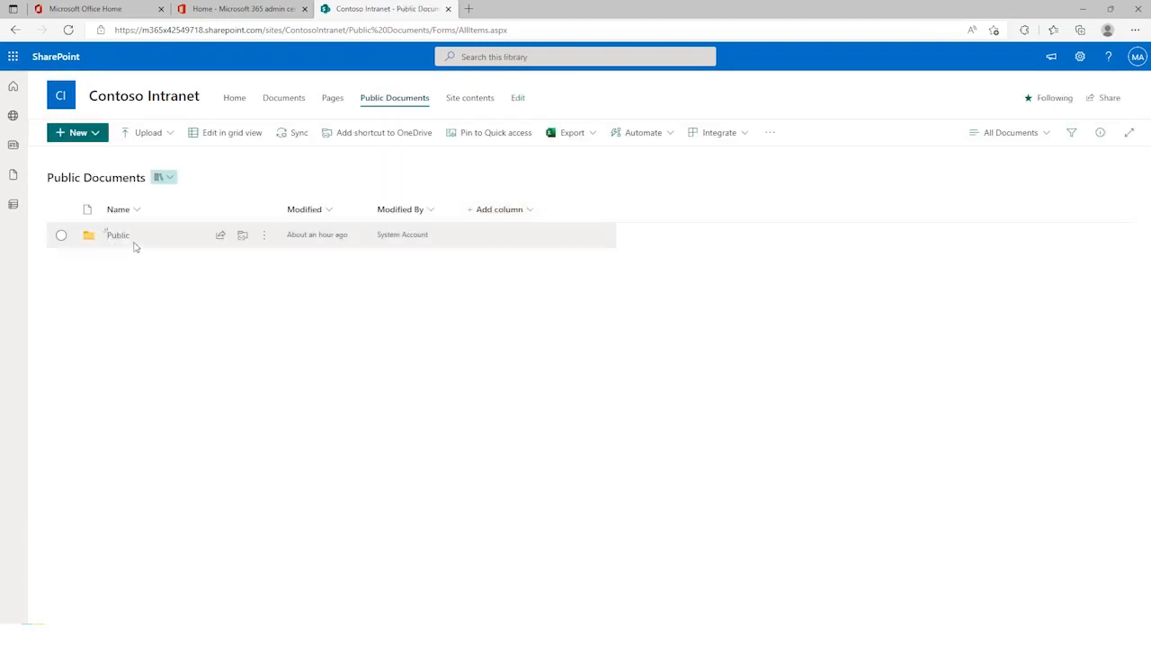
pyautogui.click(117, 236)
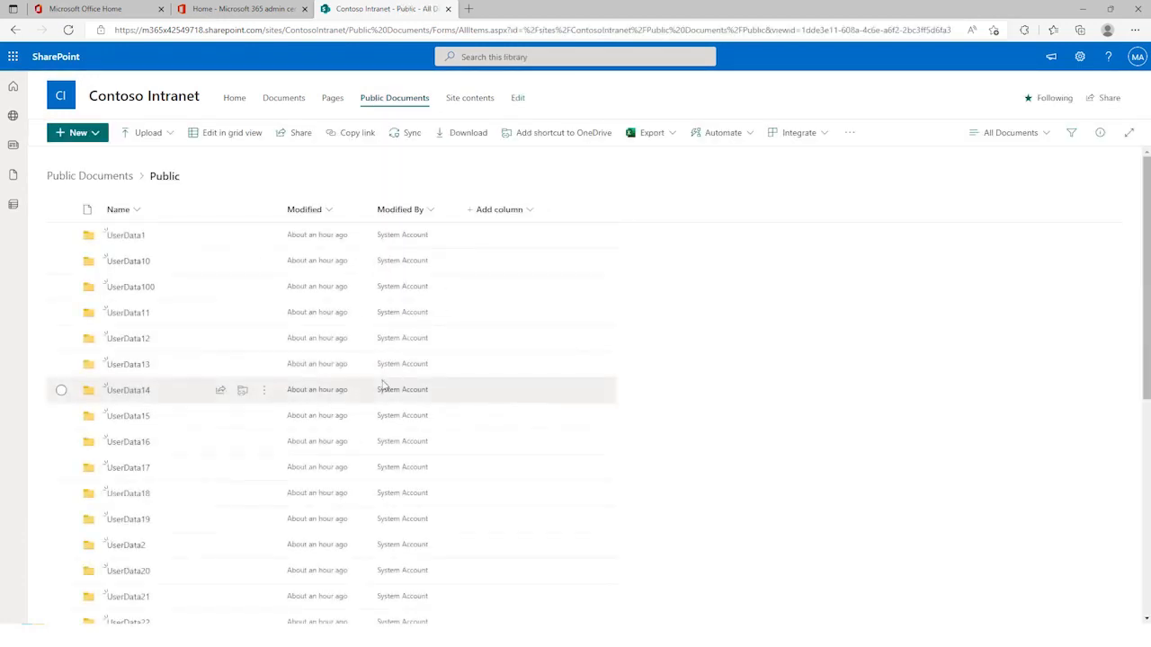
pyautogui.click(126, 390)
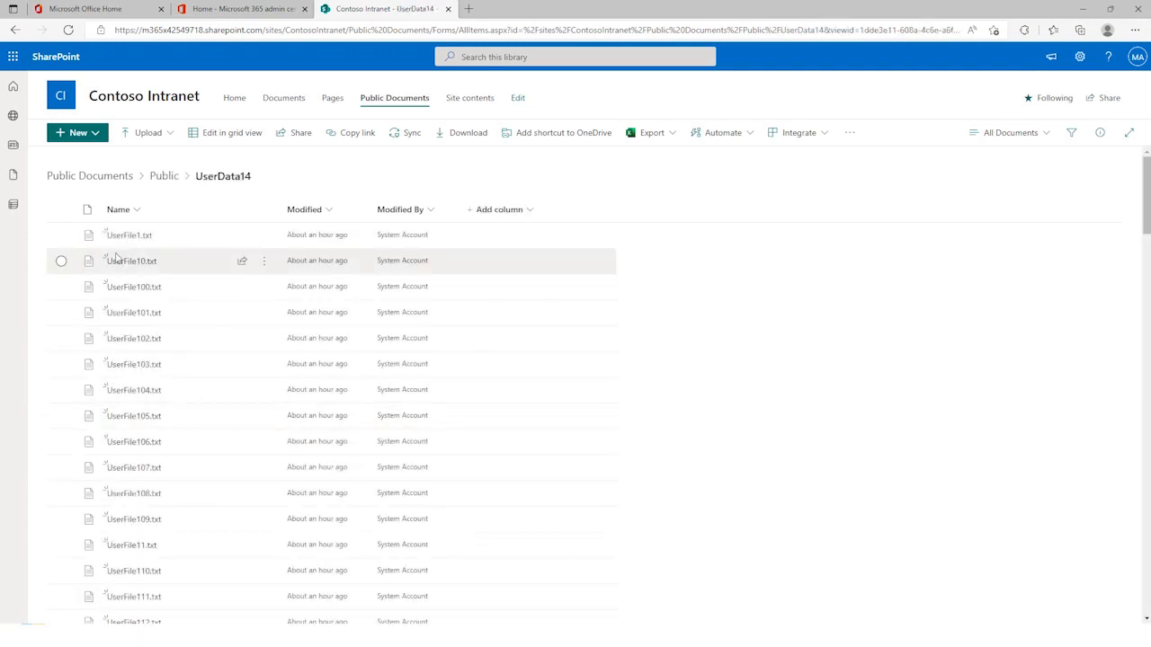
pyautogui.click(135, 240)
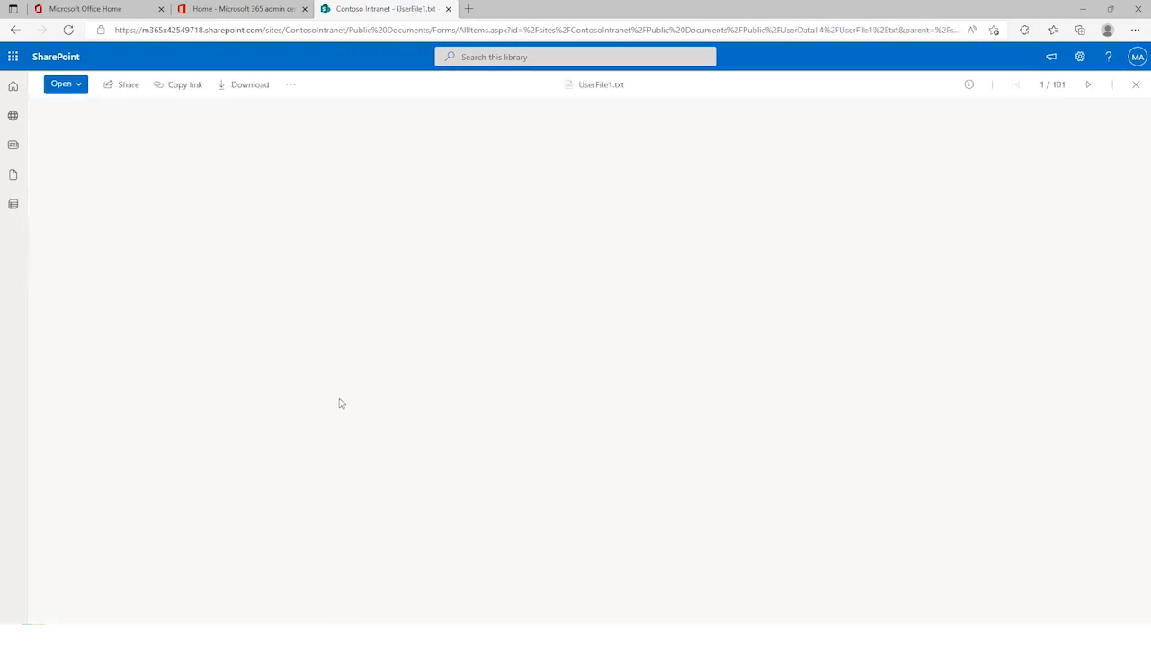